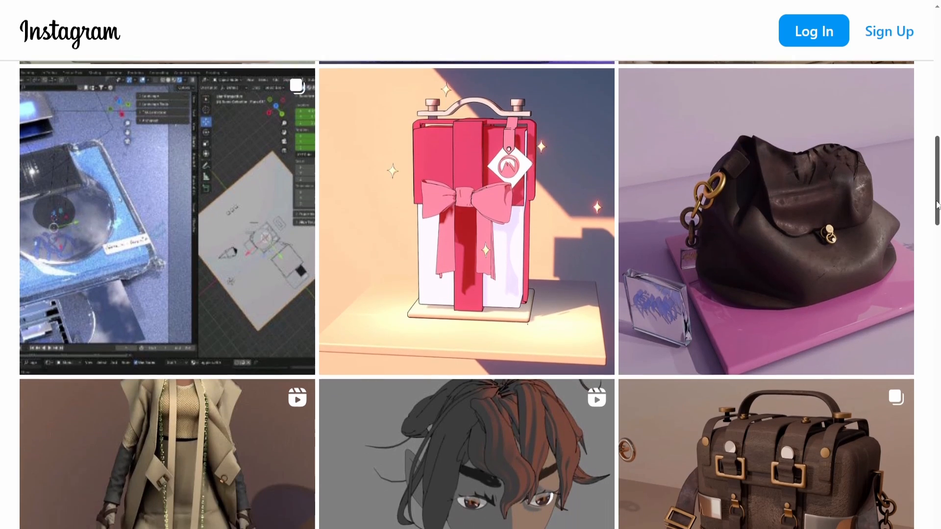
# Browse the Instagram profile's gallery of 3D garment, bag and character renders
pyautogui.scroll(-3, 937, 205)
pyautogui.scroll(-6, 936, 205)
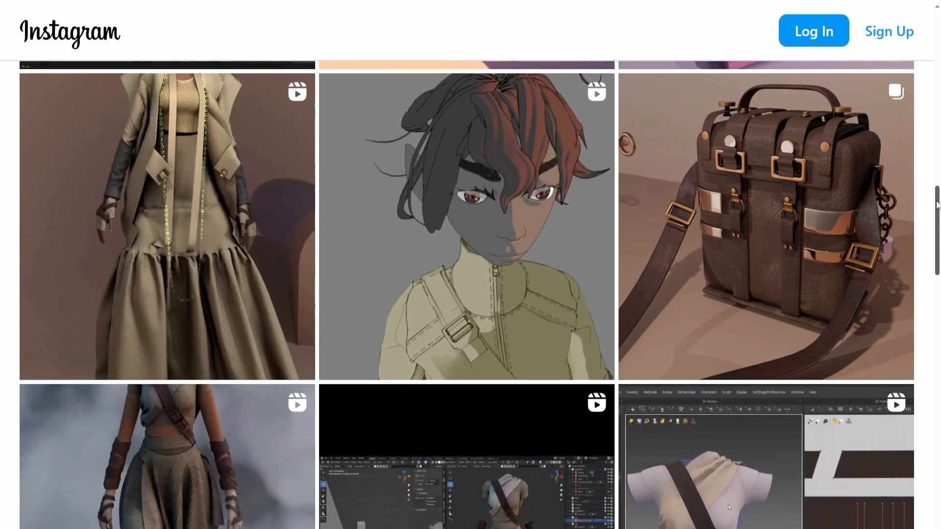
pyautogui.scroll(-8, 936, 204)
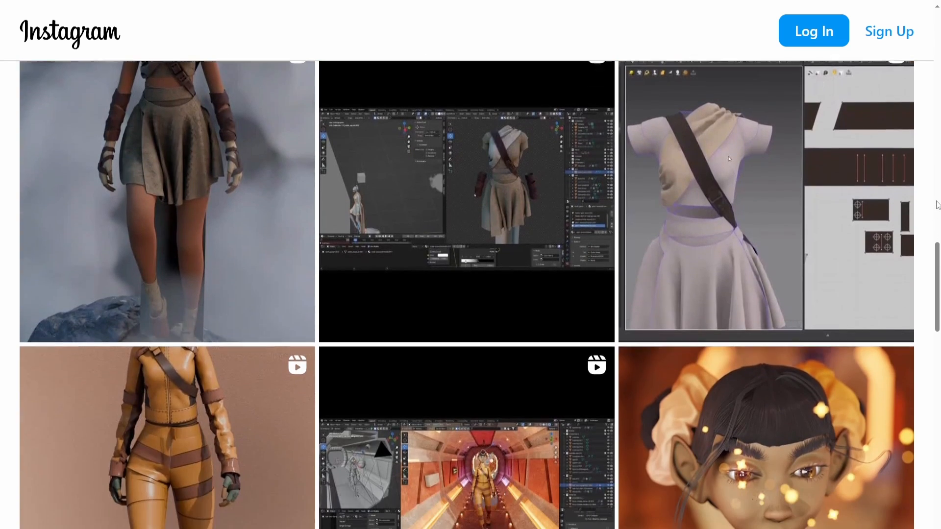
pyautogui.scroll(-1, 936, 205)
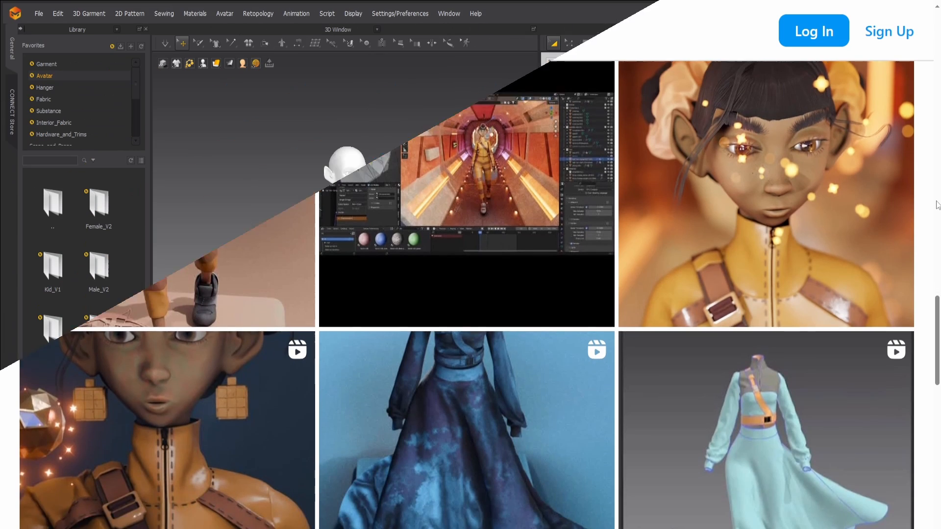
# Switch to Marvelous Designer and check the View Controls preset and the User Interface unit settings in the preferences
pyautogui.click(386, 14)
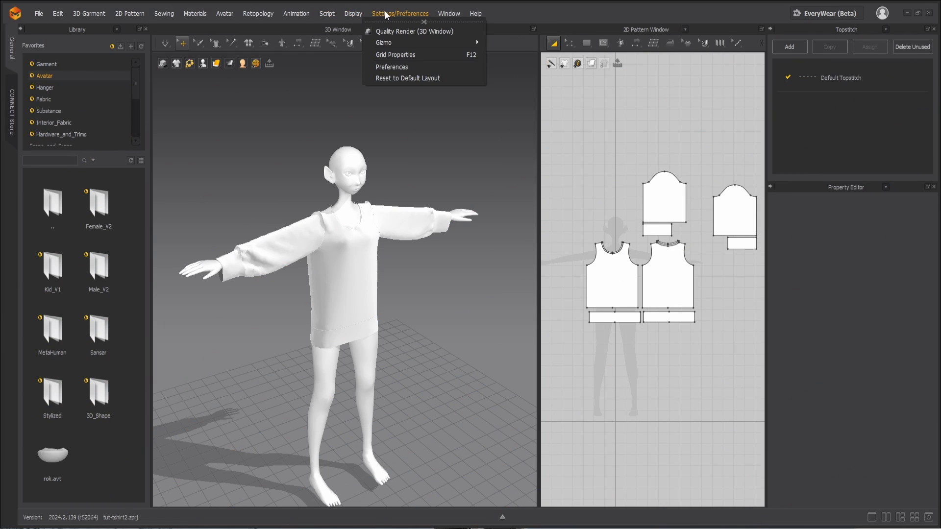
pyautogui.click(395, 67)
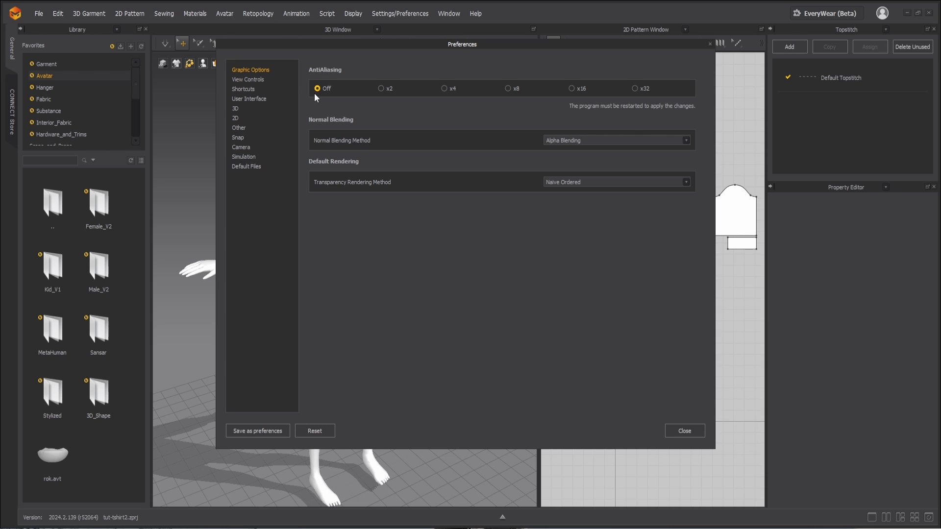
pyautogui.click(255, 79)
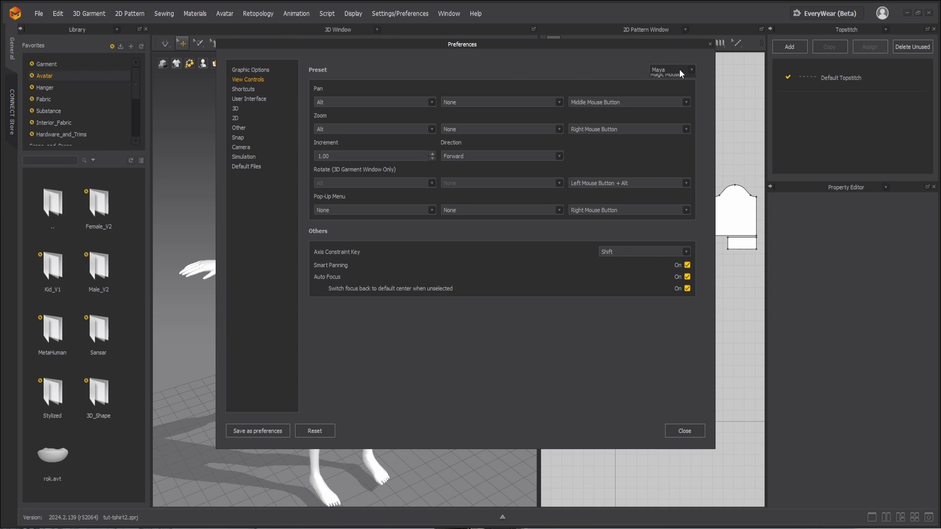
pyautogui.click(372, 60)
pyautogui.click(252, 100)
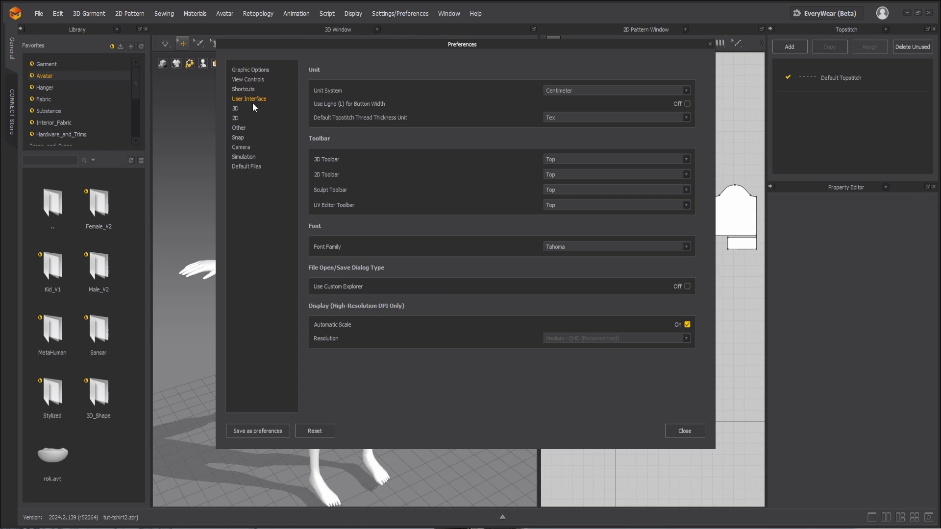
pyautogui.click(595, 87)
pyautogui.click(563, 106)
pyautogui.click(710, 44)
# Examine the avatar wearing the sweater from different distances and angles in the 3D window
pyautogui.click(327, 168)
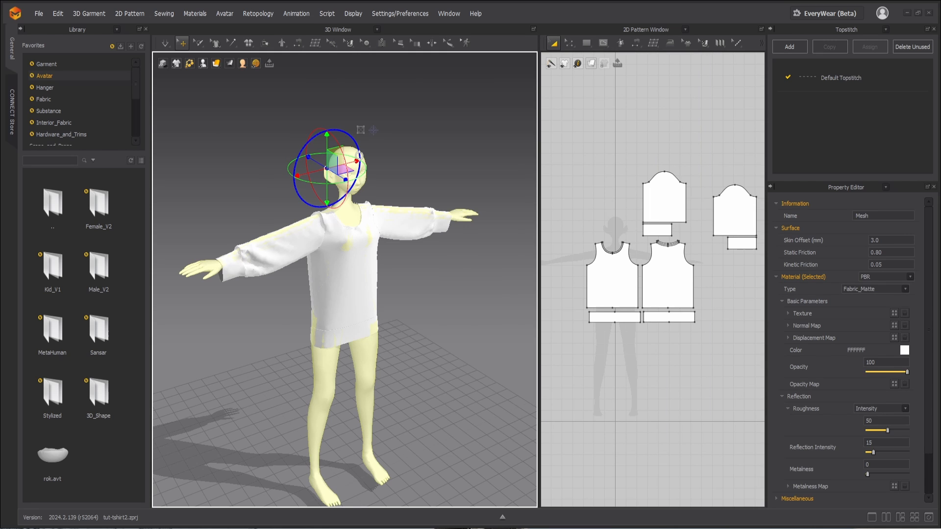
pyautogui.click(399, 172)
pyautogui.scroll(-5, 397, 180)
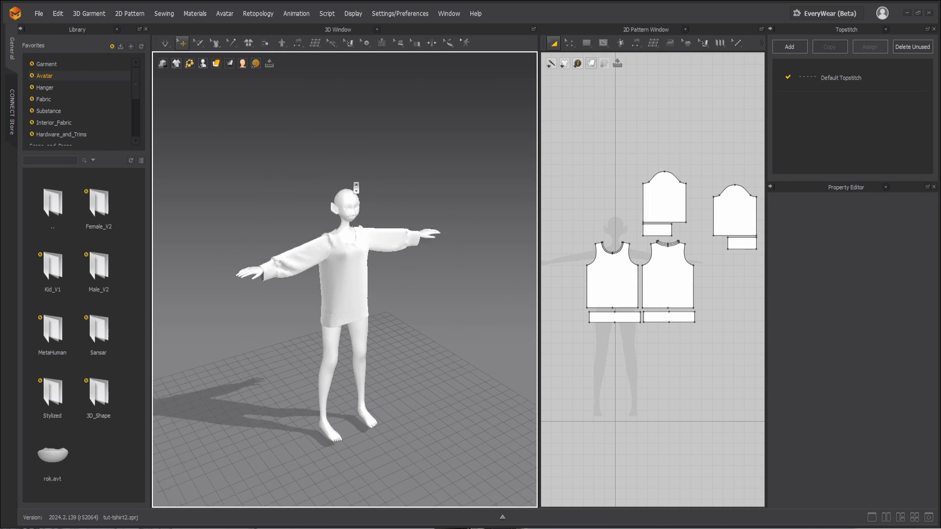
pyautogui.scroll(7, 397, 208)
pyautogui.scroll(-2, 401, 209)
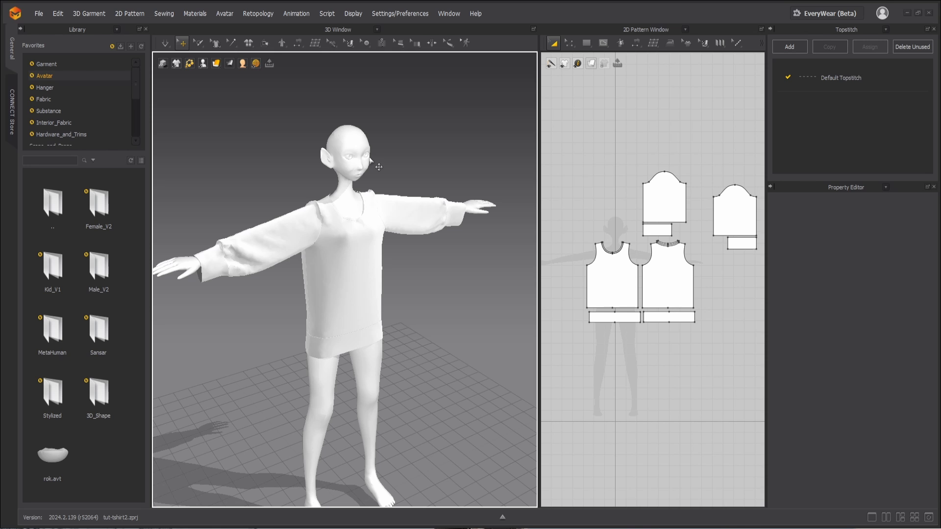
pyautogui.keyDown('alt'); pyautogui.moveTo(383, 151); pyautogui.dragTo(269, 158, button='right'); pyautogui.keyUp('alt')
pyautogui.keyDown('alt'); pyautogui.moveTo(410, 155); pyautogui.dragTo(406, 204, button='right'); pyautogui.keyUp('alt')
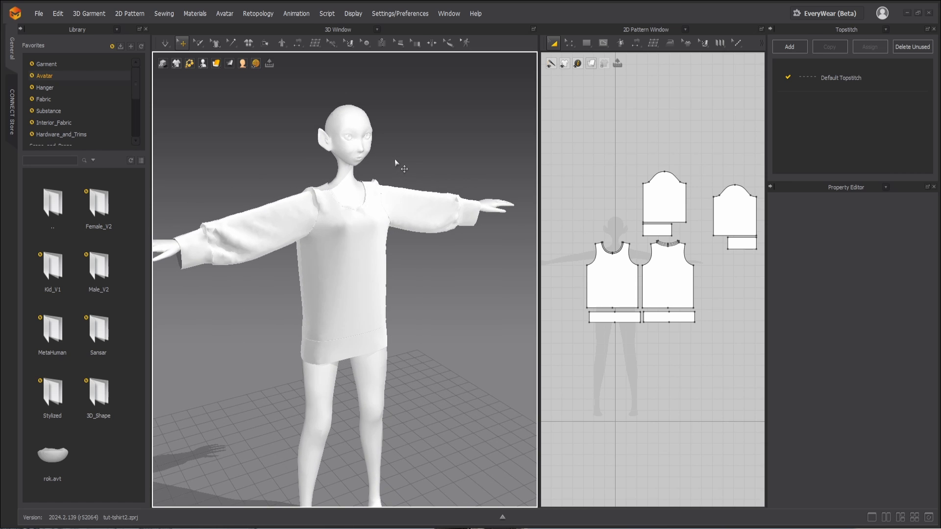
pyautogui.moveTo(392, 158); pyautogui.dragTo(407, 185, button='right')
pyautogui.moveTo(407, 185); pyautogui.dragTo(384, 164, button='middle')
pyautogui.scroll(3, 386, 167)
pyautogui.scroll(-3, 385, 167)
pyautogui.scroll(2, 386, 167)
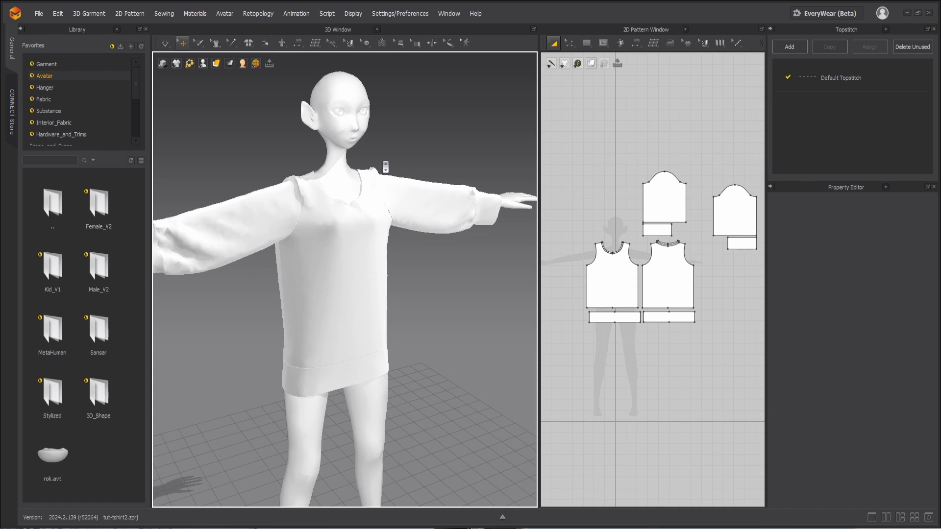
pyautogui.scroll(-1, 386, 168)
pyautogui.scroll(1, 386, 167)
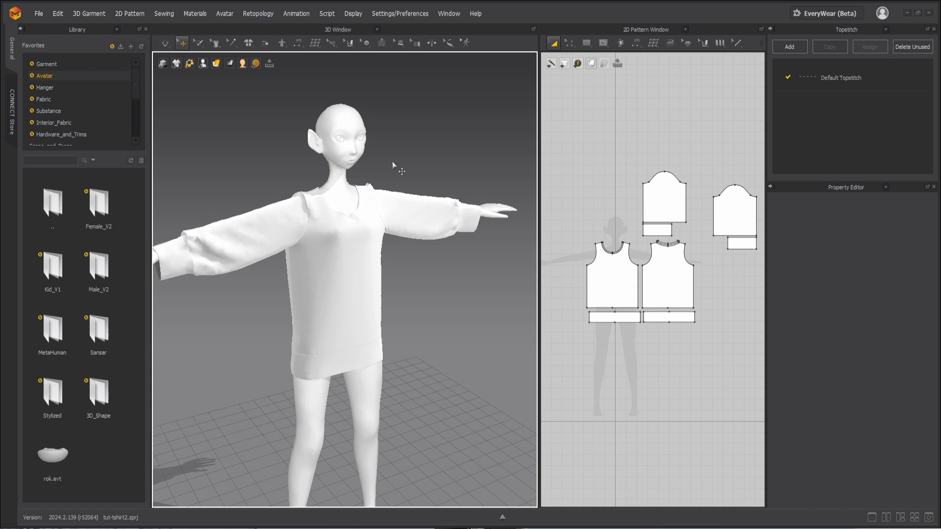
pyautogui.scroll(-1, 404, 172)
# Examine how the 2D pattern pieces correspond to the 3D garment by selecting the patterns and one sleeve
pyautogui.scroll(-2, 631, 182)
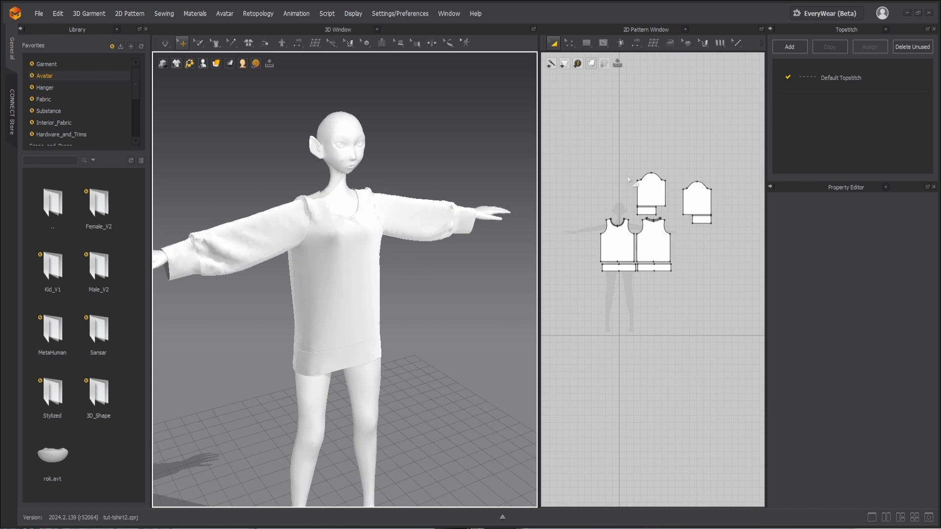
pyautogui.scroll(1, 631, 182)
pyautogui.hotkey('ctrl', 'a')
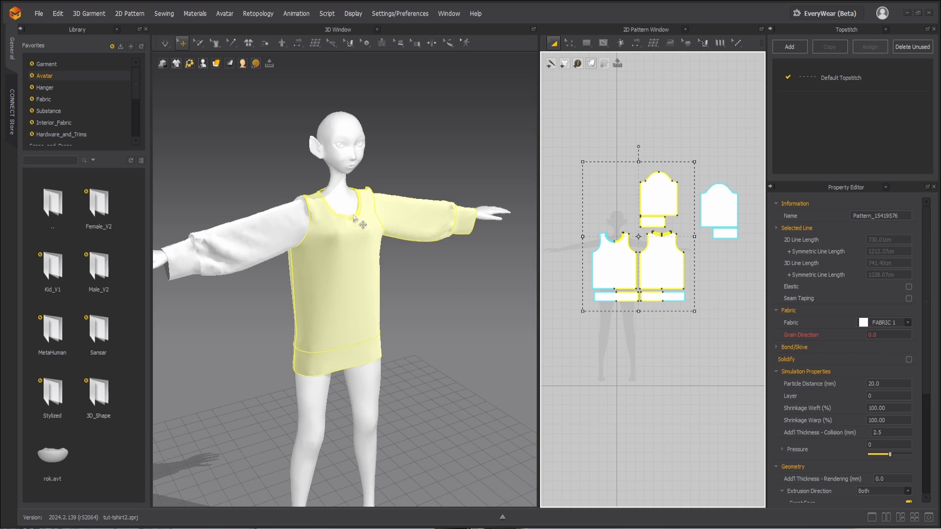
pyautogui.click(261, 165)
pyautogui.click(262, 212)
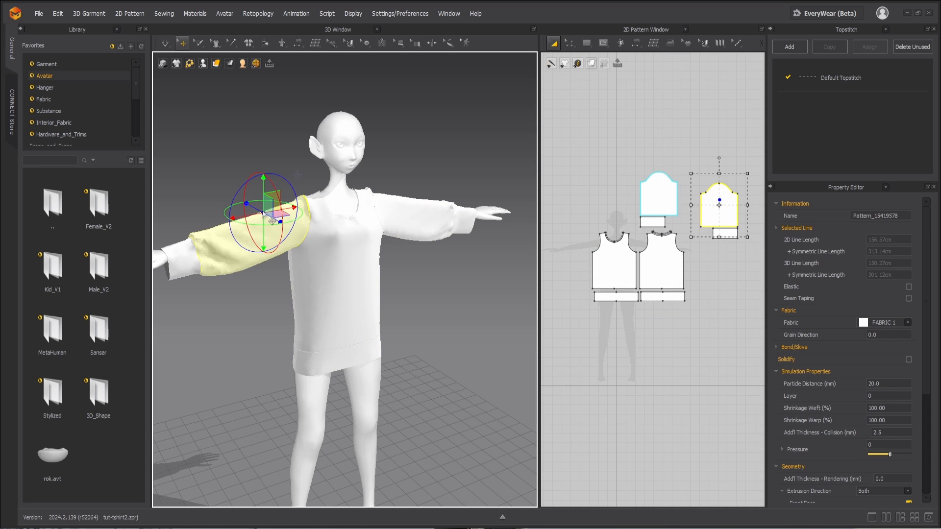
pyautogui.click(233, 148)
# Run the Normal (Default) simulation, pull the sweater's sleeve upward on the avatar, and stop the simulation
pyautogui.click(166, 43)
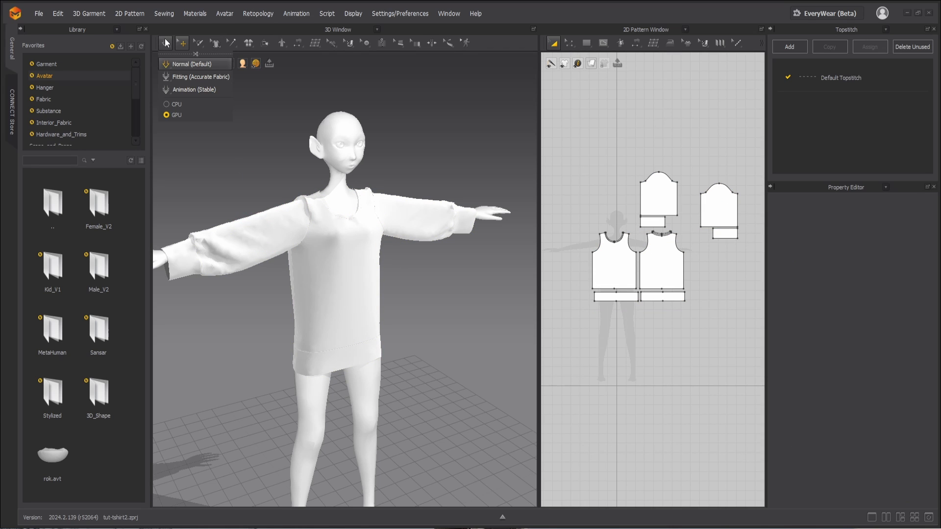
pyautogui.click(166, 43)
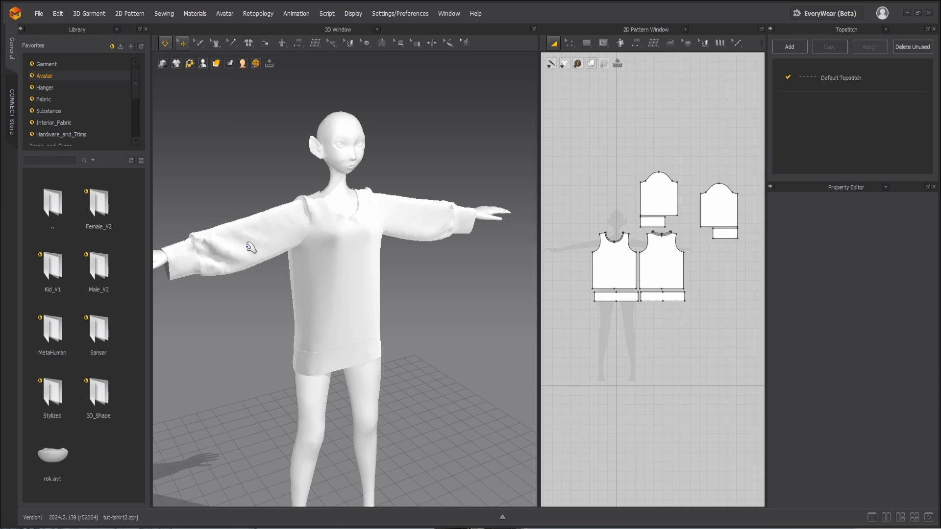
pyautogui.moveTo(248, 247); pyautogui.dragTo(223, 172)
pyautogui.click(167, 43)
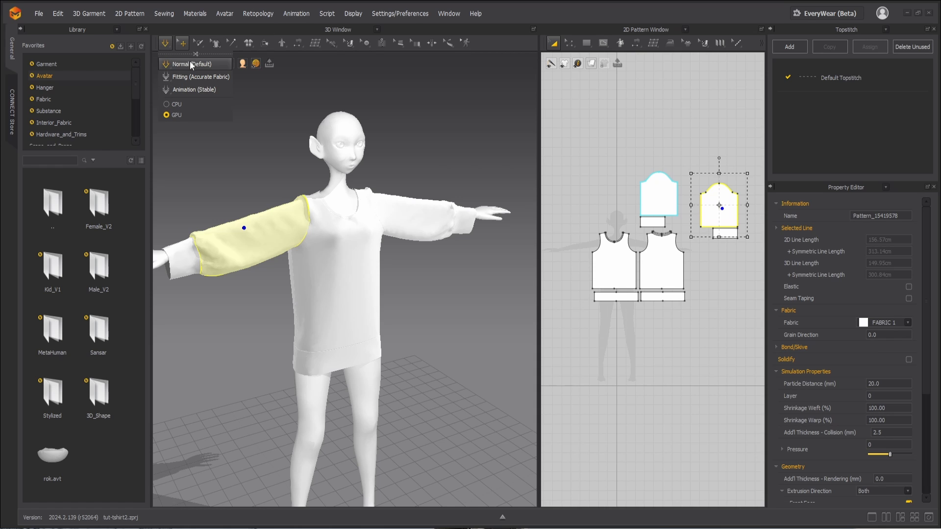
pyautogui.click(165, 44)
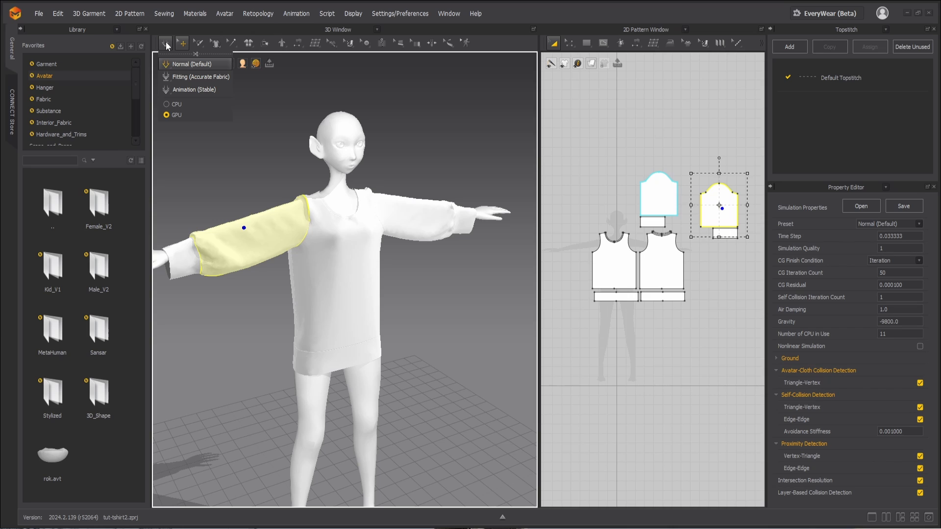
pyautogui.click(165, 44)
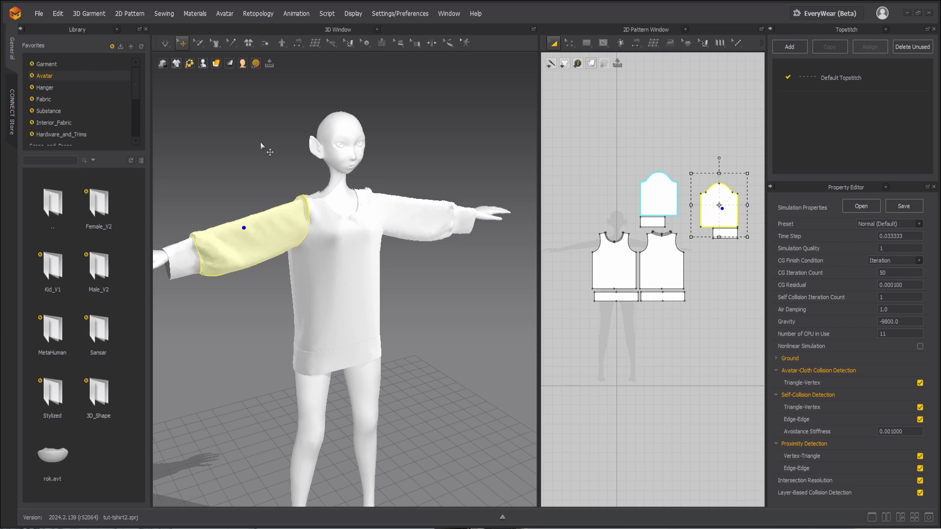
# Select all of the sweater's pattern pieces in the 2D window and delete them
pyautogui.scroll(-2, 590, 164)
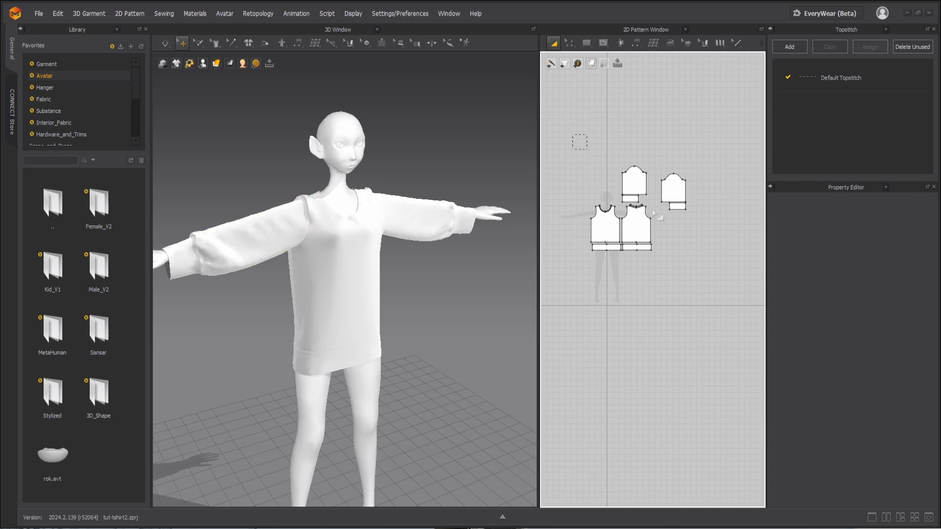
pyautogui.moveTo(578, 144); pyautogui.dragTo(700, 293)
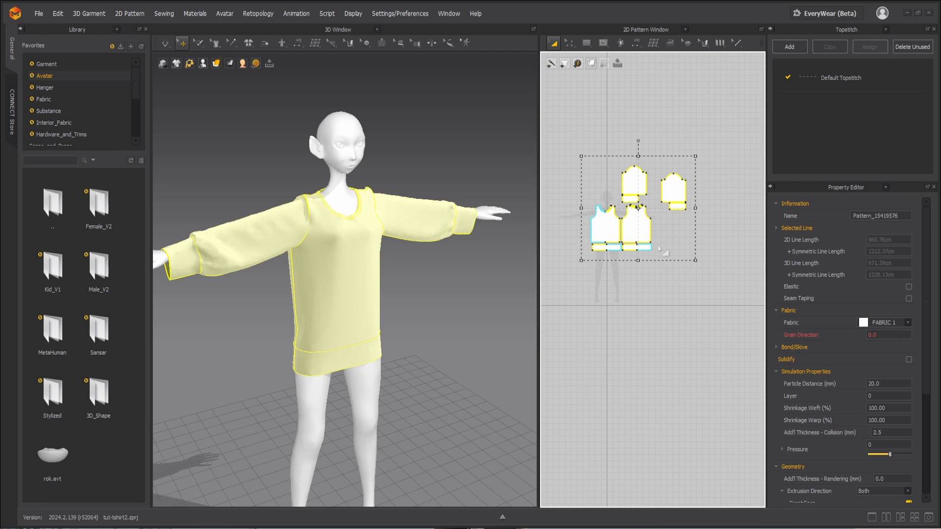
pyautogui.click(597, 101)
pyautogui.moveTo(567, 126); pyautogui.dragTo(742, 305)
pyautogui.press('Delete')
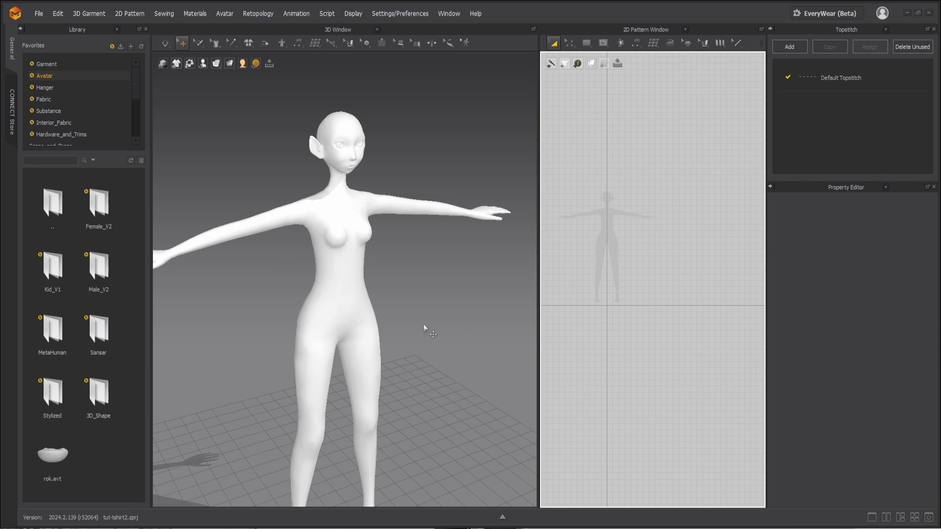
# Draw a rectangular pattern about 65 cm tall from the avatar's shoulder to the crotch, with one side on the centre line
pyautogui.moveTo(424, 325); pyautogui.dragTo(441, 284, button='right')
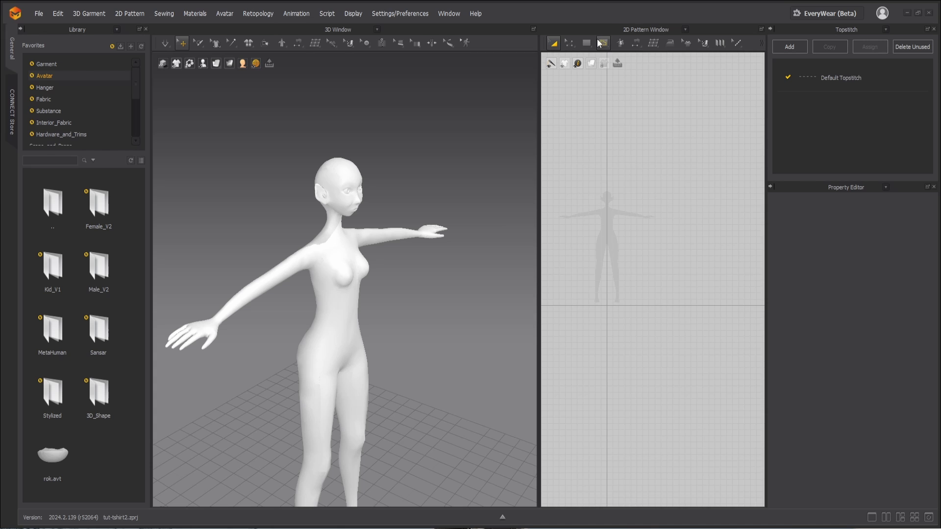
pyautogui.click(586, 43)
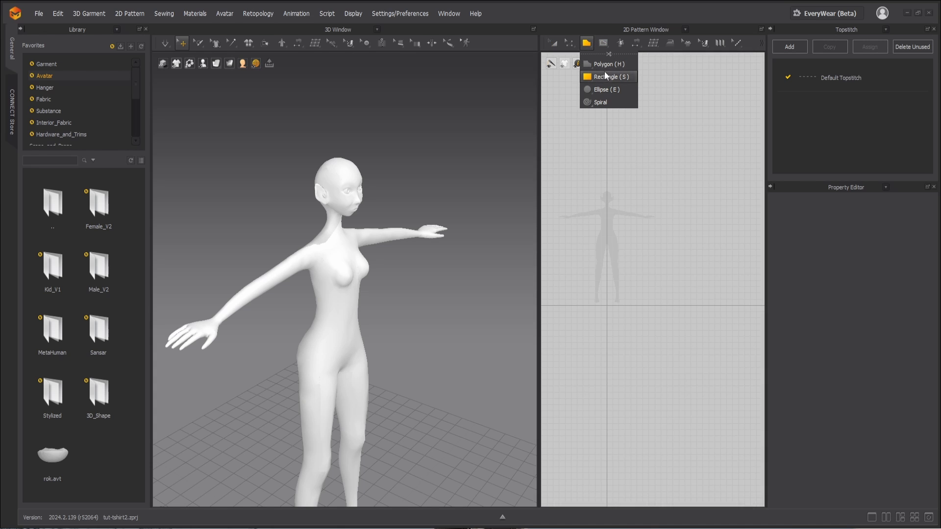
pyautogui.click(606, 76)
pyautogui.scroll(5, 600, 225)
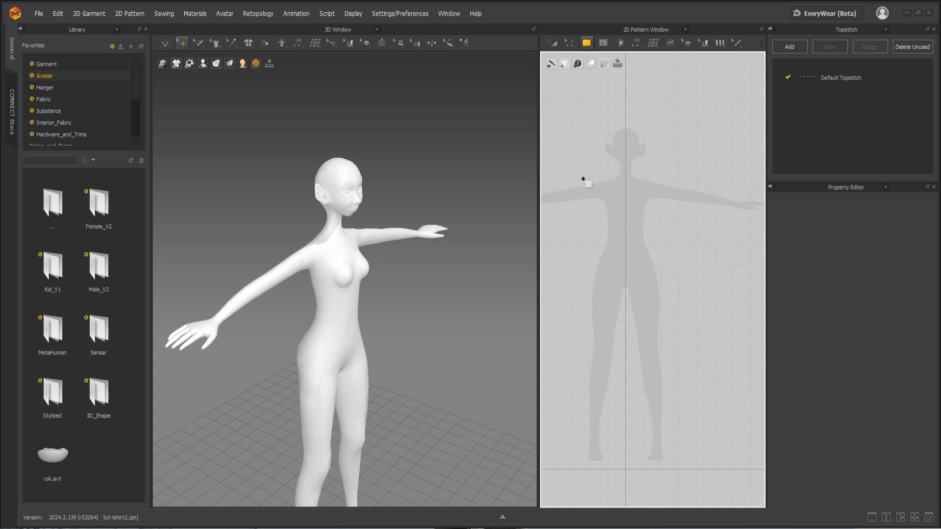
pyautogui.moveTo(583, 179); pyautogui.dragTo(626, 300)
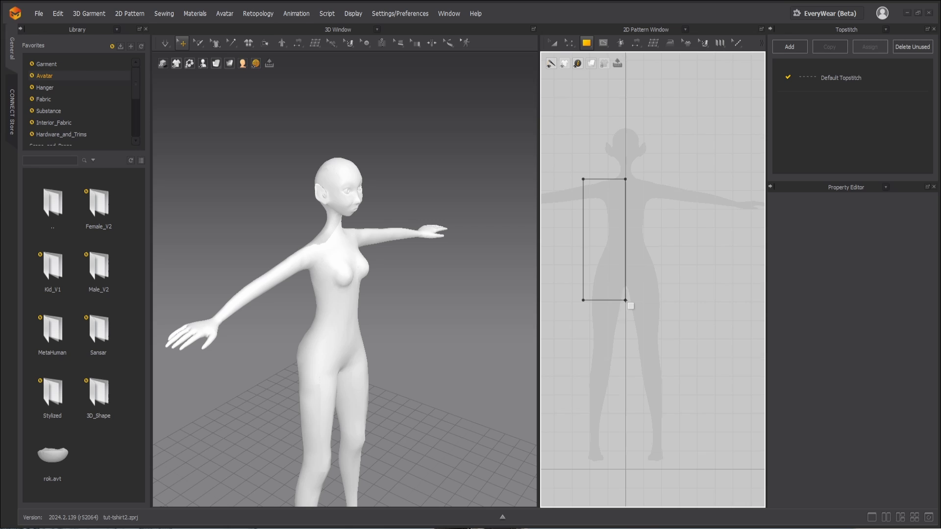
pyautogui.click(48, 78)
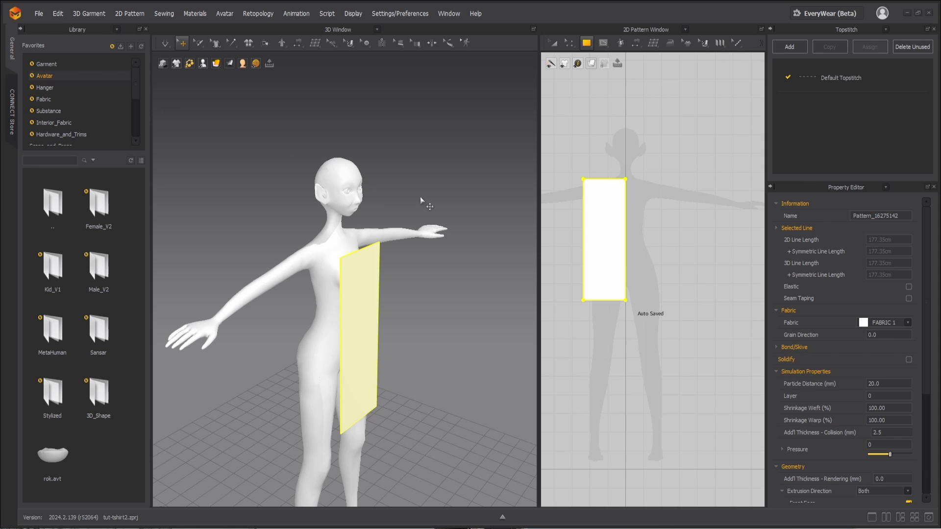
# Try Unfold Symmetric Editing (with Sewing) on the rectangle's centre-line edge, and undo it
pyautogui.moveTo(420, 196); pyautogui.dragTo(361, 207, button='right')
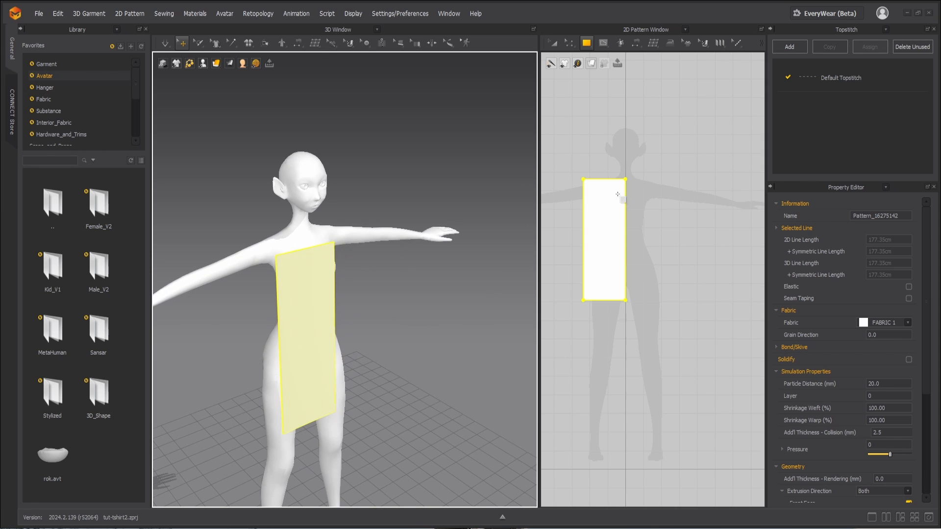
pyautogui.scroll(2, 632, 214)
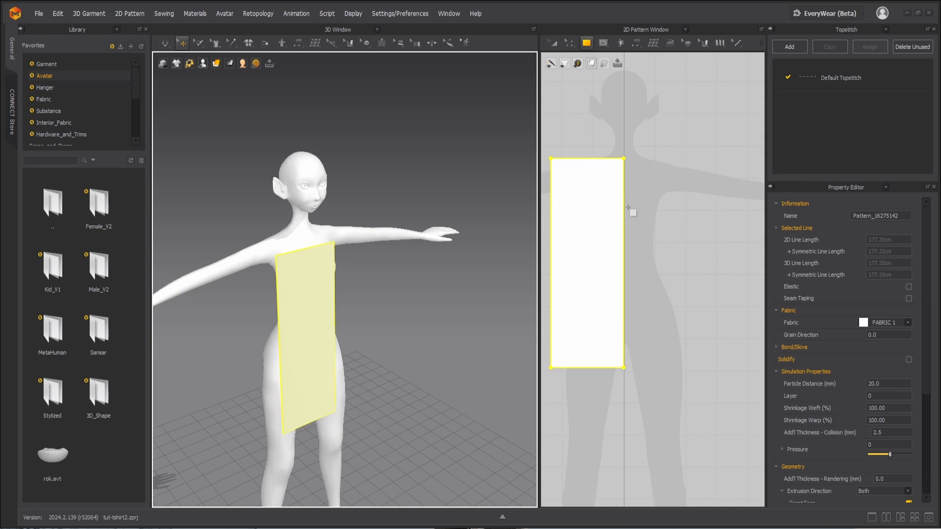
pyautogui.press('z')
pyautogui.click(625, 223)
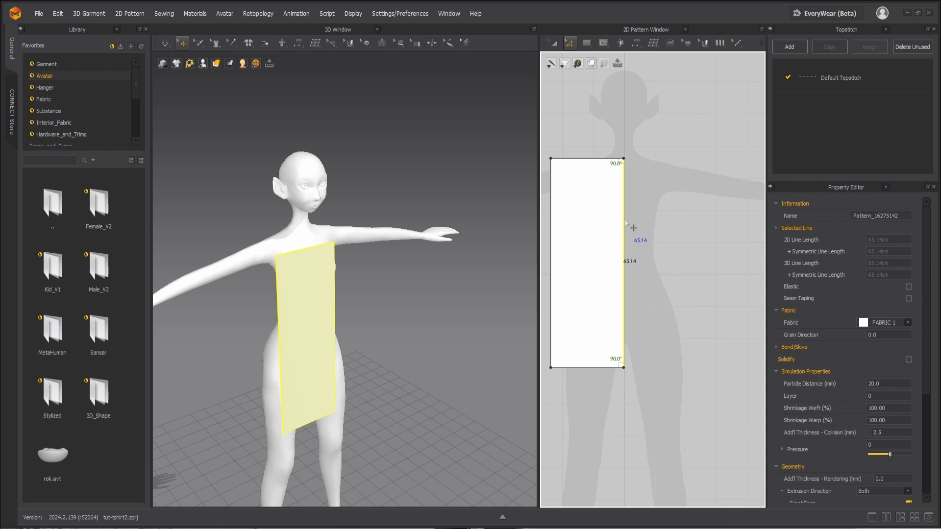
pyautogui.rightClick(625, 223)
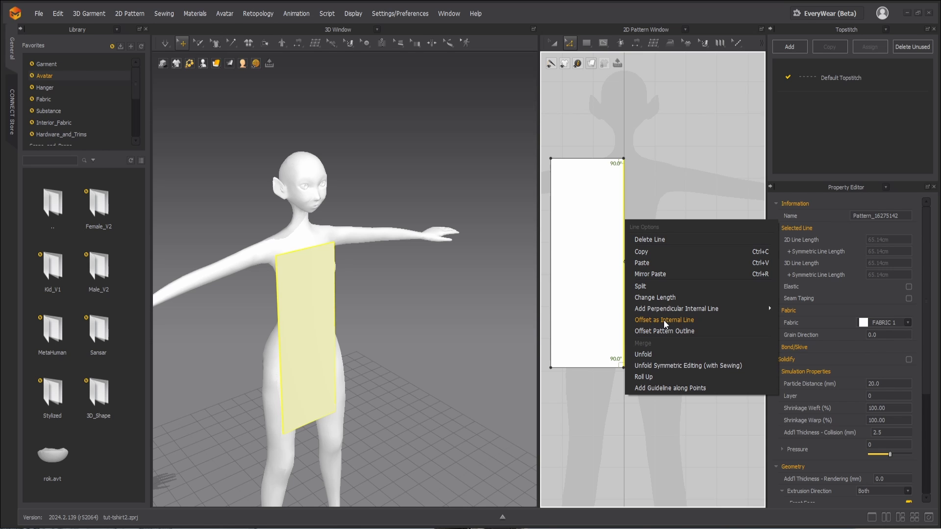
pyautogui.click(655, 365)
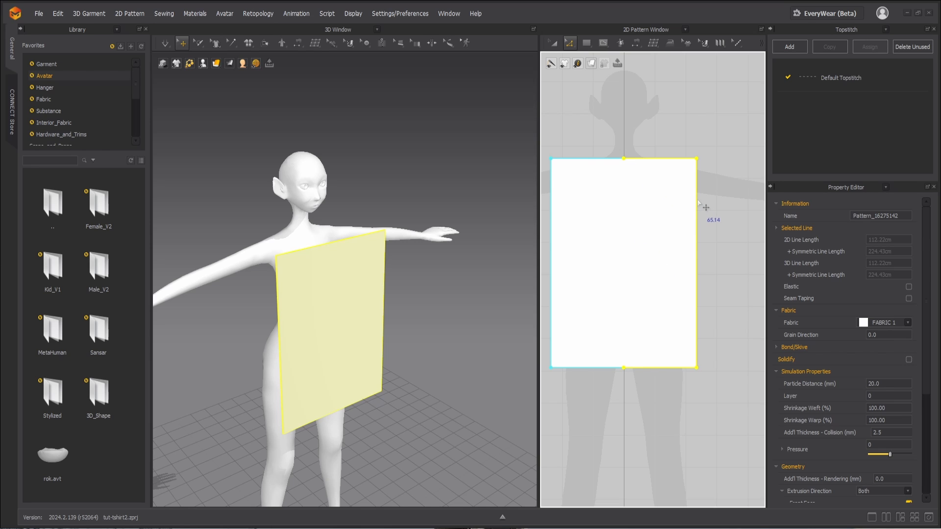
pyautogui.hotkey('ctrl', 'z')
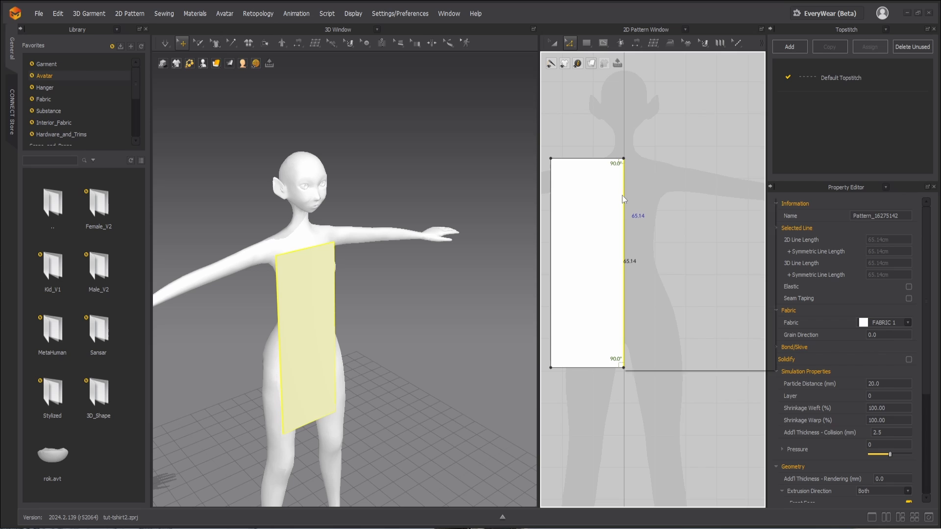
# Apply Unfold Symmetric Editing (with Sewing) to the rectangle's centre-line edge
pyautogui.rightClick(622, 198)
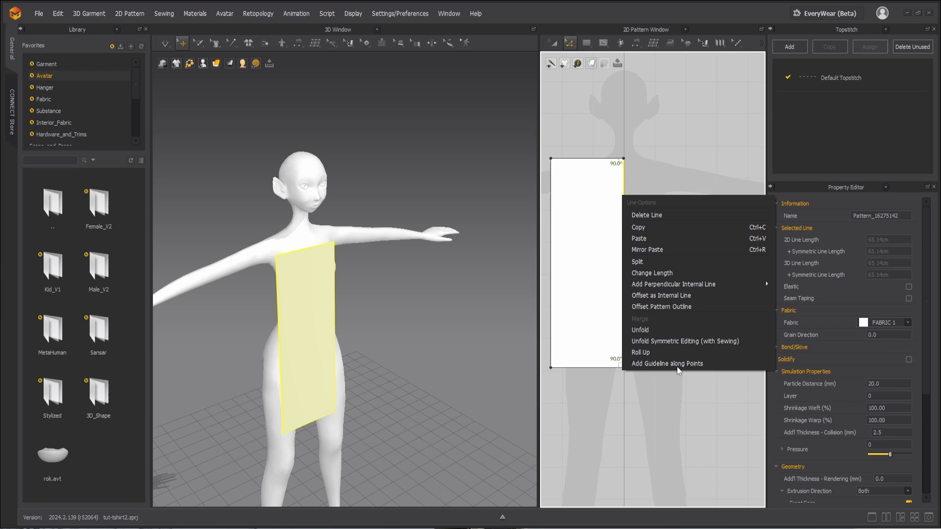
pyautogui.click(682, 341)
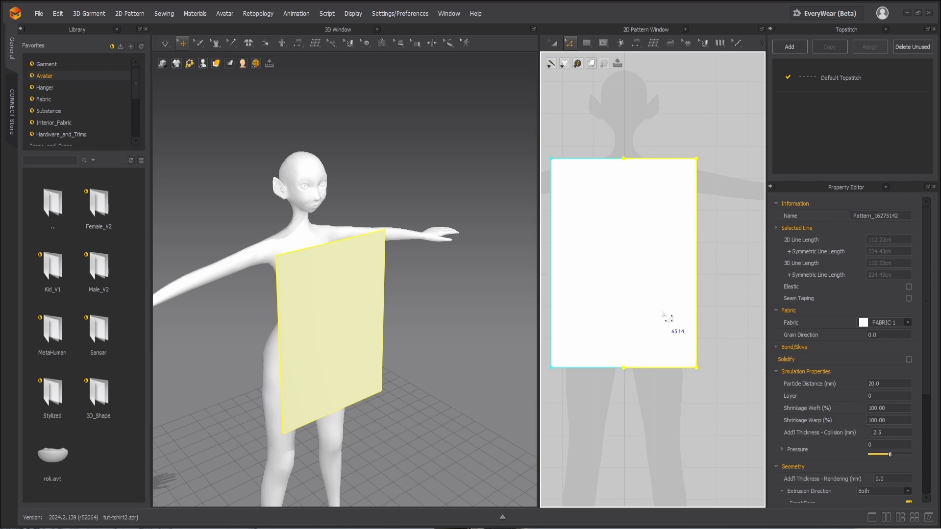
# Add neck and shoulder points to the pattern's top edge and an underarm point to its side, and delete the outer top corner point
pyautogui.press('x')
pyautogui.click(594, 158)
pyautogui.click(575, 158)
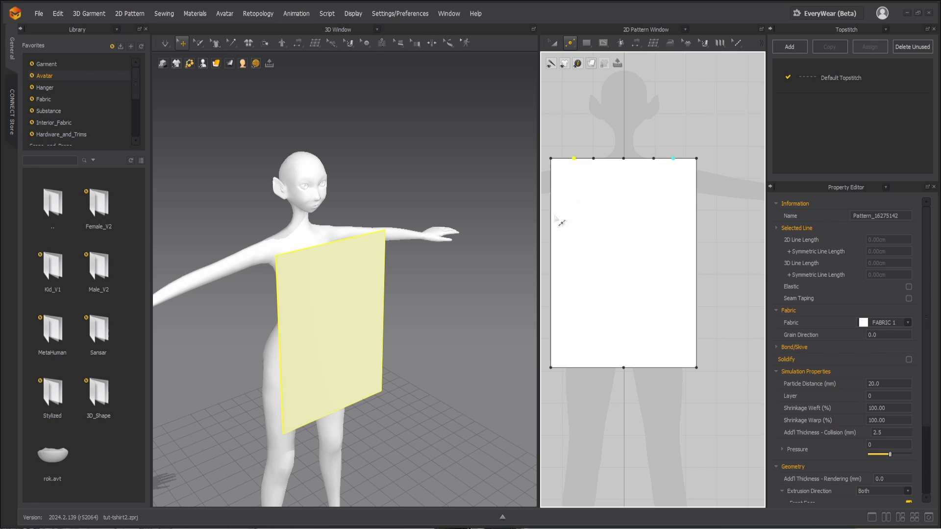
pyautogui.click(551, 219)
pyautogui.press('z')
pyautogui.click(551, 159)
pyautogui.press('Delete')
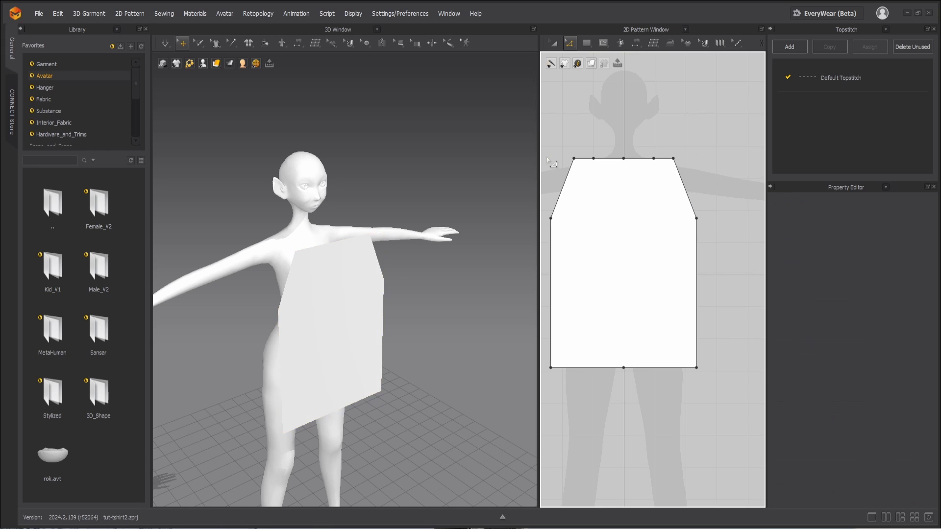
# Lower the top edge's centre point about 7 cm and draw an internal line from it to the hem's midpoint
pyautogui.click(624, 158)
pyautogui.moveTo(628, 164); pyautogui.dragTo(625, 189)
pyautogui.press('g')
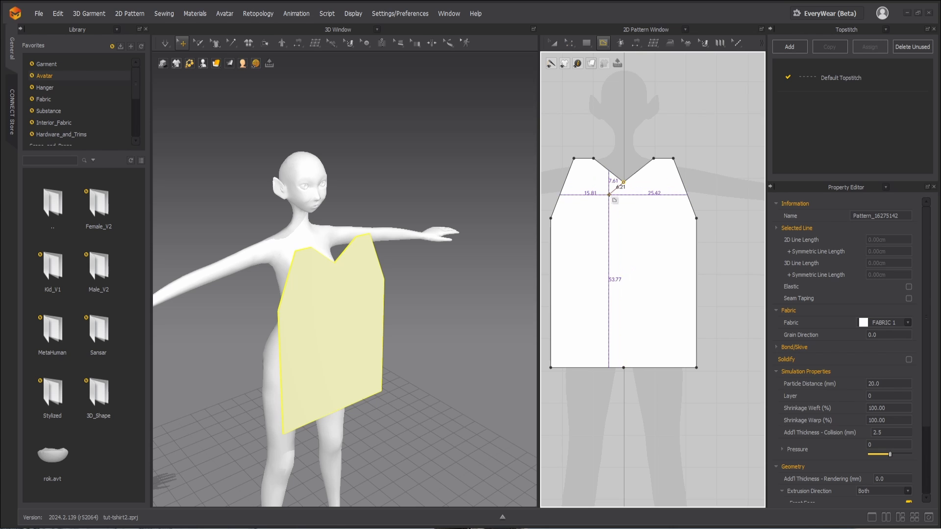
pyautogui.click(623, 367)
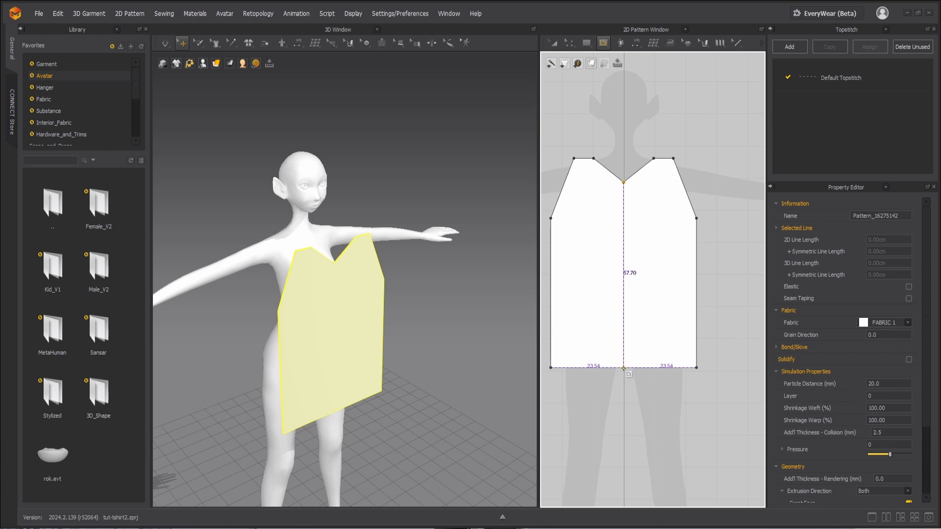
pyautogui.press('Return')
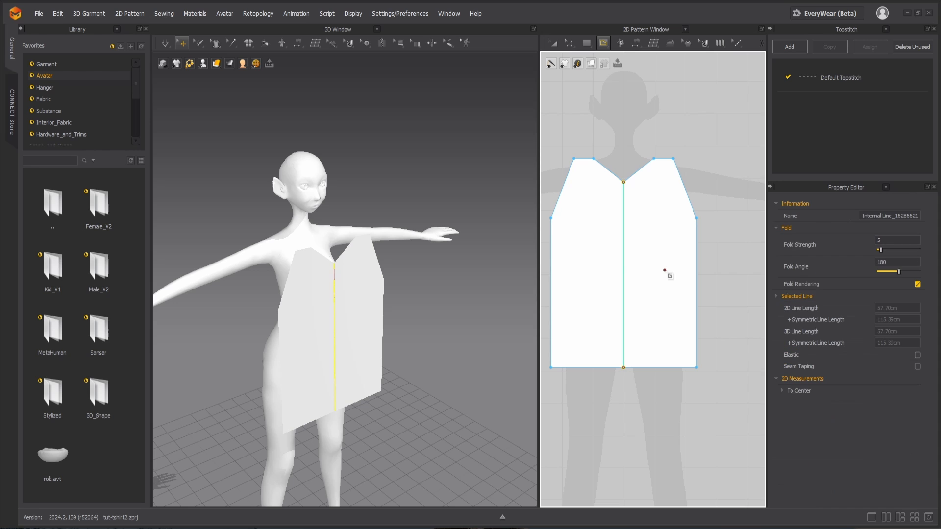
# Curve the neckline and armhole edges inward, making each neckline half about 13.4 cm and each armhole about 22.6 cm long
pyautogui.scroll(5, 645, 219)
pyautogui.scroll(-5, 645, 219)
pyautogui.scroll(5, 595, 187)
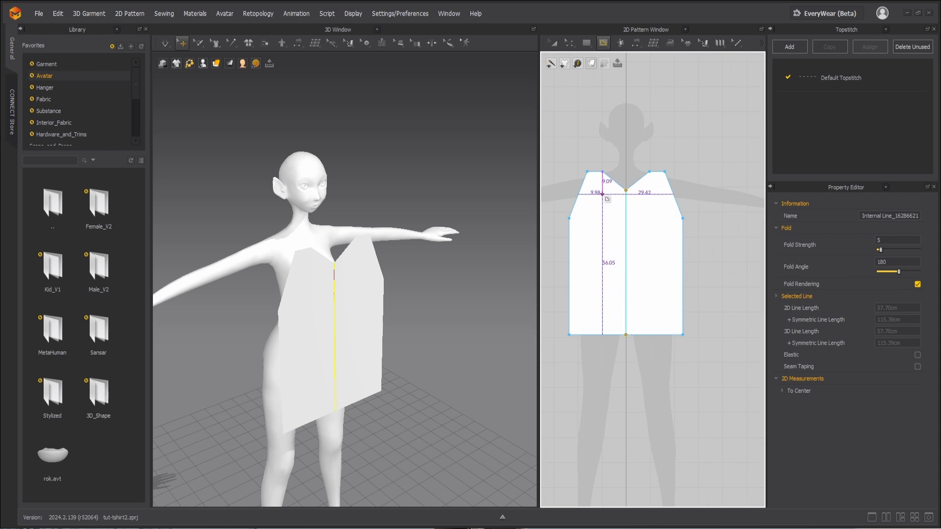
pyautogui.press('c')
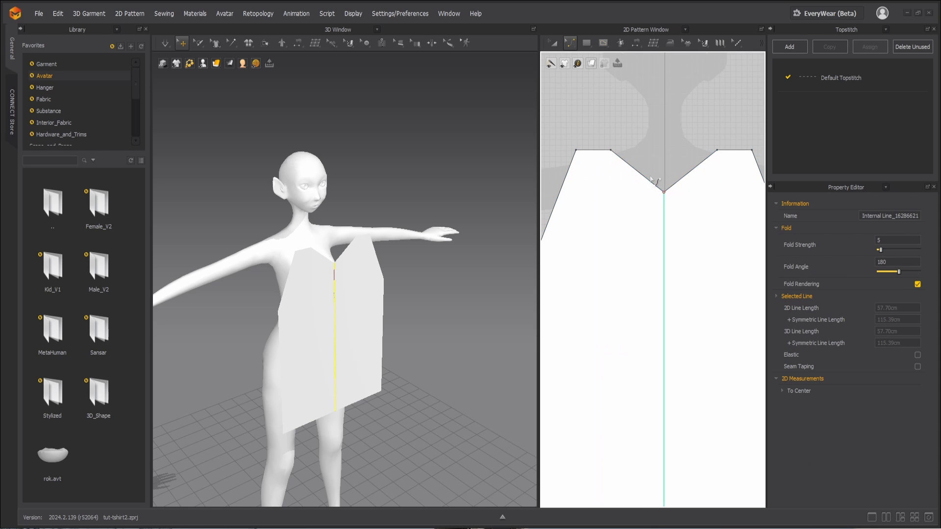
pyautogui.moveTo(637, 171); pyautogui.dragTo(643, 194)
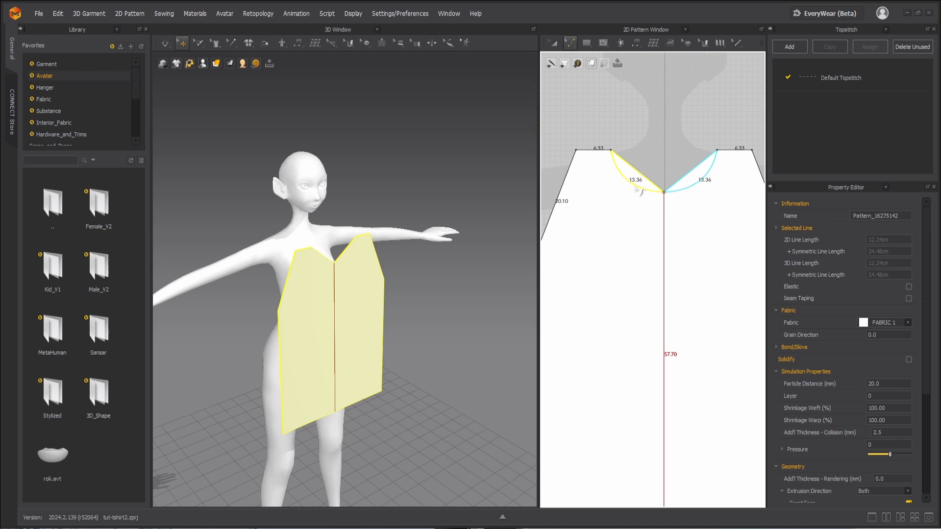
pyautogui.scroll(-3, 616, 201)
pyautogui.scroll(2, 572, 210)
pyautogui.moveTo(571, 211); pyautogui.dragTo(616, 196)
pyautogui.scroll(2, 584, 226)
# Lower the outer shoulder point about 1.7 cm to slope the shoulder edge
pyautogui.press('z')
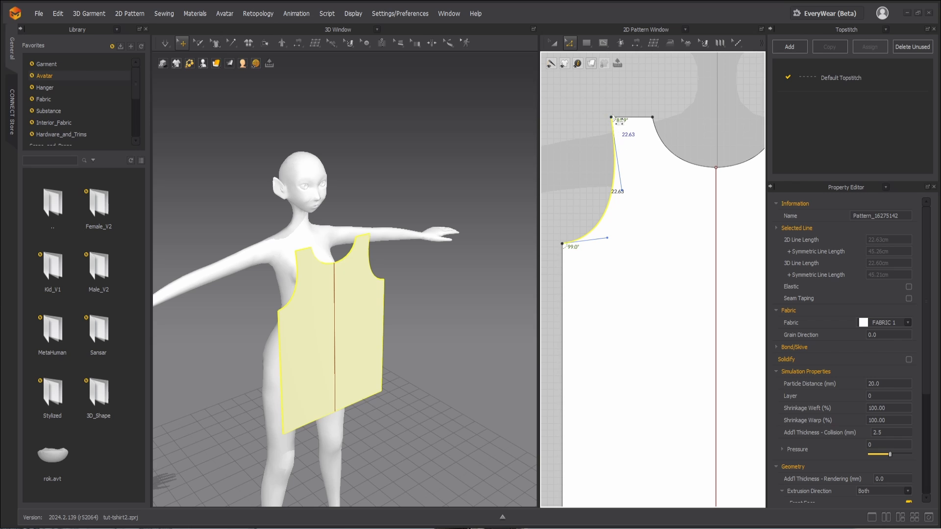
pyautogui.click(613, 118)
pyautogui.moveTo(613, 119); pyautogui.dragTo(614, 130)
pyautogui.click(612, 118)
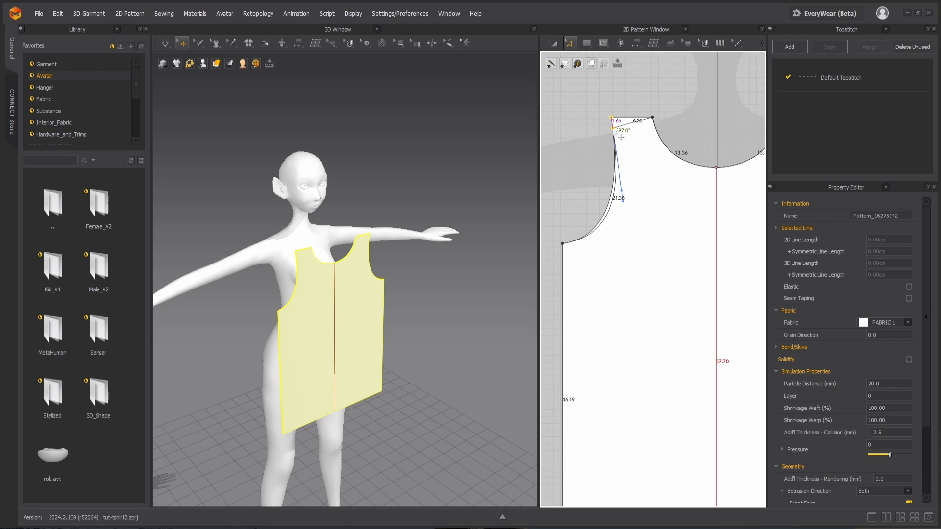
# Tilt the front piece's hem away from the avatar, raise the piece to the shoulders, and widen the 2D Pattern Window
pyautogui.scroll(-4, 613, 174)
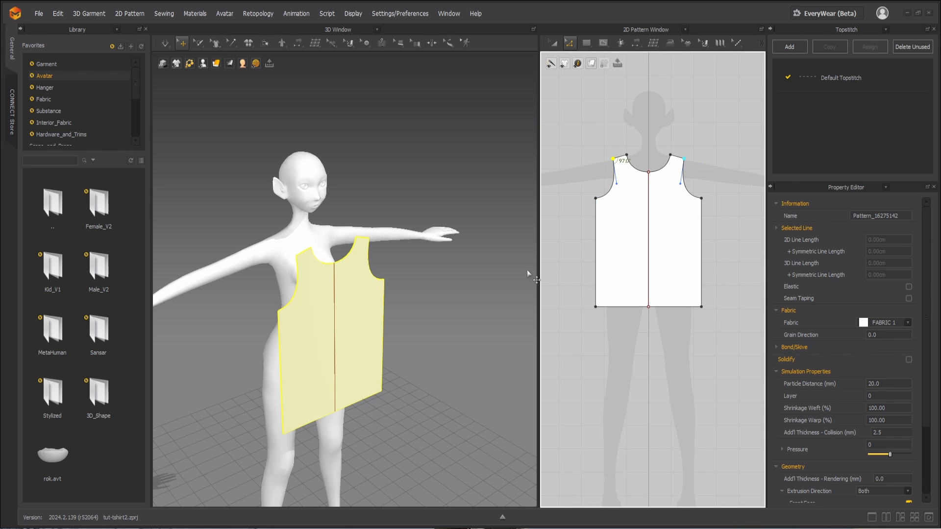
pyautogui.click(360, 307)
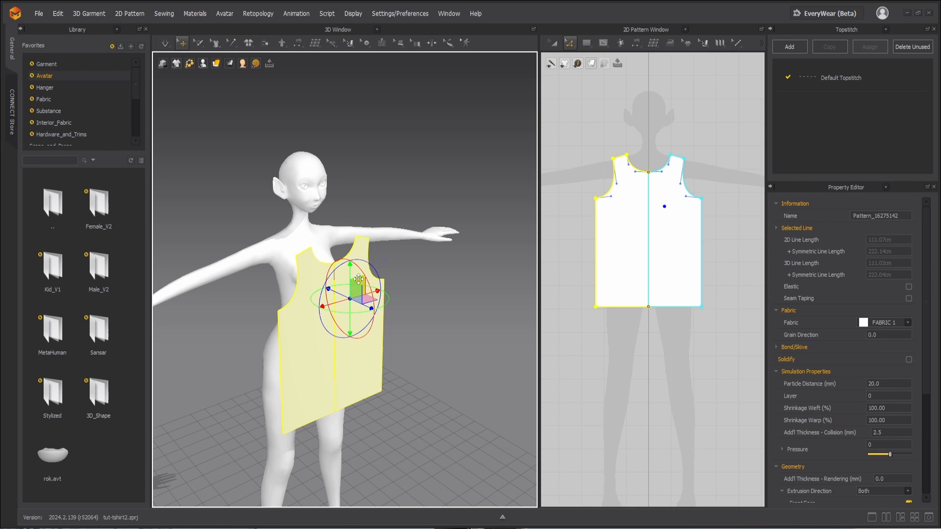
pyautogui.moveTo(357, 282); pyautogui.dragTo(334, 223)
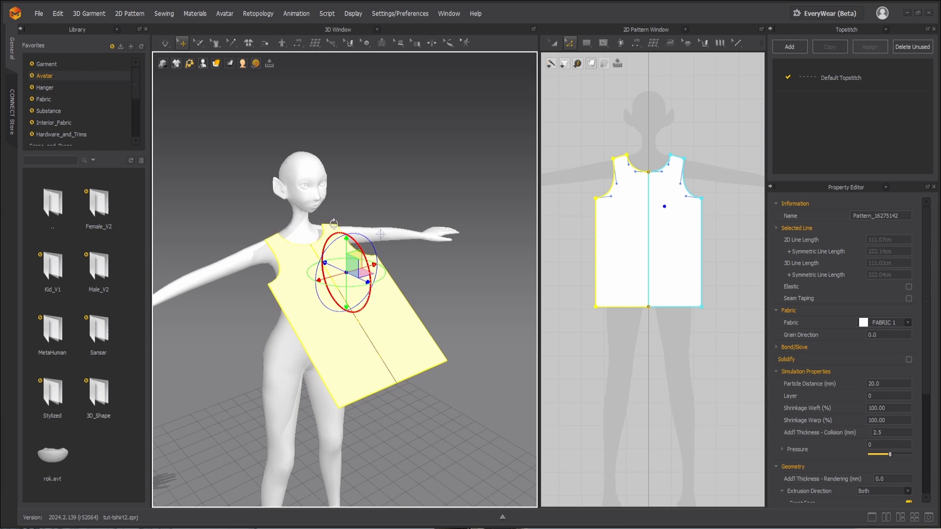
pyautogui.moveTo(352, 265); pyautogui.dragTo(348, 258)
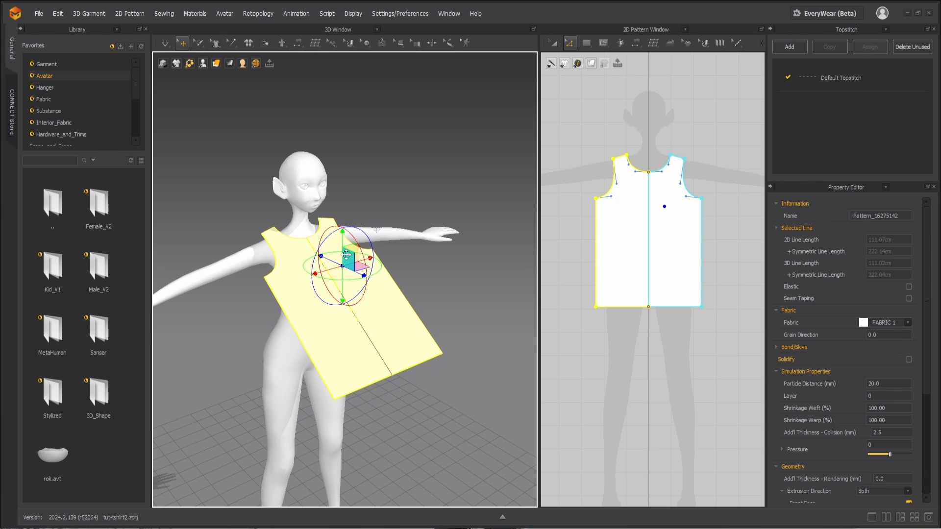
pyautogui.moveTo(538, 234); pyautogui.dragTo(515, 234)
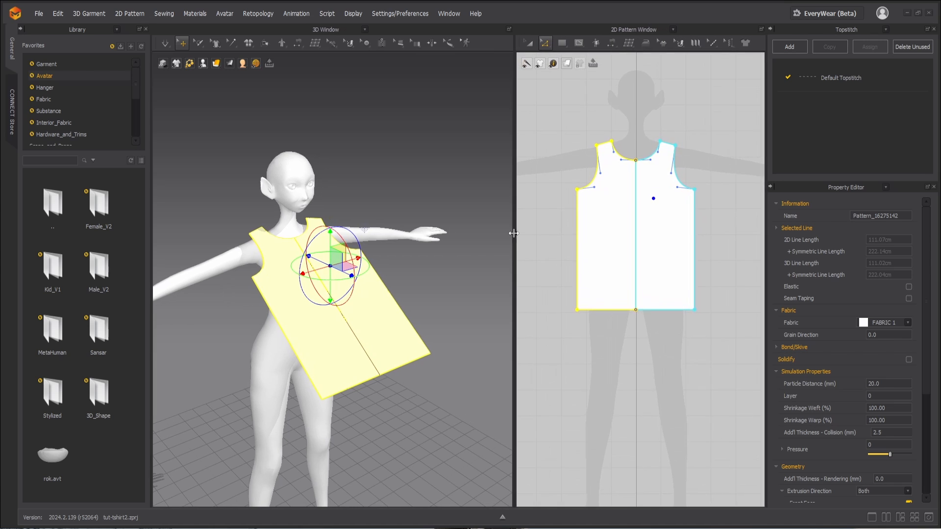
# Try moving the front piece's hem corner outward
pyautogui.scroll(-4, 551, 297)
pyautogui.scroll(2, 551, 297)
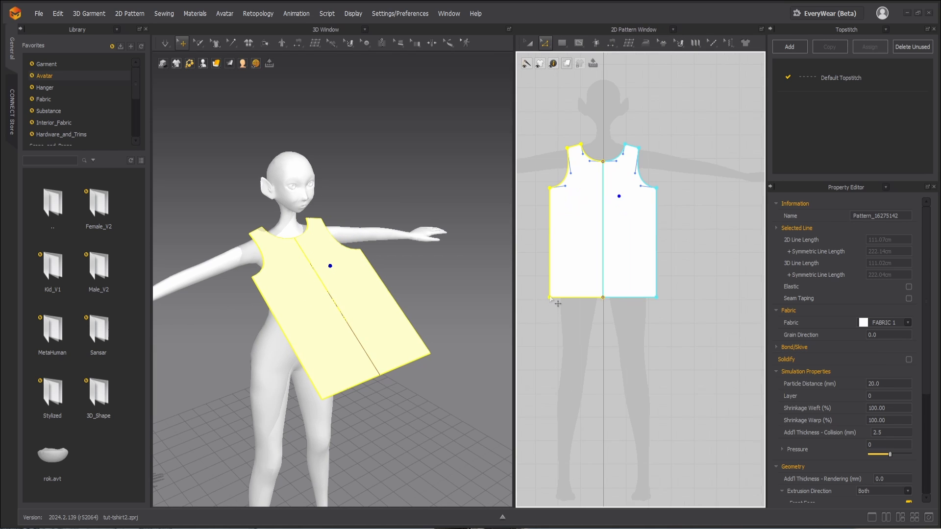
pyautogui.scroll(3, 553, 301)
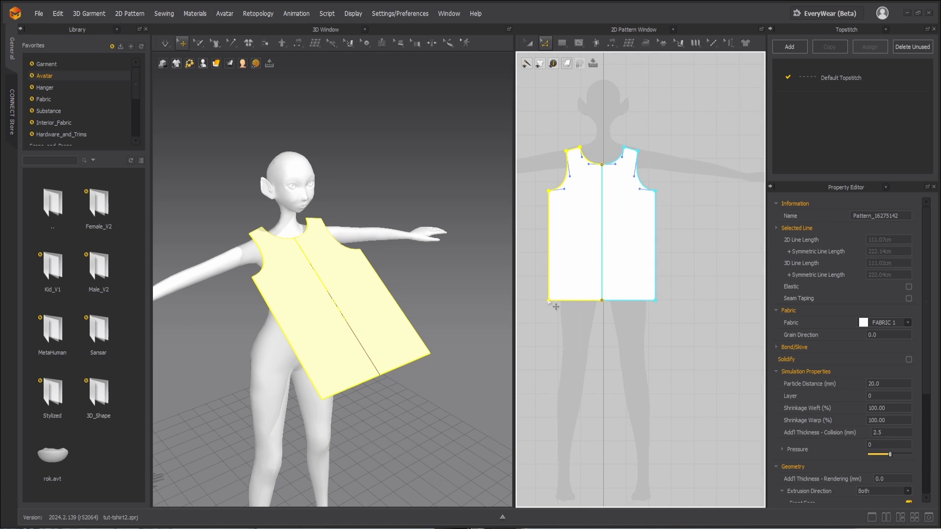
pyautogui.moveTo(549, 300)
pyautogui.mouseDown()
pyautogui.moveTo(551, 314)
pyautogui.moveTo(537, 301)
pyautogui.mouseUp()
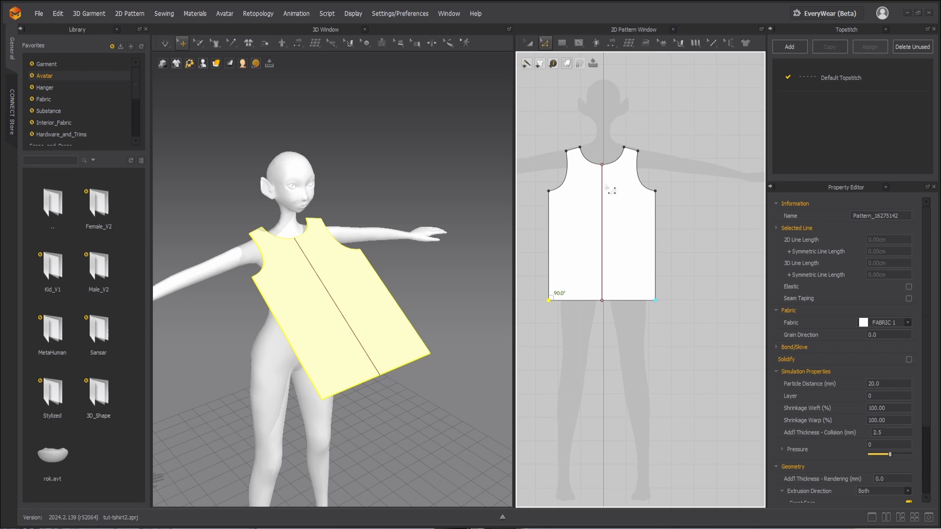
pyautogui.scroll(3, 608, 177)
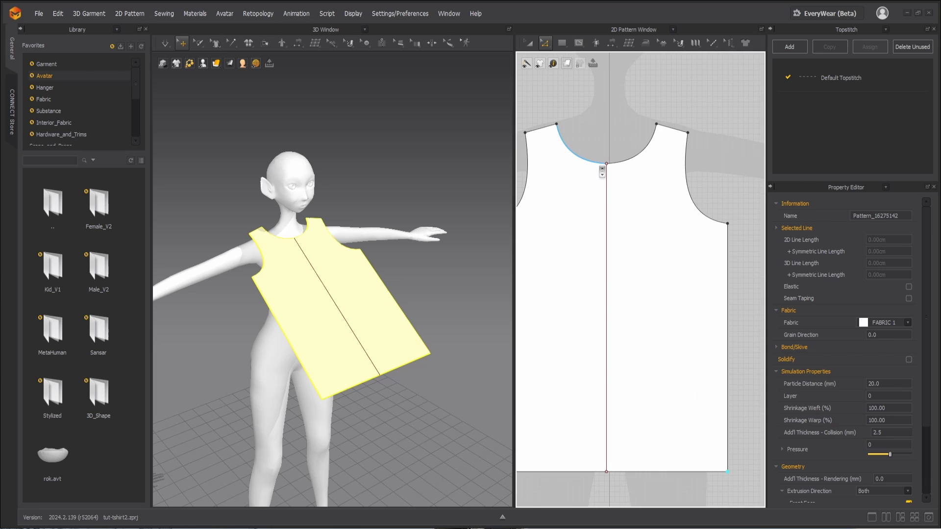
# Copy the whole front piece and paste the duplicate beside it in the 2D window
pyautogui.scroll(-5, 606, 174)
pyautogui.press('a')
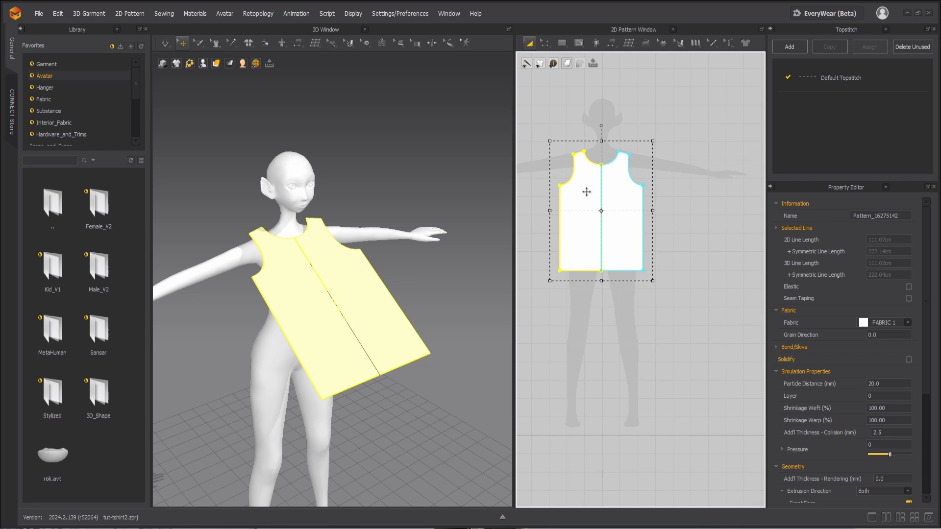
pyautogui.press('z')
pyautogui.hotkey('ctrl', 'c')
pyautogui.hotkey('ctrl', 'v')
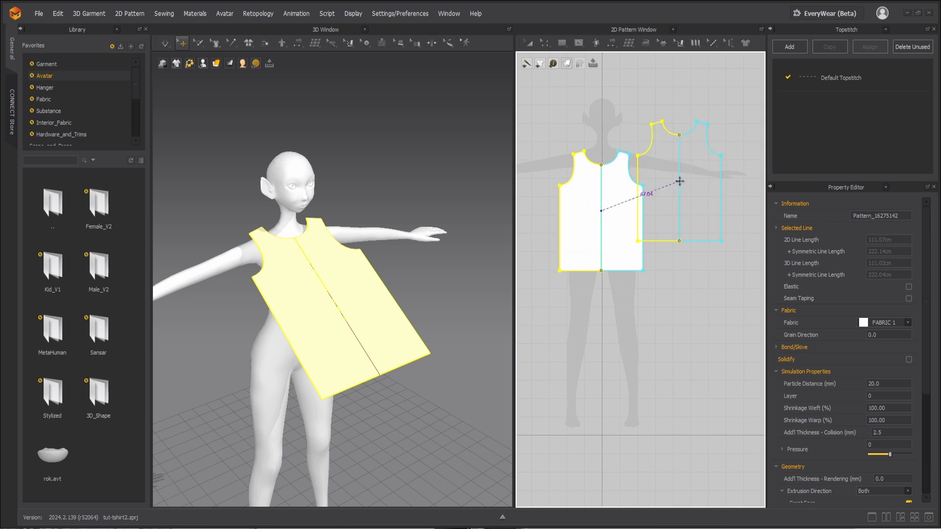
pyautogui.click(694, 212)
# Delete the centre internal line from the copied piece
pyautogui.scroll(3, 710, 151)
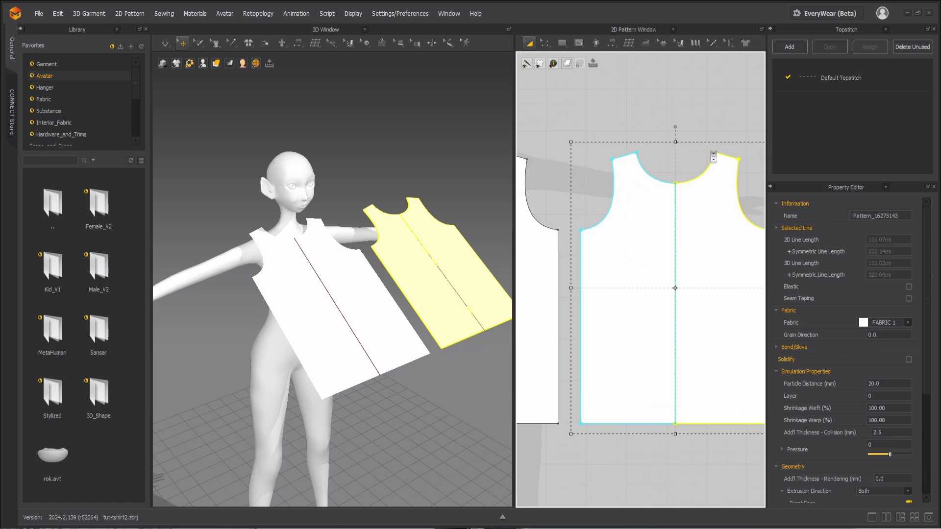
pyautogui.press('z')
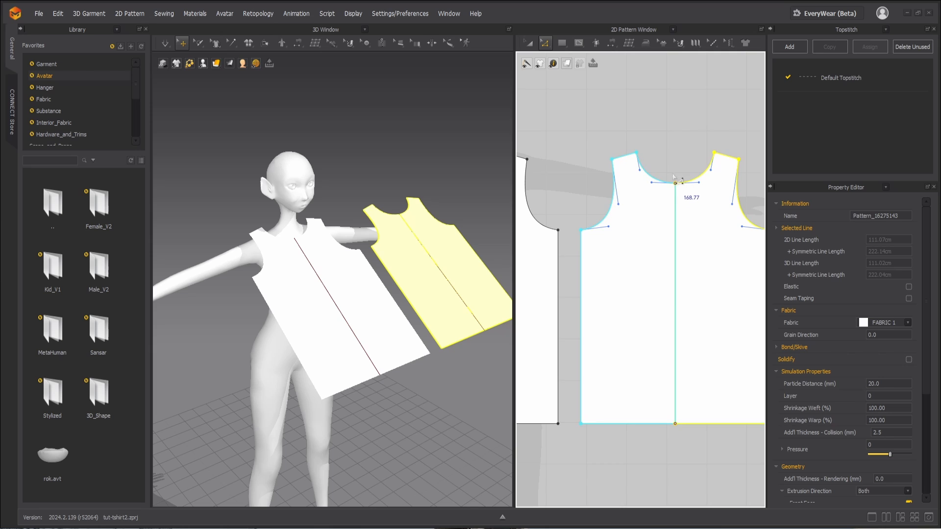
pyautogui.press('Escape')
pyautogui.click(680, 187)
pyautogui.click(682, 190)
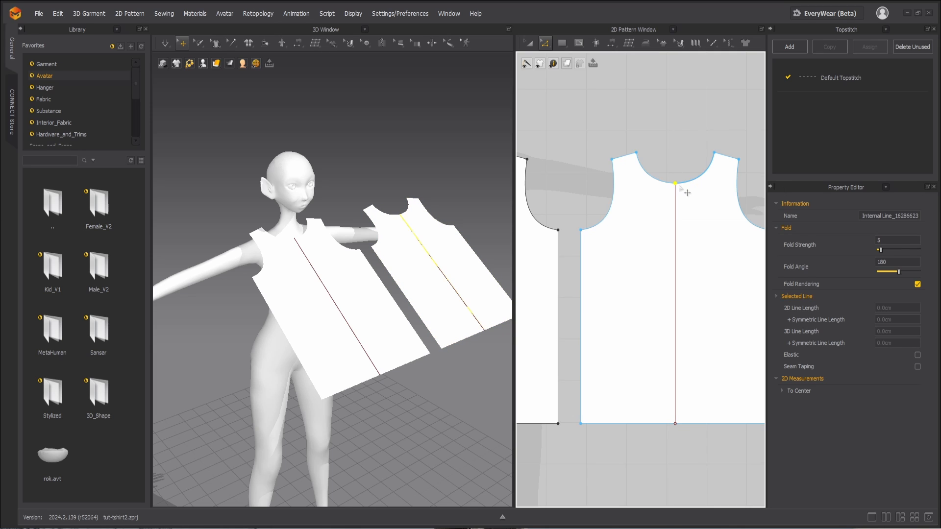
pyautogui.moveTo(675, 183); pyautogui.dragTo(676, 159)
pyautogui.press('Delete')
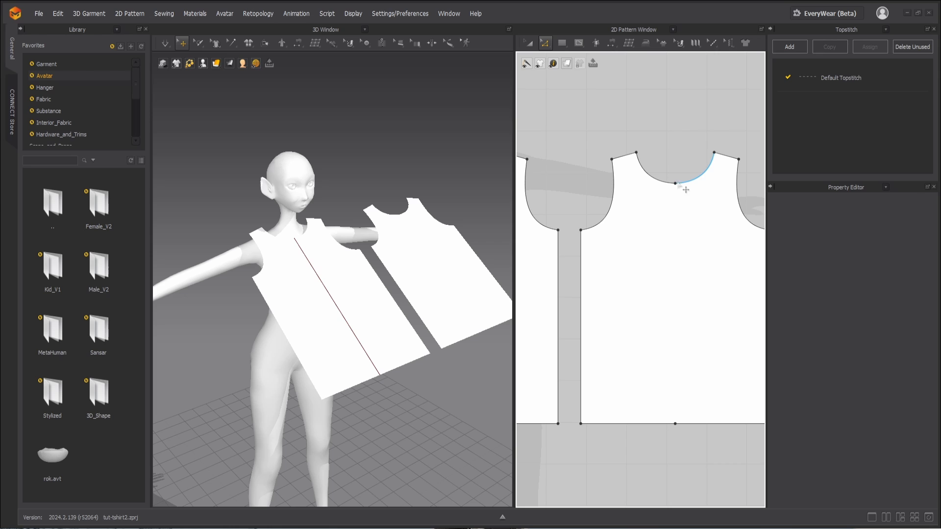
# Raise the copied piece's centre neckline point about 5 cm to make a shallower back neckline
pyautogui.click(682, 187)
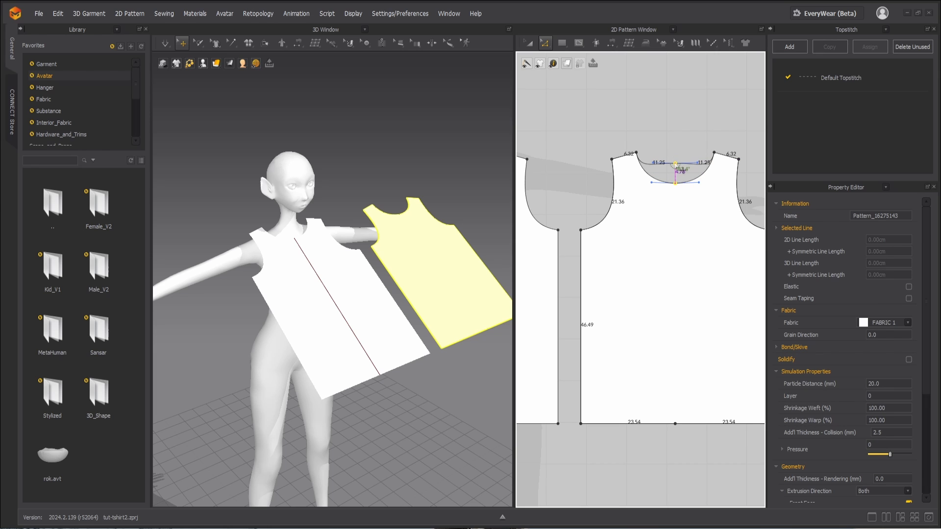
pyautogui.moveTo(676, 165); pyautogui.dragTo(676, 164)
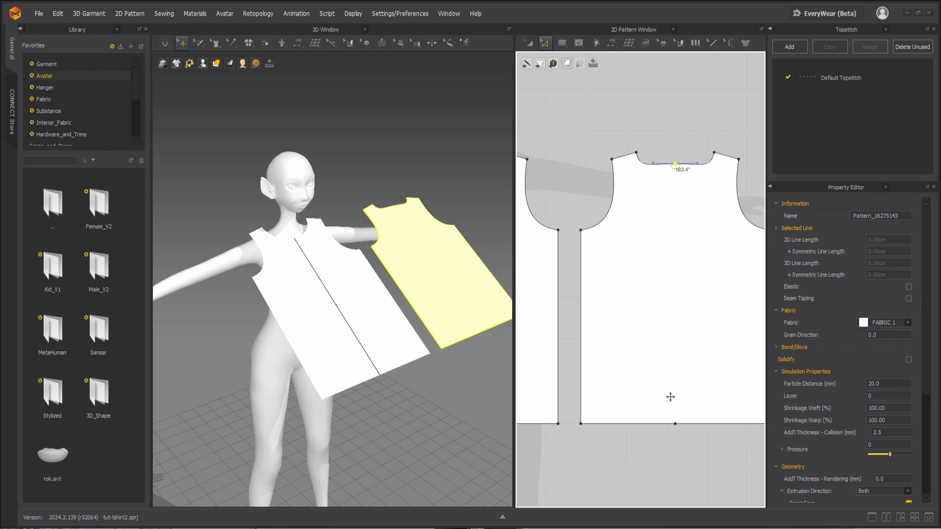
# Examine the point options for the copied piece's hem midpoint, including the Align choices
pyautogui.rightClick(676, 424)
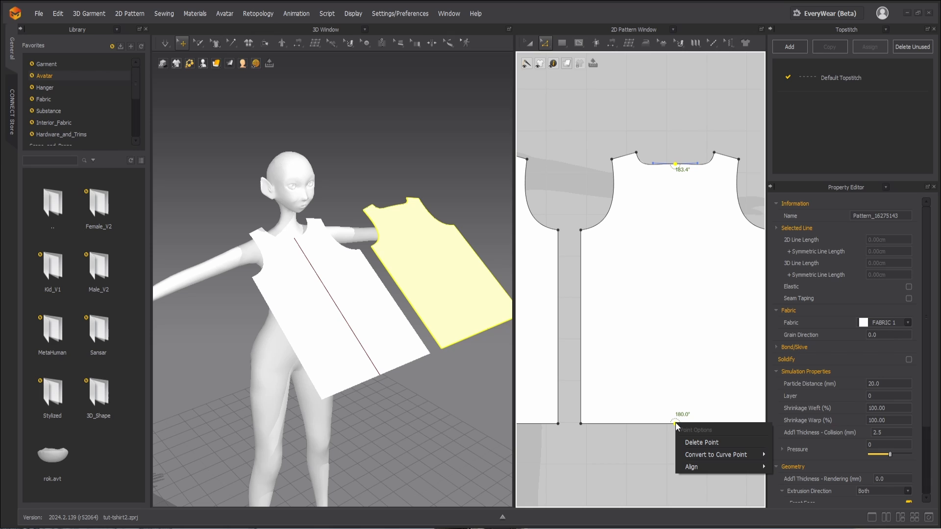
pyautogui.moveTo(688, 458)
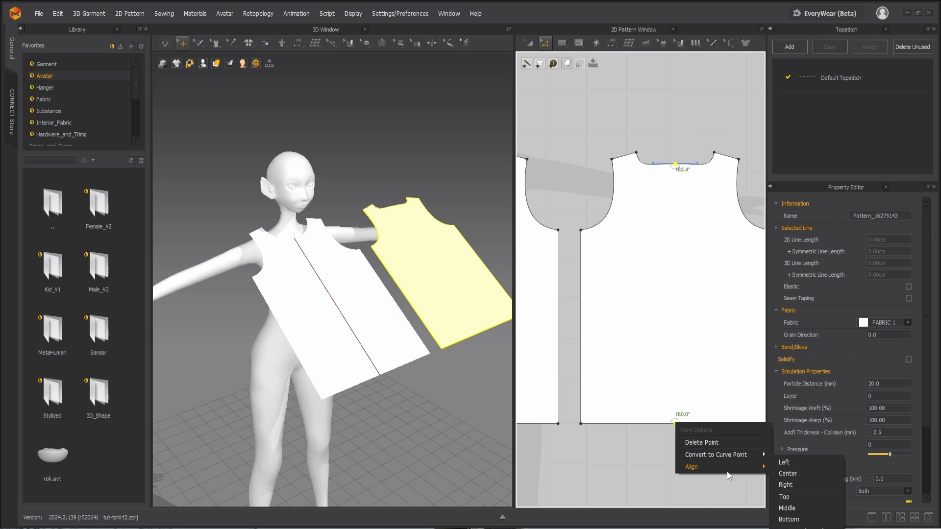
pyautogui.click(659, 115)
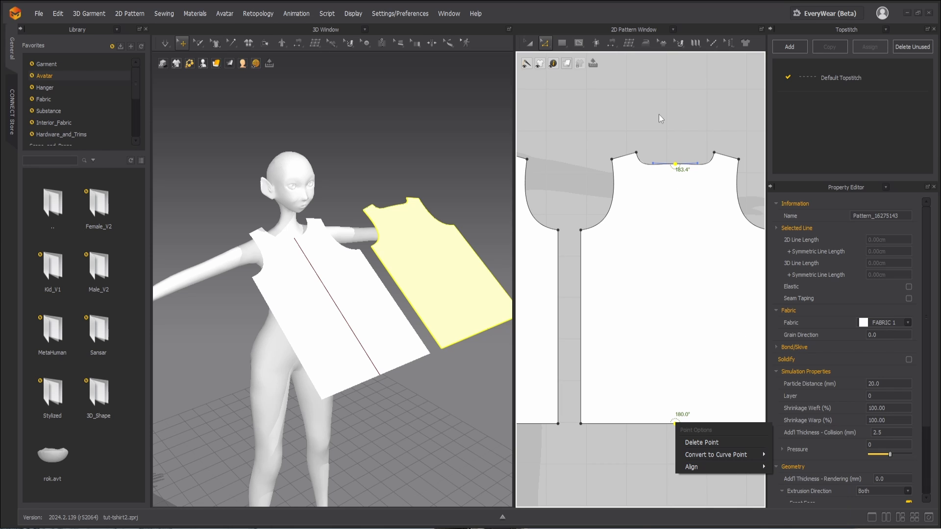
# Delete all curve points from the back piece's neckline and reshape each half into a shallow curve about 10.4 cm long
pyautogui.click(652, 166)
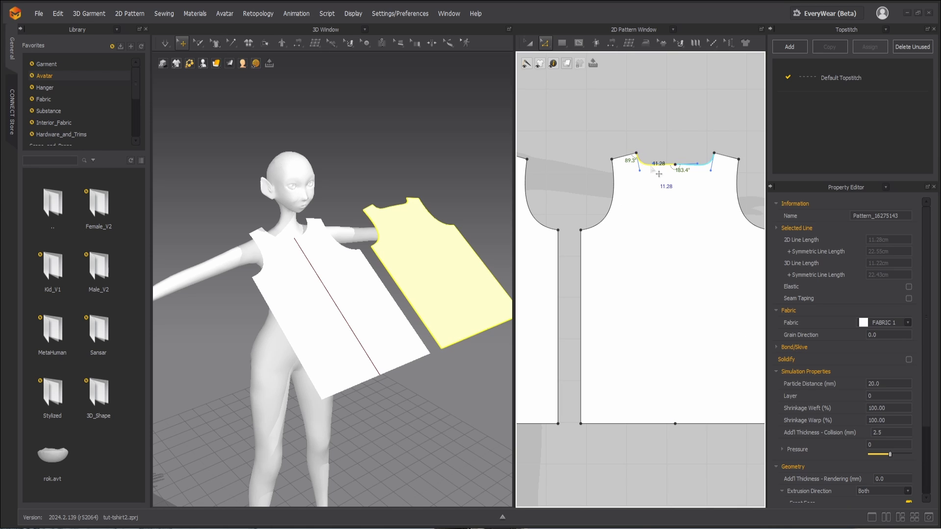
pyautogui.rightClick(652, 166)
pyautogui.click(669, 185)
pyautogui.scroll(4, 659, 169)
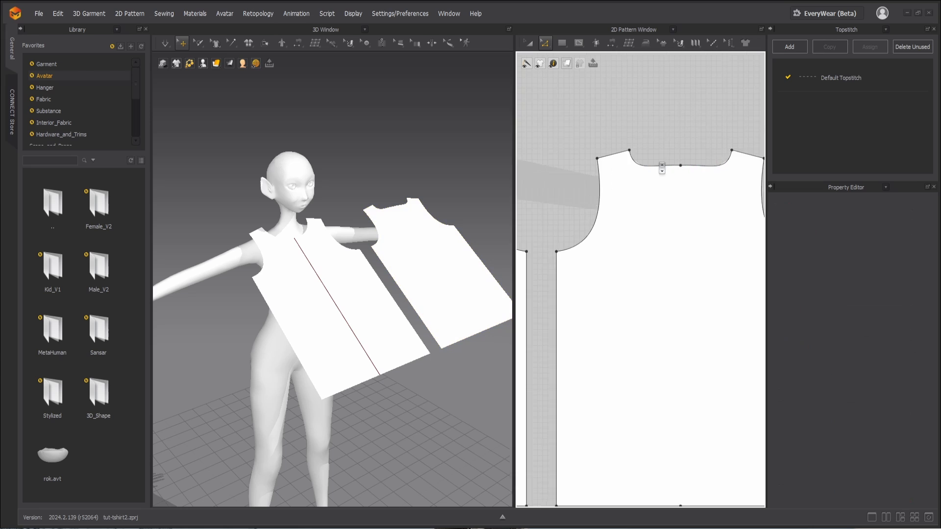
pyautogui.click(658, 168)
pyautogui.rightClick(659, 167)
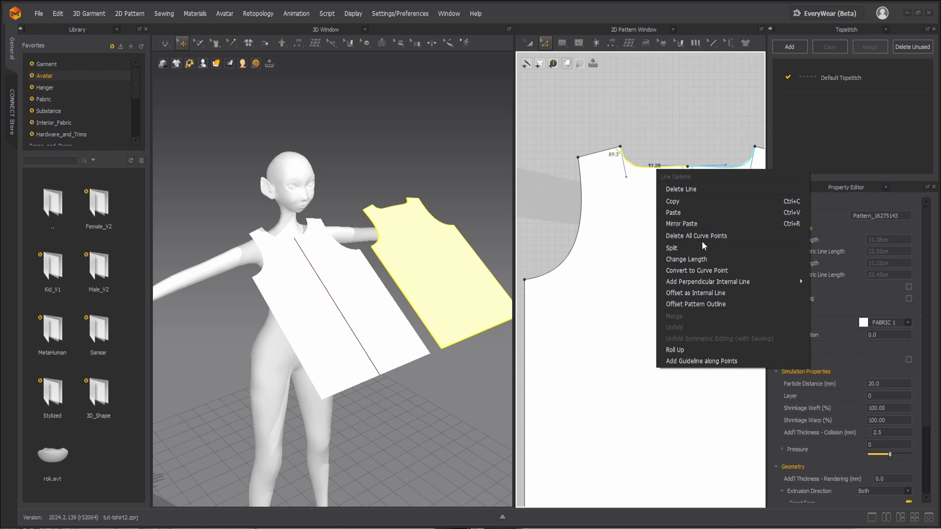
pyautogui.click(697, 227)
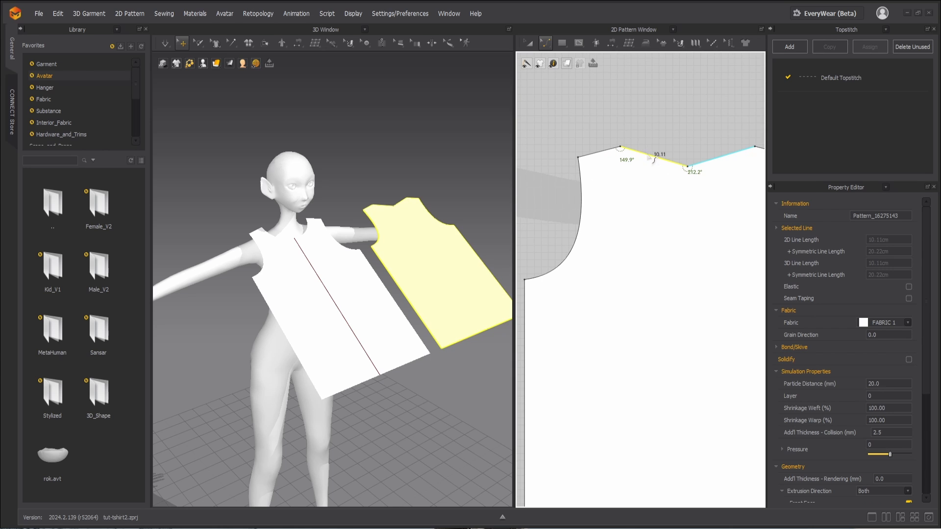
pyautogui.moveTo(656, 160); pyautogui.dragTo(647, 166)
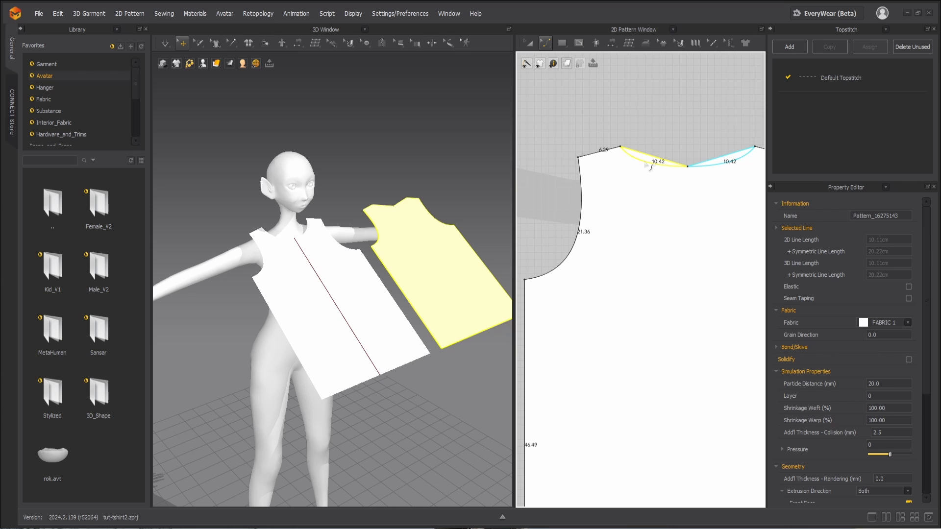
# Delete the centre internal line from the front piece
pyautogui.scroll(-5, 647, 166)
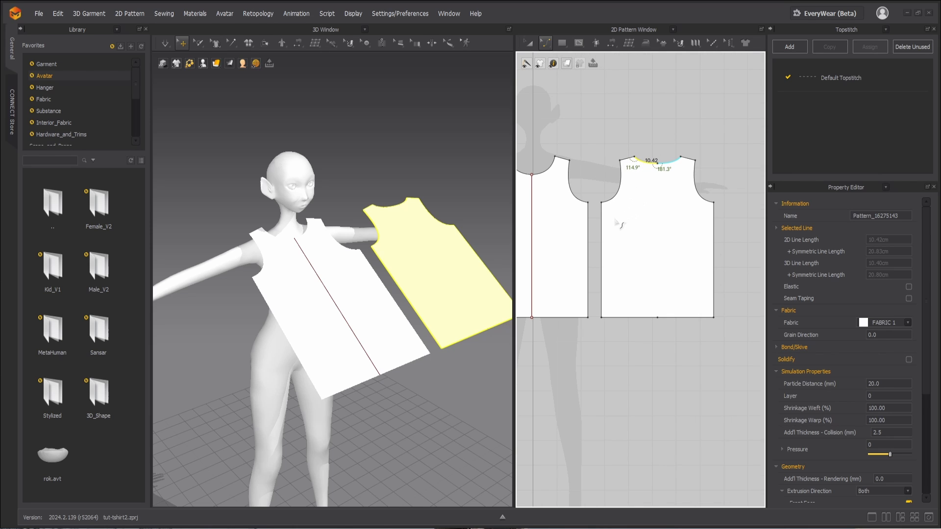
pyautogui.scroll(-1, 593, 210)
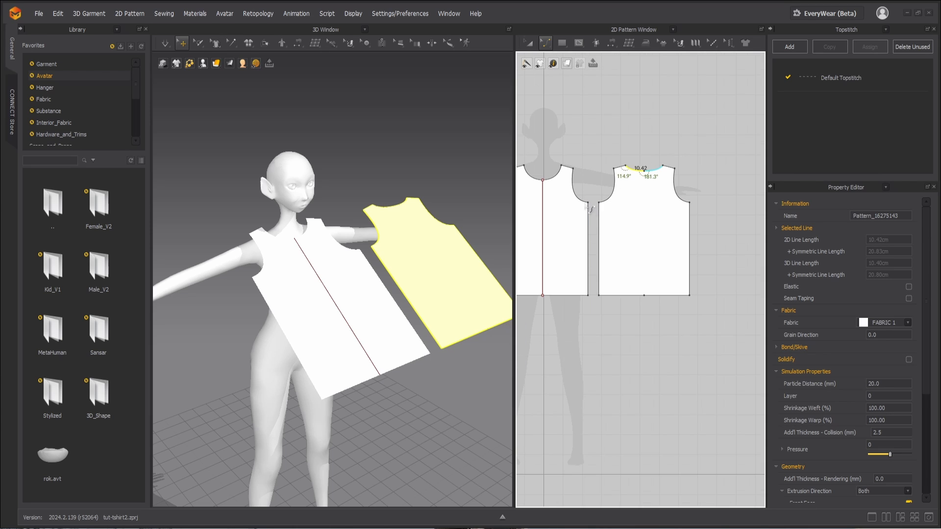
pyautogui.press('z')
pyautogui.click(545, 200)
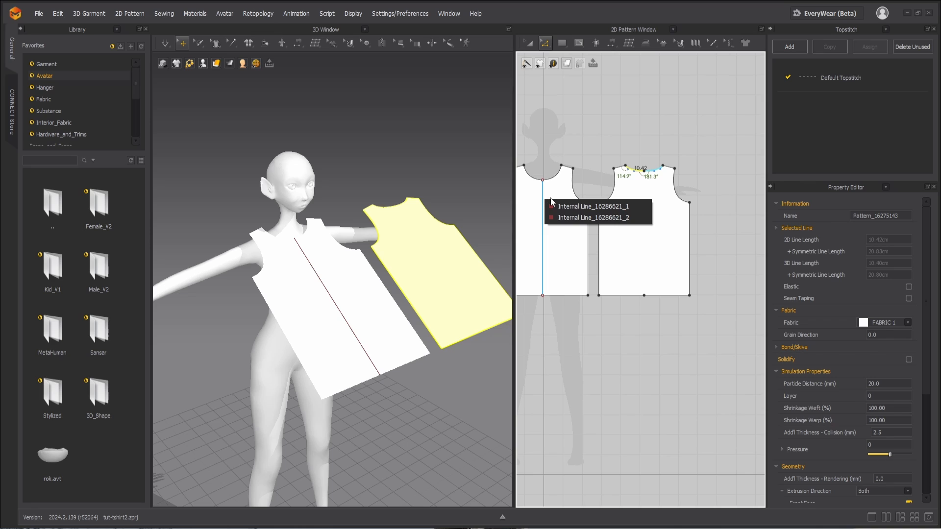
pyautogui.click(559, 206)
pyautogui.press('Delete')
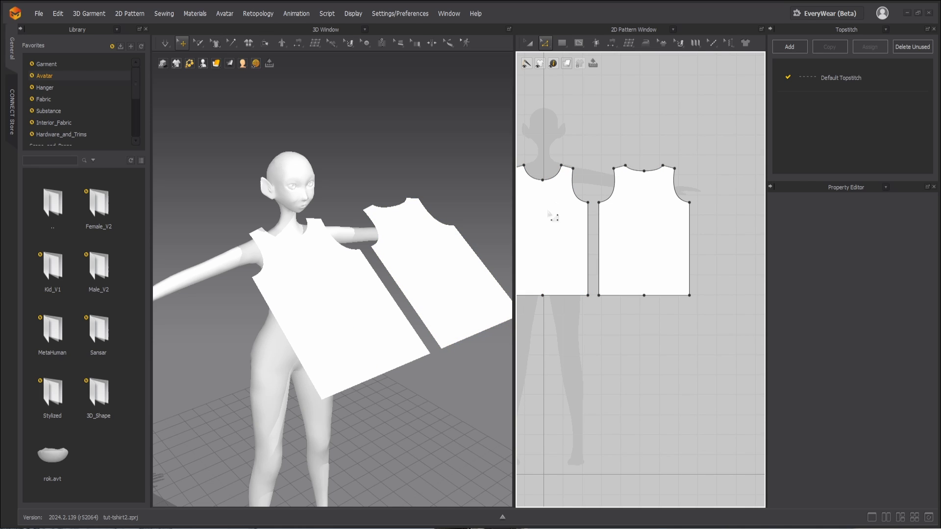
# Move the back piece behind the avatar in the 3D window, working from the top view
pyautogui.click(376, 167)
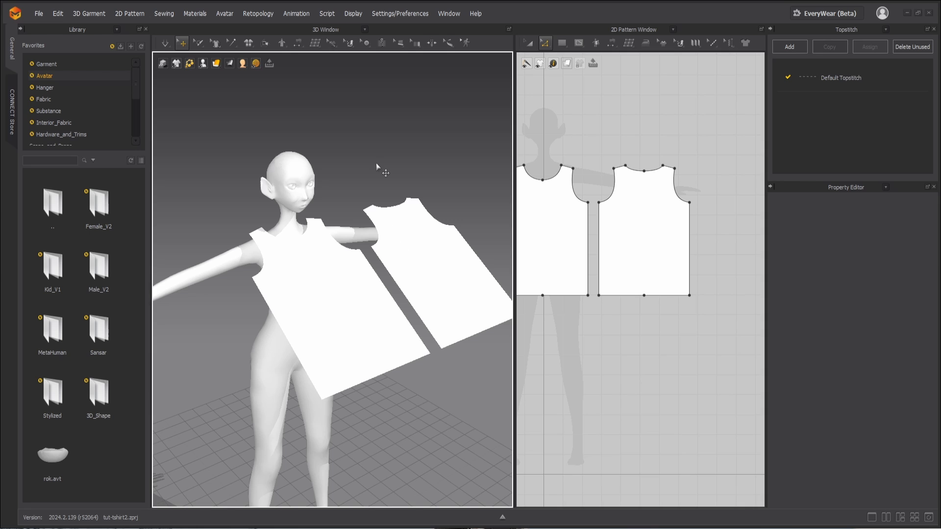
pyautogui.press('8')
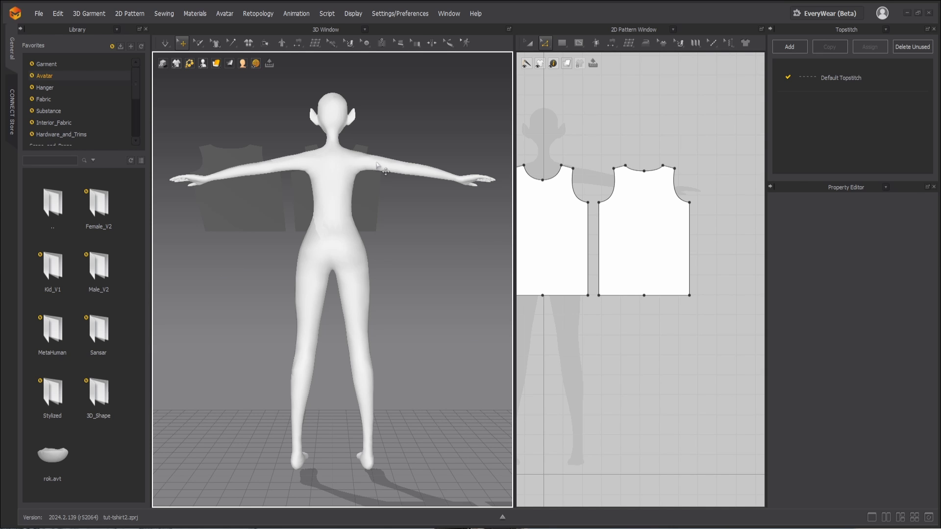
pyautogui.scroll(-3, 376, 164)
pyautogui.moveTo(410, 221); pyautogui.dragTo(373, 235, button='right')
pyautogui.press('5')
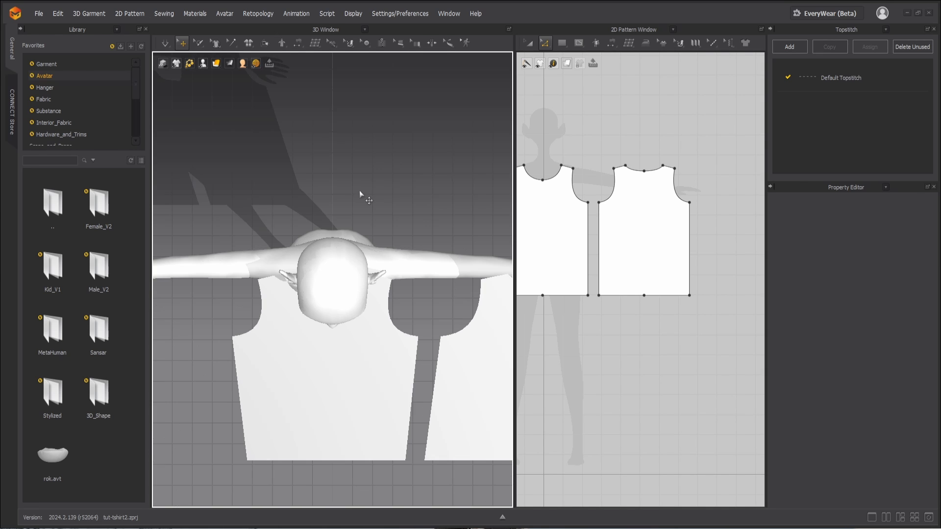
pyautogui.scroll(-2, 360, 195)
pyautogui.click(431, 343)
pyautogui.moveTo(431, 342); pyautogui.dragTo(329, 202)
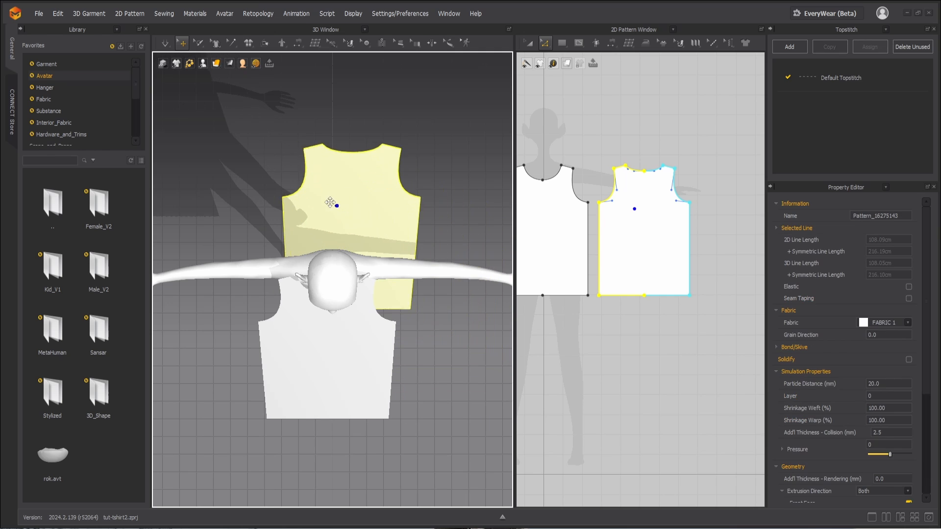
# Rotate the back piece roughly half a turn around the vertical axis and centre it behind the avatar
pyautogui.click(330, 203)
pyautogui.moveTo(334, 168); pyautogui.dragTo(374, 168)
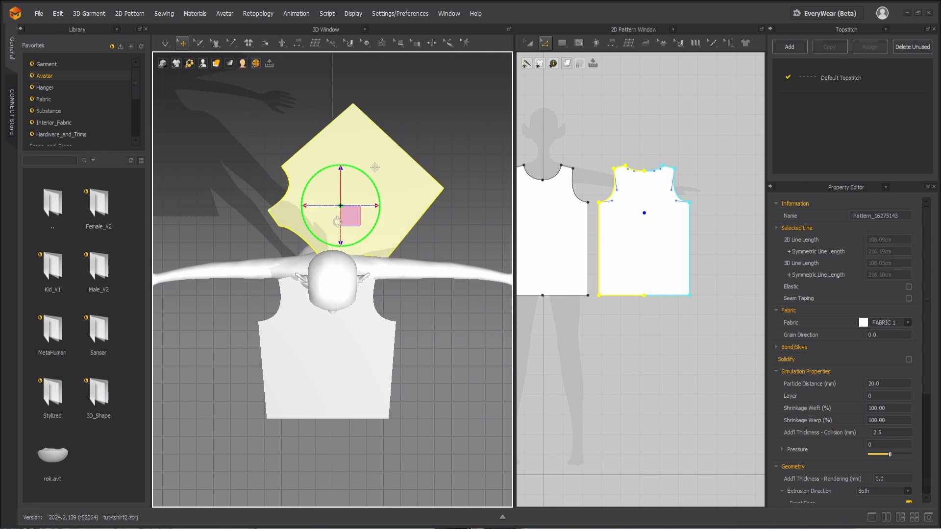
pyautogui.moveTo(338, 221); pyautogui.dragTo(346, 201)
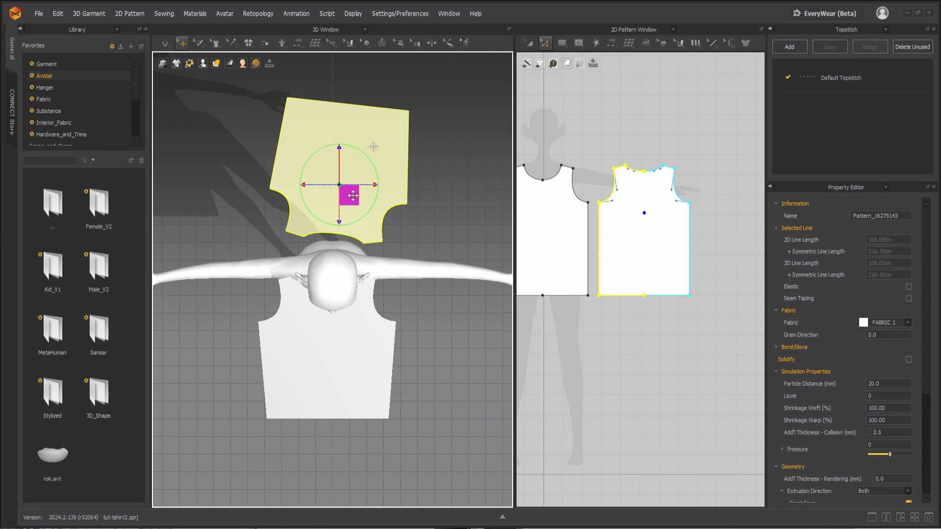
# Sew the front piece's shoulder edge to the back piece's matching shoulder edge with segment sewing and run the simulation
pyautogui.moveTo(346, 210); pyautogui.dragTo(385, 279, button='right')
pyautogui.press('n')
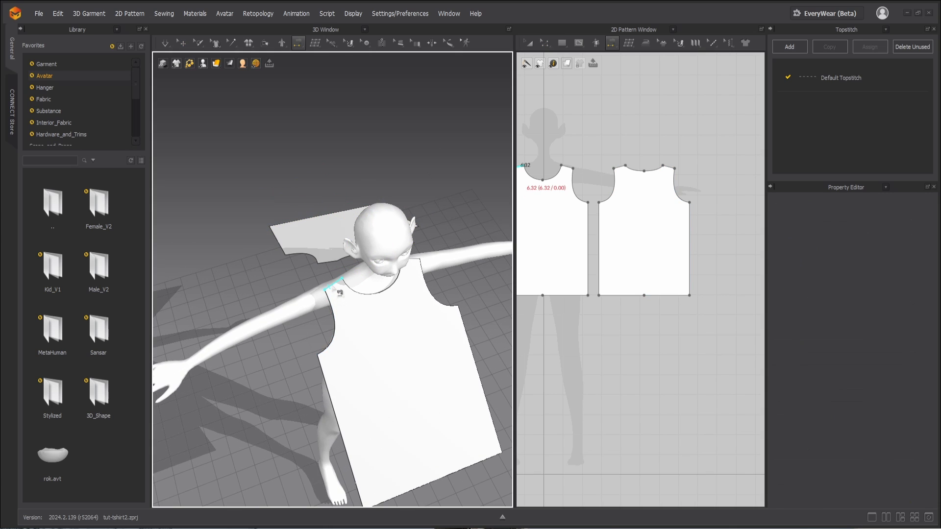
pyautogui.click(344, 288)
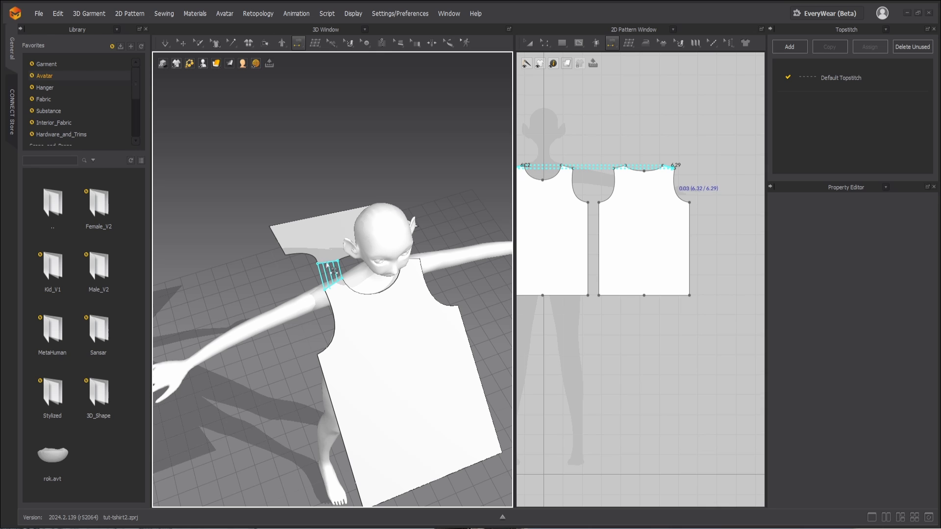
pyautogui.click(340, 271)
pyautogui.press('space')
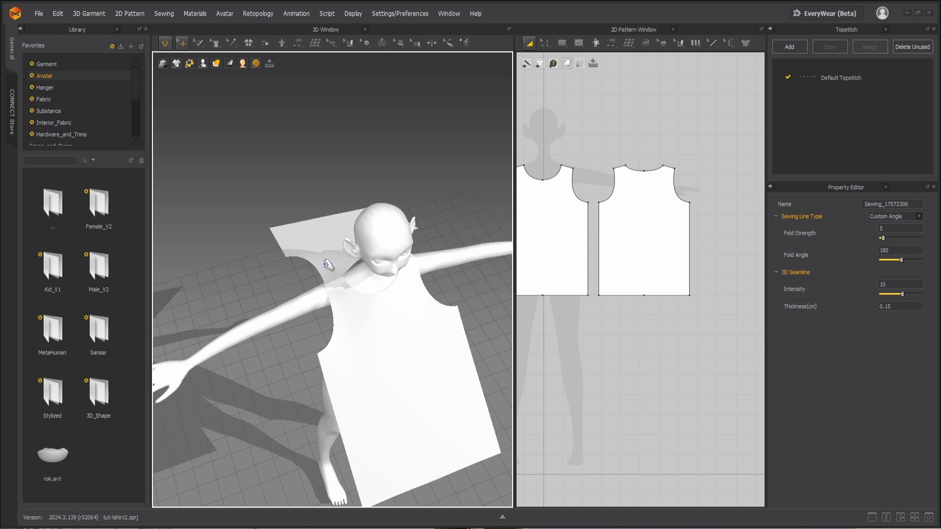
# Sew the front and back side edges together and simulate the top so it drapes on the avatar
pyautogui.press('n')
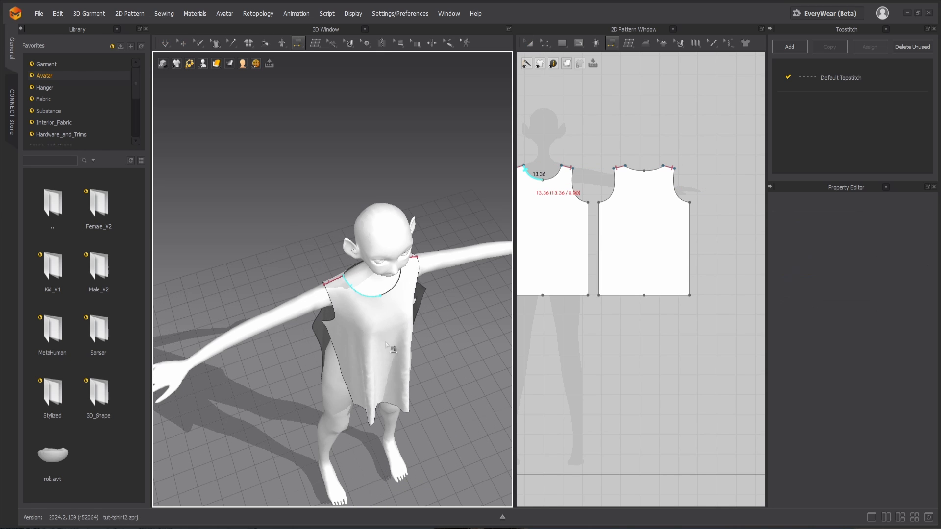
pyautogui.moveTo(354, 312); pyautogui.dragTo(388, 317, button='right')
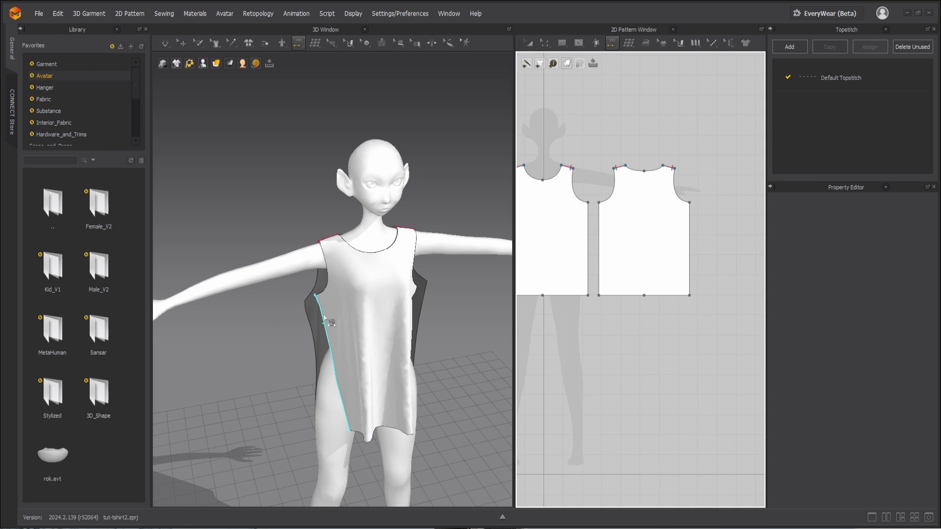
pyautogui.click(312, 325)
pyautogui.click(313, 325)
pyautogui.press('space')
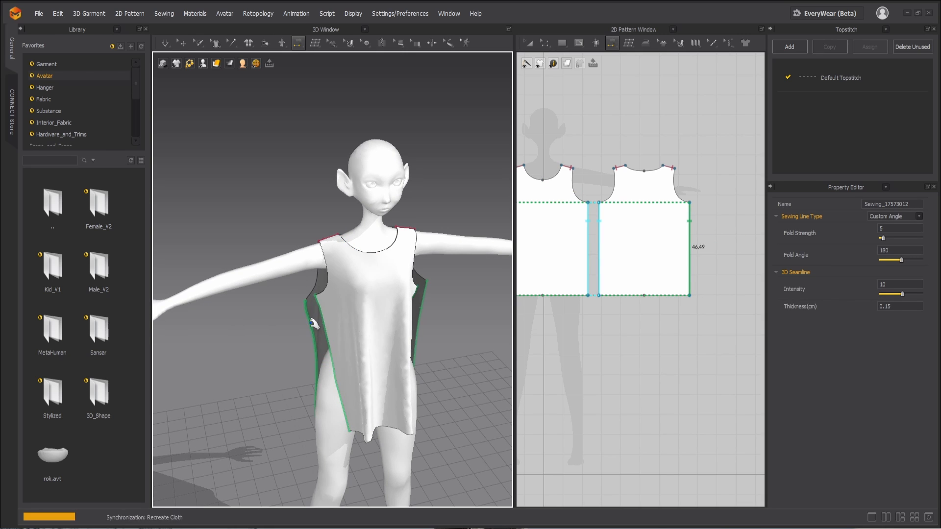
pyautogui.scroll(-3, 346, 324)
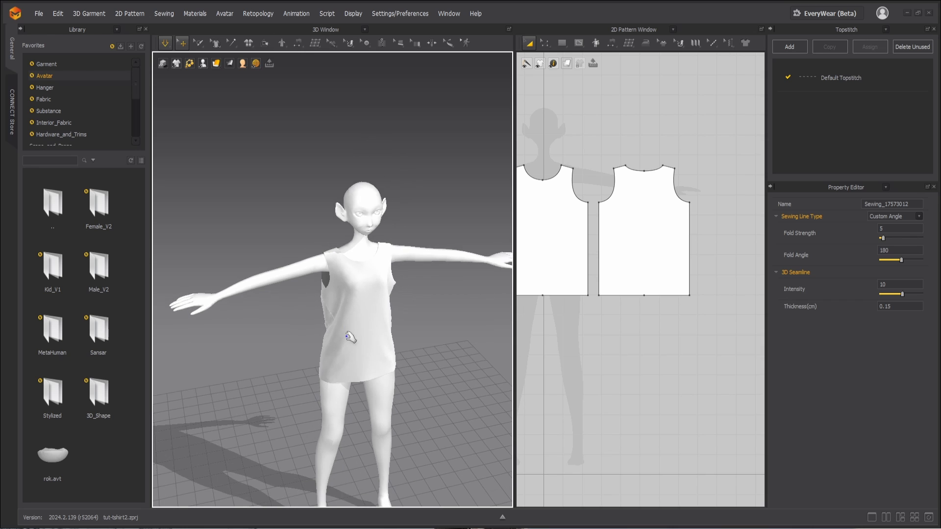
pyautogui.moveTo(349, 336); pyautogui.dragTo(329, 335, button='right')
pyautogui.moveTo(329, 334); pyautogui.dragTo(313, 318, button='middle')
pyautogui.moveTo(314, 318)
pyautogui.mouseDown(button='right')
pyautogui.moveTo(254, 317)
pyautogui.moveTo(317, 326)
pyautogui.mouseUp(button='right')
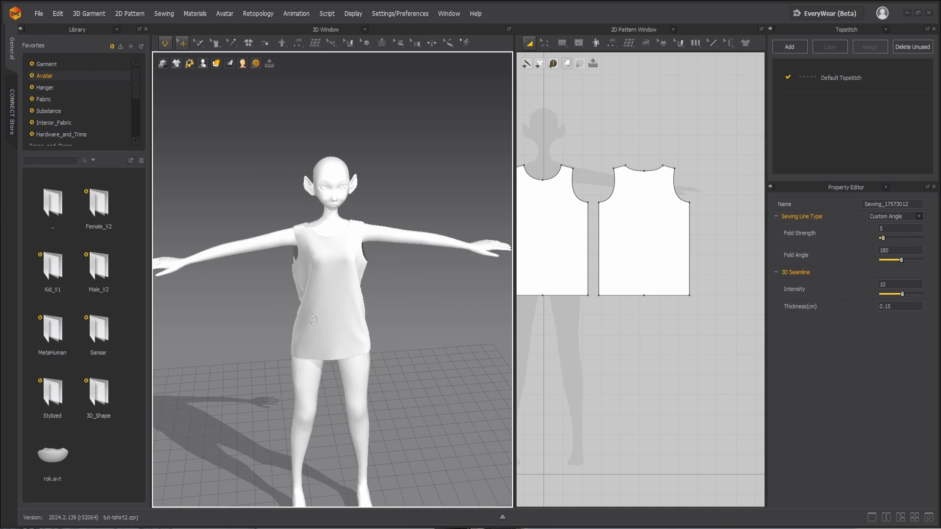
pyautogui.click(360, 340)
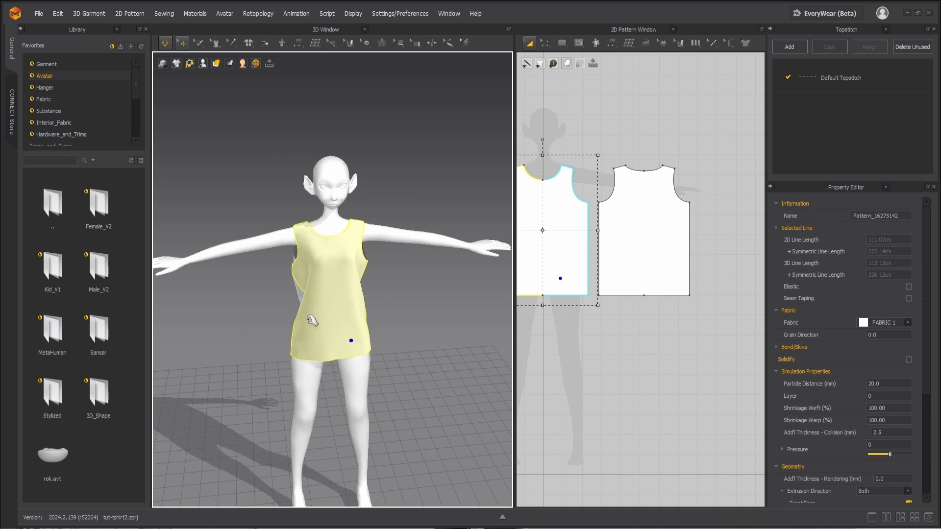
# Offset the front neckline as one internal line at 1.5 cm, extended to the pattern outline
pyautogui.press('n')
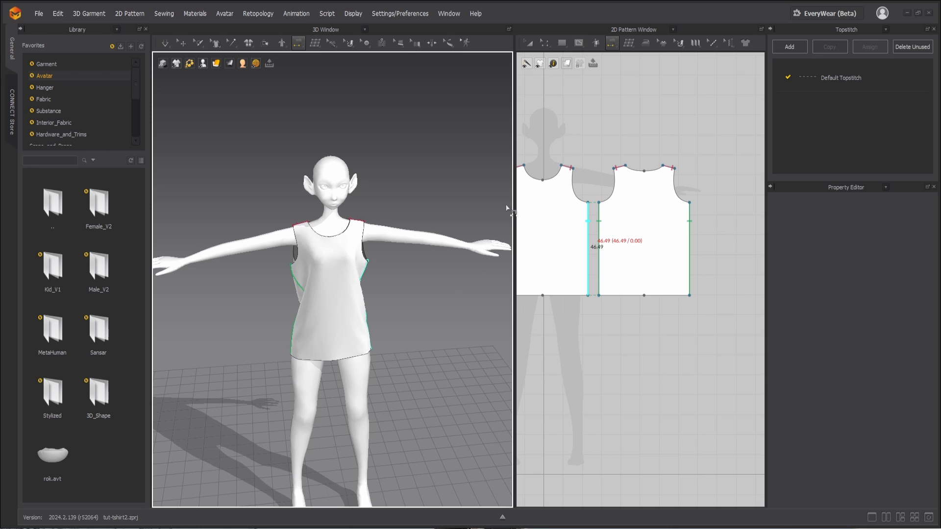
pyautogui.moveTo(547, 189); pyautogui.dragTo(583, 230, button='middle')
pyautogui.scroll(5, 581, 224)
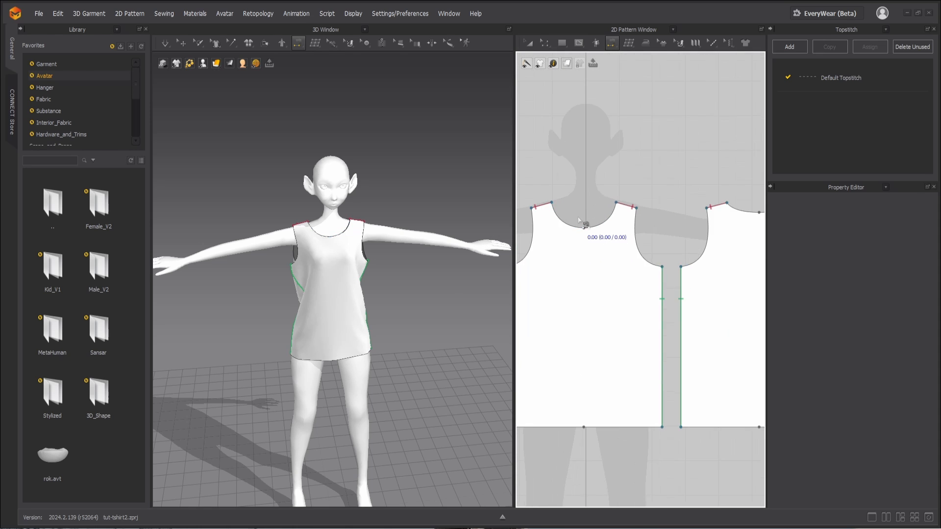
pyautogui.press('z')
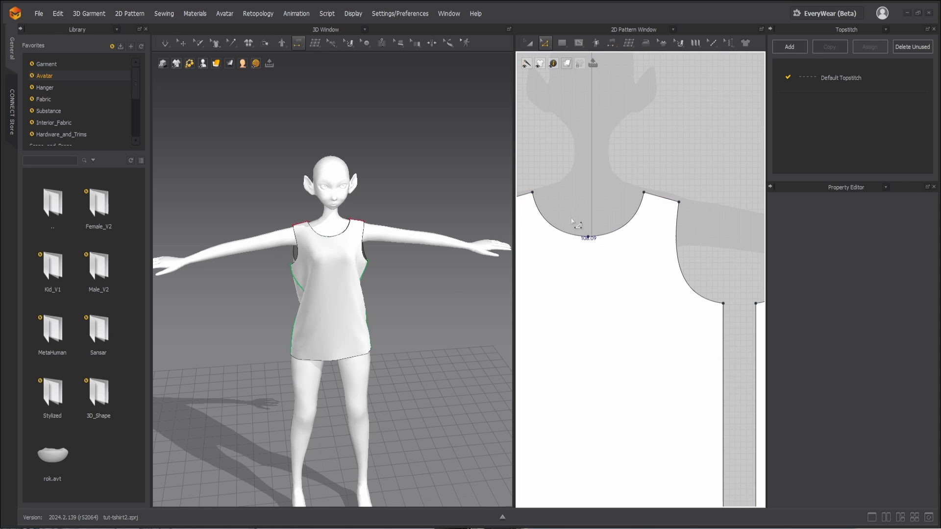
pyautogui.scroll(-3, 571, 225)
pyautogui.scroll(4, 568, 226)
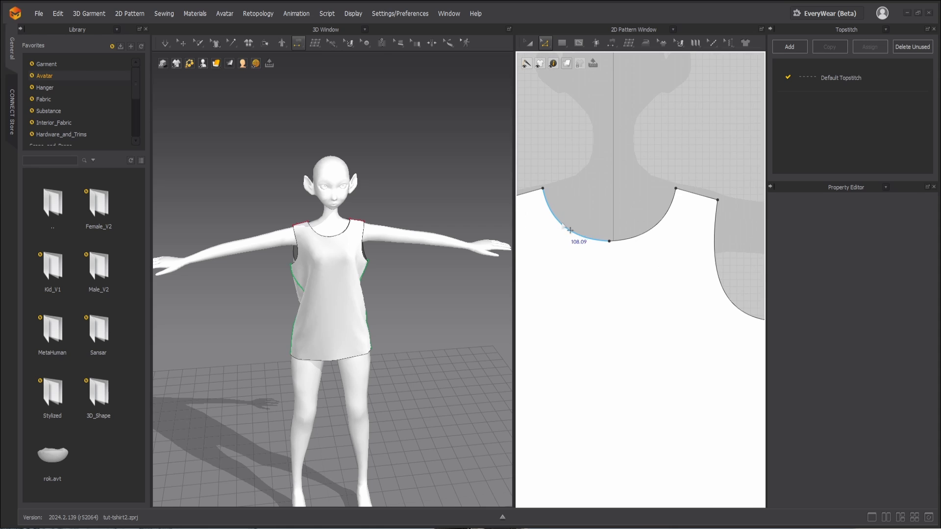
pyautogui.click(573, 235)
pyautogui.rightClick(566, 226)
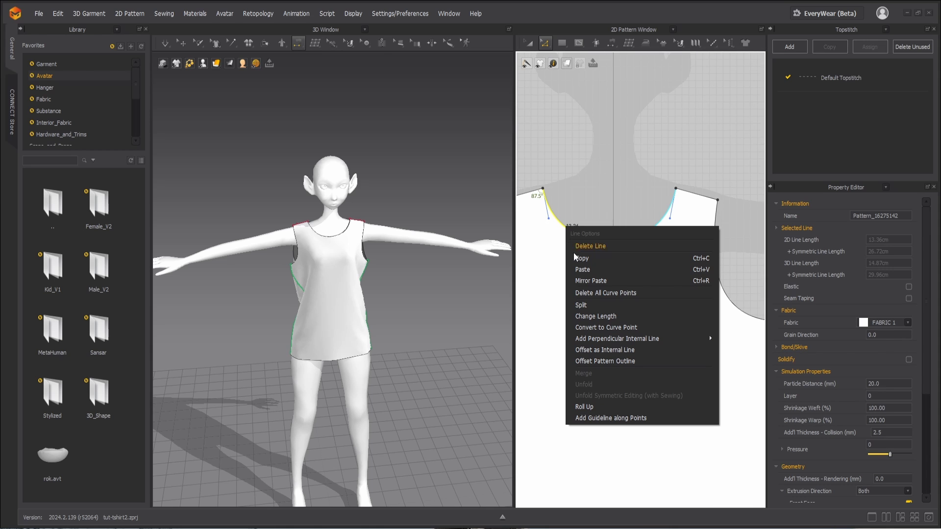
pyautogui.click(611, 352)
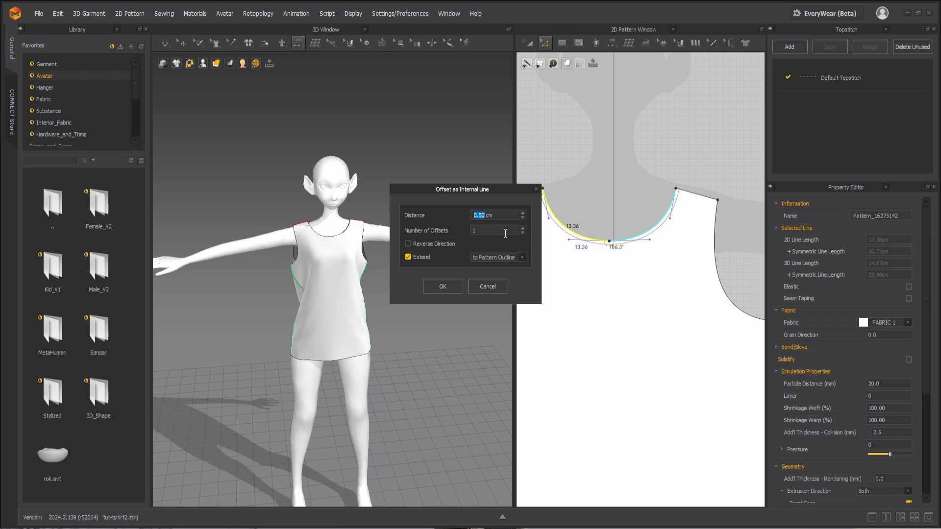
pyautogui.write('1.5')
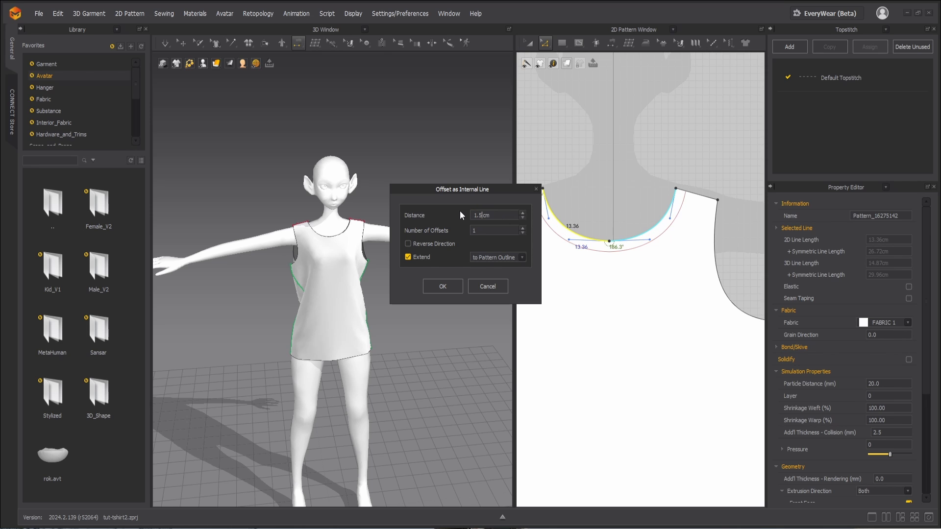
pyautogui.click(479, 258)
pyautogui.click(491, 272)
pyautogui.click(449, 284)
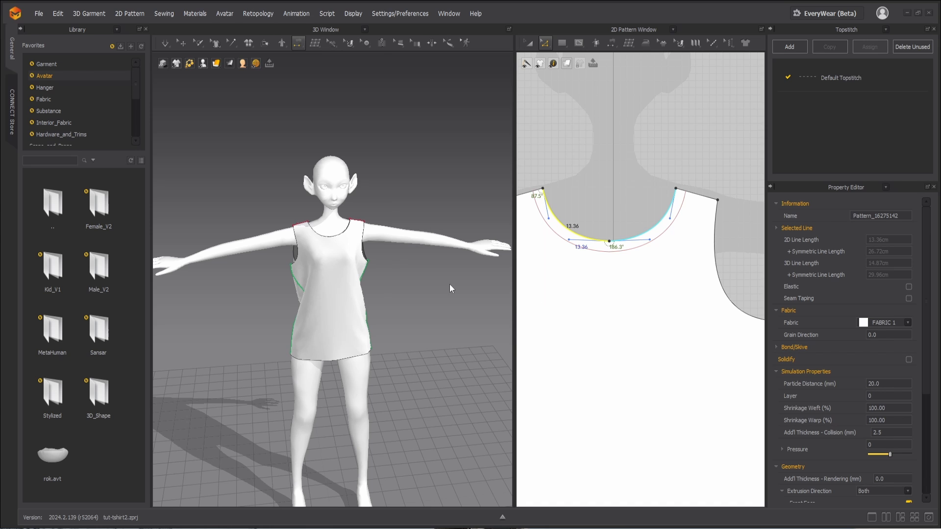
# Offset the back neckline as one internal line at 1.50 cm, extended to the internal line
pyautogui.scroll(-5, 642, 246)
pyautogui.moveTo(655, 240); pyautogui.dragTo(545, 274, button='middle')
pyautogui.scroll(3, 661, 269)
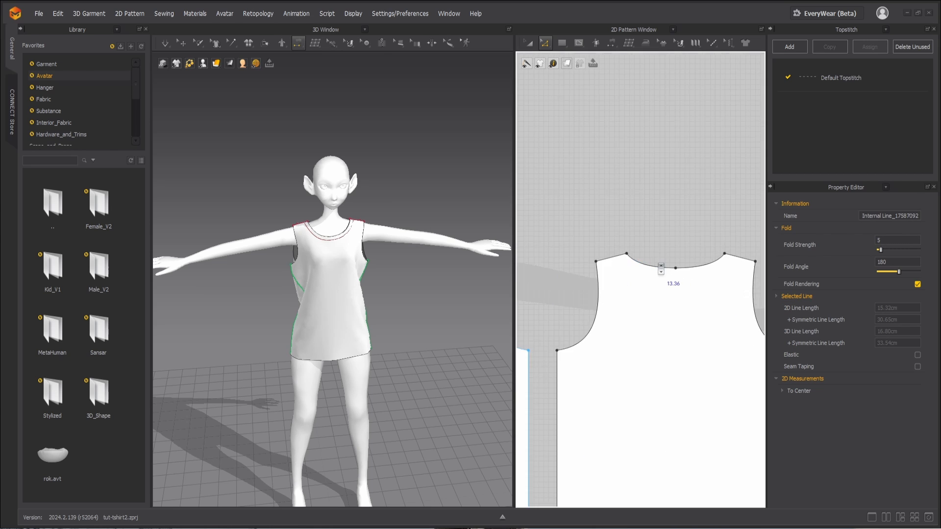
pyautogui.scroll(2, 660, 268)
pyautogui.click(646, 270)
pyautogui.rightClick(651, 271)
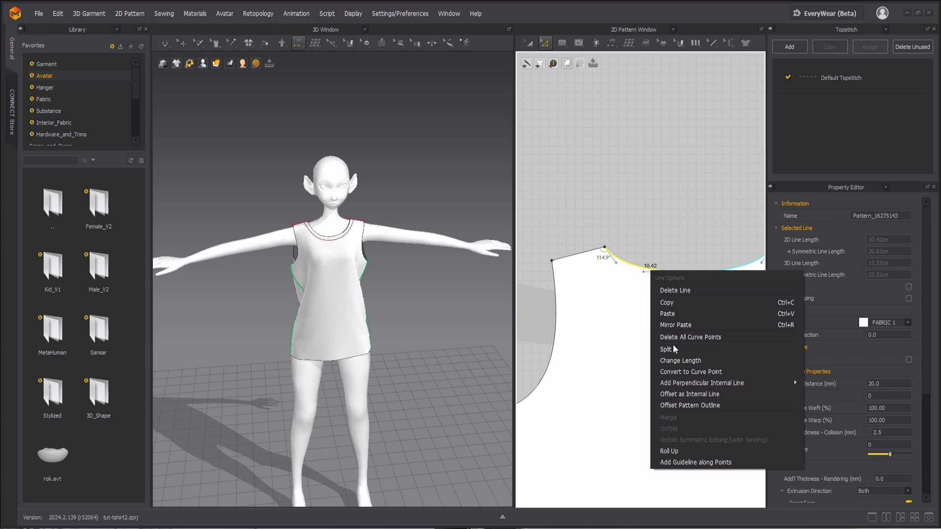
pyautogui.click(689, 394)
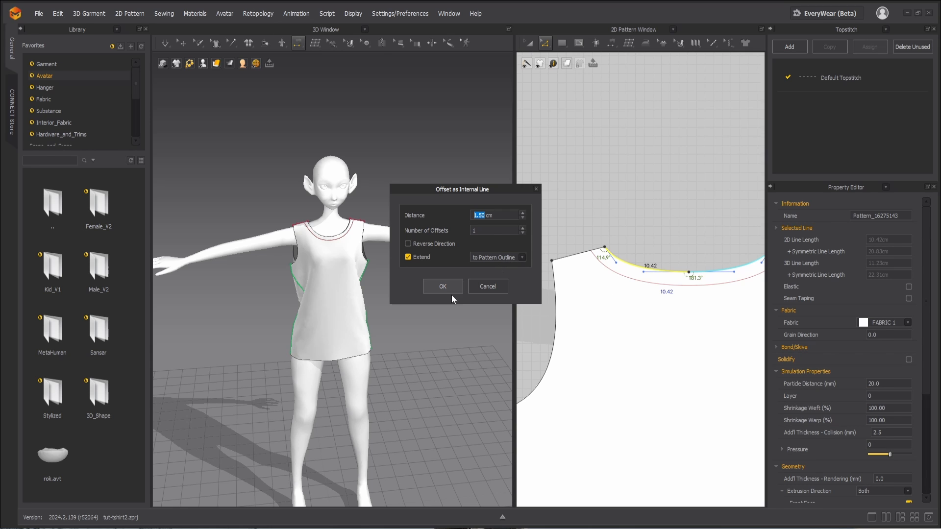
pyautogui.click(500, 258)
pyautogui.click(499, 275)
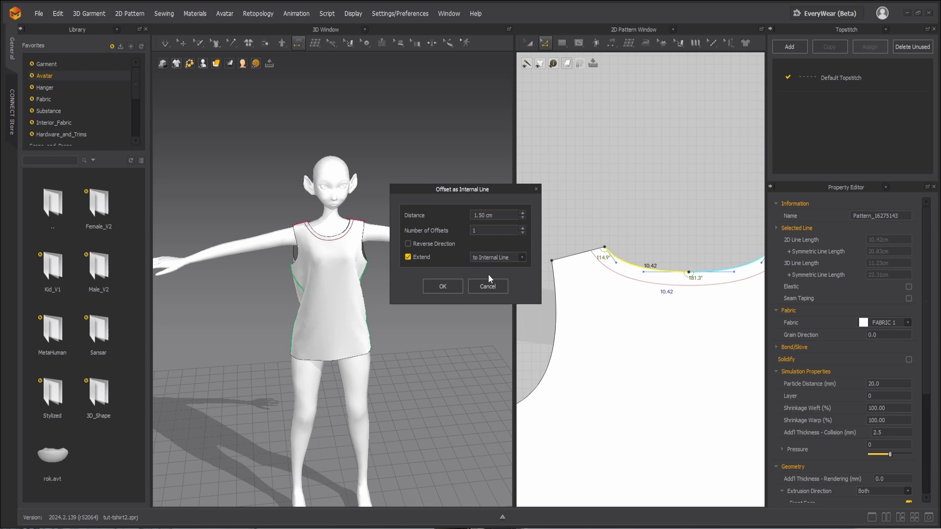
pyautogui.click(447, 286)
pyautogui.scroll(-1, 673, 299)
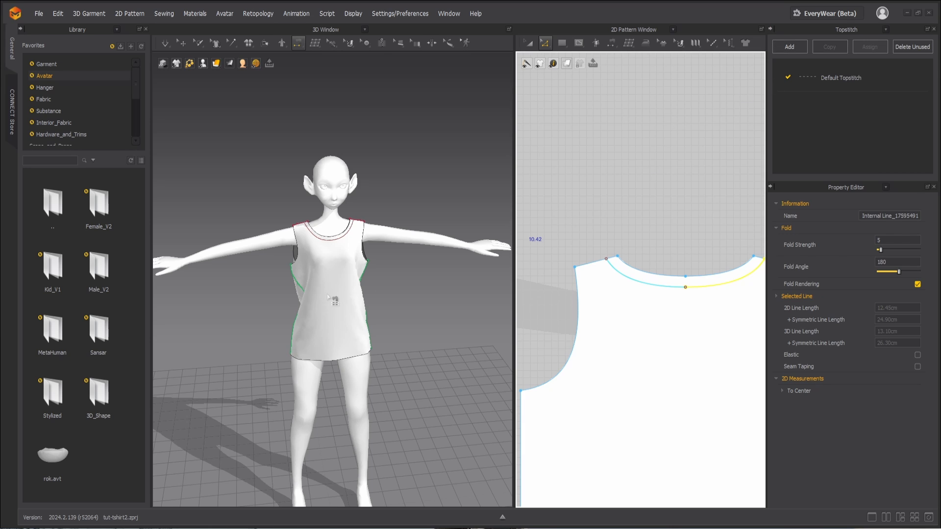
# Select the back piece with the transform tool and reset the workspace to the default layout
pyautogui.press('a')
pyautogui.click(592, 340)
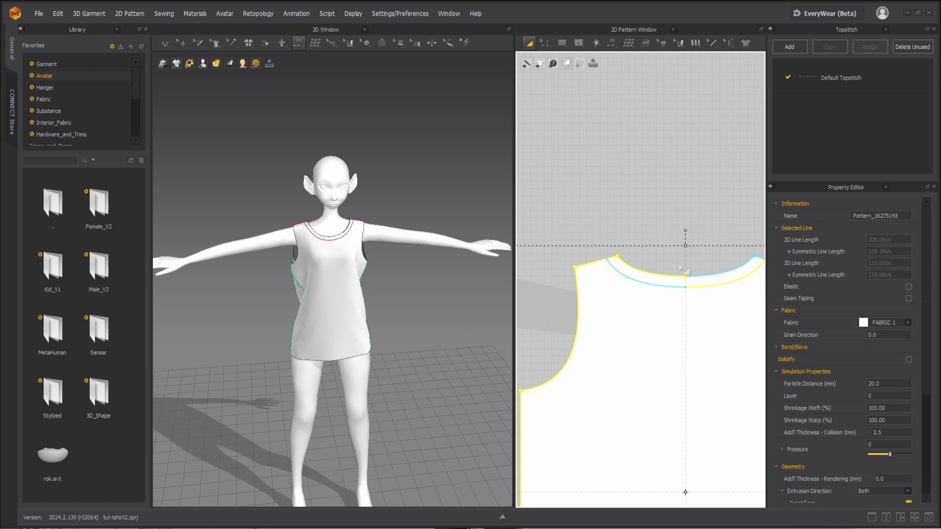
pyautogui.click(400, 13)
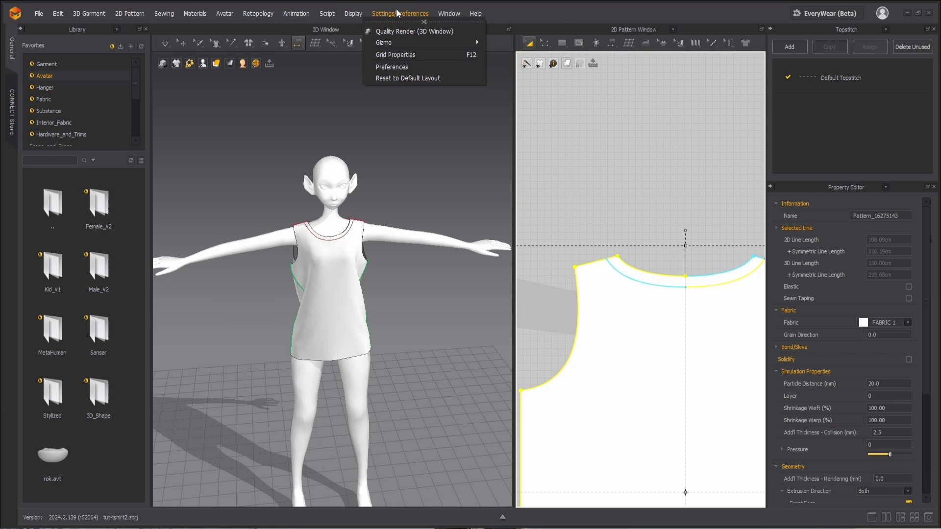
pyautogui.click(397, 77)
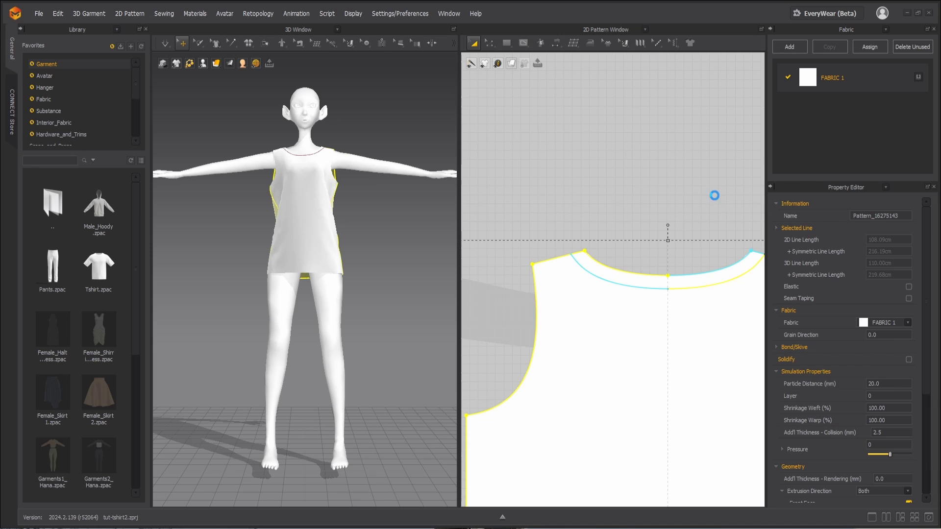
# Show the material properties of FABRIC 1, and collapse the Fabric and Property Editor windows to enlarge the working views
pyautogui.click(710, 256)
pyautogui.click(826, 81)
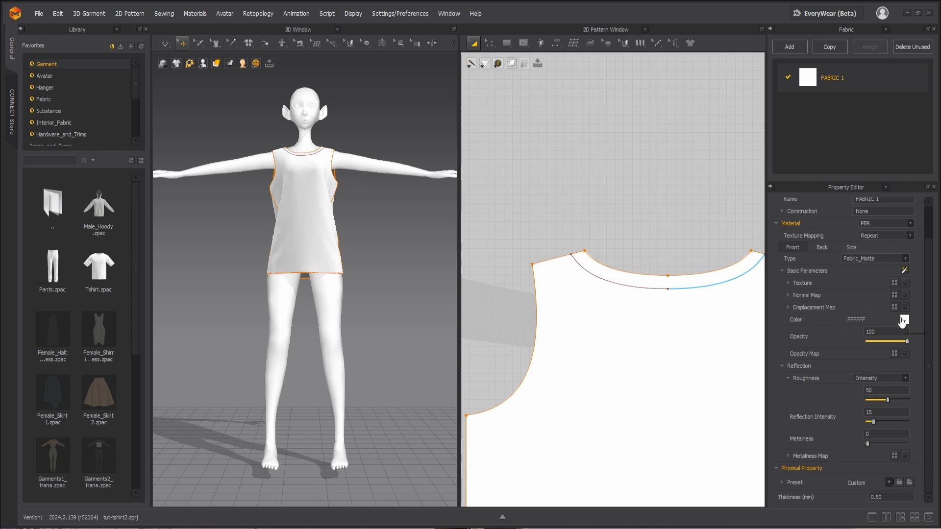
pyautogui.scroll(-5, 603, 184)
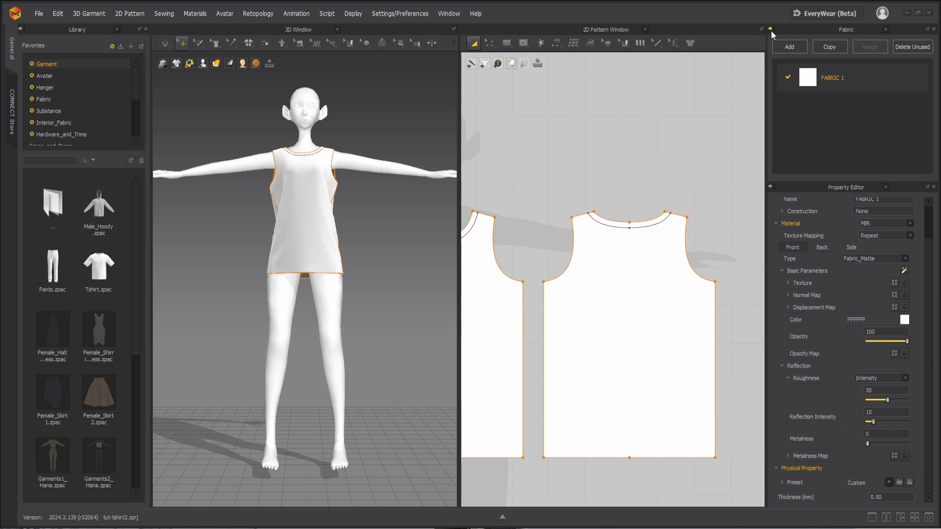
pyautogui.click(770, 29)
pyautogui.click(759, 29)
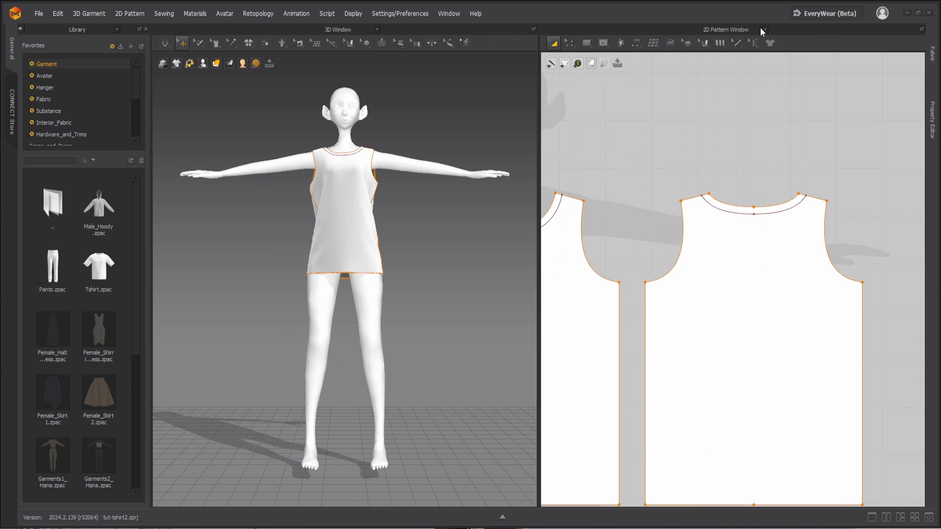
pyautogui.scroll(-2, 713, 194)
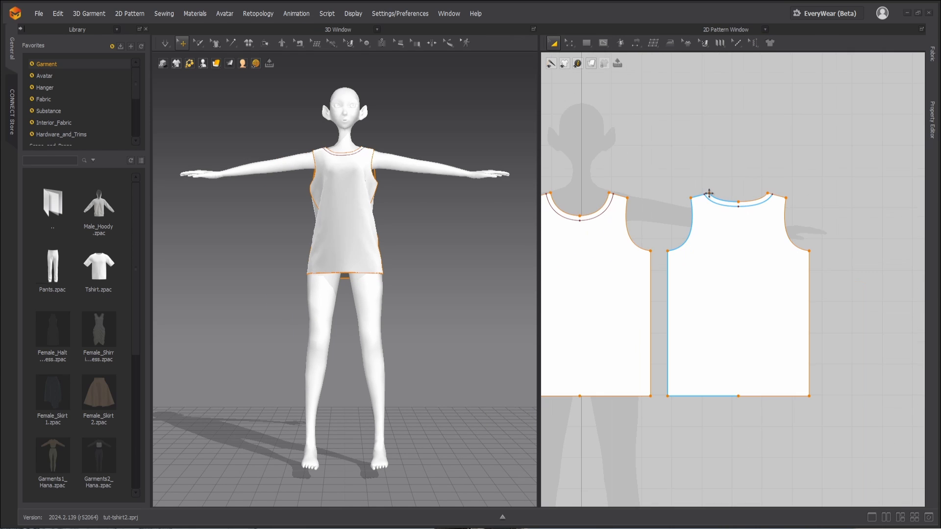
# Cut and sew the front and back pieces along their neckline internal lines and simulate the garment
pyautogui.moveTo(417, 193); pyautogui.dragTo(441, 265, button='right')
pyautogui.scroll(5, 428, 294)
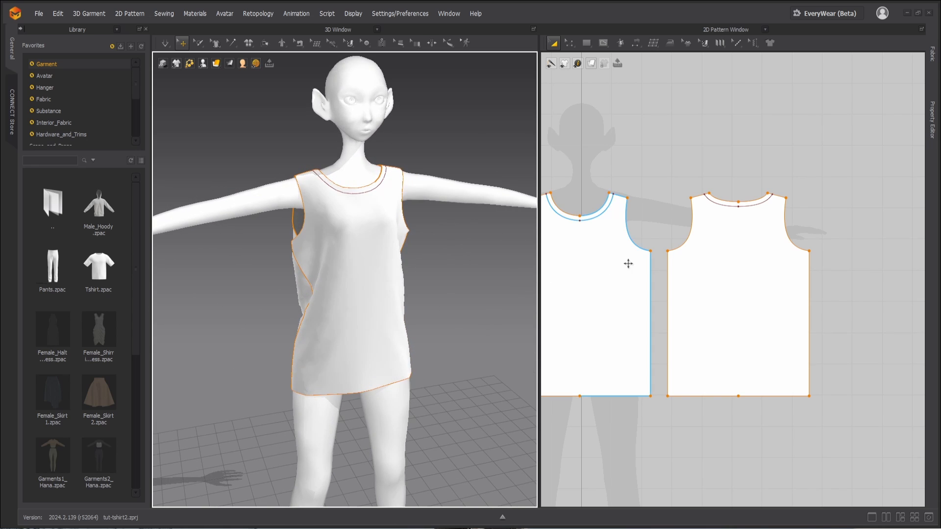
pyautogui.moveTo(624, 264); pyautogui.dragTo(675, 298, button='middle')
pyautogui.scroll(4, 661, 279)
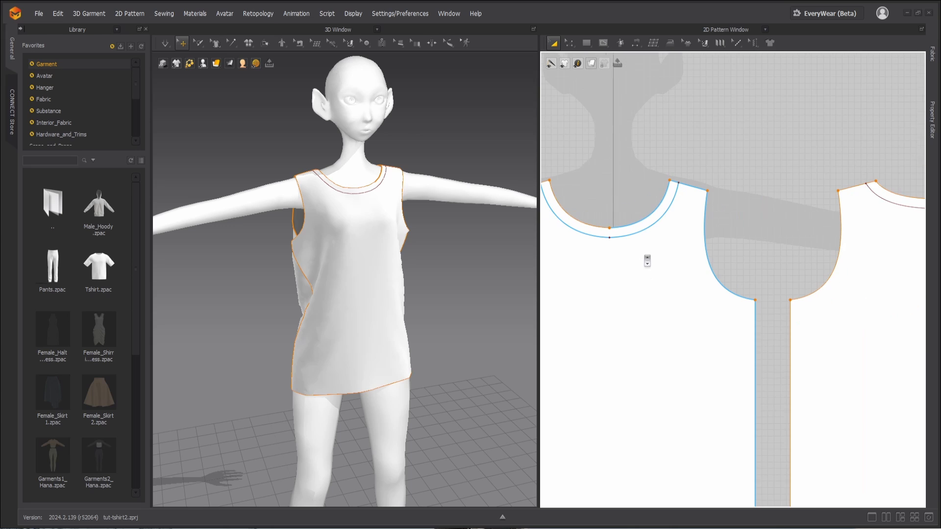
pyautogui.press('z')
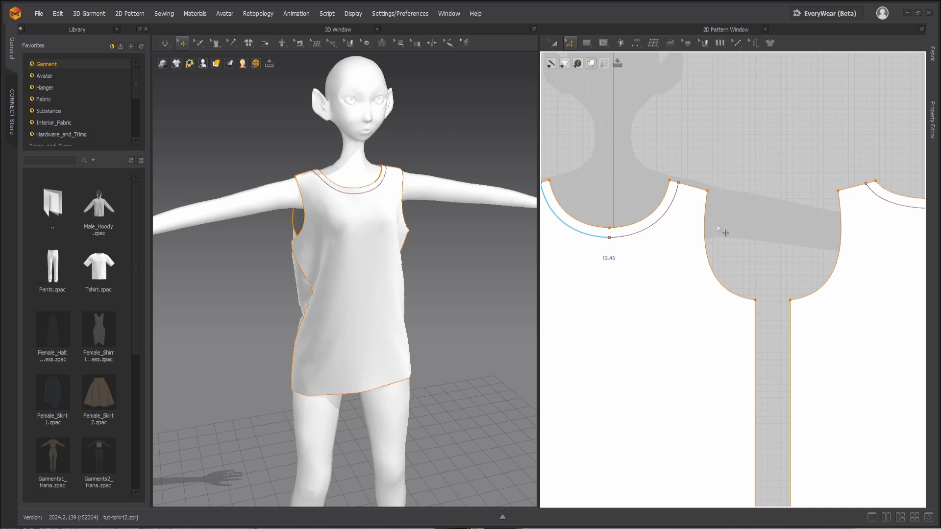
pyautogui.scroll(-3, 725, 233)
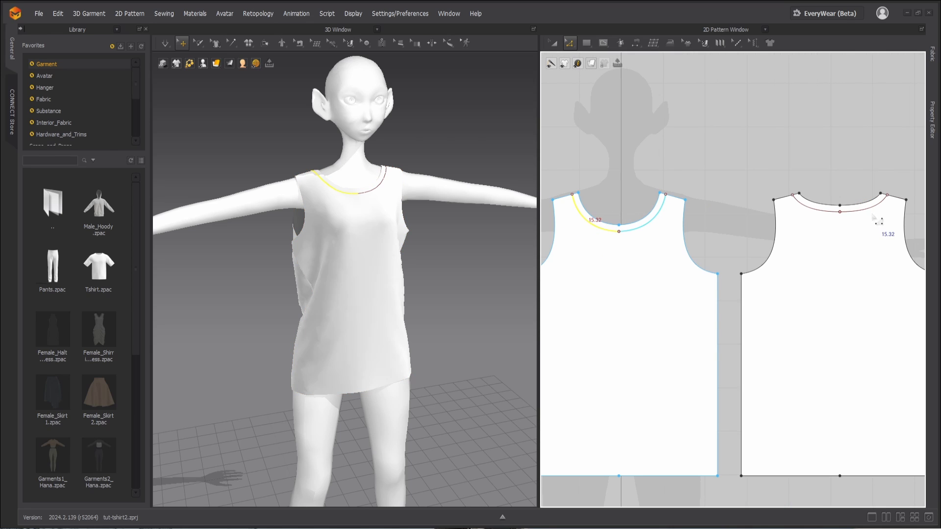
pyautogui.rightClick(817, 212)
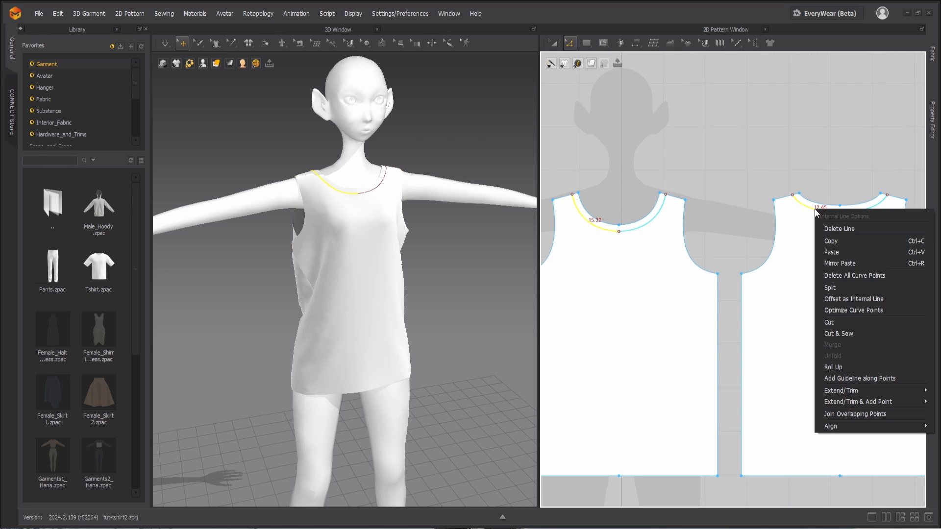
pyautogui.click(837, 334)
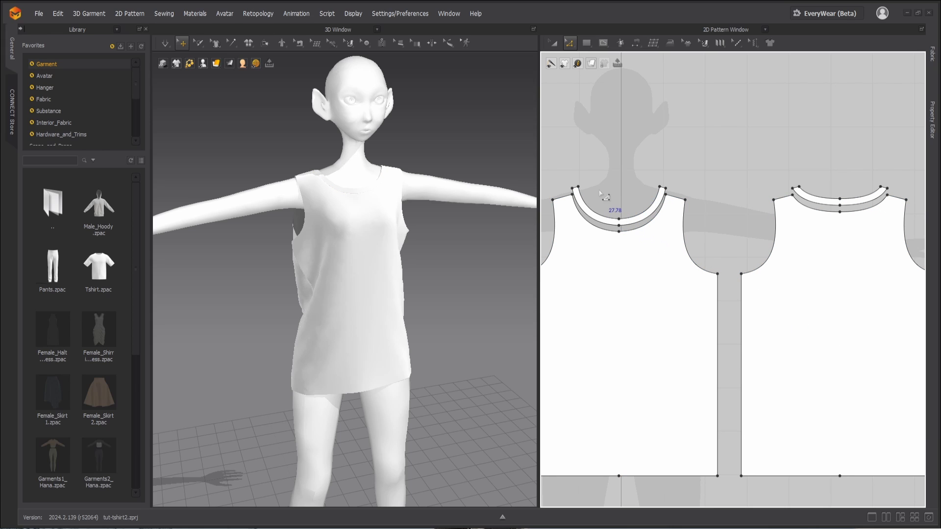
pyautogui.press('space')
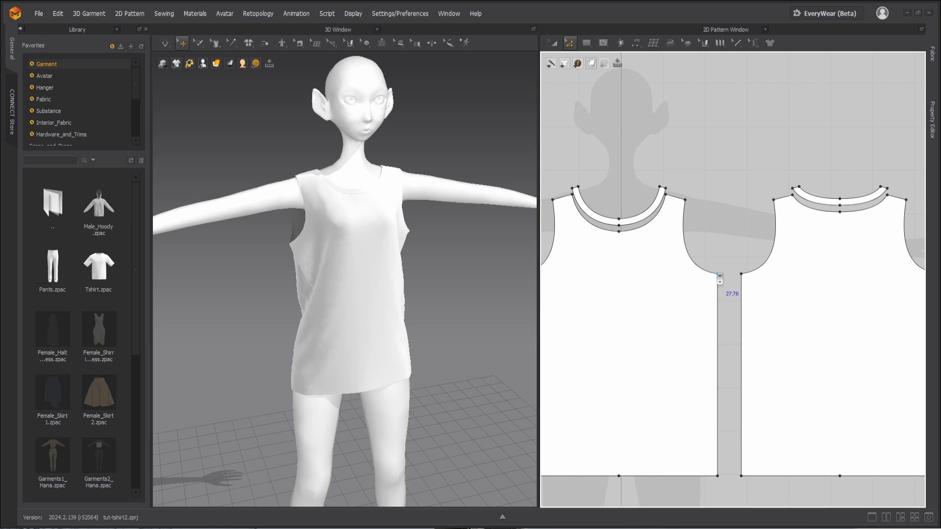
# Try widening the front piece by moving its underarm corner outward, and undo the move
pyautogui.scroll(-3, 717, 275)
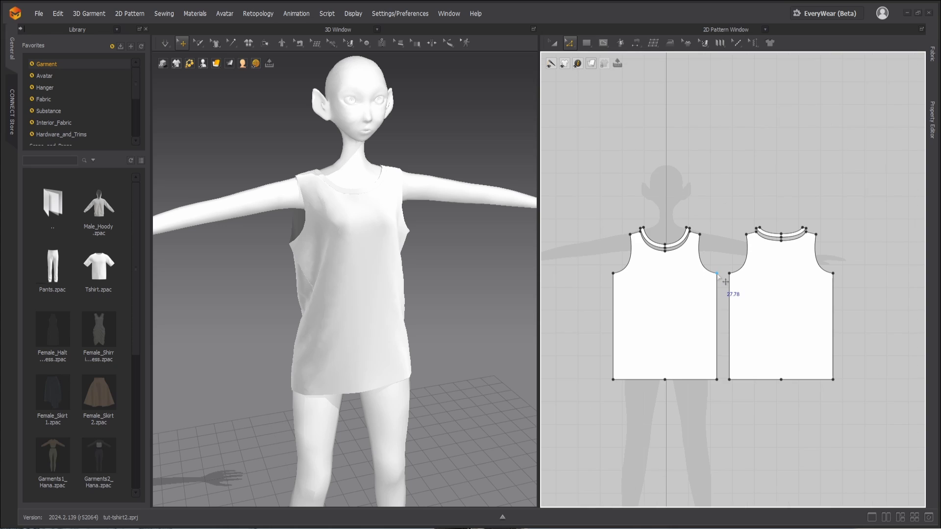
pyautogui.moveTo(613, 273); pyautogui.dragTo(601, 273)
pyautogui.scroll(3, 606, 273)
pyautogui.click(609, 279)
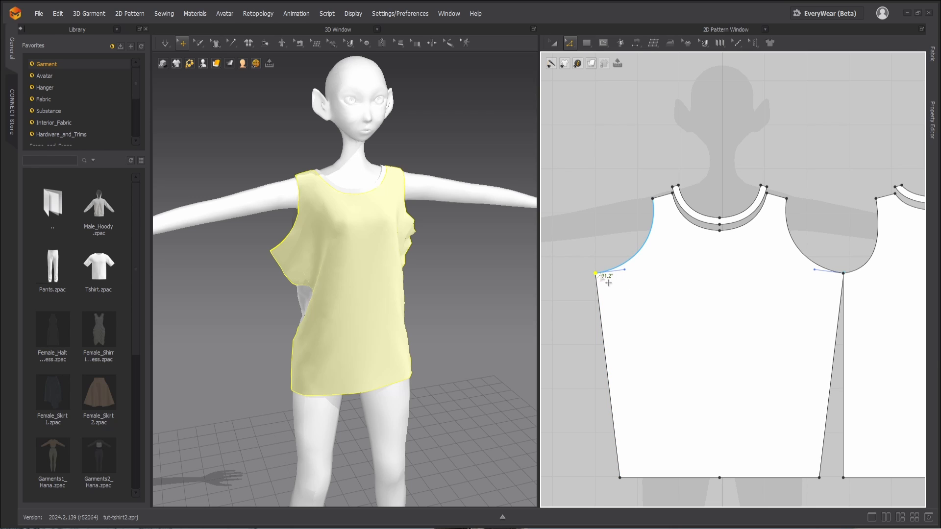
pyautogui.hotkey('ctrl', 'z')
pyautogui.scroll(-4, 615, 289)
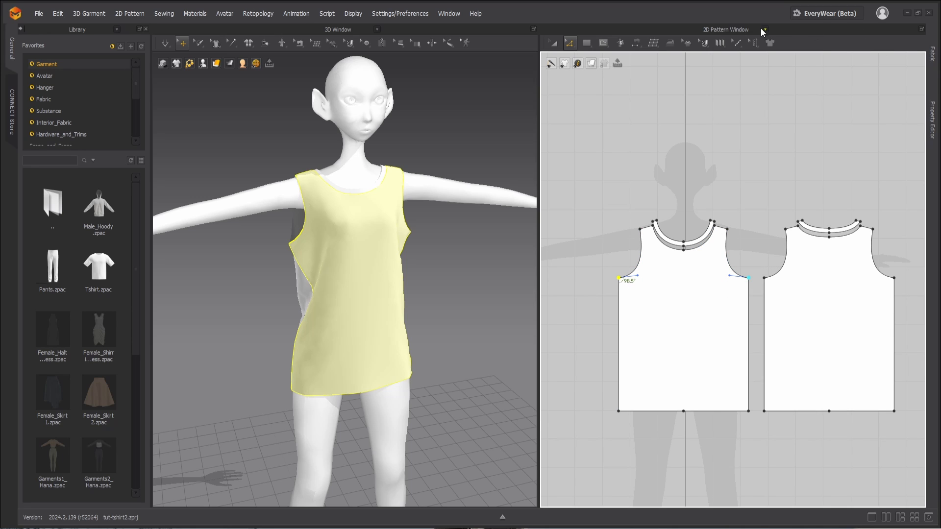
# Add a free topstitch along the front piece's cut neckline edge and inspect the stitching on the avatar
pyautogui.click(740, 43)
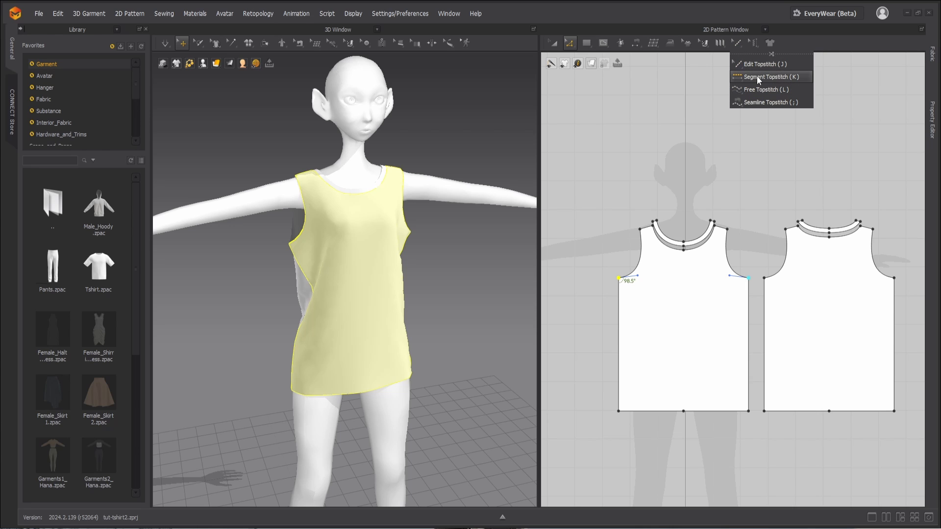
pyautogui.click(759, 90)
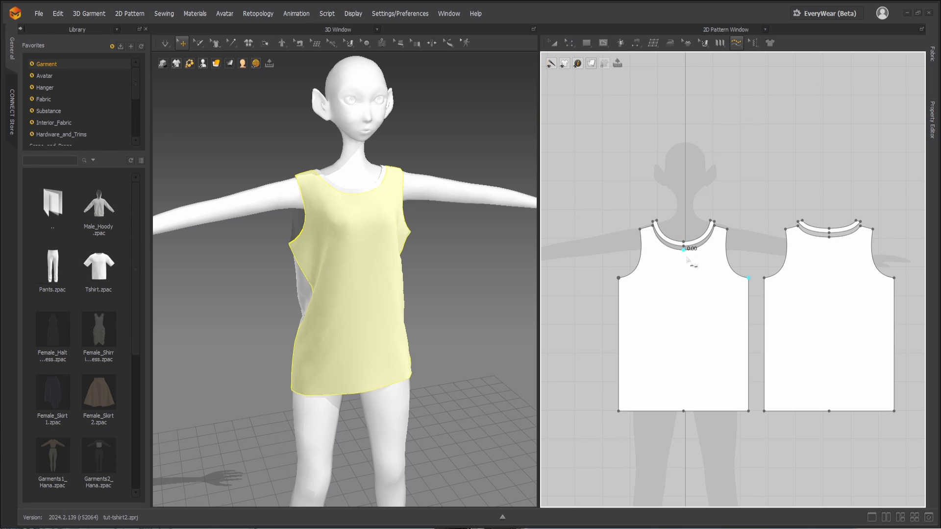
pyautogui.scroll(3, 686, 259)
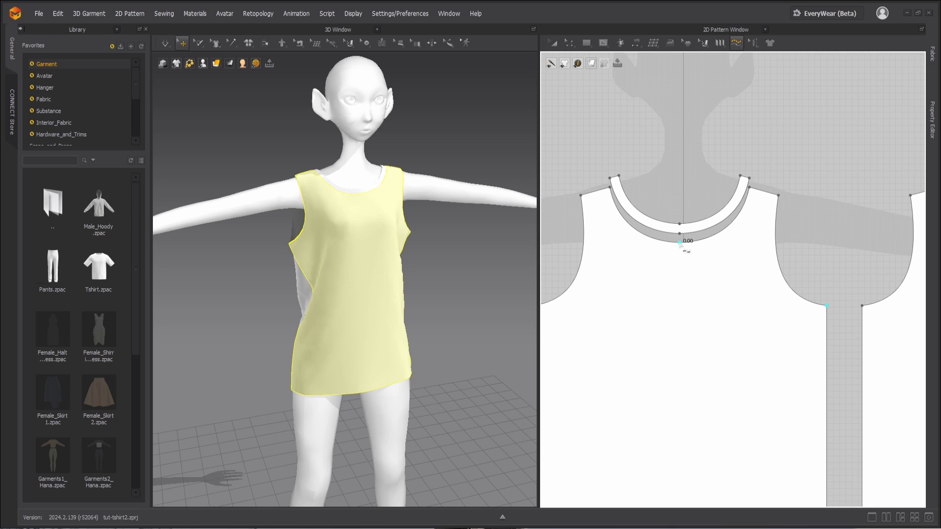
pyautogui.click(679, 243)
pyautogui.scroll(6, 387, 171)
pyautogui.moveTo(363, 67); pyautogui.dragTo(373, 294, button='middle')
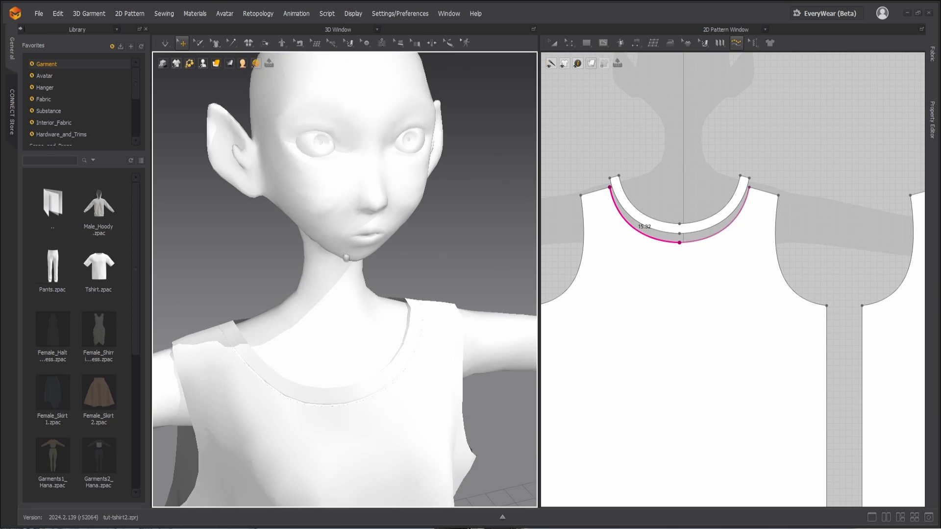
pyautogui.moveTo(378, 373); pyautogui.dragTo(388, 325, button='middle')
pyautogui.scroll(4, 383, 326)
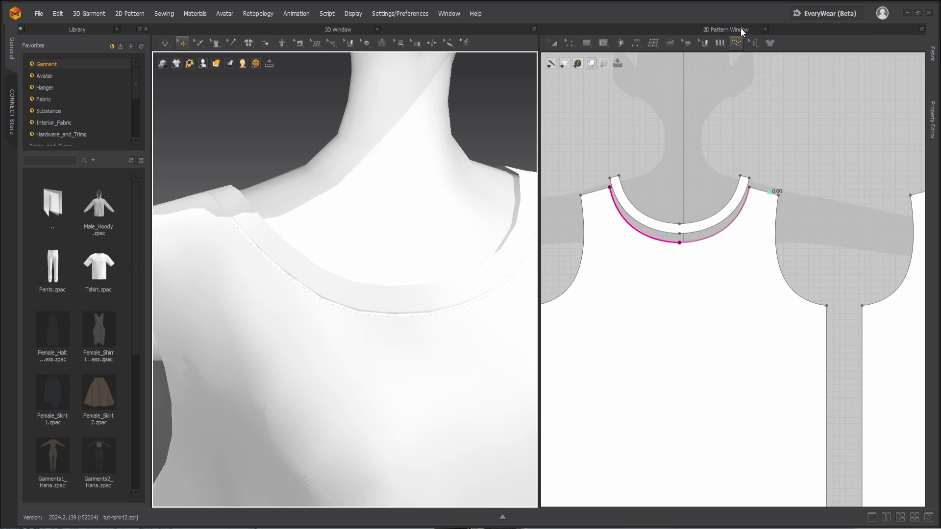
# Reset the workspace to the default layout, switch the Fabric window to Topstitch, and select Default Topstitch
pyautogui.click(422, 15)
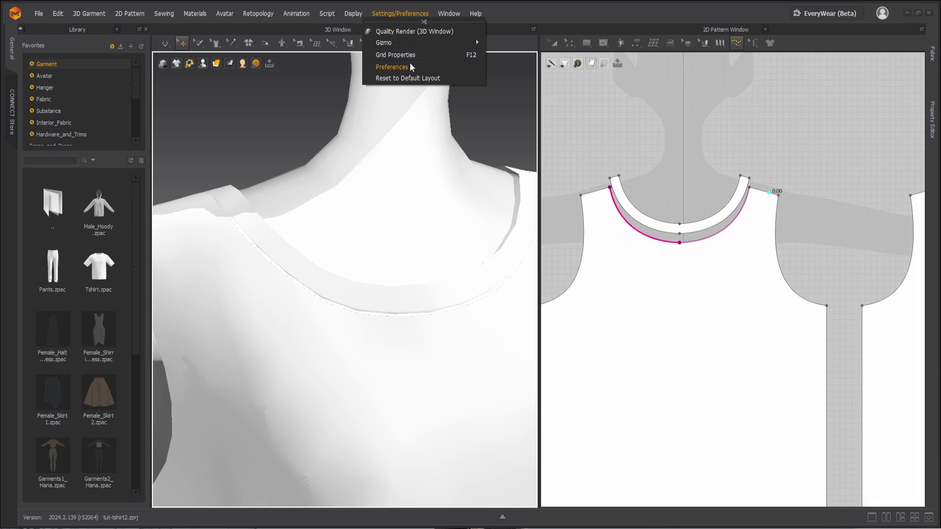
pyautogui.click(406, 80)
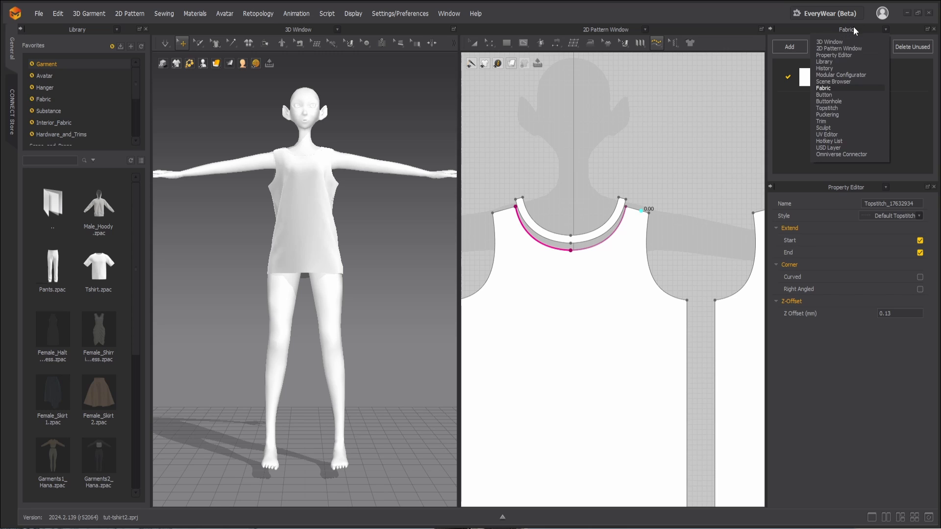
pyautogui.click(837, 106)
pyautogui.click(833, 86)
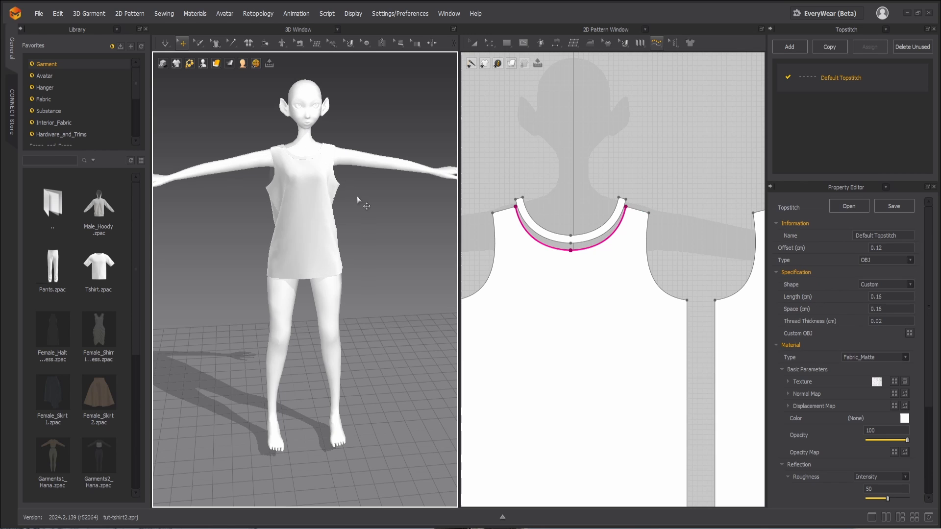
pyautogui.click(853, 84)
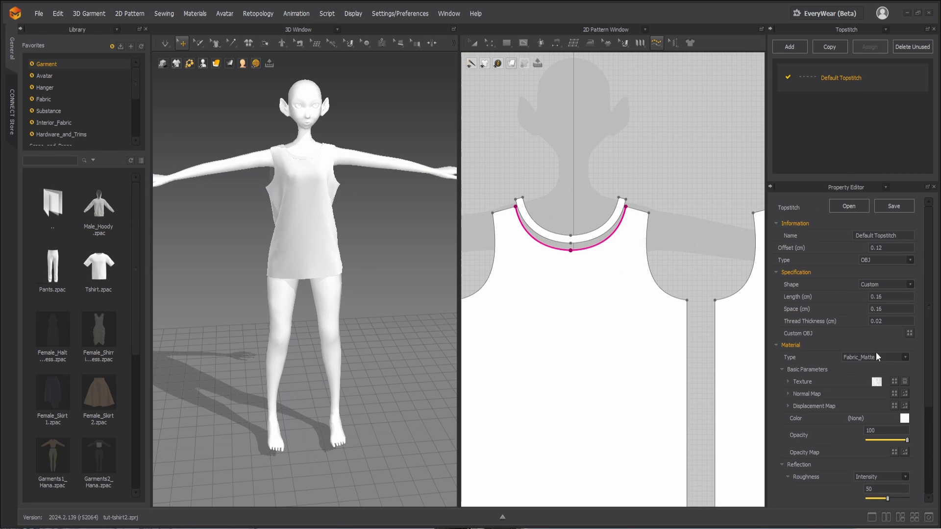
# Set the Default Topstitch colour to grey A7A7A7 and inspect the front neckline stitches up close
pyautogui.click(904, 418)
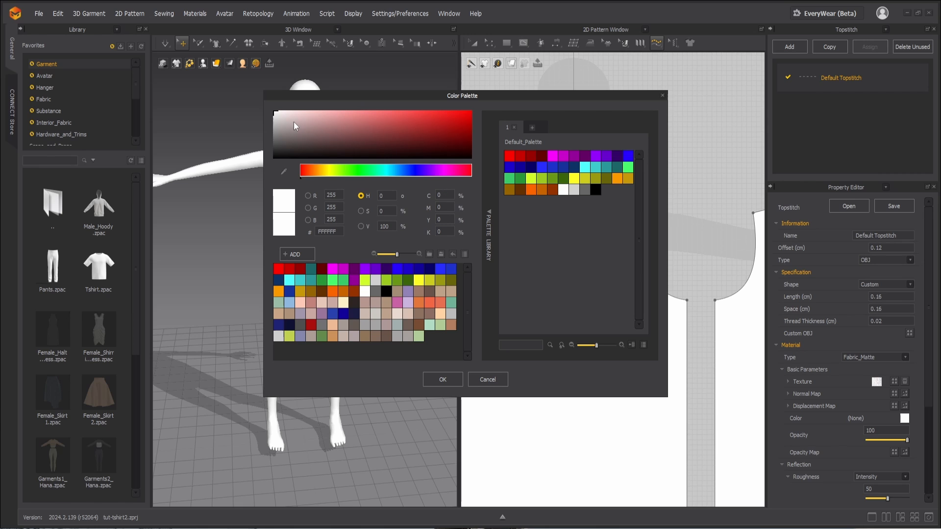
pyautogui.moveTo(277, 122); pyautogui.dragTo(273, 128)
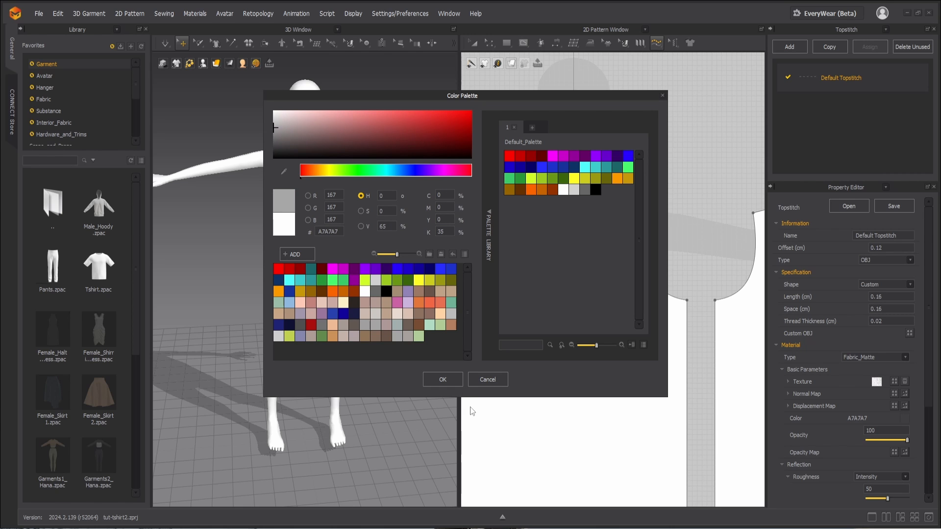
pyautogui.click(442, 380)
pyautogui.scroll(5, 375, 341)
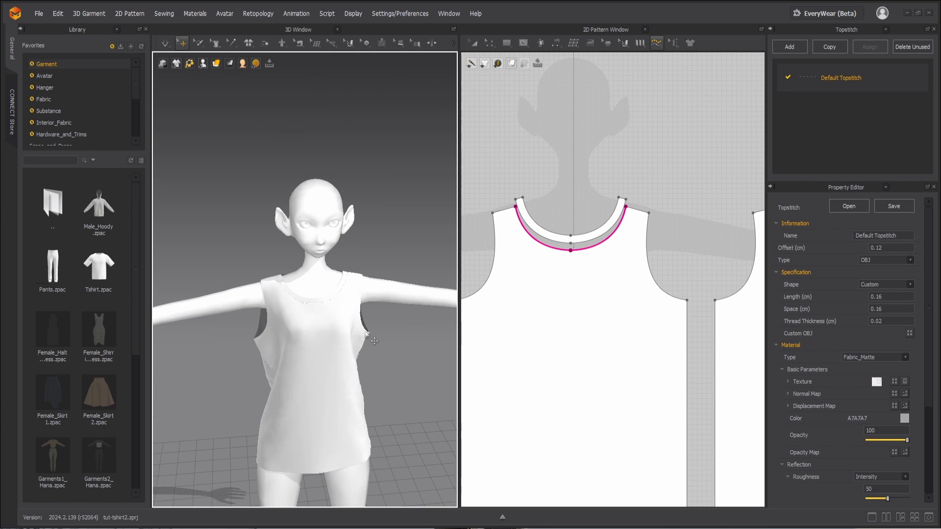
pyautogui.scroll(8, 374, 340)
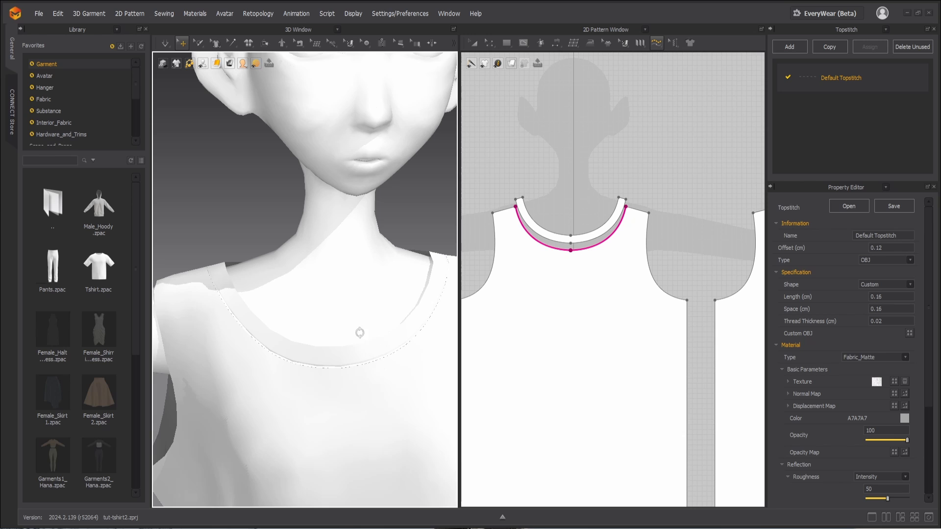
# Set the Default Topstitch thread thickness to 0.05 cm while viewing the front neckline stitches up close
pyautogui.moveTo(360, 333); pyautogui.dragTo(388, 333, button='right')
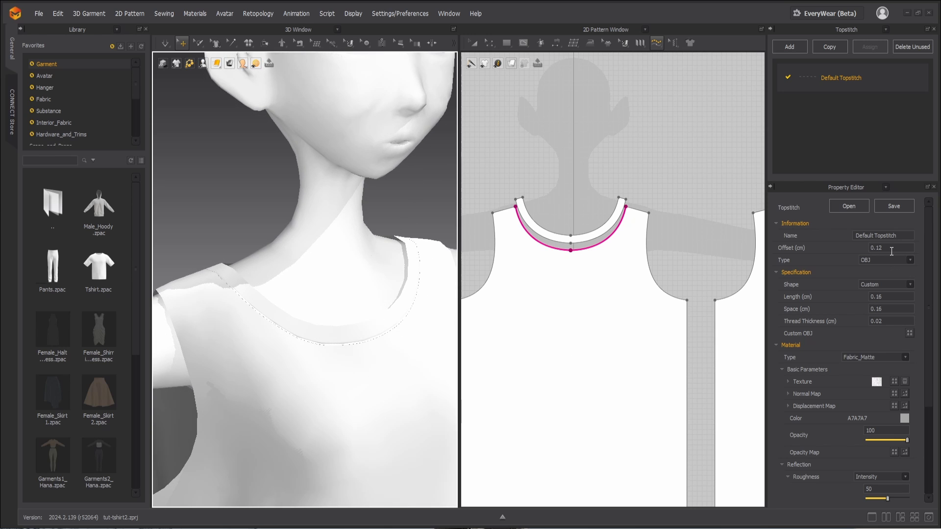
pyautogui.scroll(4, 343, 336)
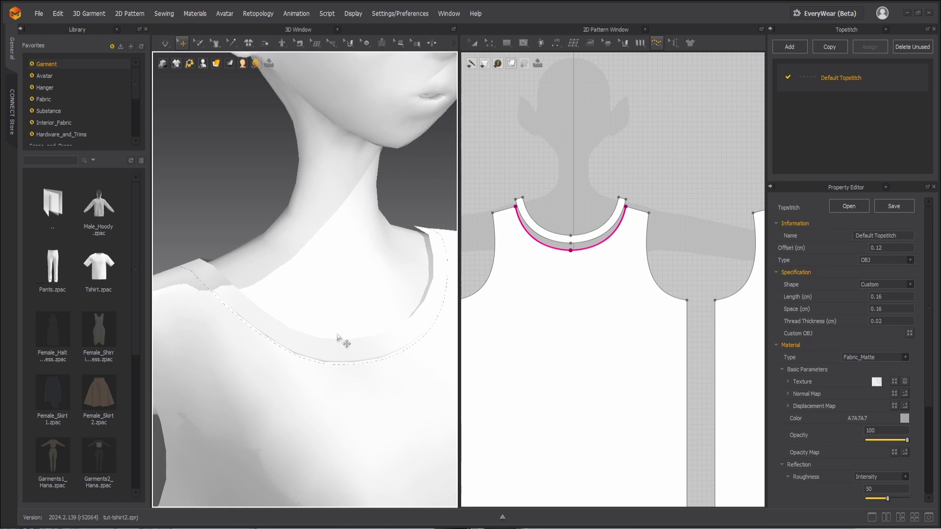
pyautogui.scroll(2, 300, 380)
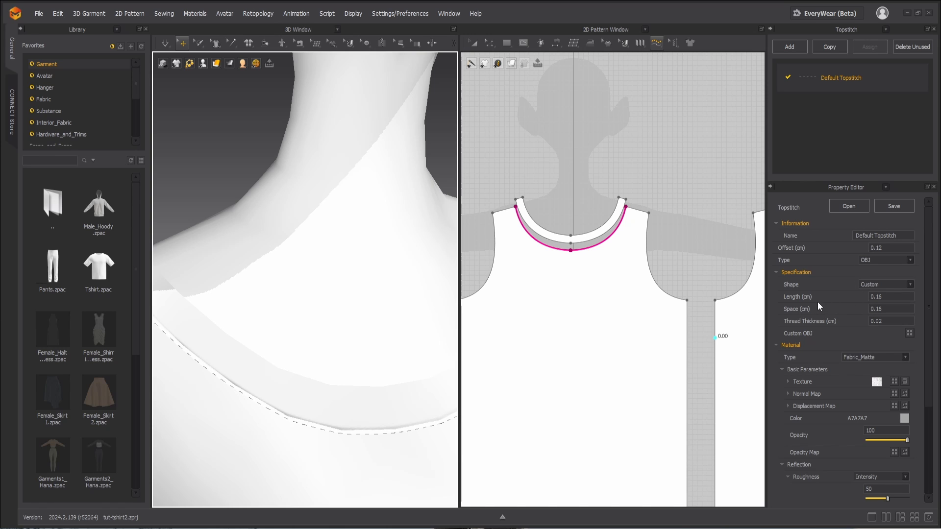
pyautogui.moveTo(893, 321); pyautogui.dragTo(866, 318)
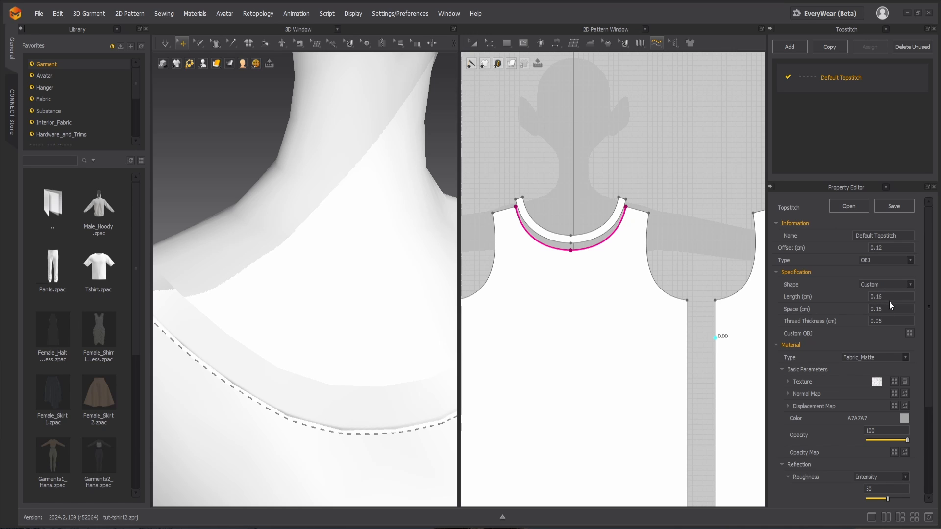
# Set the Default Topstitch stitch spacing to 0.20 cm and inspect the neckline stitches on the avatar
pyautogui.doubleClick(884, 308)
pyautogui.press('Return')
pyautogui.scroll(-3, 613, 274)
pyautogui.scroll(-5, 338, 333)
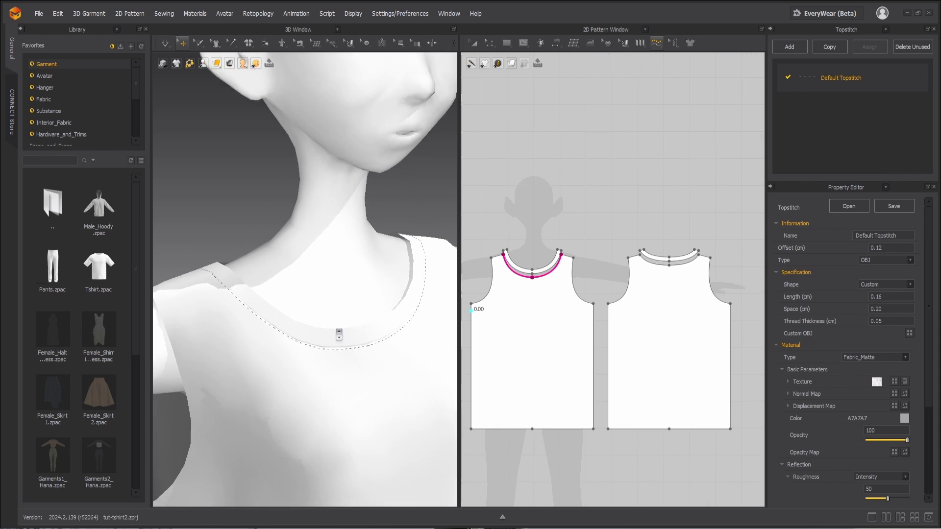
pyautogui.scroll(5, 338, 333)
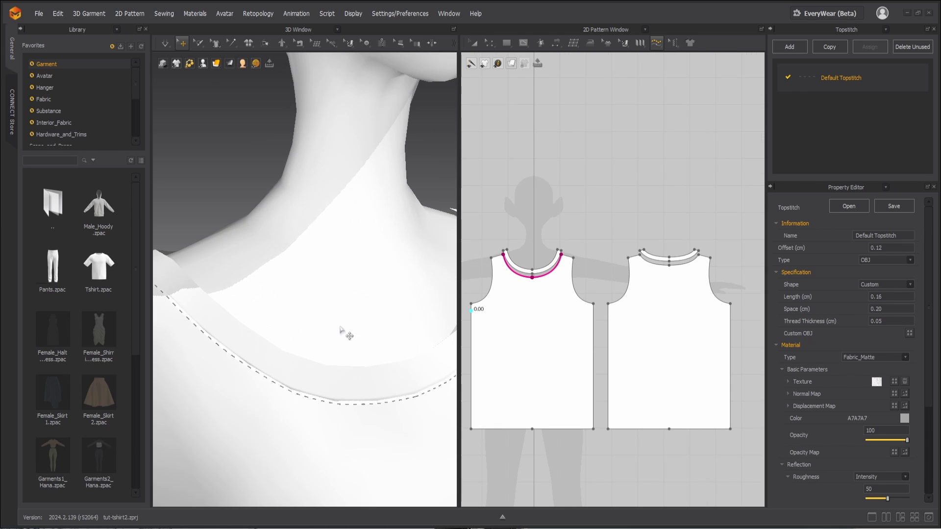
# Set the Default Topstitch stitch spacing to 0.30 cm and inspect the neckline from a distance and up close
pyautogui.doubleClick(890, 310)
pyautogui.write('.3')
pyautogui.press('Return')
pyautogui.scroll(-3, 357, 317)
pyautogui.scroll(-3, 357, 317)
pyautogui.moveTo(367, 320)
pyautogui.mouseDown(button='right')
pyautogui.moveTo(321, 320)
pyautogui.moveTo(360, 335)
pyautogui.mouseUp(button='right')
pyautogui.moveTo(360, 335); pyautogui.dragTo(349, 309, button='middle')
pyautogui.scroll(1, 349, 310)
pyautogui.scroll(2, 349, 310)
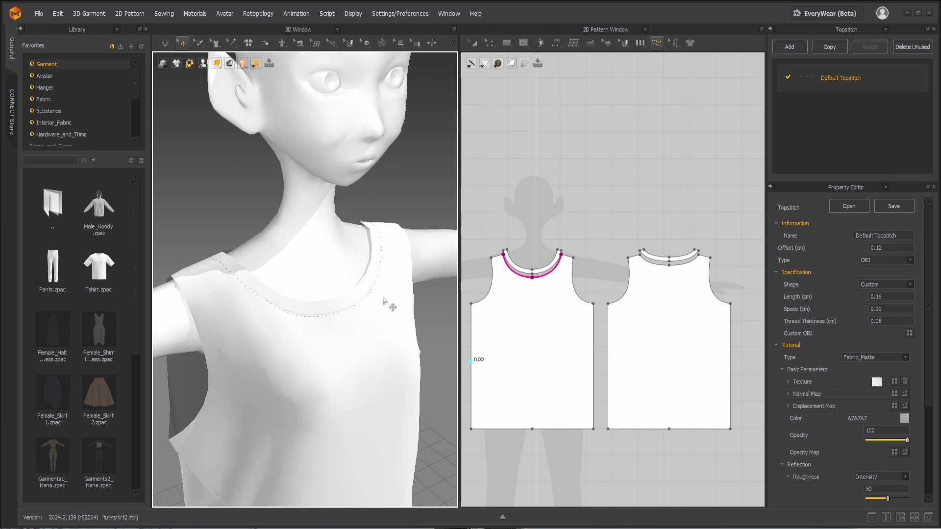
pyautogui.moveTo(390, 306); pyautogui.dragTo(387, 314, button='right')
pyautogui.scroll(2, 387, 303)
pyautogui.scroll(2, 387, 303)
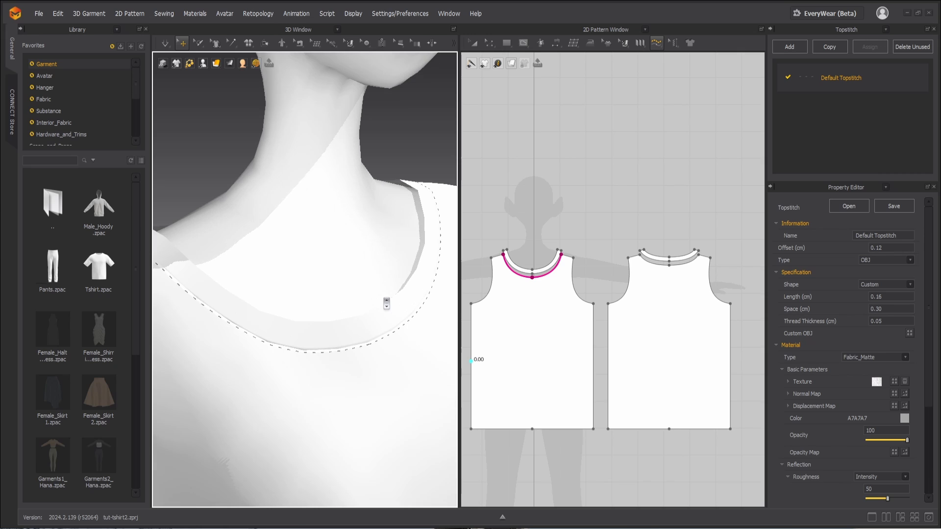
# Add a free topstitch in the Default Topstitch style along the back piece's neckline edge
pyautogui.click(656, 43)
pyautogui.click(663, 273)
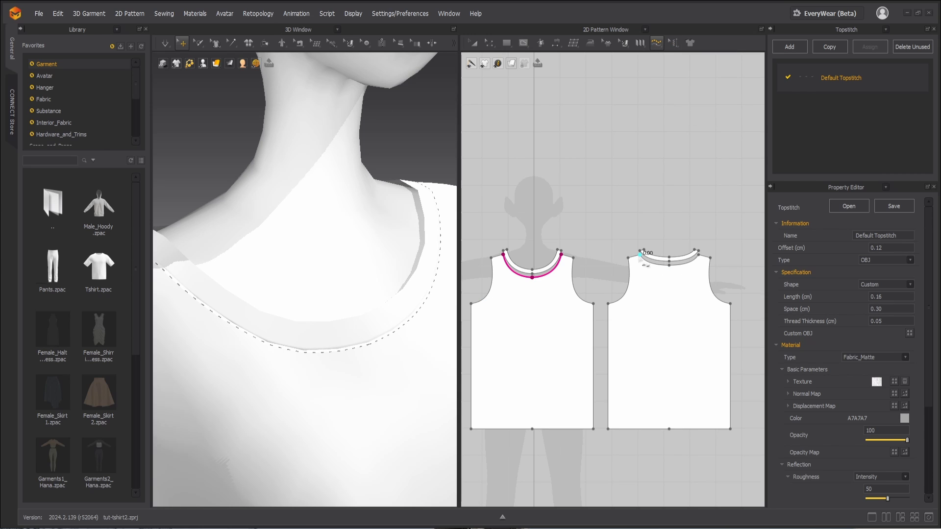
pyautogui.click(640, 254)
pyautogui.click(698, 252)
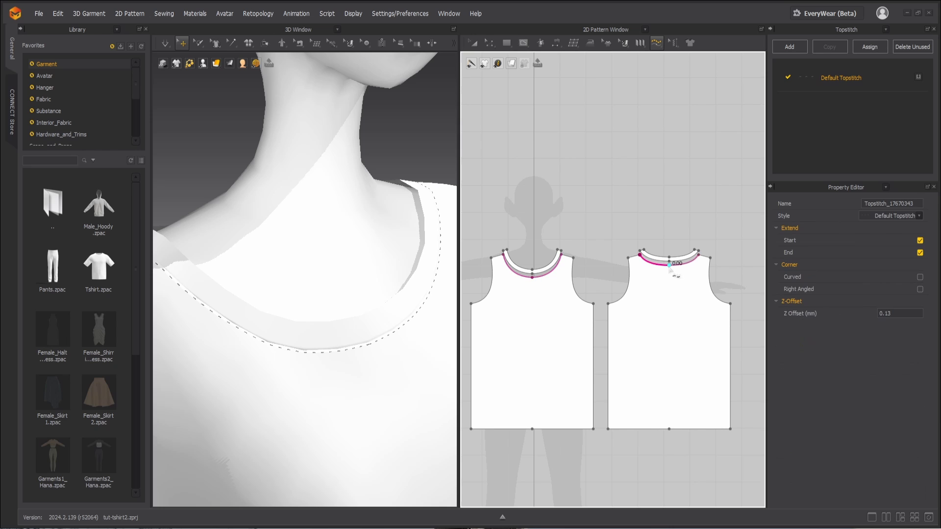
pyautogui.scroll(-2, 232, 256)
pyautogui.moveTo(233, 256); pyautogui.dragTo(288, 275, button='right')
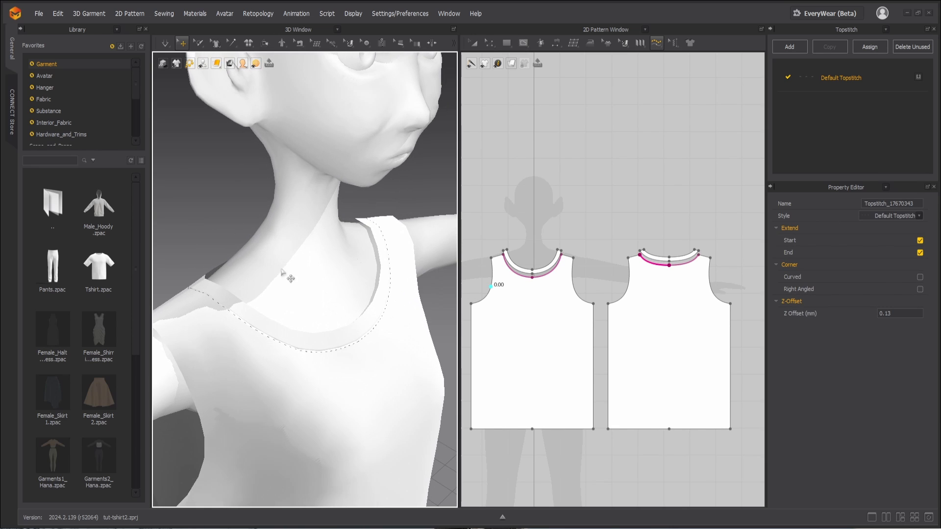
# Copy the Default Topstitch style and rename the copy "Default offset"
pyautogui.click(854, 84)
pyautogui.rightClick(854, 84)
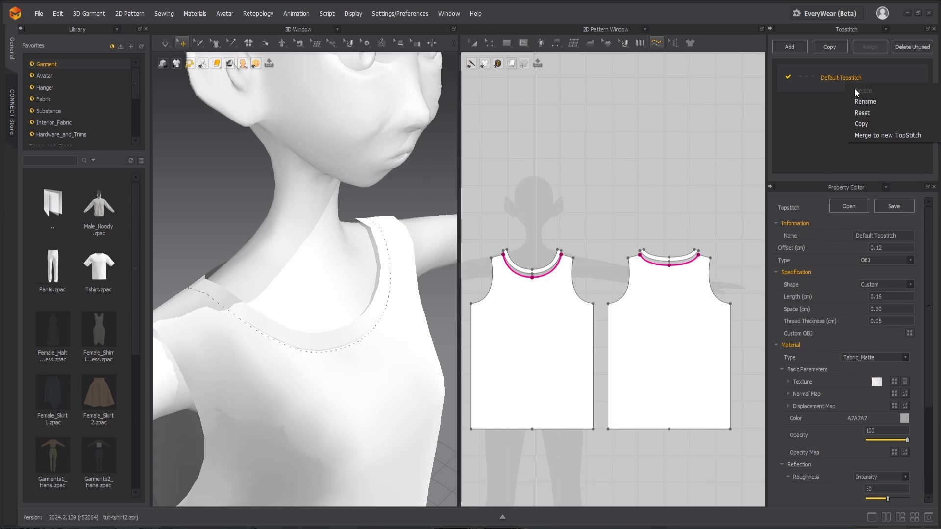
pyautogui.click(866, 122)
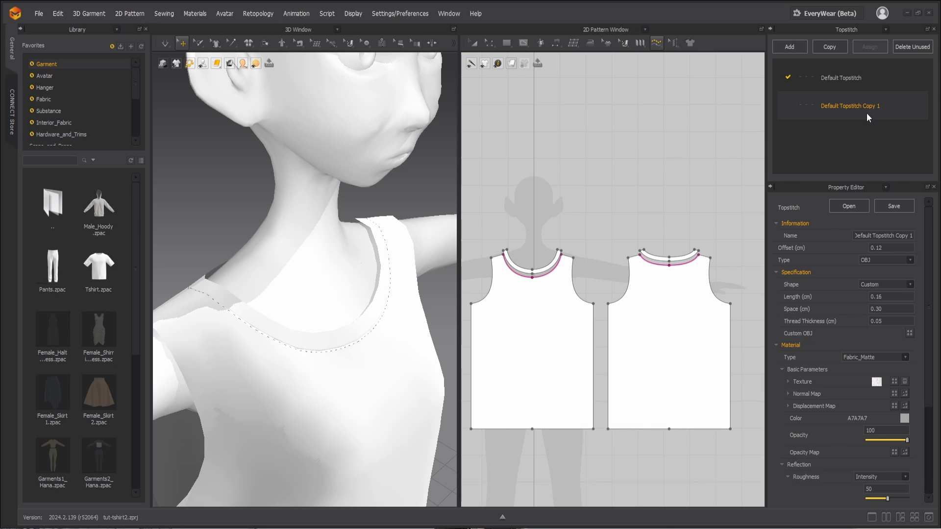
pyautogui.doubleClick(866, 107)
pyautogui.click(854, 105)
pyautogui.moveTo(844, 104); pyautogui.dragTo(936, 129)
pyautogui.write('offset')
pyautogui.press('Return')
# Set the Default offset topstitch's offset to 0.50 cm
pyautogui.scroll(3, 515, 268)
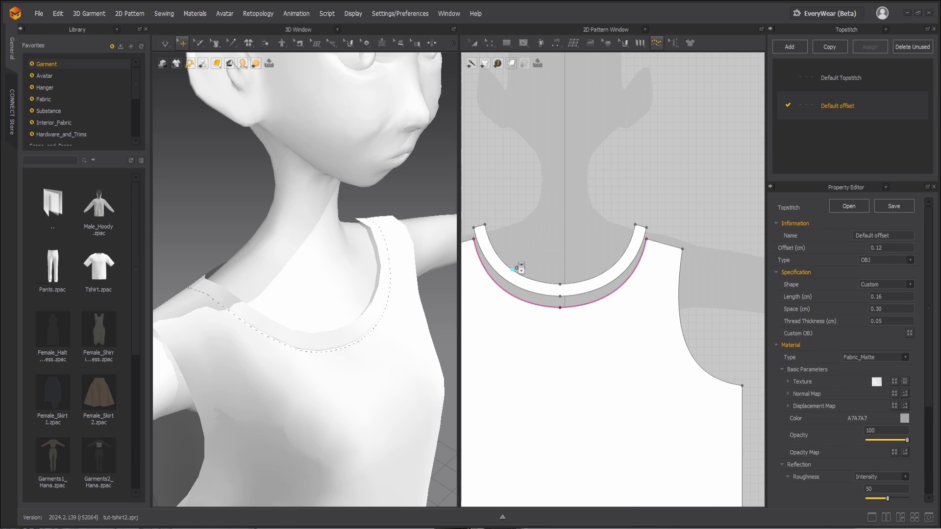
pyautogui.doubleClick(887, 249)
pyautogui.scroll(-1, 545, 275)
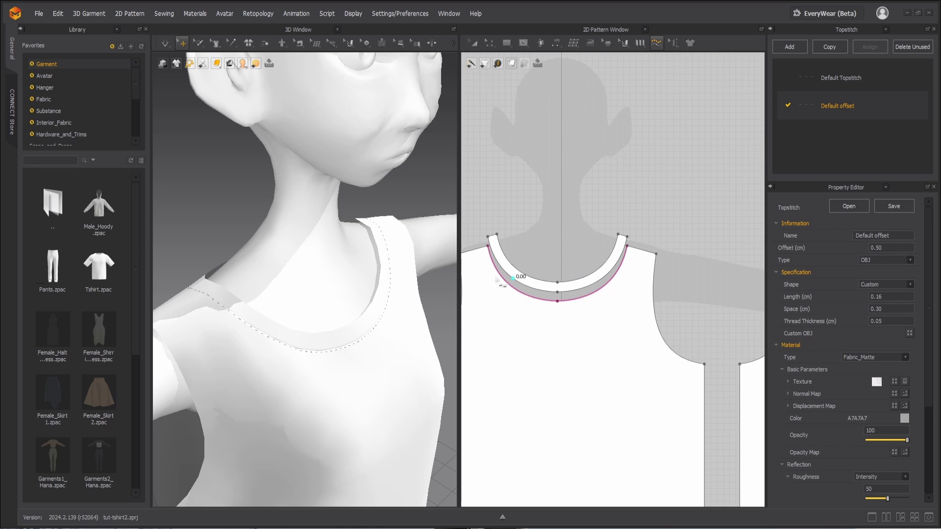
# Add a second free topstitch in the Default offset style along the front piece's neckline edge and inspect it on the avatar
pyautogui.click(489, 245)
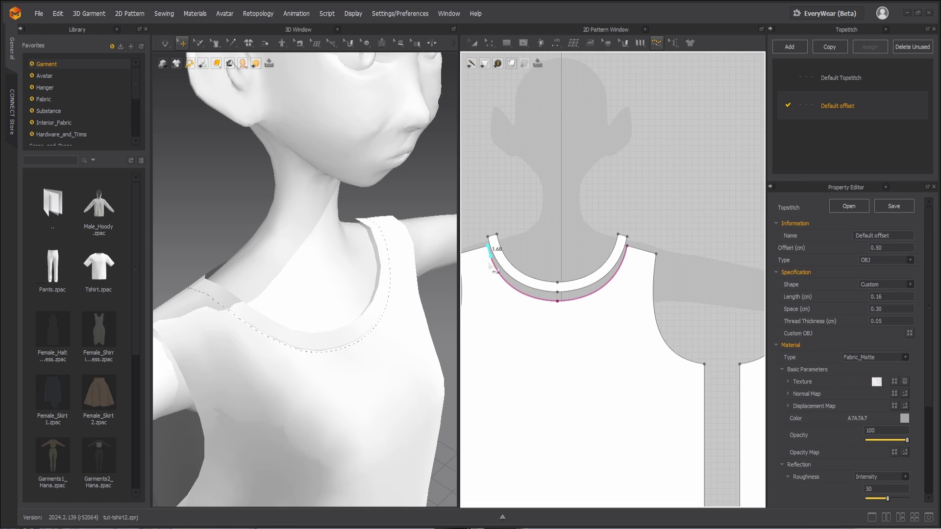
pyautogui.click(557, 301)
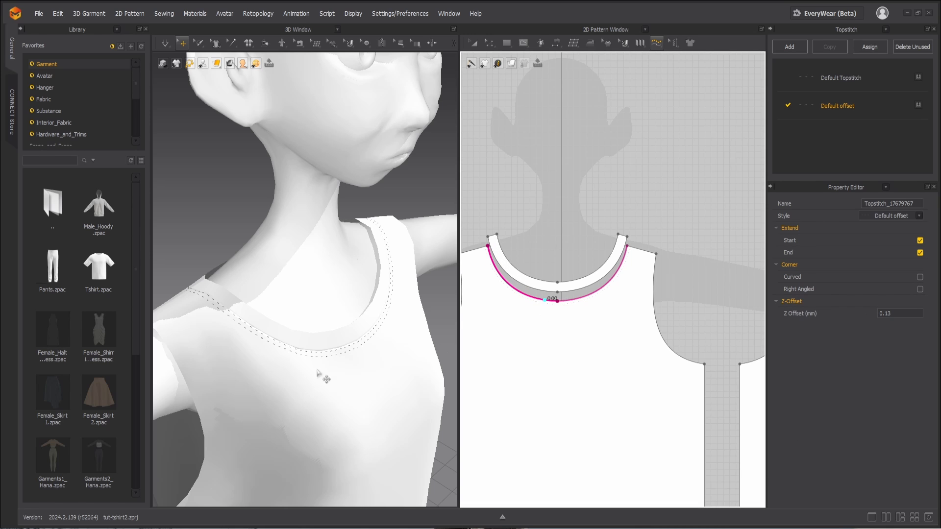
pyautogui.press('2')
pyautogui.scroll(3, 309, 342)
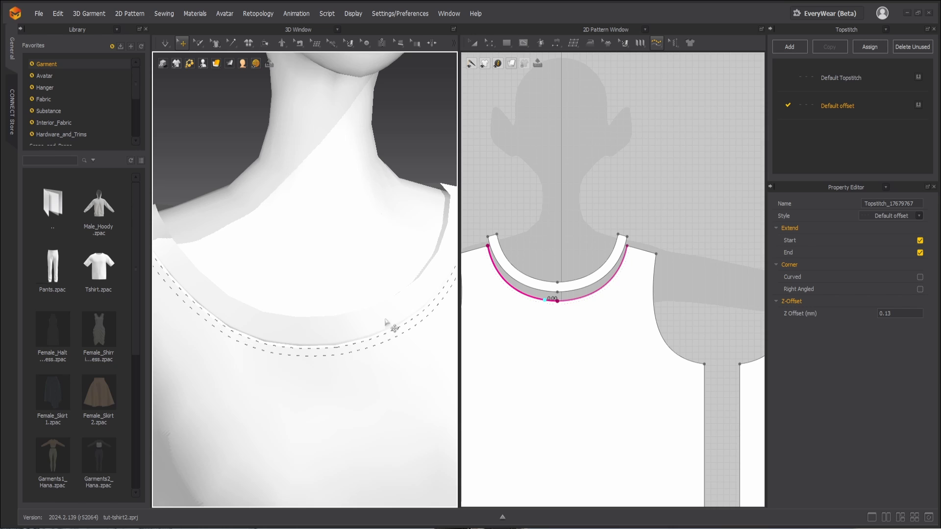
pyautogui.scroll(-5, 385, 321)
pyautogui.moveTo(312, 331); pyautogui.dragTo(288, 326, button='right')
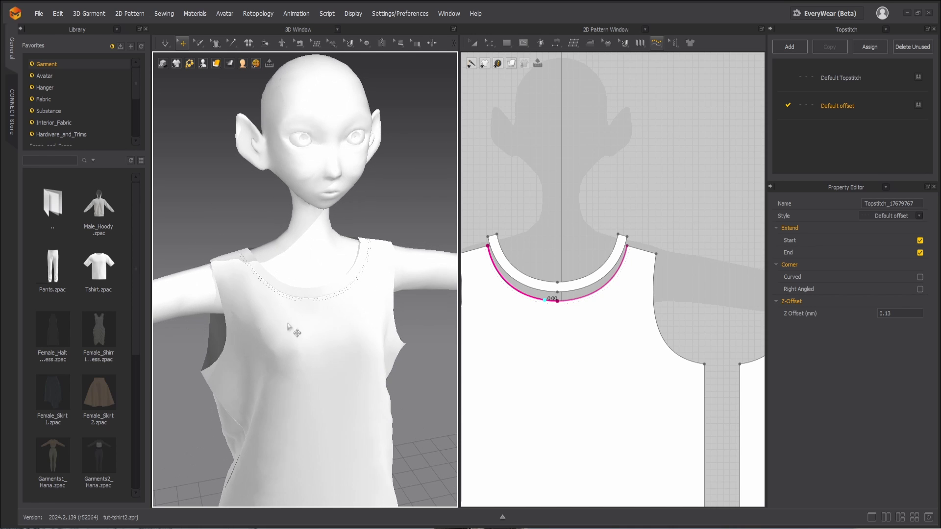
# Add a free topstitch in the Default offset style along the back piece's neckline edge and check the garment
pyautogui.scroll(-5, 643, 274)
pyautogui.moveTo(642, 276); pyautogui.dragTo(511, 328, button='middle')
pyautogui.scroll(2, 646, 300)
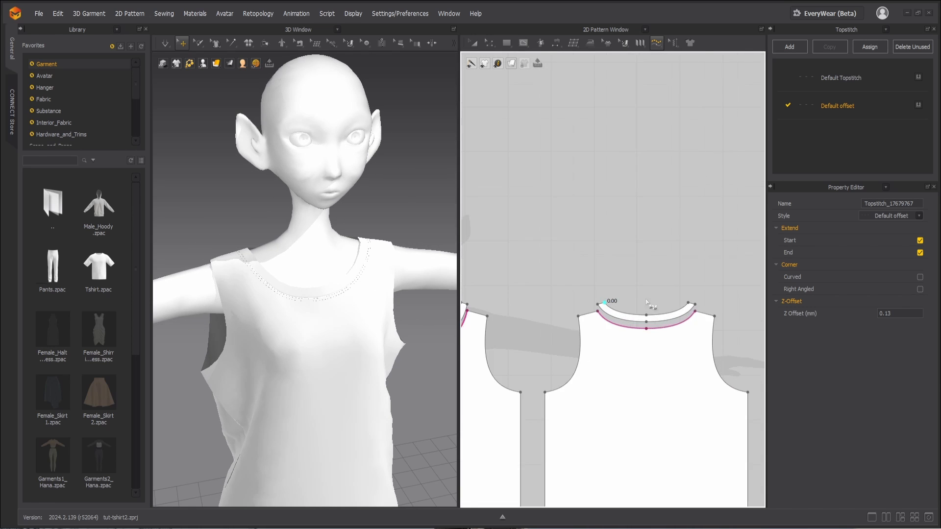
pyautogui.scroll(3, 646, 301)
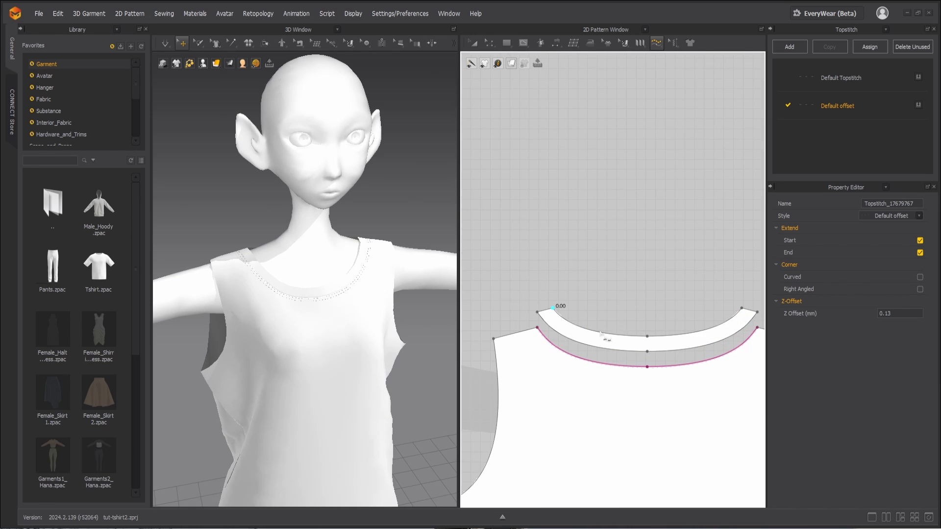
pyautogui.click(646, 370)
pyautogui.moveTo(306, 344); pyautogui.dragTo(355, 332, button='right')
pyautogui.scroll(3, 372, 299)
pyautogui.scroll(-5, 372, 299)
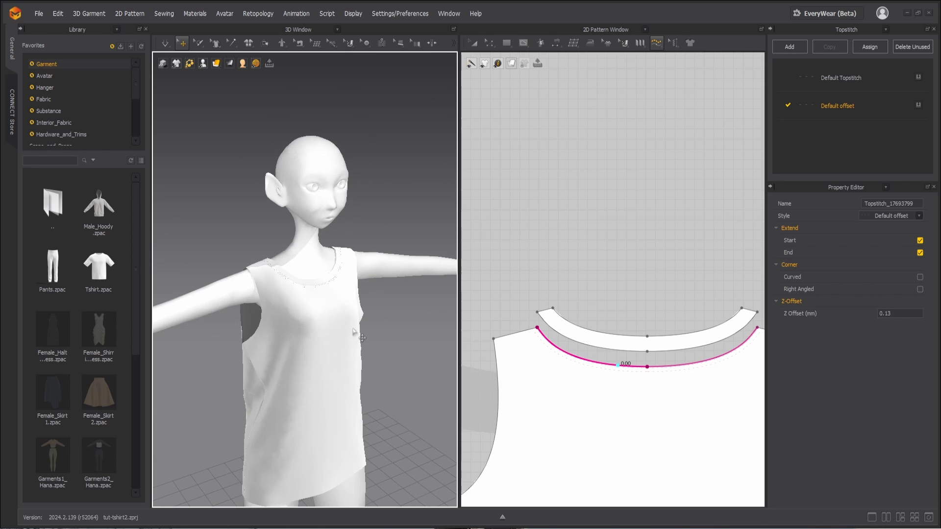
pyautogui.scroll(4, 360, 304)
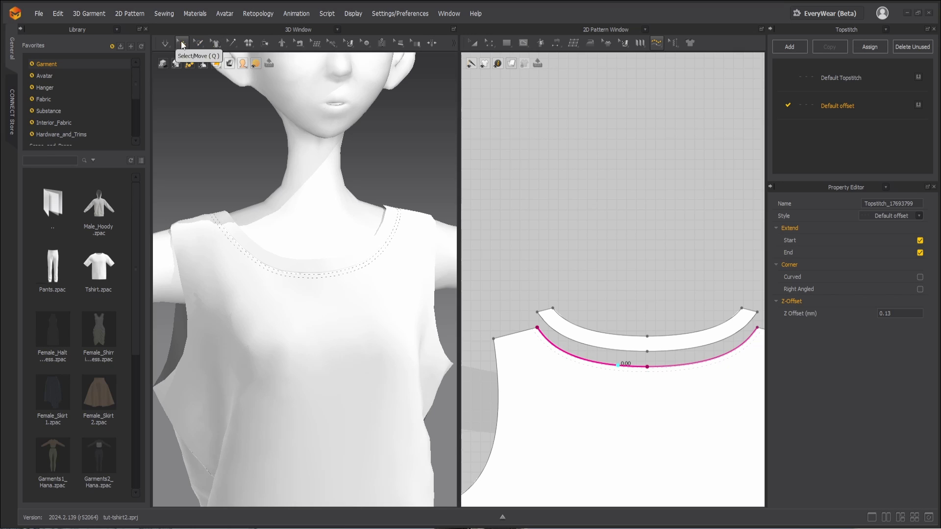
# Select the front and back neckline trim pieces together and set their additional rendering thickness to 2.0 mm
pyautogui.click(182, 43)
pyautogui.press('a')
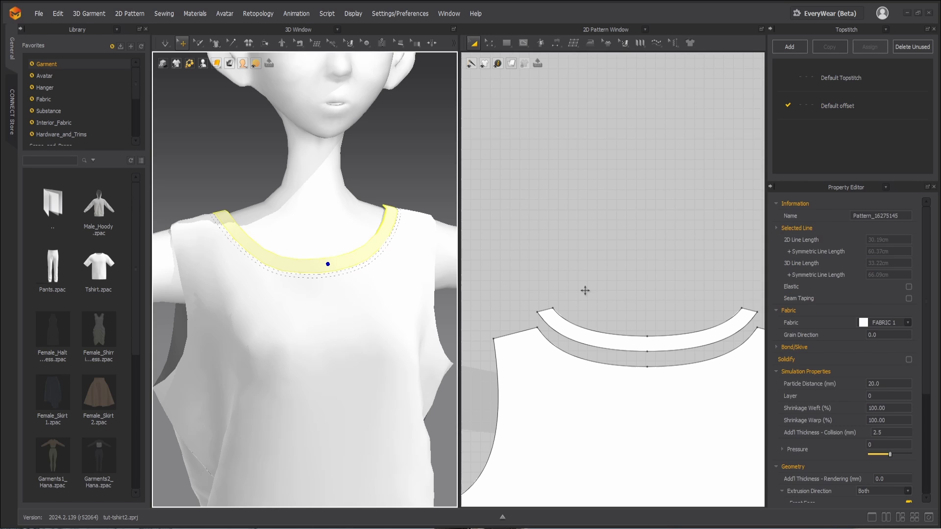
pyautogui.click(585, 290)
pyautogui.scroll(-10, 586, 293)
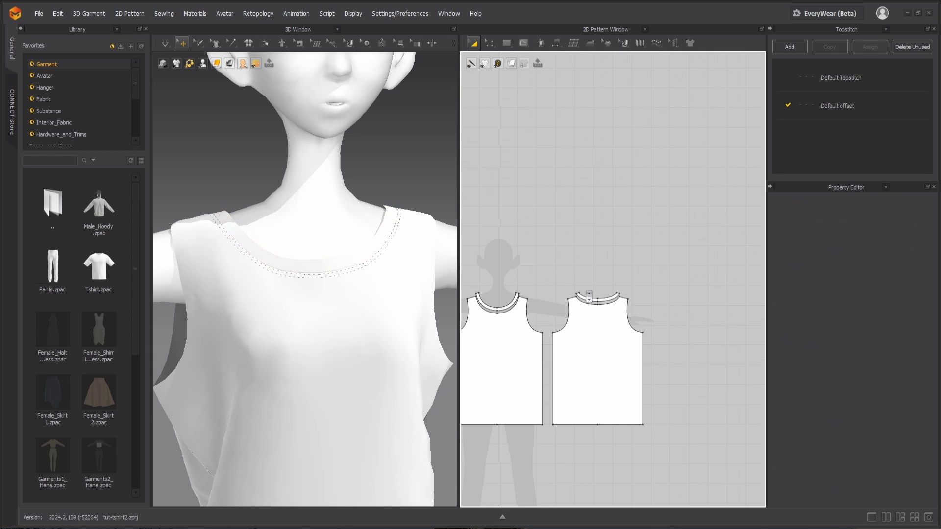
pyautogui.moveTo(558, 302); pyautogui.dragTo(619, 306, button='middle')
pyautogui.scroll(2, 617, 307)
pyautogui.scroll(4, 617, 306)
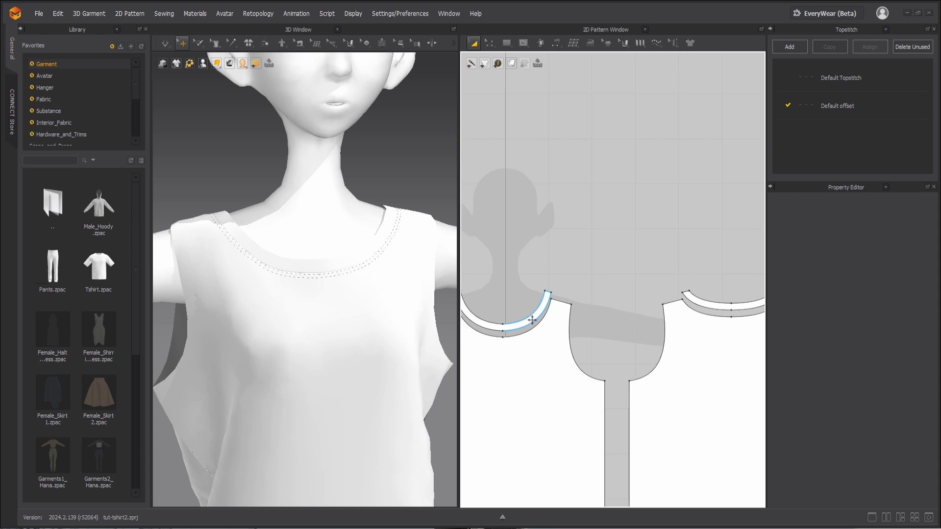
pyautogui.click(532, 320)
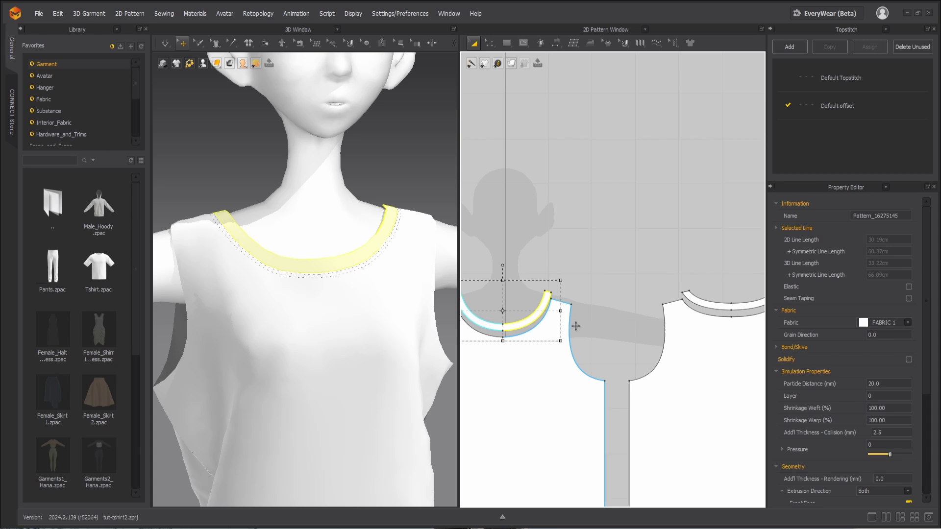
pyautogui.keyDown('shift'); pyautogui.click(706, 303); pyautogui.keyUp('shift')
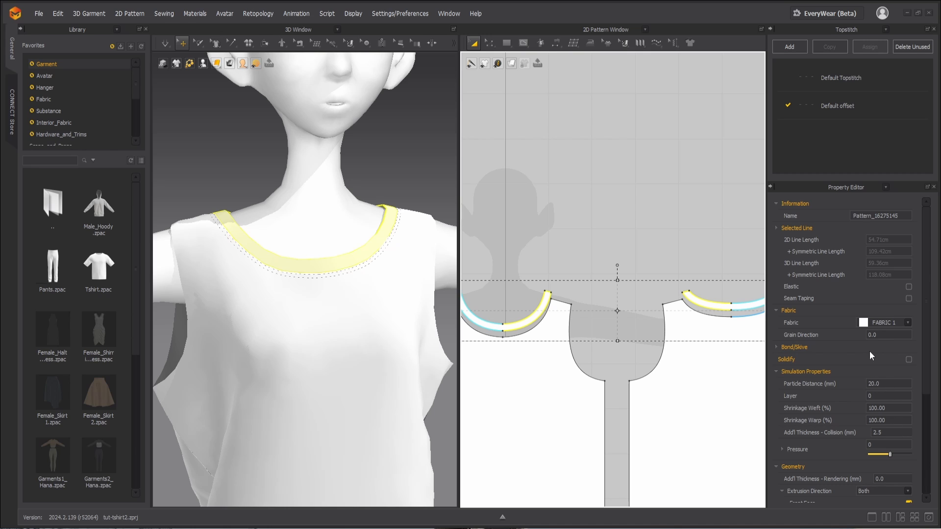
pyautogui.scroll(-5, 870, 351)
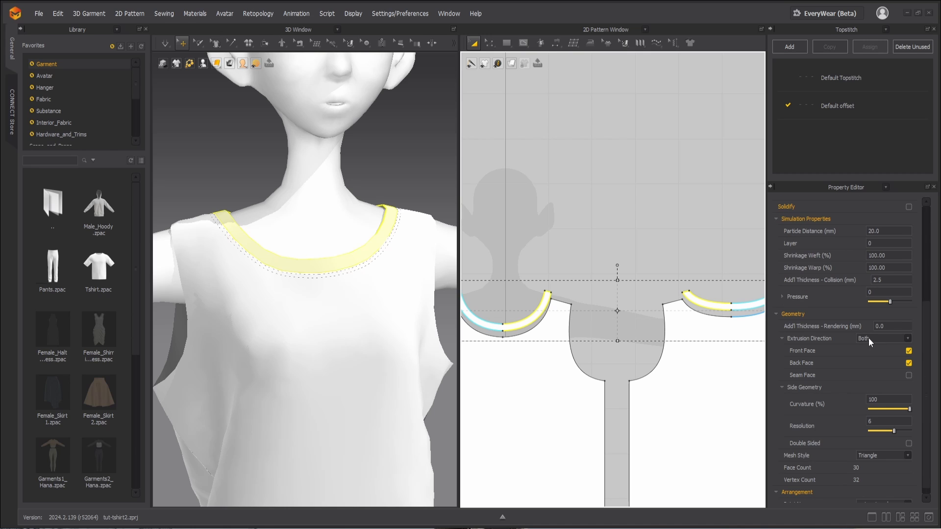
pyautogui.scroll(-1, 868, 341)
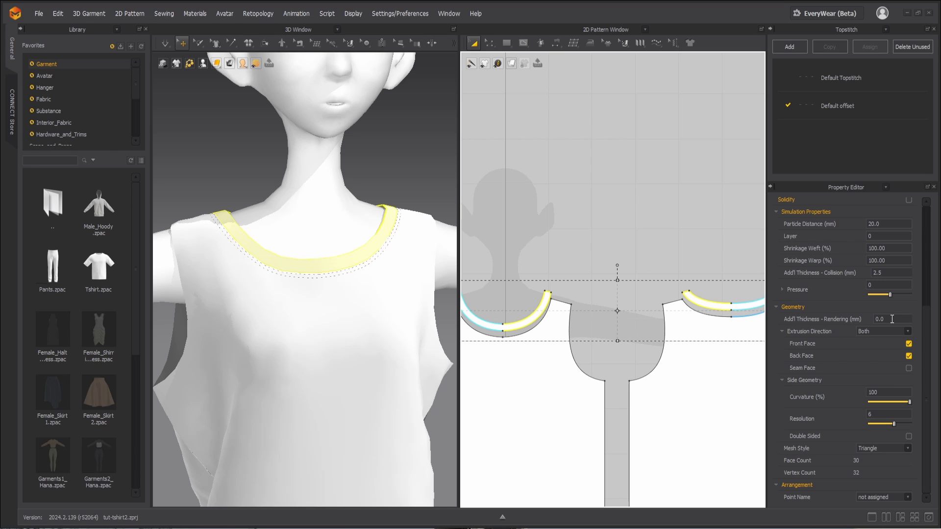
pyautogui.click(885, 319)
pyautogui.write('2')
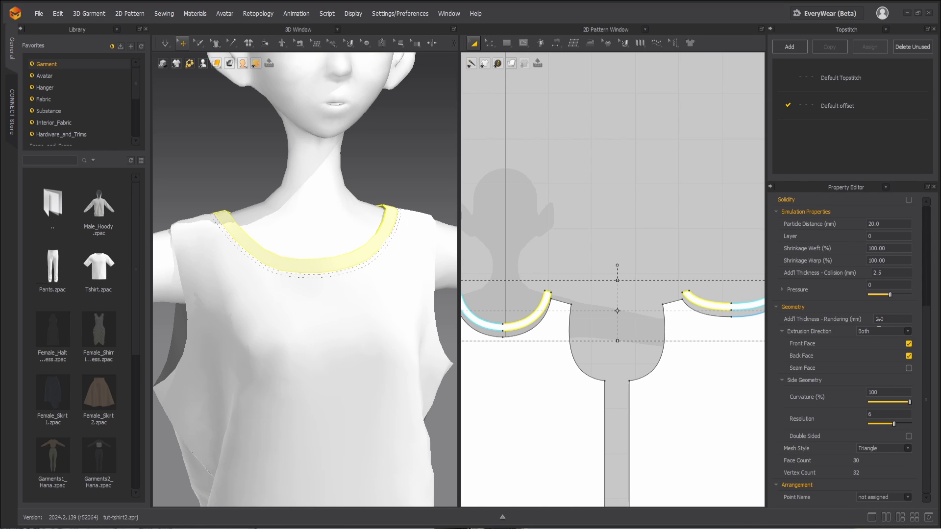
pyautogui.click(405, 188)
# Simulate the garment and switch its display to Thick Textured Surface to view the neckline trim's thickness
pyautogui.scroll(5, 405, 216)
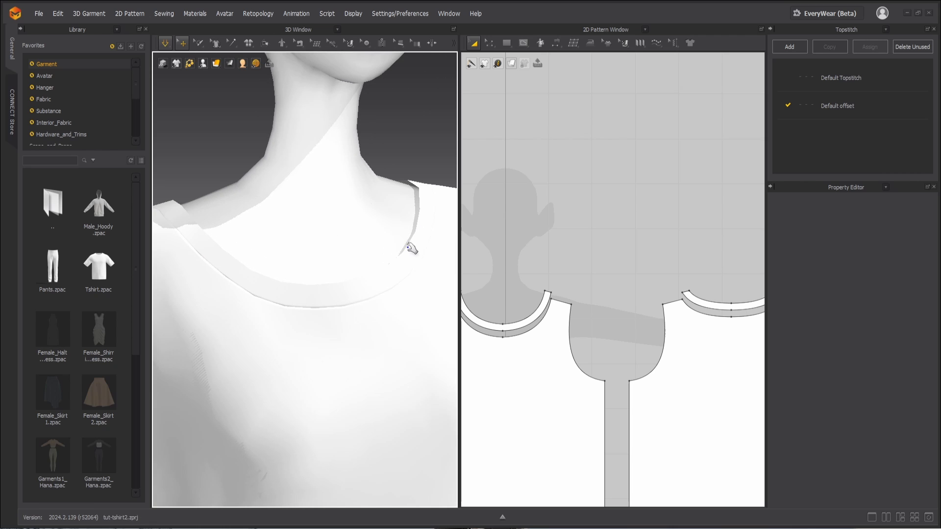
pyautogui.press('space')
pyautogui.press('space')
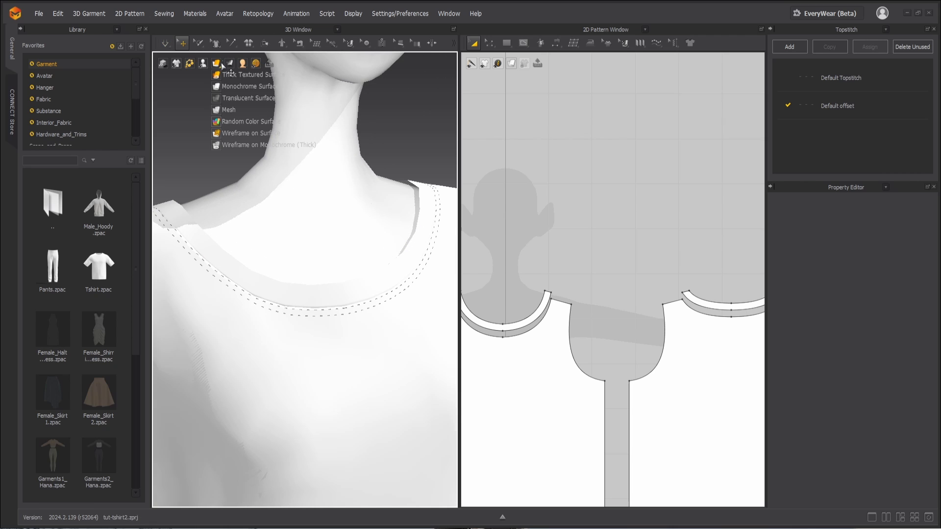
pyautogui.click(227, 77)
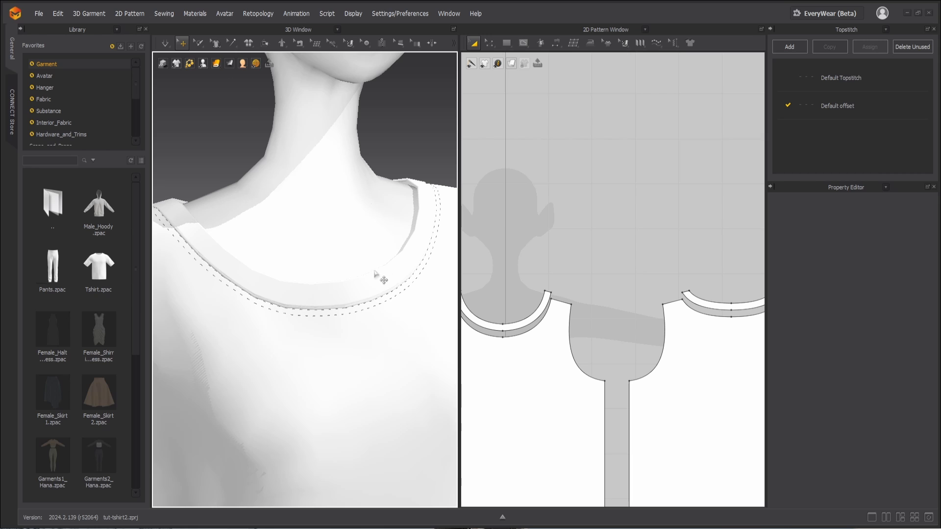
pyautogui.press('space')
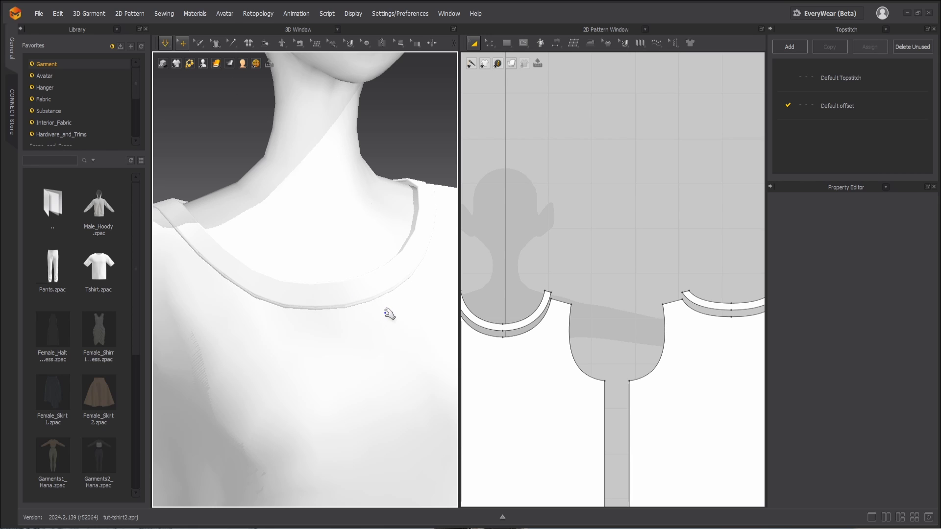
# Set the particle distance of all garment pieces to 10.0 mm, simulate, and inspect the drape around the neckline
pyautogui.press('space')
pyautogui.click(375, 294)
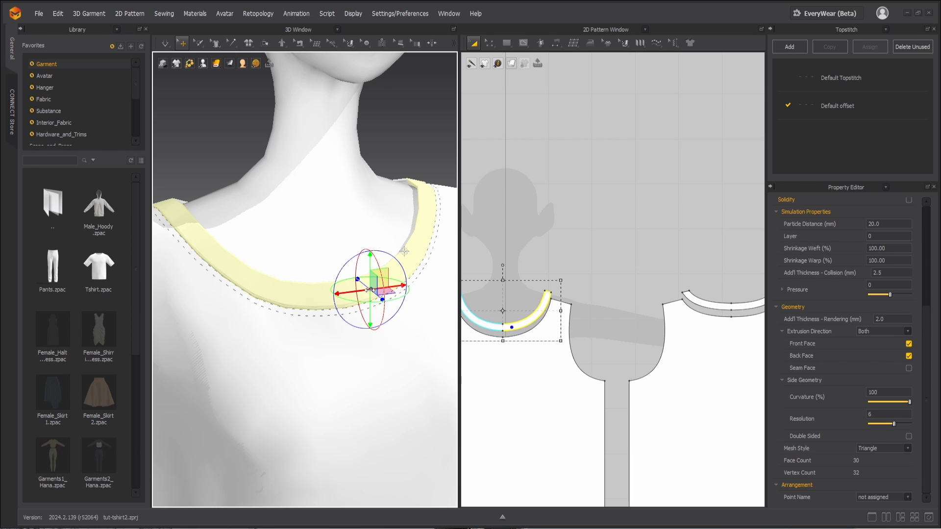
pyautogui.click(341, 364)
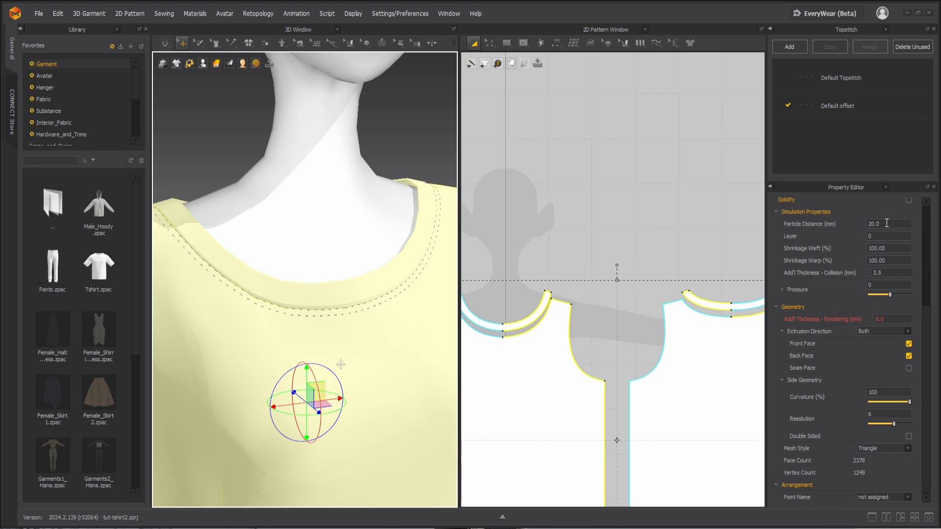
pyautogui.click(876, 224)
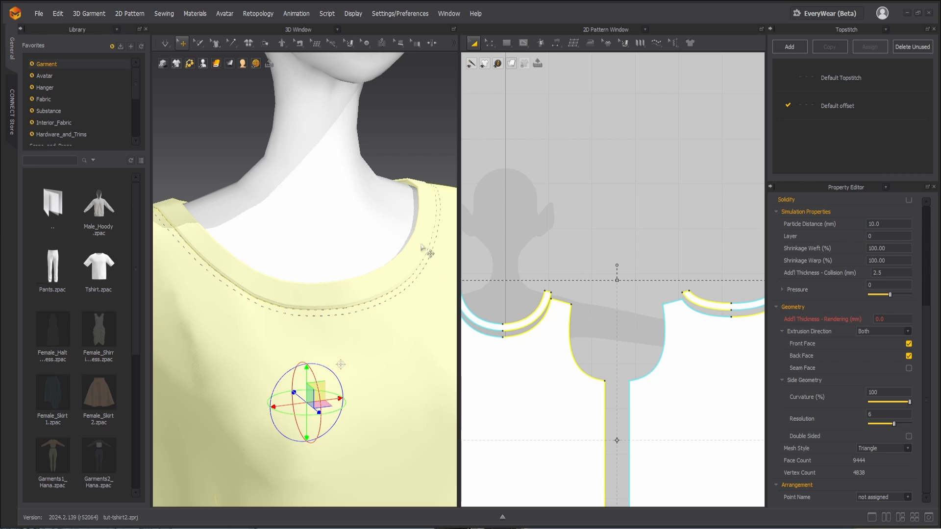
pyautogui.scroll(-5, 406, 229)
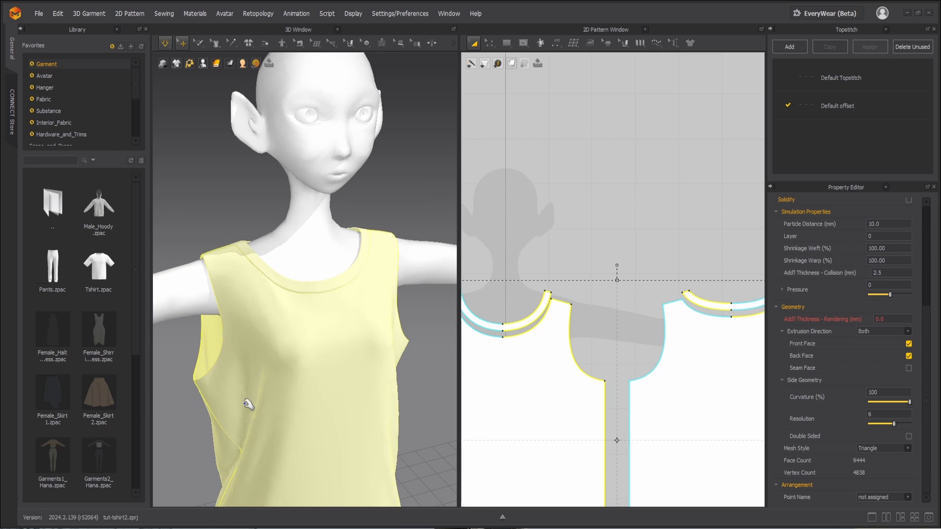
pyautogui.moveTo(222, 395)
pyautogui.mouseDown()
pyautogui.moveTo(223, 420)
pyautogui.moveTo(214, 403)
pyautogui.mouseUp()
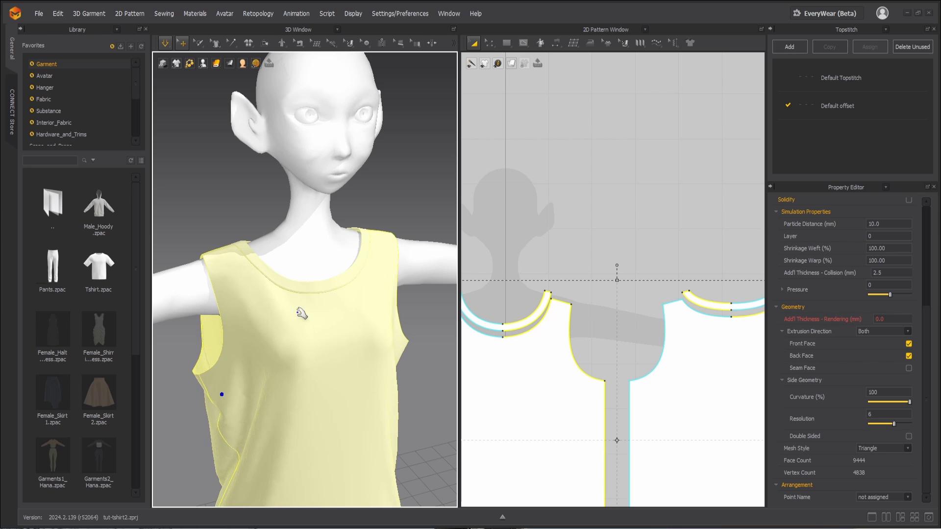
pyautogui.scroll(3, 339, 290)
pyautogui.click(228, 207)
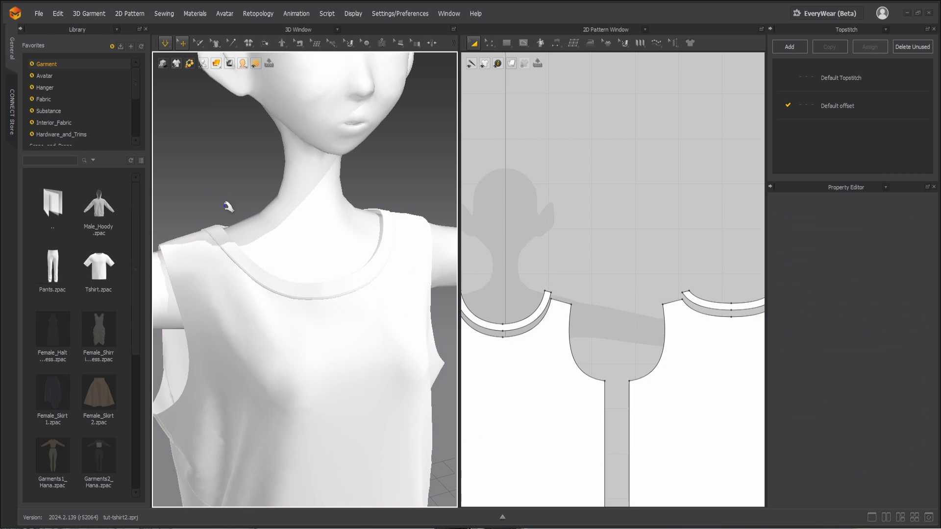
pyautogui.scroll(4, 284, 285)
pyautogui.scroll(-2, 283, 283)
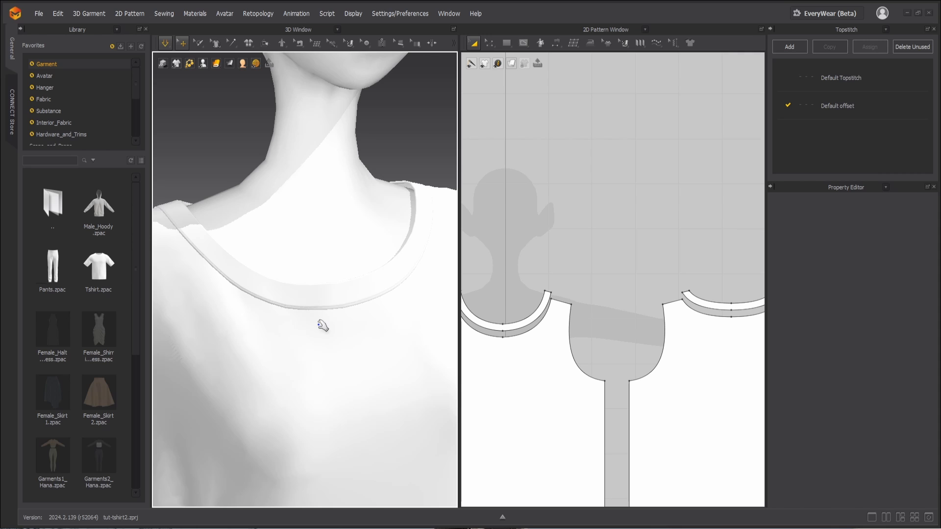
pyautogui.click(326, 298)
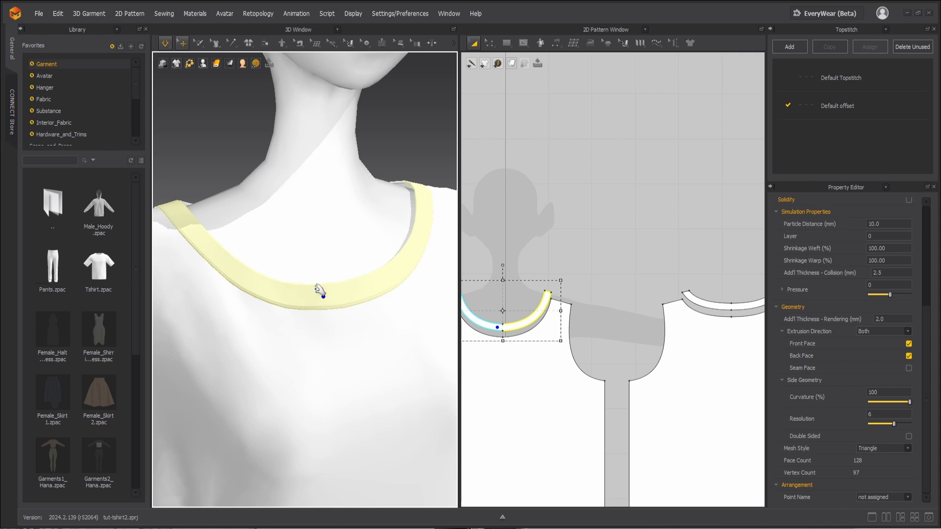
# Set the particle distance of all garment pieces to 20 mm and simulate the top again
pyautogui.press('space')
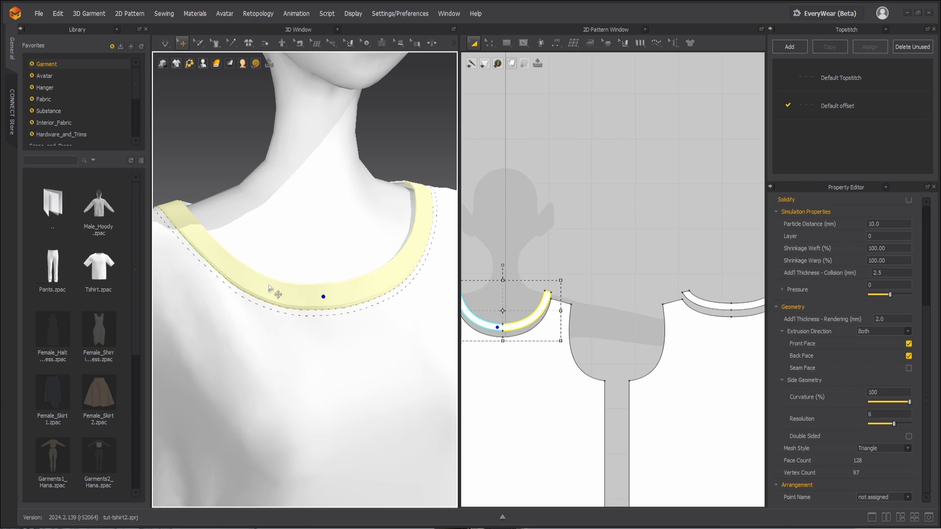
pyautogui.hotkey('ctrl', 'a')
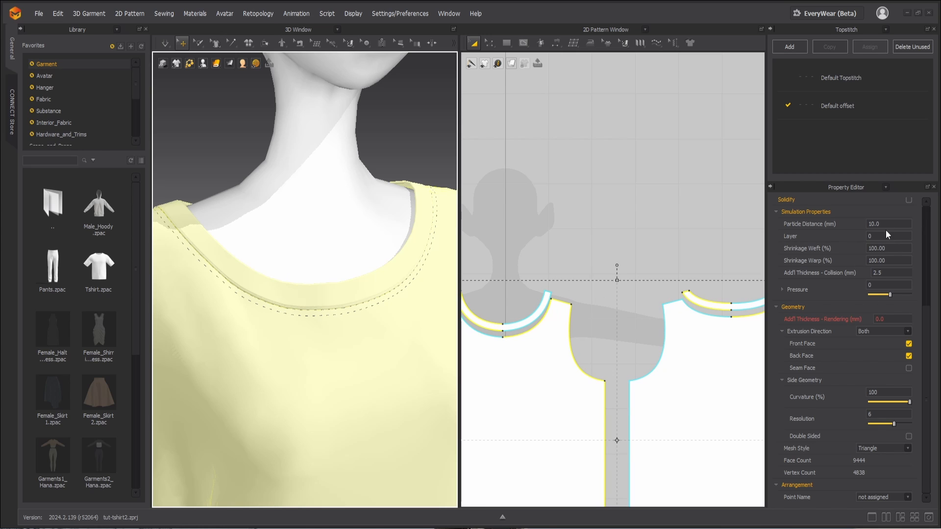
pyautogui.click(865, 223)
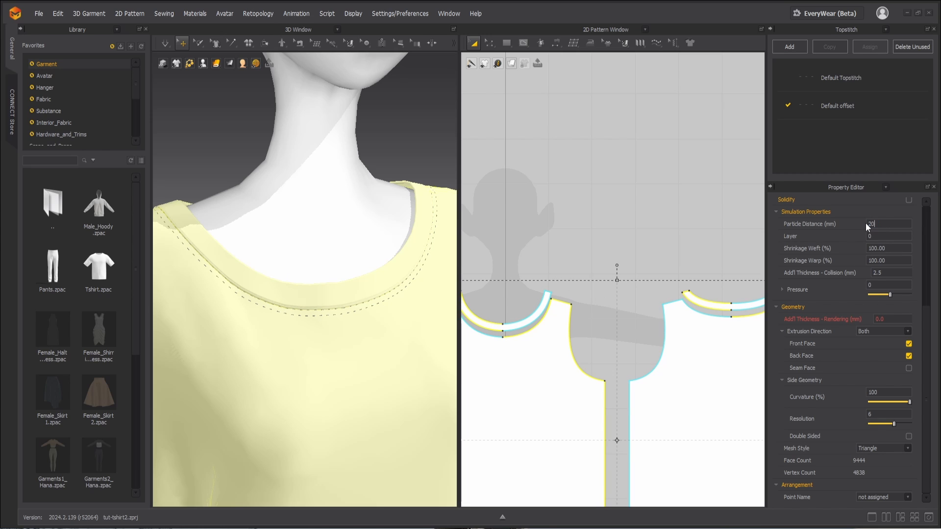
pyautogui.write('20')
pyautogui.press('Return')
pyautogui.press('space')
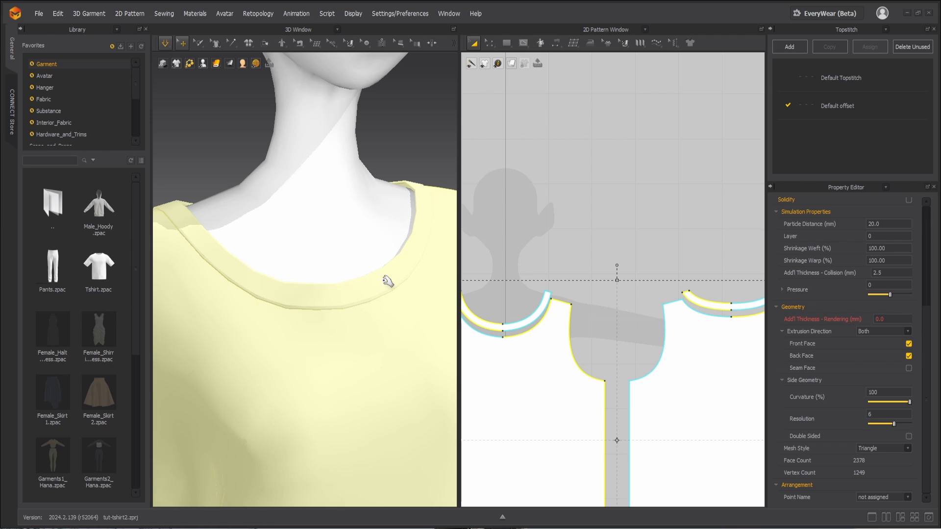
pyautogui.moveTo(337, 292); pyautogui.dragTo(297, 297)
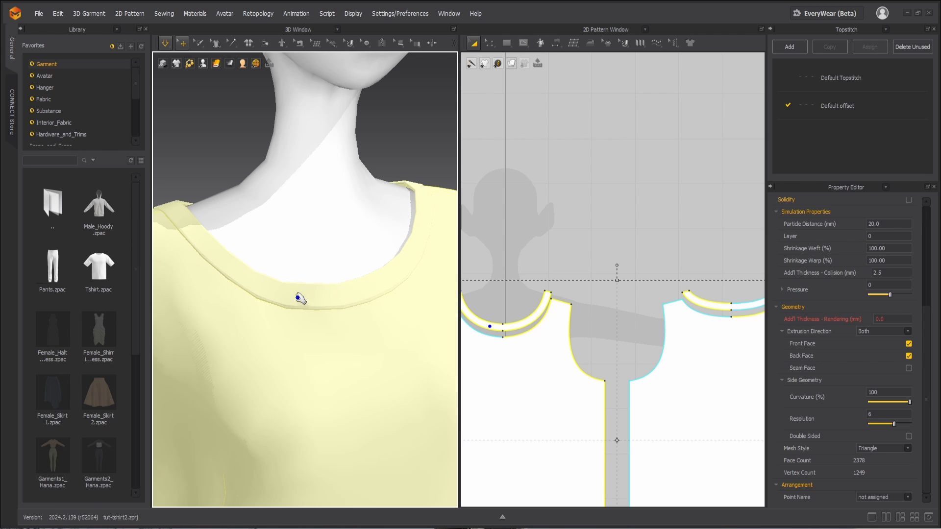
# Look over the whole simulated top on the avatar from several angles
pyautogui.click(226, 183)
pyautogui.scroll(-5, 227, 182)
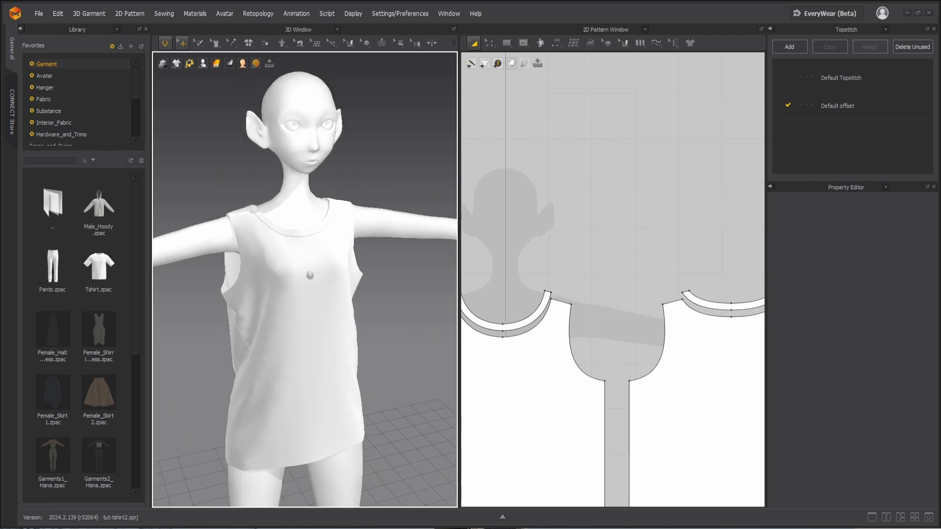
pyautogui.moveTo(310, 275); pyautogui.dragTo(307, 252, button='middle')
pyautogui.moveTo(326, 272); pyautogui.dragTo(294, 273, button='right')
pyautogui.moveTo(313, 269); pyautogui.dragTo(339, 329, button='middle')
pyautogui.moveTo(339, 329); pyautogui.dragTo(375, 326, button='right')
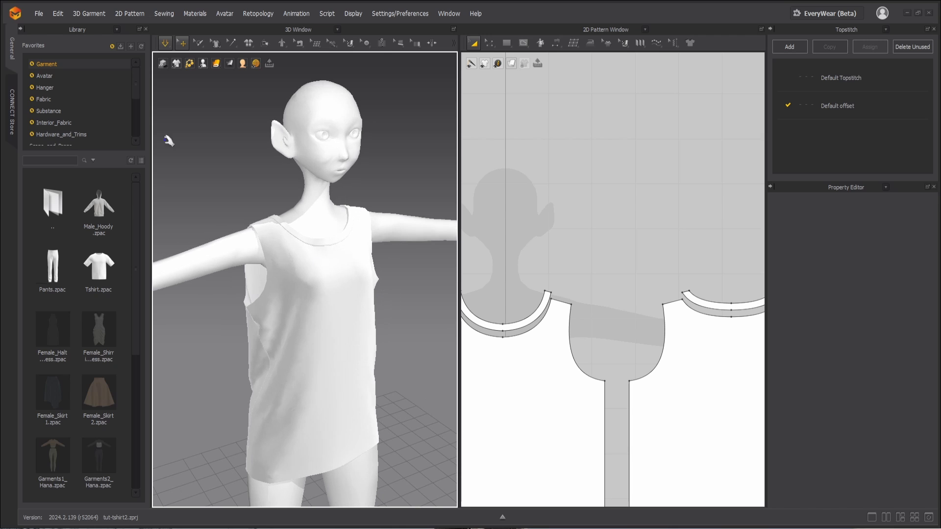
pyautogui.click(40, 14)
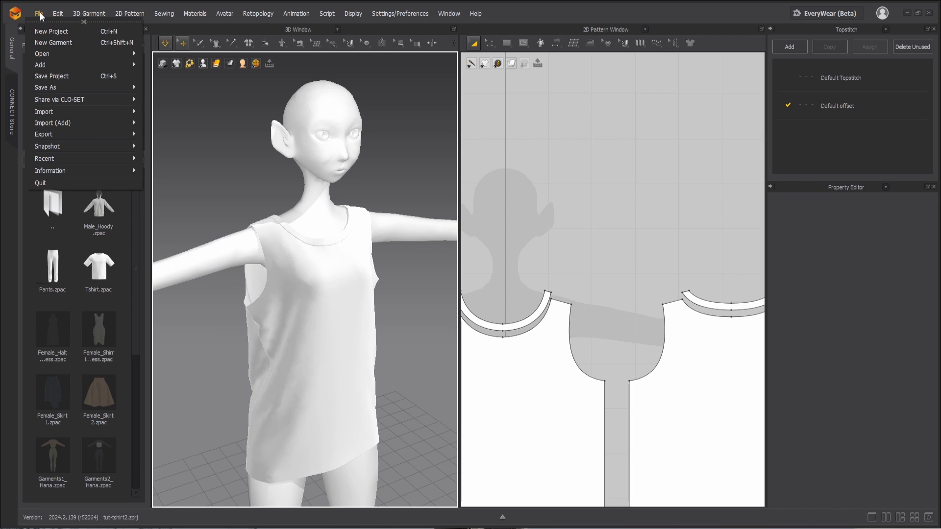
pyautogui.click(420, 149)
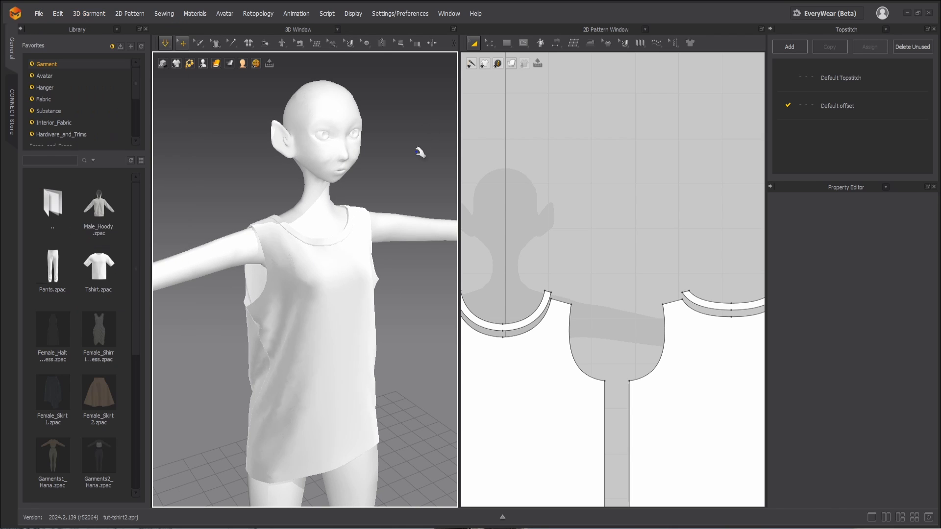
pyautogui.scroll(-4, 588, 251)
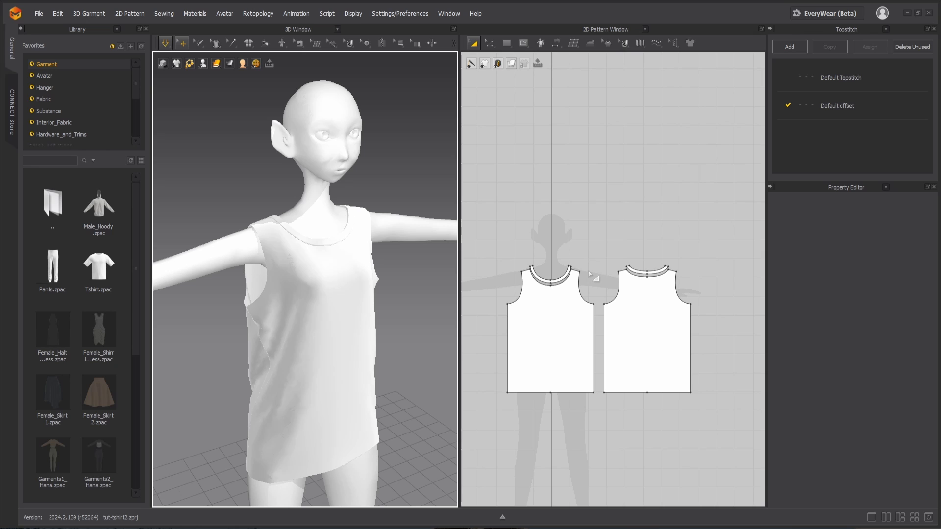
pyautogui.click(507, 43)
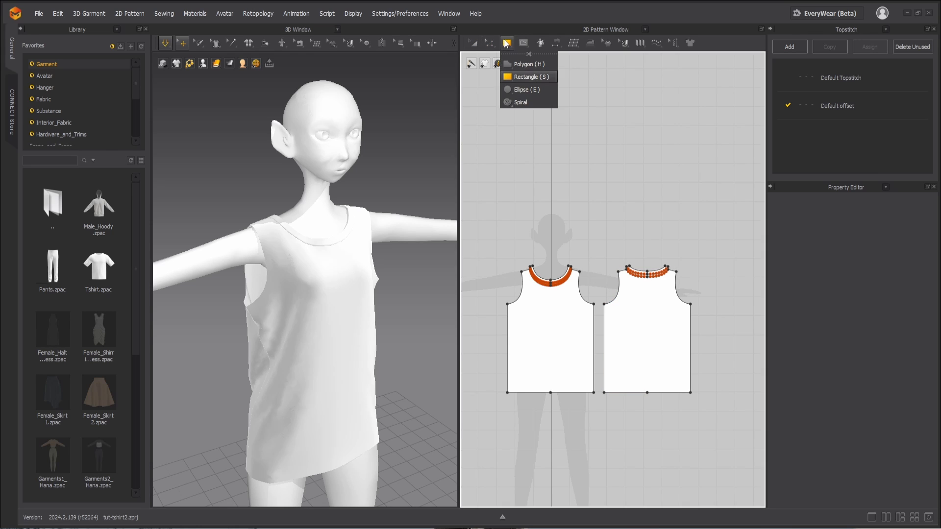
pyautogui.click(528, 64)
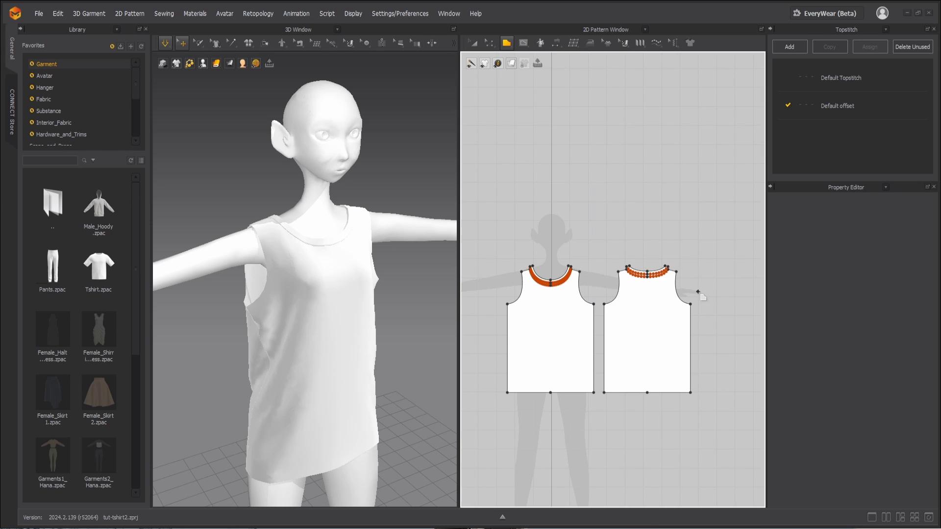
pyautogui.moveTo(571, 245); pyautogui.dragTo(604, 331)
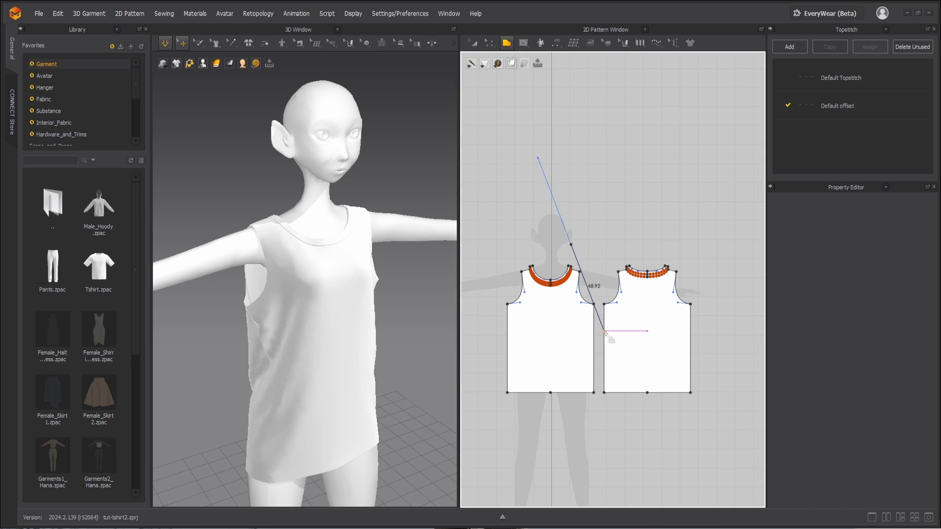
pyautogui.press('Escape')
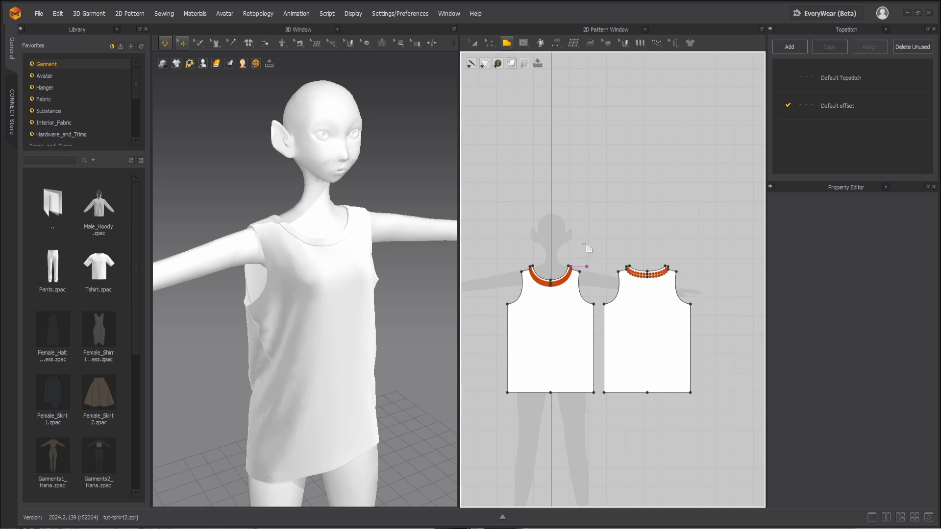
# Draw a tall, narrow rectangular pattern piece for a sleeve, about 43.8 in length, overlapping the front piece's shoulder and side
pyautogui.click(506, 43)
pyautogui.click(521, 81)
pyautogui.moveTo(568, 250); pyautogui.dragTo(596, 331)
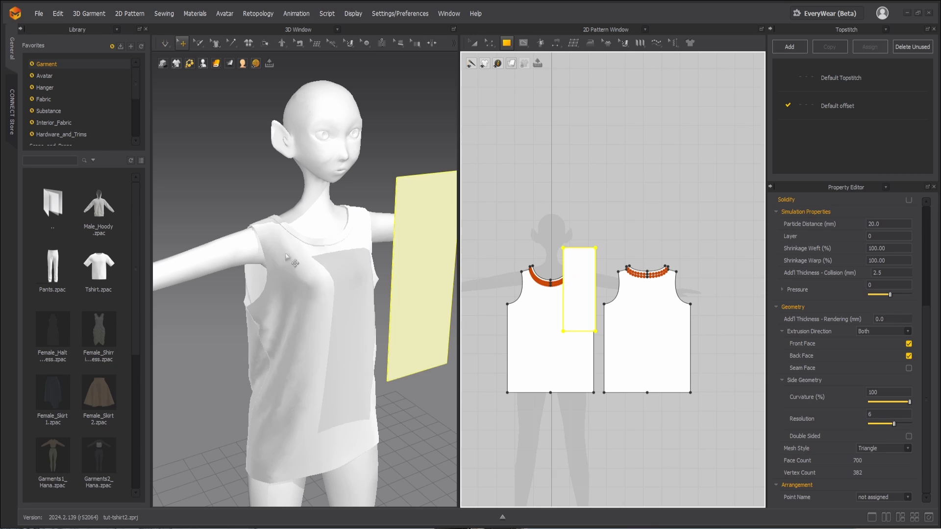
# Rotate the sleeve rectangle sideways in 3D and align it lengthwise over the avatar's left arm as seen from above
pyautogui.moveTo(321, 240); pyautogui.dragTo(360, 305, button='right')
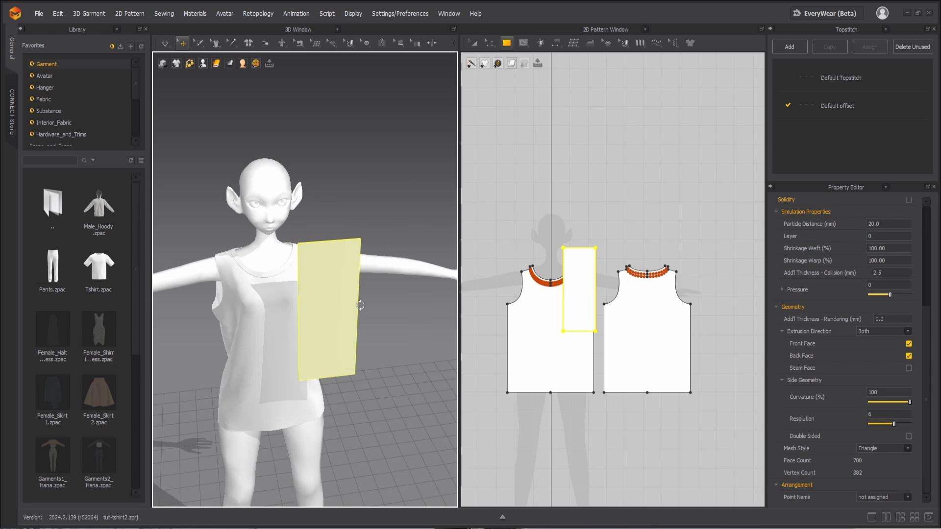
pyautogui.click(349, 299)
pyautogui.moveTo(351, 272); pyautogui.dragTo(342, 249)
pyautogui.moveTo(335, 314); pyautogui.dragTo(371, 300)
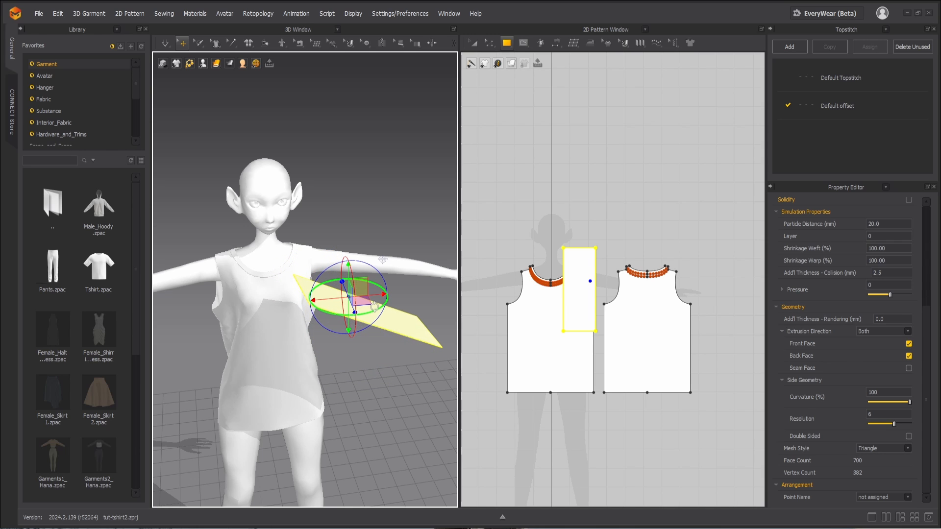
pyautogui.press('5')
pyautogui.scroll(-2, 372, 298)
pyautogui.moveTo(369, 334); pyautogui.dragTo(393, 293)
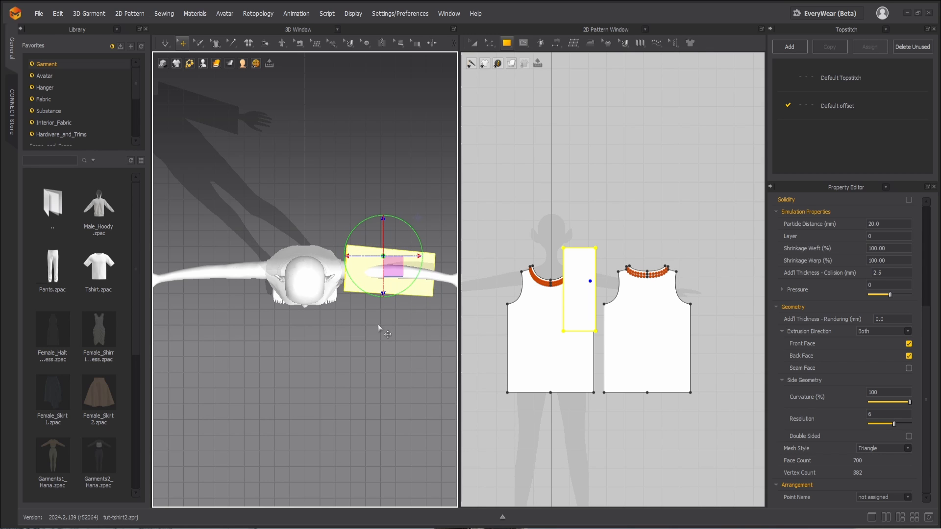
# Tilt the sleeve rectangle to follow the arm's slope in front view and raise it just above the arm
pyautogui.press('2')
pyautogui.scroll(2, 357, 284)
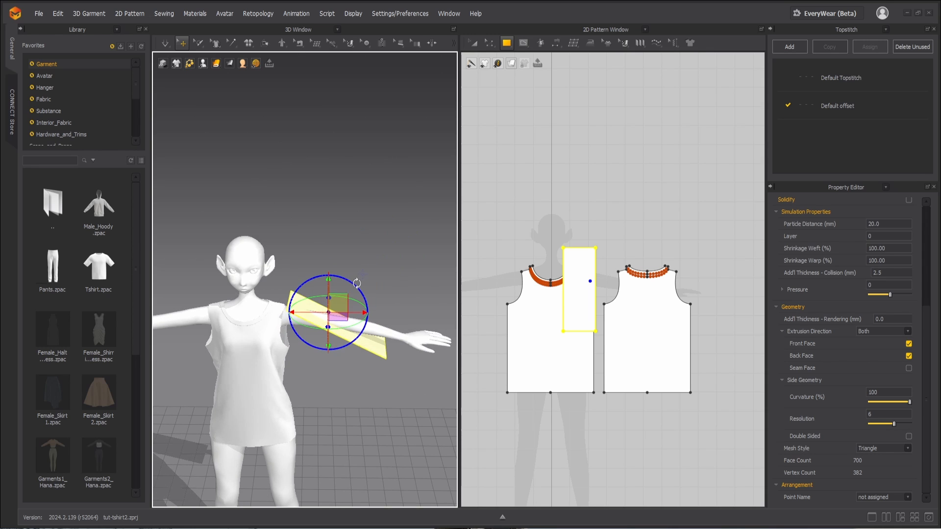
pyautogui.moveTo(357, 283); pyautogui.dragTo(337, 289)
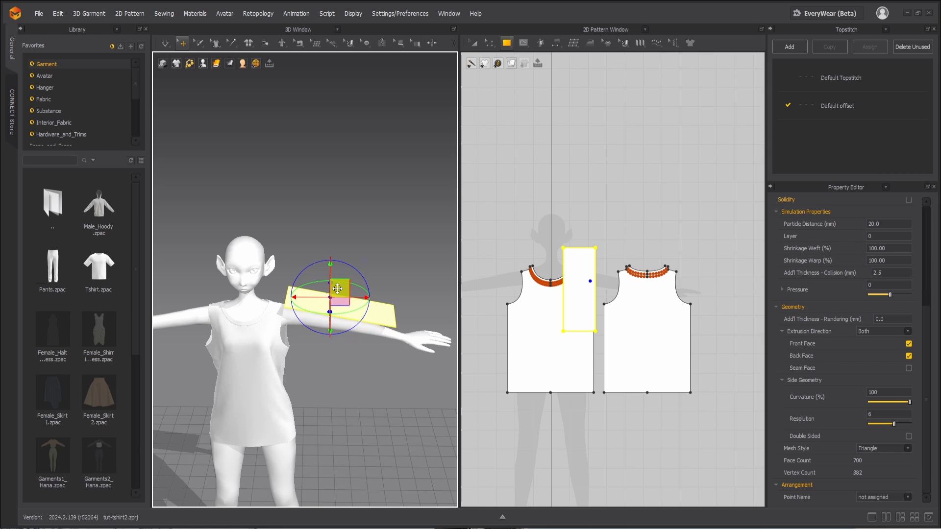
pyautogui.moveTo(365, 289); pyautogui.dragTo(319, 309, button='right')
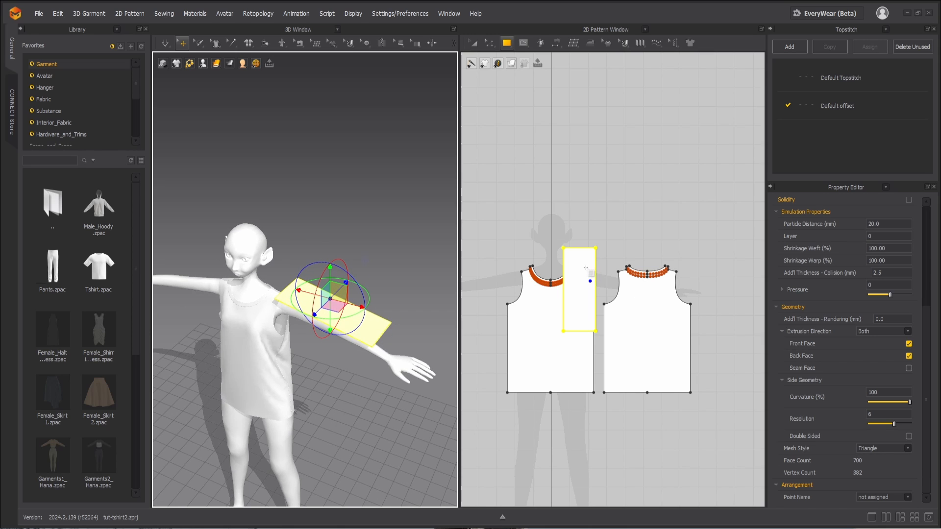
# Move the sleeve rectangle in the 2D pattern layout to the empty space beside the front piece's left shoulder
pyautogui.press('a')
pyautogui.moveTo(582, 267); pyautogui.dragTo(492, 253)
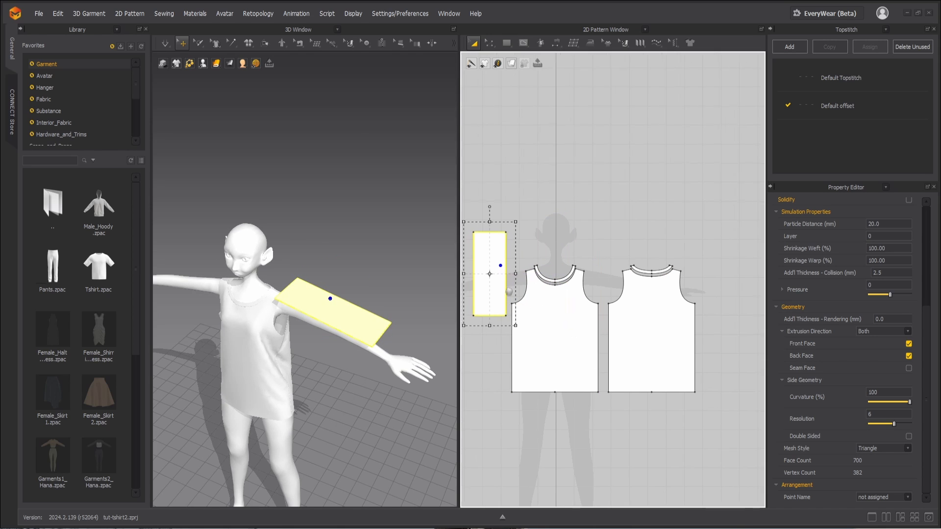
pyautogui.moveTo(509, 291); pyautogui.dragTo(579, 290, button='middle')
pyautogui.scroll(3, 562, 250)
pyautogui.moveTo(561, 259)
pyautogui.mouseDown()
pyautogui.moveTo(538, 226)
pyautogui.moveTo(553, 260)
pyautogui.moveTo(549, 249)
pyautogui.mouseUp()
# Unfold the sleeve rectangle across its right long edge with Unfold Symmetric Editing (with Sewing)
pyautogui.press('z')
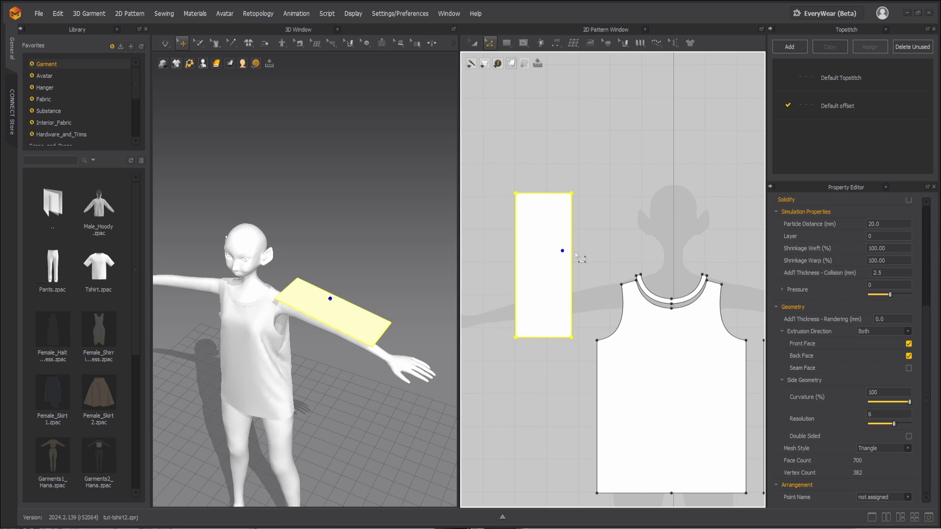
pyautogui.rightClick(572, 258)
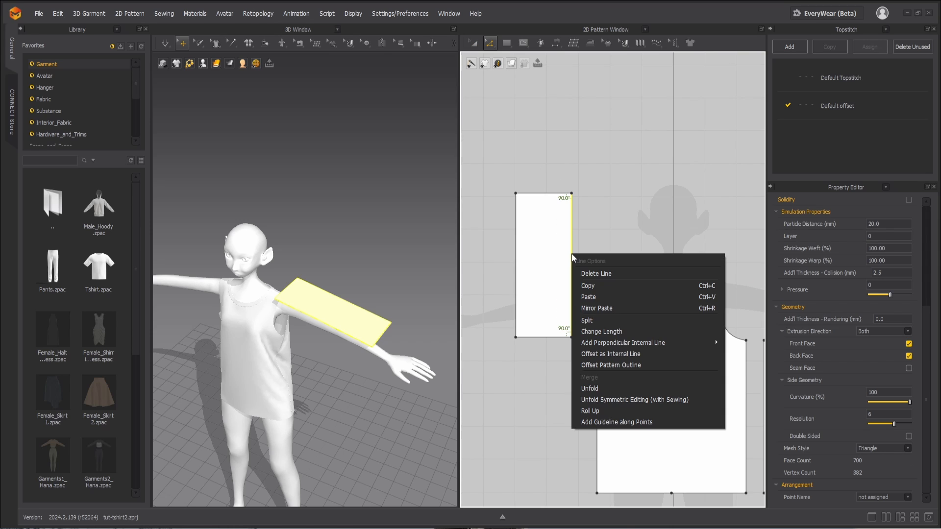
pyautogui.click(612, 400)
pyautogui.scroll(-2, 580, 263)
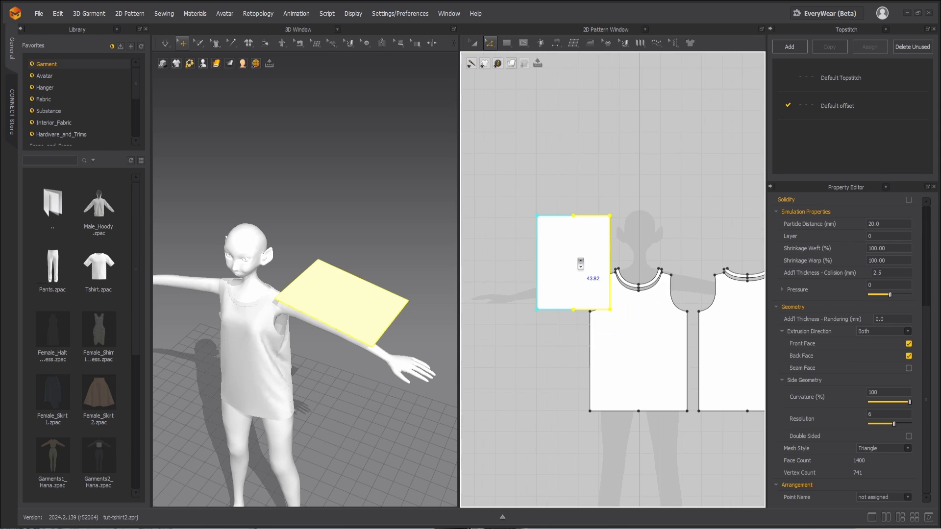
# Move the unfolded sleeve piece in the 2D layout to the empty space above and between the front and back pieces
pyautogui.press('a')
pyautogui.moveTo(646, 298); pyautogui.dragTo(571, 348, button='middle')
pyautogui.moveTo(513, 307); pyautogui.dragTo(638, 253)
pyautogui.scroll(3, 647, 249)
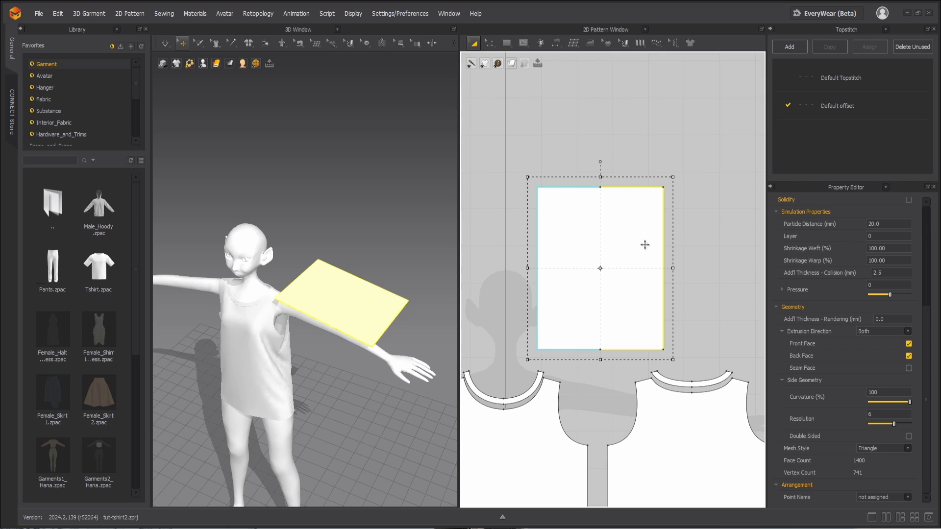
# Add two points near the upper end of the sleeve's long edge and delete the upper corner point to form a peaked top
pyautogui.press('x')
pyautogui.click(538, 223)
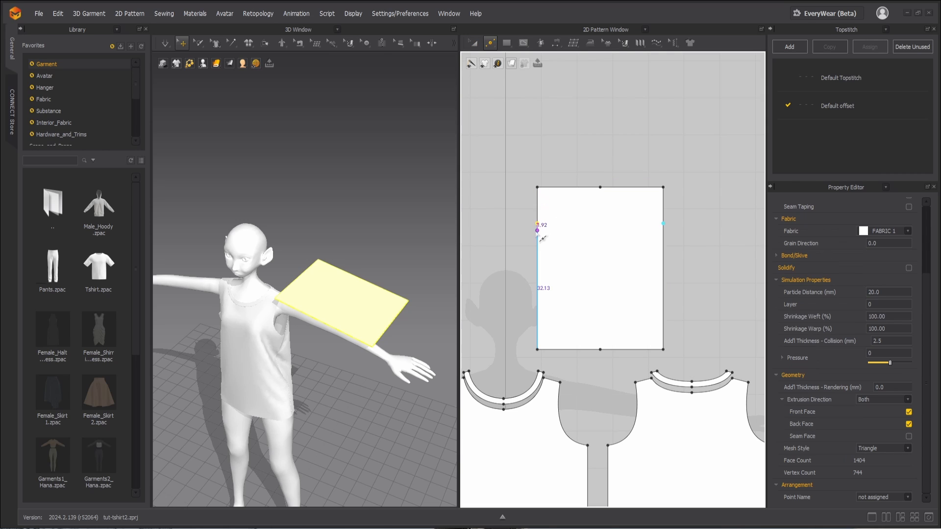
pyautogui.click(537, 234)
pyautogui.press('z')
pyautogui.moveTo(526, 176); pyautogui.dragTo(551, 197)
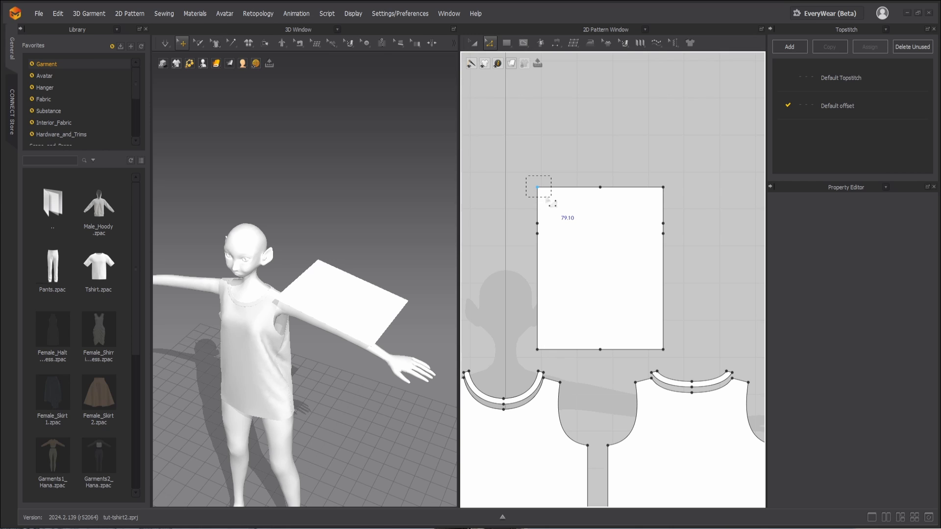
pyautogui.moveTo(551, 198); pyautogui.dragTo(551, 196)
pyautogui.press('Delete')
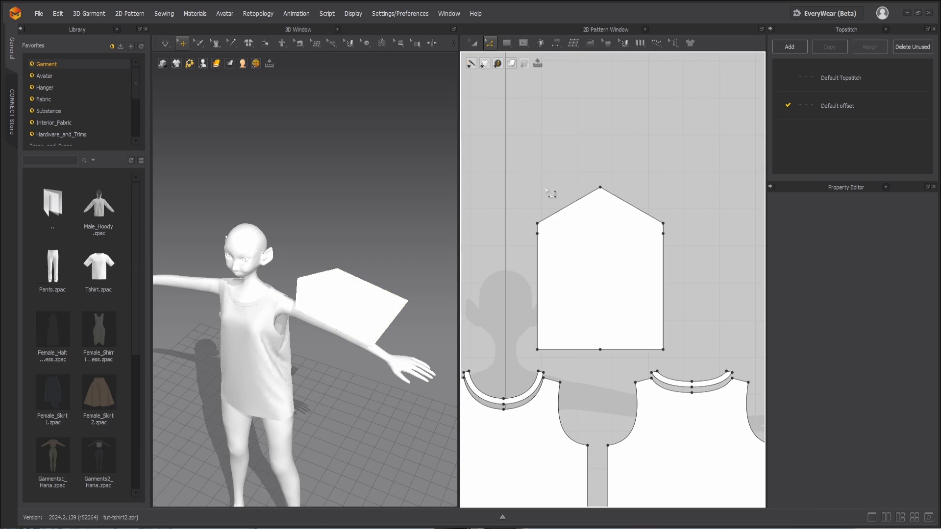
# Bow the slanted top edges outward into a rounded sleeve cap and move the curves' lower end points inward
pyautogui.scroll(3, 584, 214)
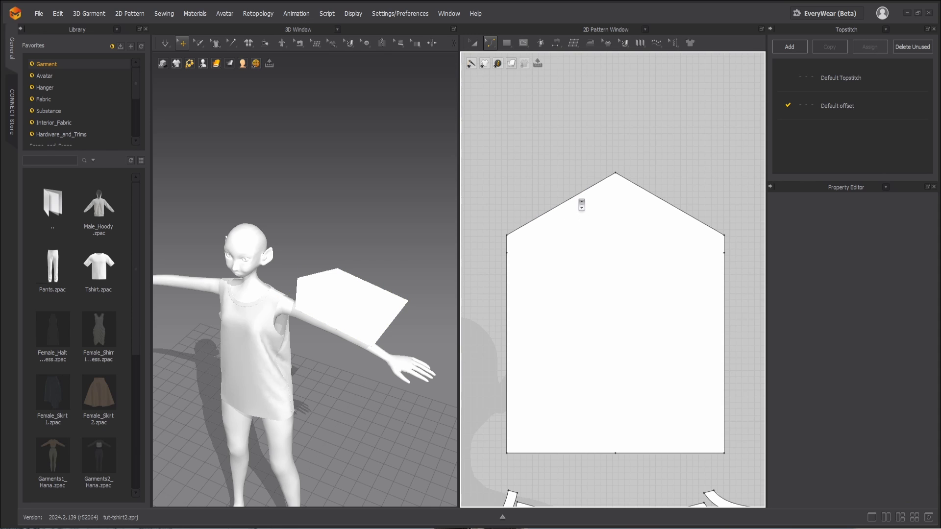
pyautogui.moveTo(576, 195); pyautogui.dragTo(571, 191)
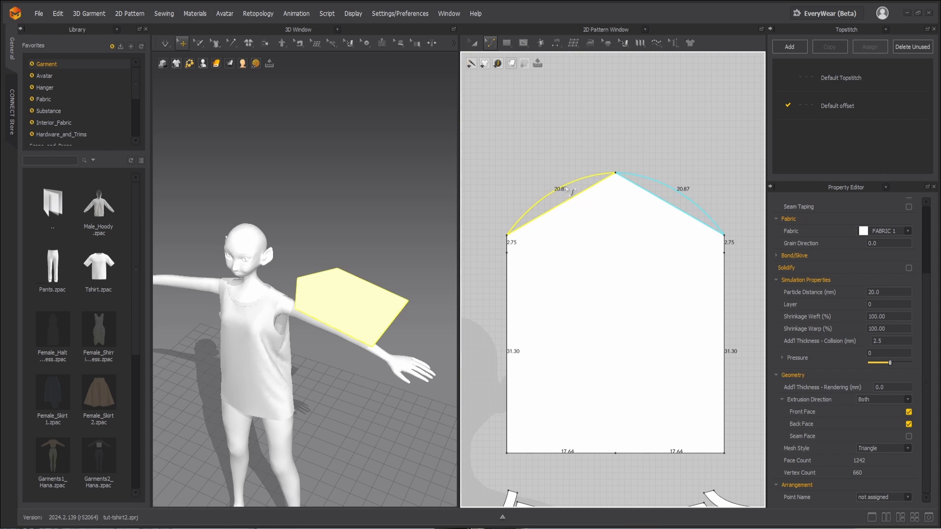
pyautogui.press('v')
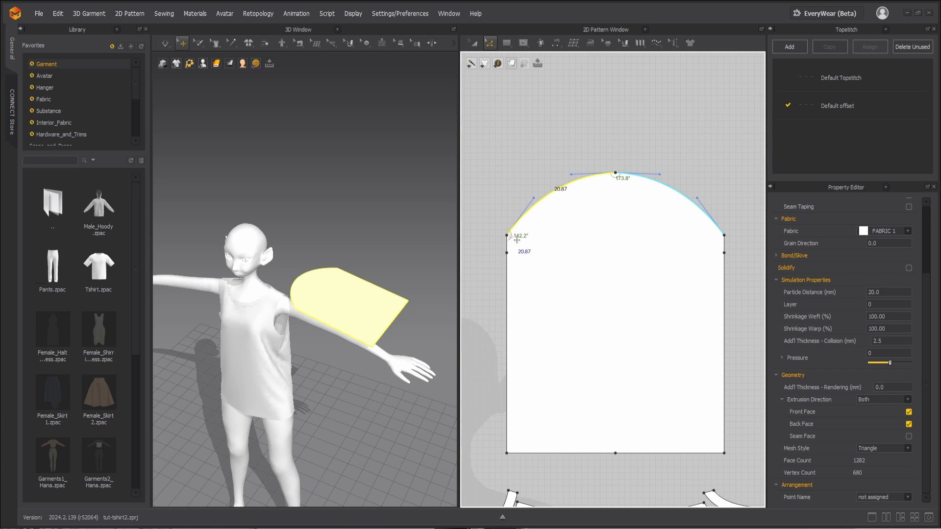
pyautogui.moveTo(517, 239); pyautogui.dragTo(543, 241)
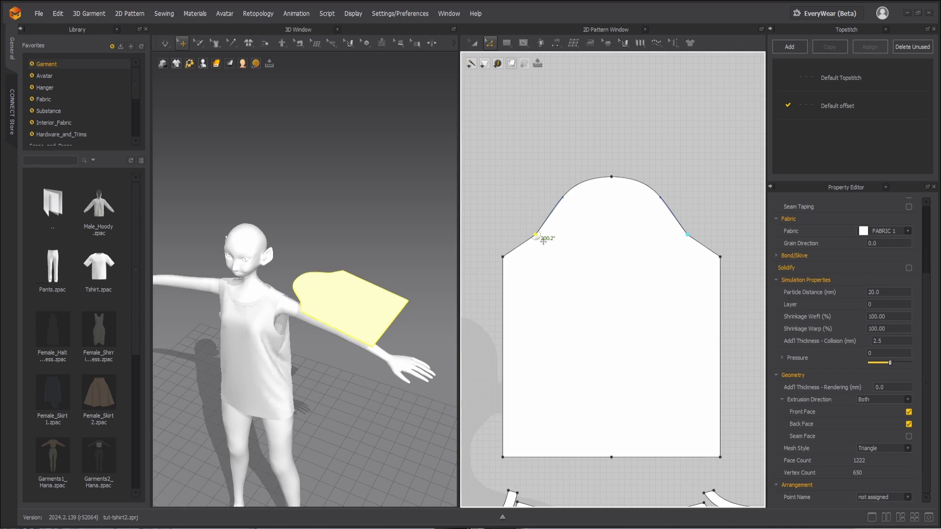
# Compare the combined length of the sleeve cap's side segments with the length of the front piece's armhole curve
pyautogui.click(551, 235)
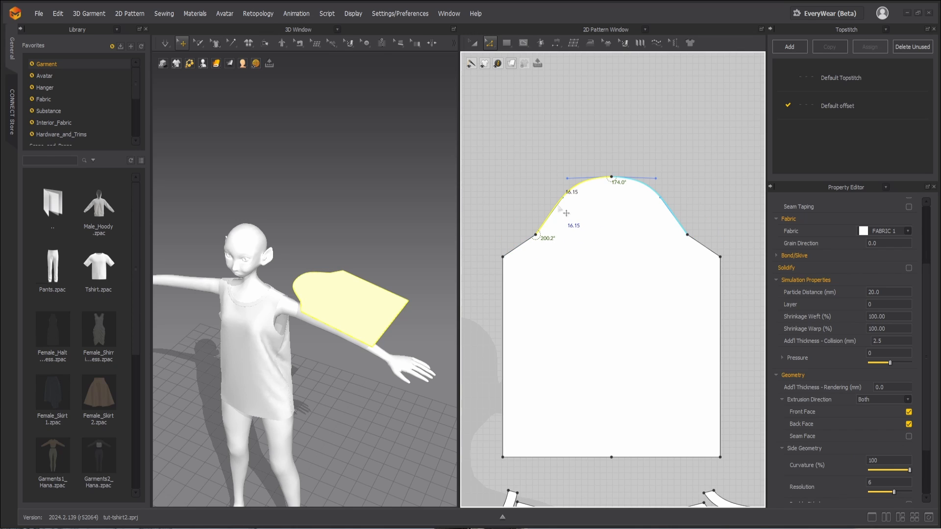
pyautogui.keyDown('shift'); pyautogui.click(519, 245); pyautogui.keyUp('shift')
pyautogui.moveTo(556, 326); pyautogui.dragTo(614, 135, button='middle')
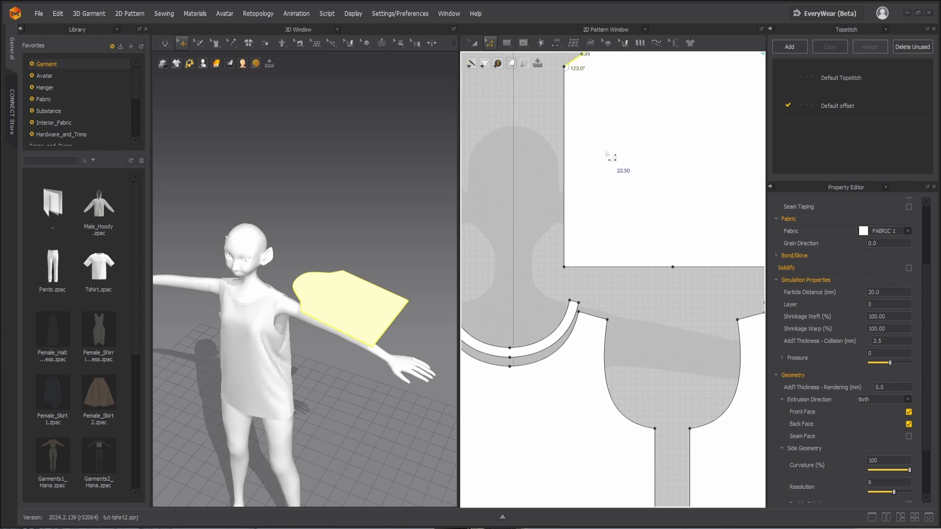
pyautogui.scroll(-2, 610, 297)
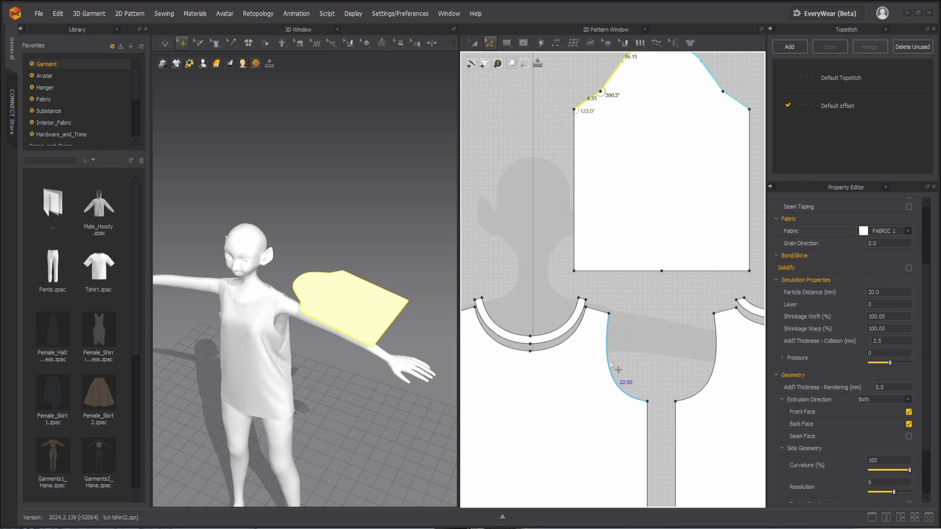
pyautogui.click(618, 370)
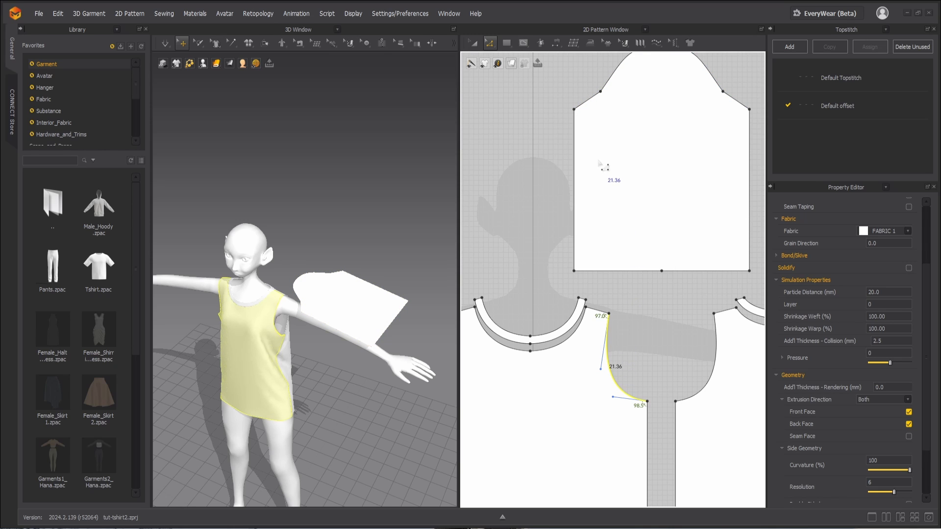
# Narrow the sleeve by moving its long edges inward about 0.91, and lower the cap's top point slightly
pyautogui.moveTo(600, 164); pyautogui.dragTo(574, 232, button='middle')
pyautogui.click(559, 219)
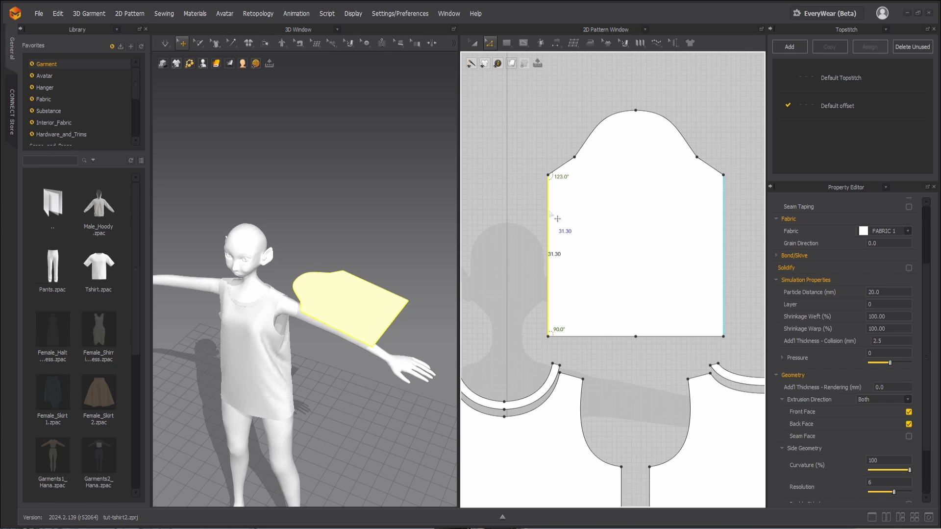
pyautogui.moveTo(557, 218); pyautogui.dragTo(560, 218)
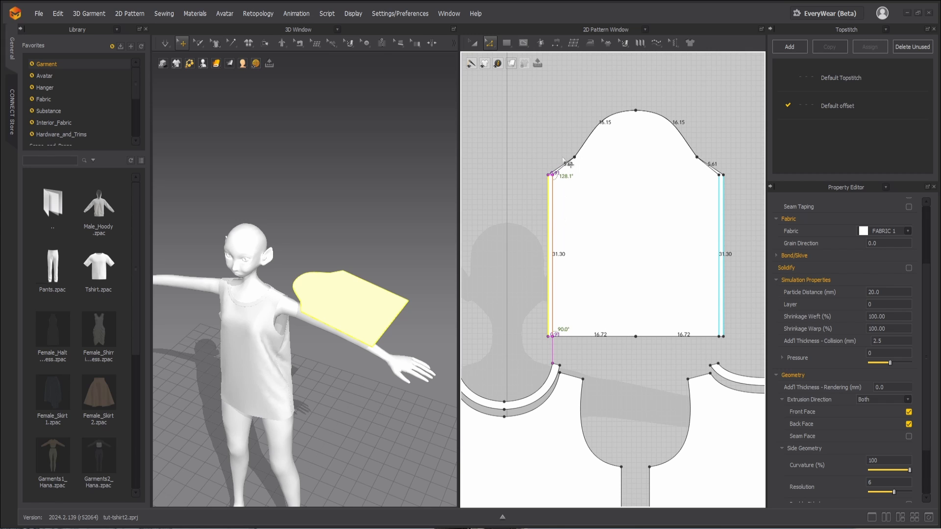
pyautogui.scroll(3, 603, 133)
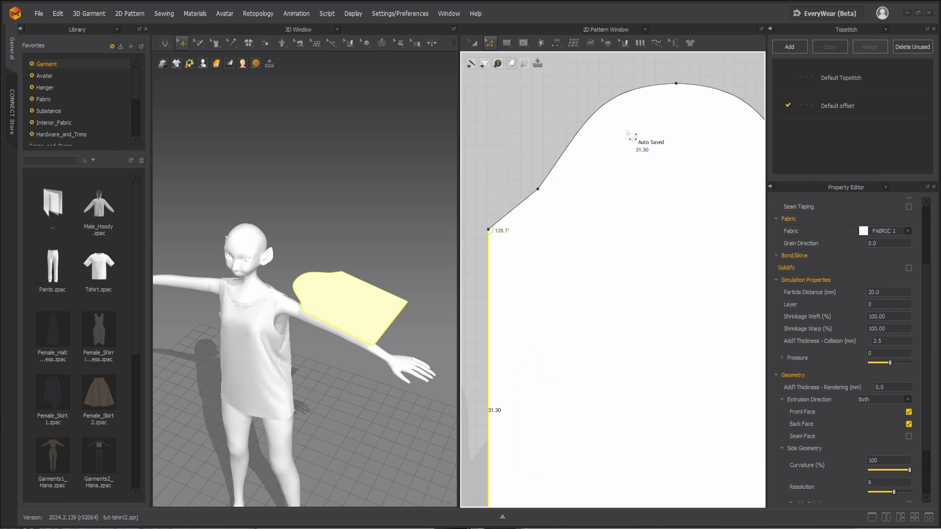
pyautogui.scroll(-4, 630, 133)
pyautogui.moveTo(634, 132); pyautogui.dragTo(638, 150)
# Check the sleeve cap's main curve length and bend the short underarm edges inward into smooth concave curves
pyautogui.click(586, 146)
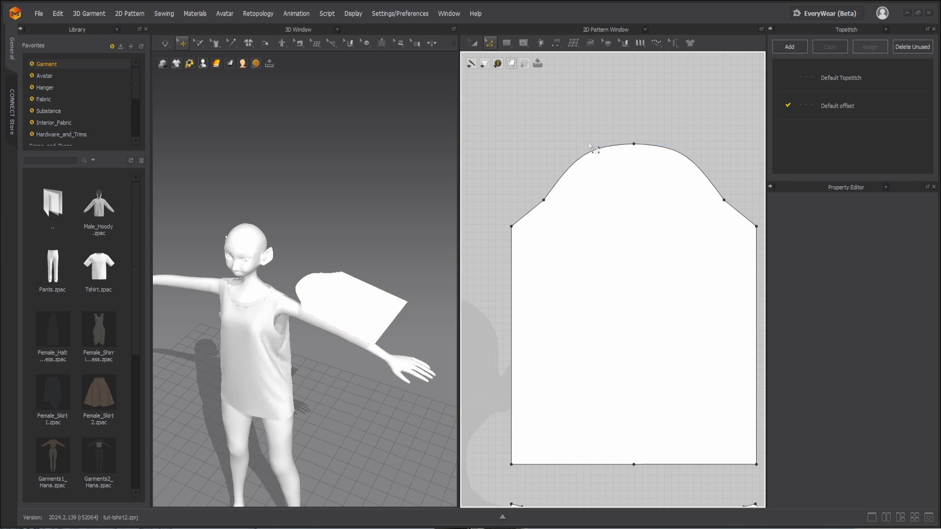
pyautogui.click(597, 153)
pyautogui.moveTo(585, 146); pyautogui.dragTo(587, 145)
pyautogui.press('c')
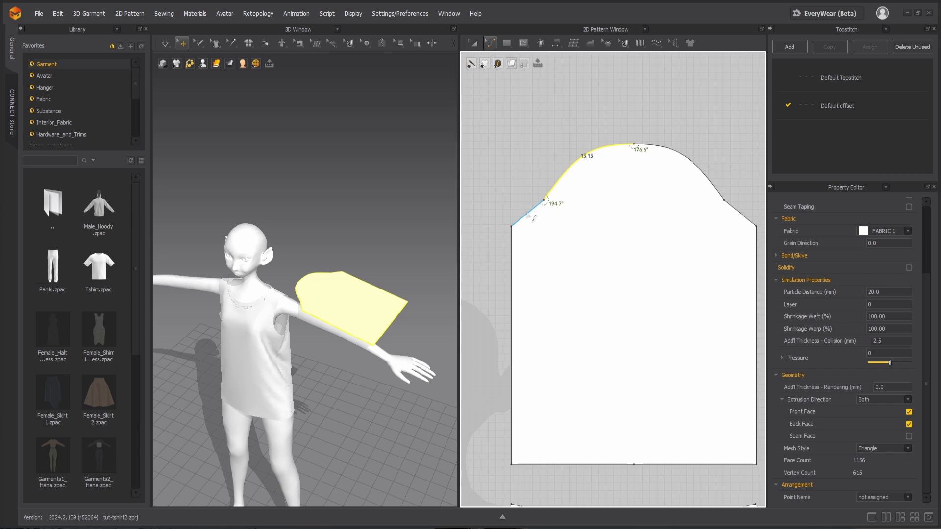
pyautogui.moveTo(528, 214); pyautogui.dragTo(535, 222)
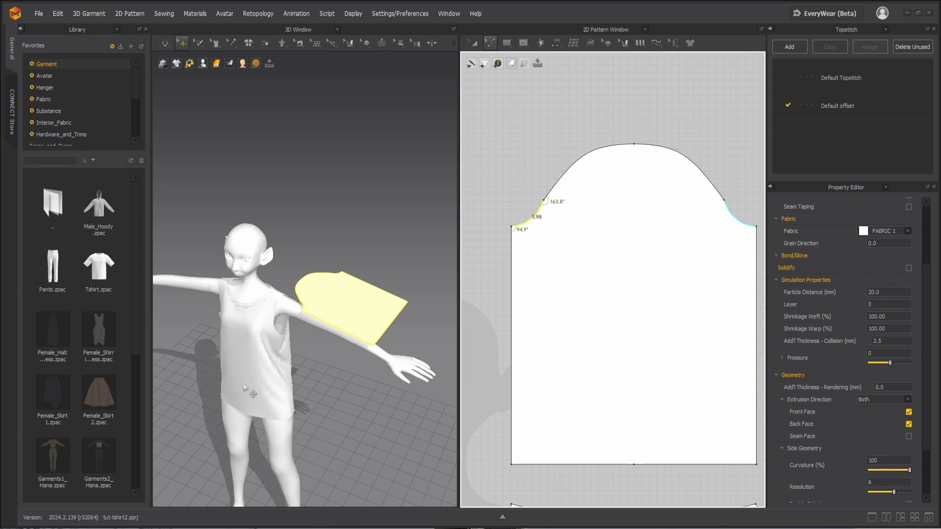
# Remove Linked Editing from the sleeve piece so its two halves can be handled independently
pyautogui.scroll(5, 362, 321)
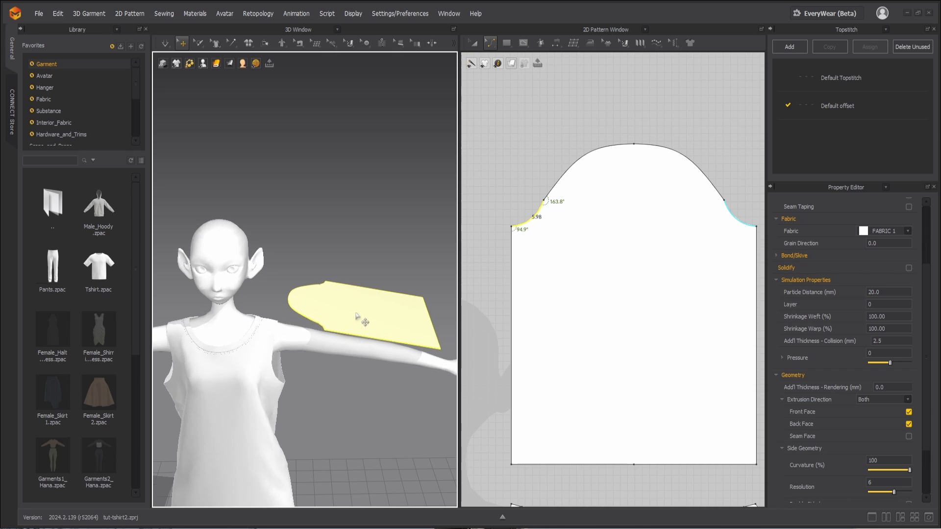
pyautogui.press('n')
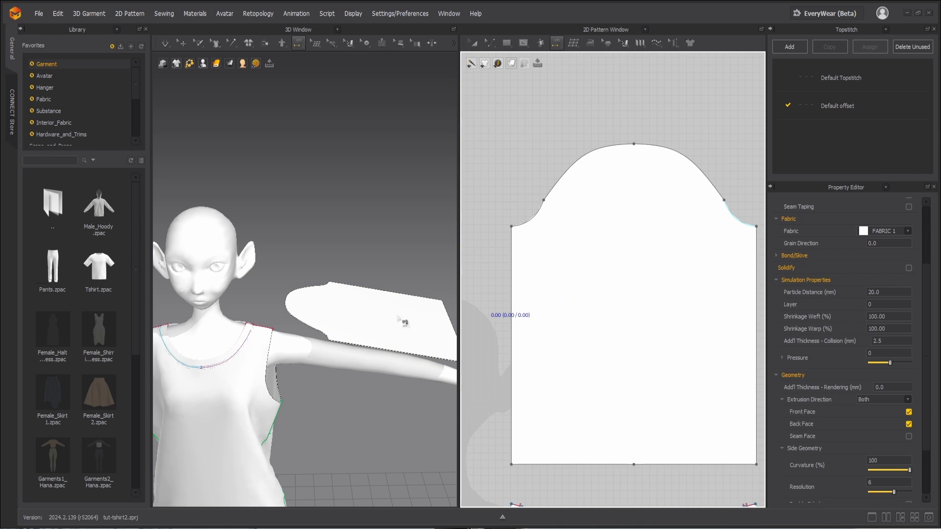
pyautogui.scroll(-3, 605, 247)
pyautogui.press('a')
pyautogui.click(605, 242)
pyautogui.rightClick(602, 245)
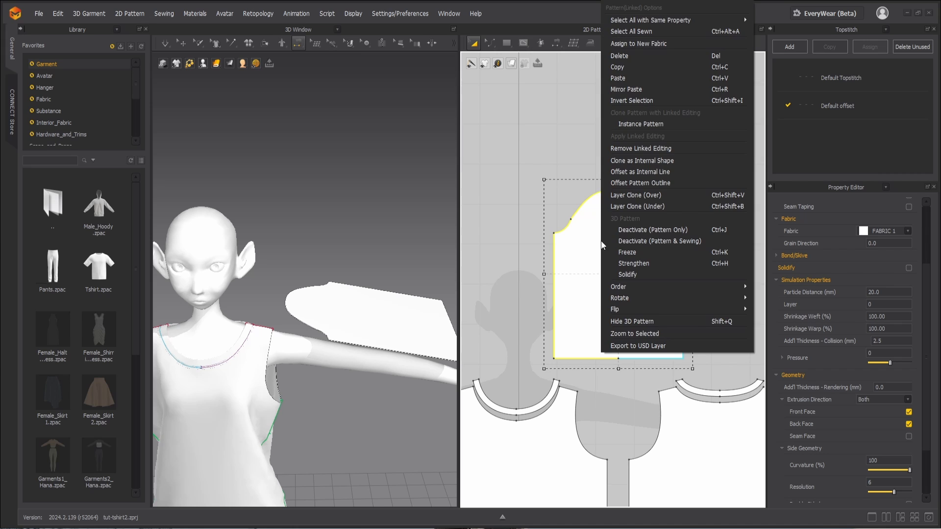
pyautogui.click(584, 254)
pyautogui.rightClick(582, 249)
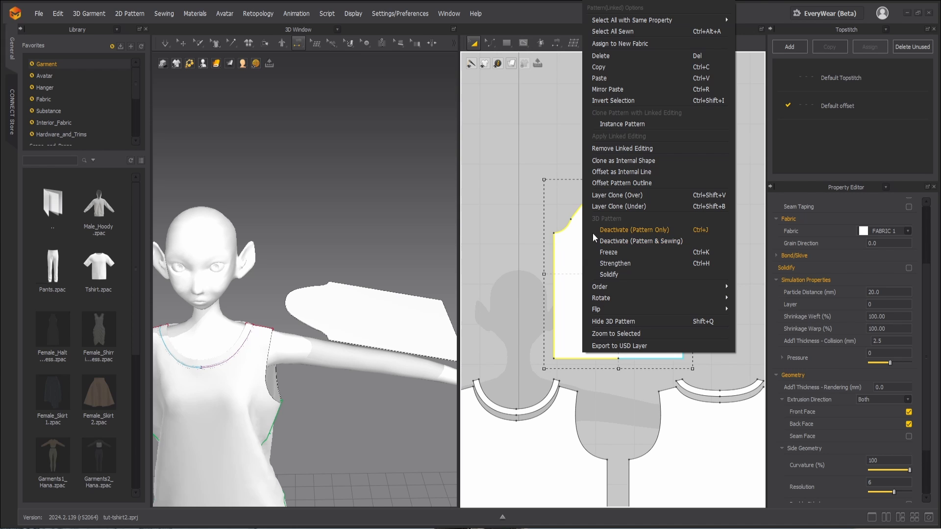
pyautogui.click(623, 148)
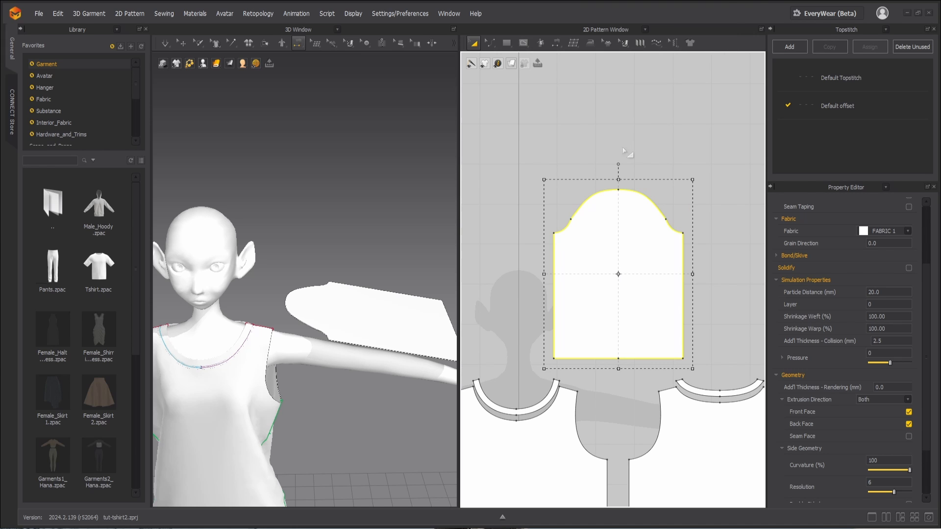
# Collapse the Topstitch and Property Editor docks to widen the workspace and frame the sleeve, front and back pieces
pyautogui.scroll(-1, 649, 348)
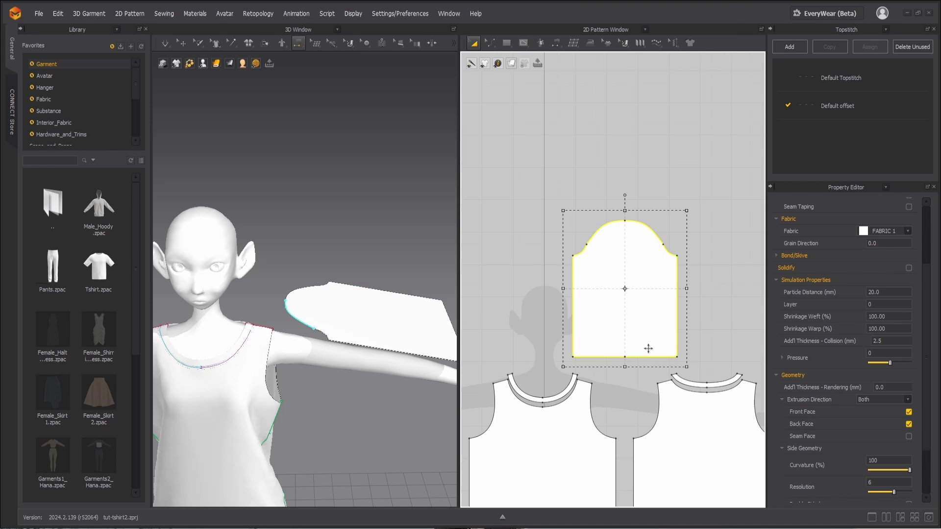
pyautogui.click(771, 28)
pyautogui.click(768, 28)
pyautogui.scroll(-2, 724, 288)
pyautogui.moveTo(724, 286); pyautogui.dragTo(686, 154, button='middle')
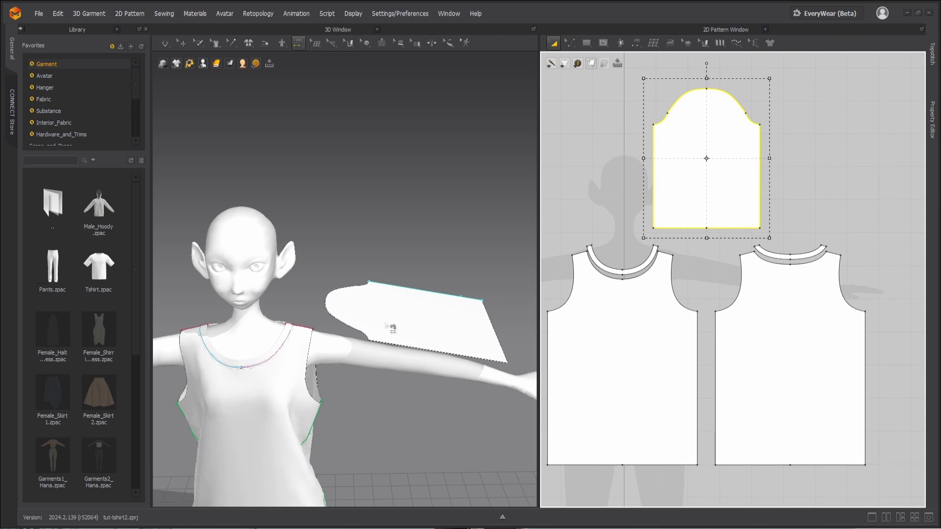
# Sew the front half of the sleeve cap to the front armhole and extend the seam to the sleeve's underarm corner
pyautogui.click(330, 314)
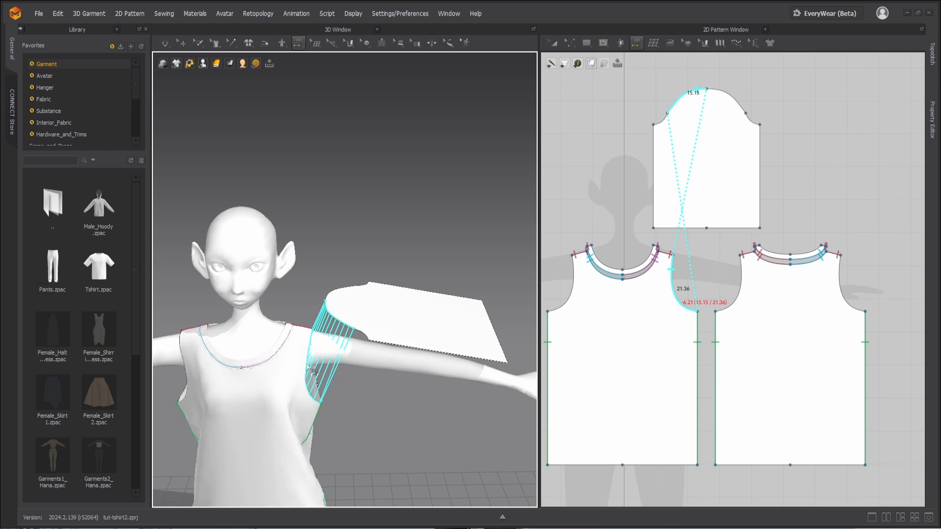
pyautogui.click(674, 286)
pyautogui.press('b')
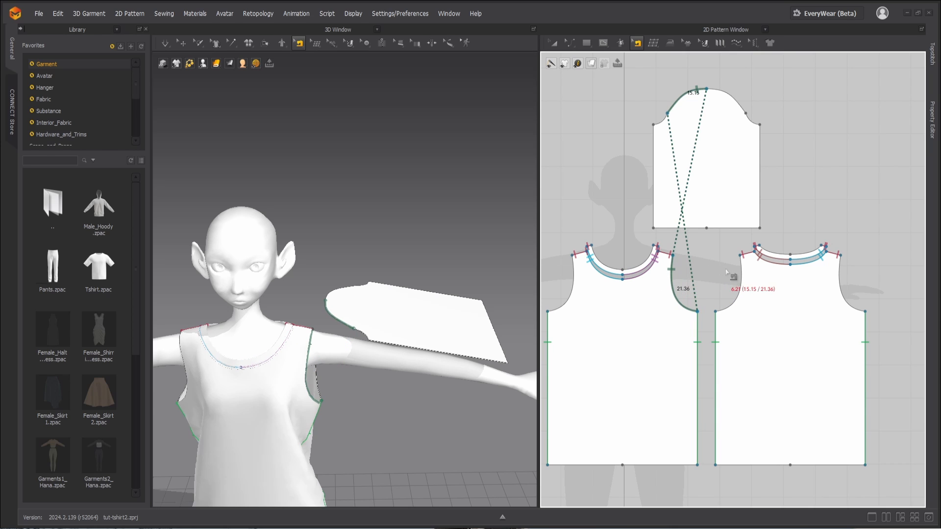
pyautogui.scroll(4, 684, 104)
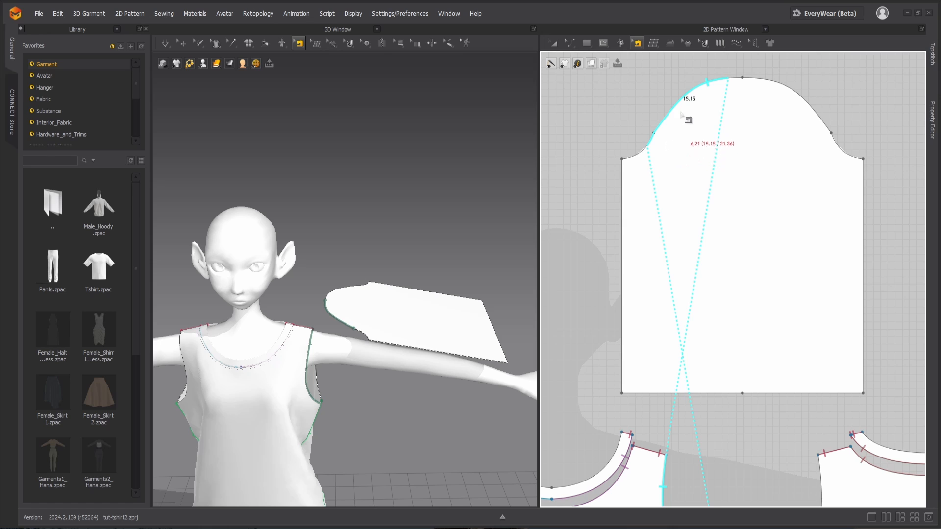
pyautogui.click(667, 120)
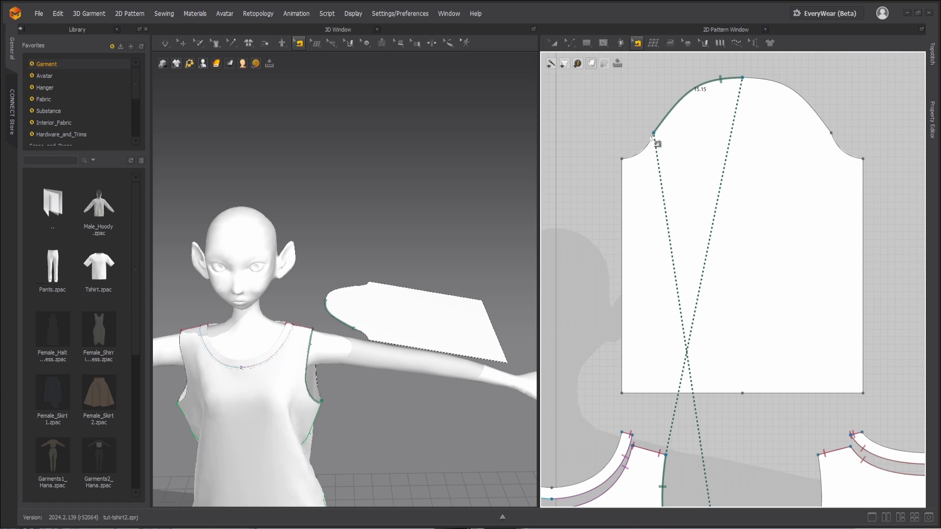
pyautogui.click(622, 159)
# Sew the back half of the sleeve cap to the back armhole and extend the seam to the opposite underarm corner
pyautogui.moveTo(434, 280); pyautogui.dragTo(362, 311, button='right')
pyautogui.press('n')
pyautogui.click(338, 344)
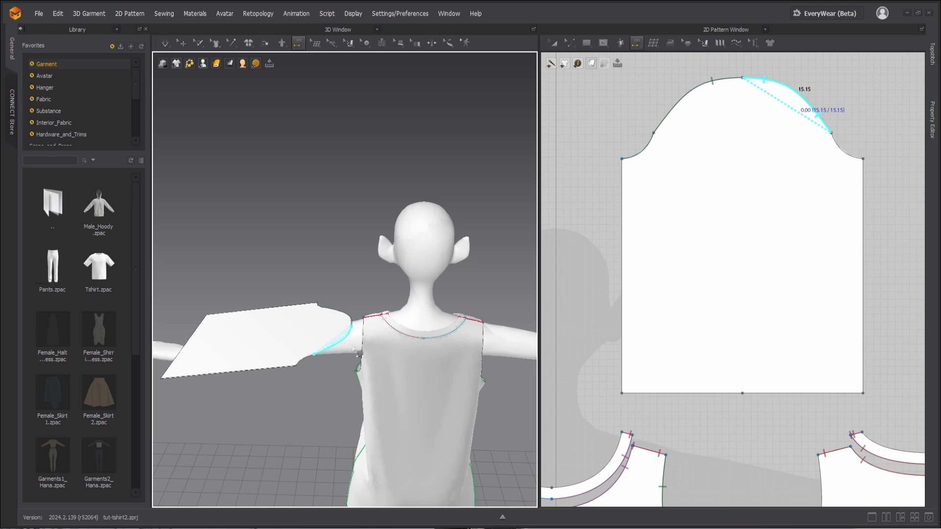
pyautogui.click(366, 371)
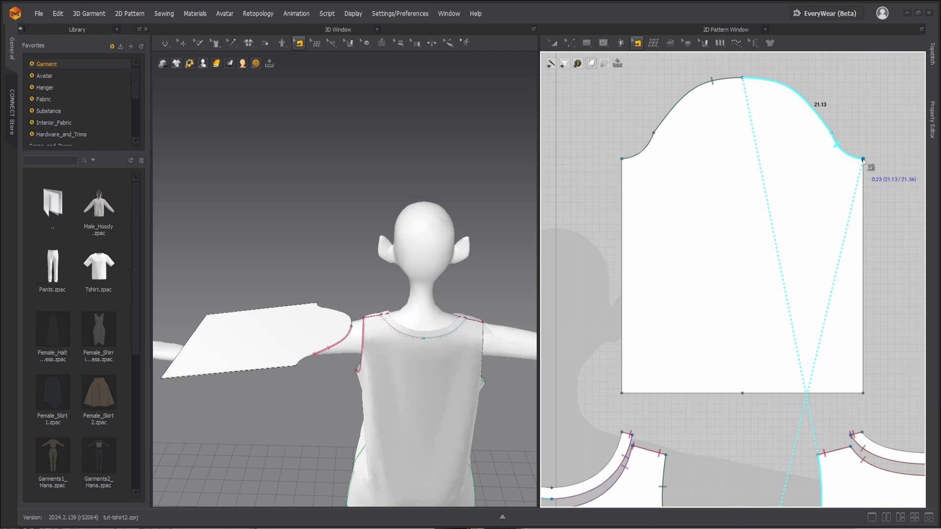
pyautogui.click(863, 159)
# Reposition the sleeve piece in 3D closer to the shoulder and centred above the arm
pyautogui.scroll(-4, 436, 252)
pyautogui.moveTo(436, 252); pyautogui.dragTo(504, 286, button='right')
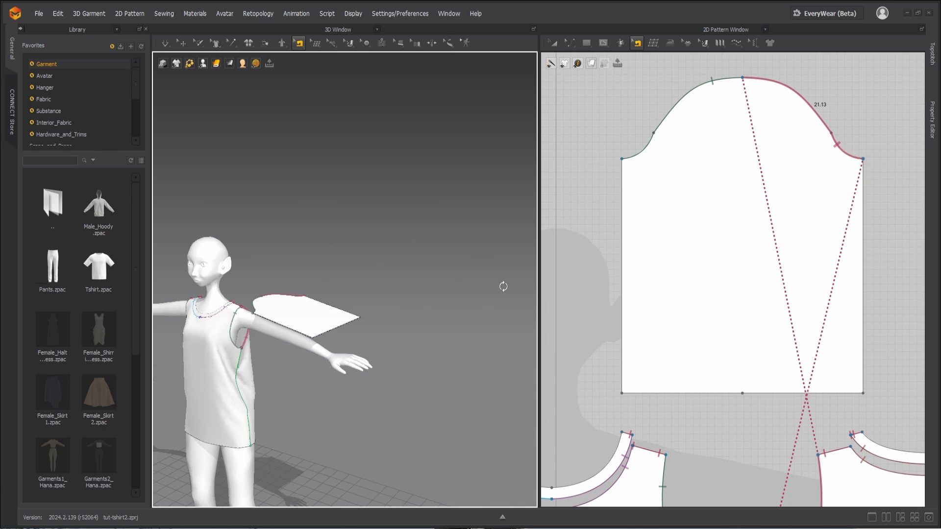
pyautogui.moveTo(391, 324); pyautogui.dragTo(366, 366, button='right')
pyautogui.press('q')
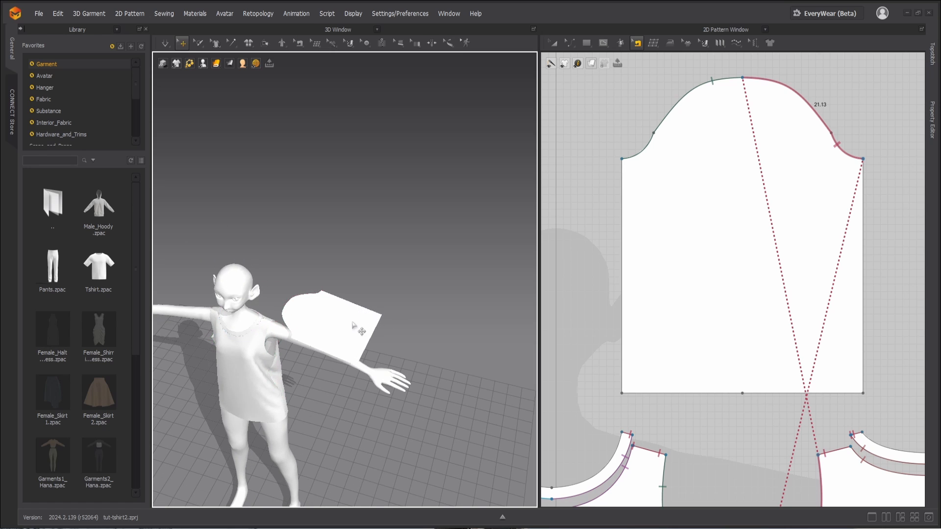
pyautogui.moveTo(349, 321); pyautogui.dragTo(336, 331)
pyautogui.moveTo(438, 340); pyautogui.dragTo(291, 348, button='right')
pyautogui.moveTo(317, 319); pyautogui.dragTo(307, 317)
# Simulate the garment and pull the sleeve down so it drapes over the arm and joins the armhole
pyautogui.moveTo(311, 344); pyautogui.dragTo(388, 319, button='right')
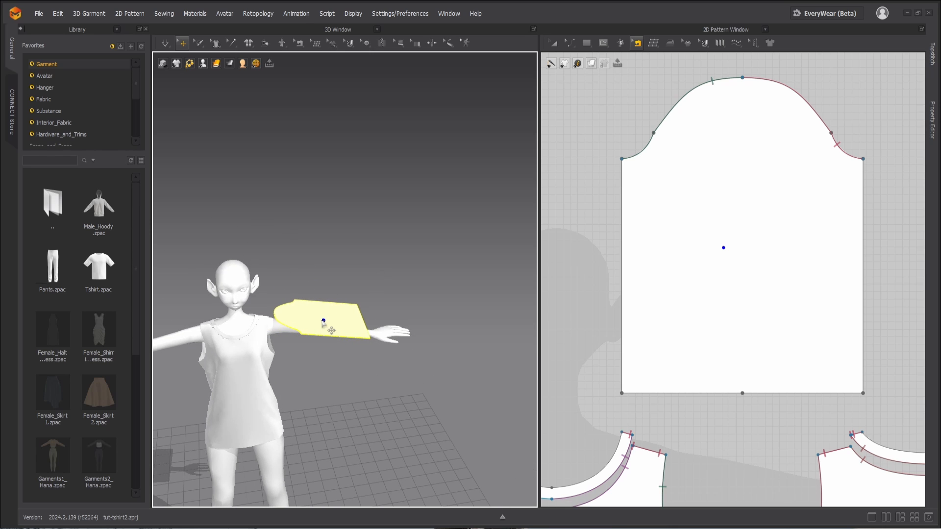
pyautogui.press('space')
pyautogui.moveTo(324, 322)
pyautogui.mouseDown()
pyautogui.moveTo(334, 339)
pyautogui.moveTo(343, 330)
pyautogui.moveTo(337, 334)
pyautogui.mouseUp()
pyautogui.press('space')
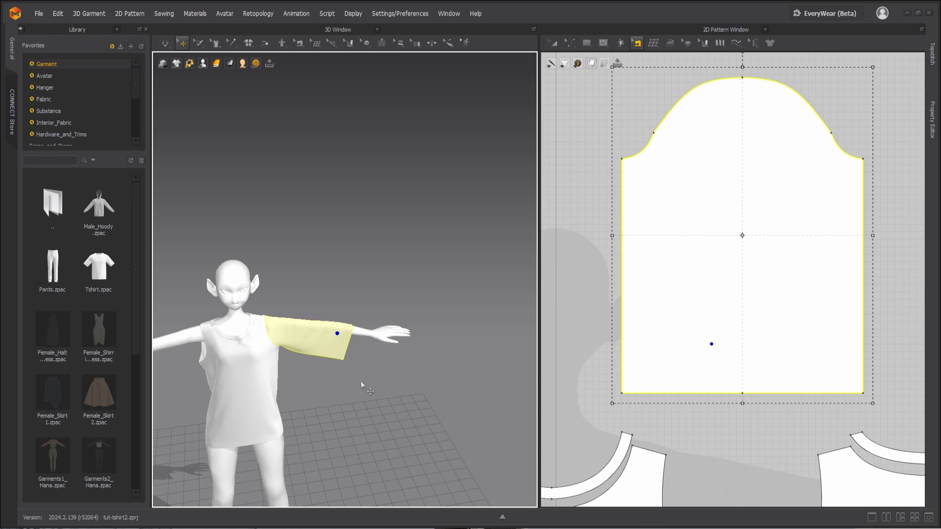
pyautogui.moveTo(361, 381)
pyautogui.mouseDown(button='right')
pyautogui.moveTo(317, 319)
pyautogui.moveTo(365, 370)
pyautogui.mouseUp(button='right')
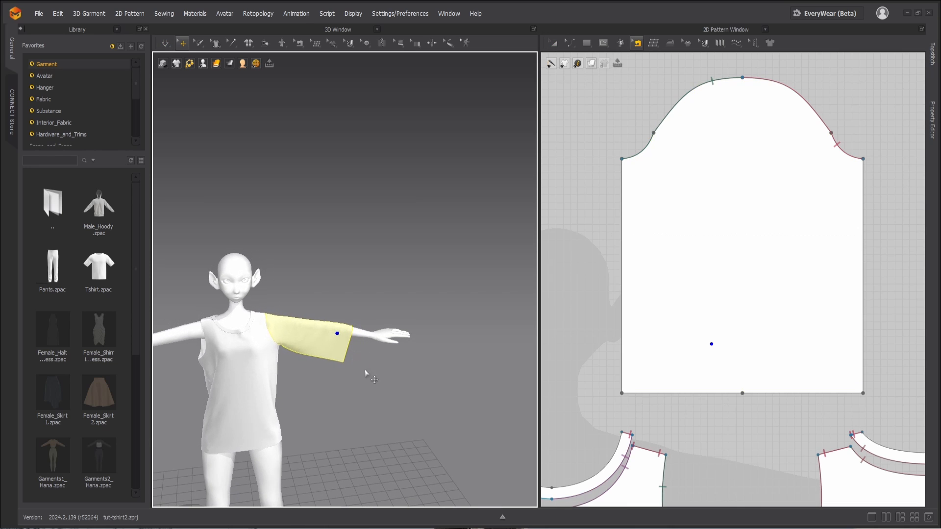
# Move the sleeve pattern higher in the 2D layout to leave room below its hem
pyautogui.scroll(-2, 377, 312)
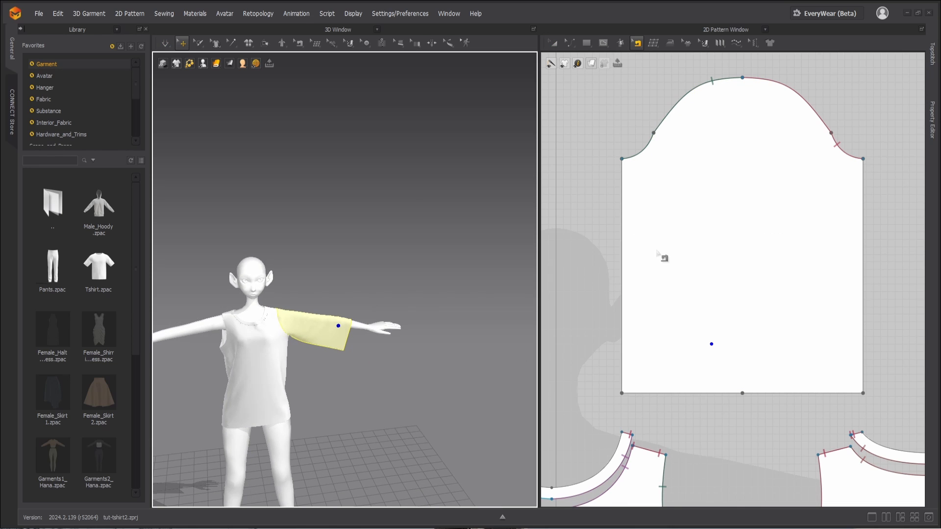
pyautogui.scroll(-2, 657, 254)
pyautogui.press('a')
pyautogui.moveTo(669, 272); pyautogui.dragTo(664, 210)
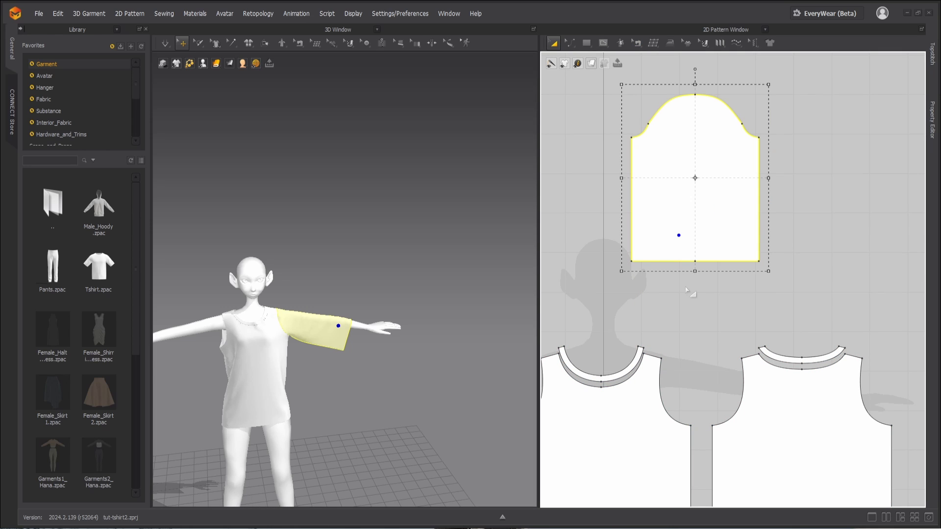
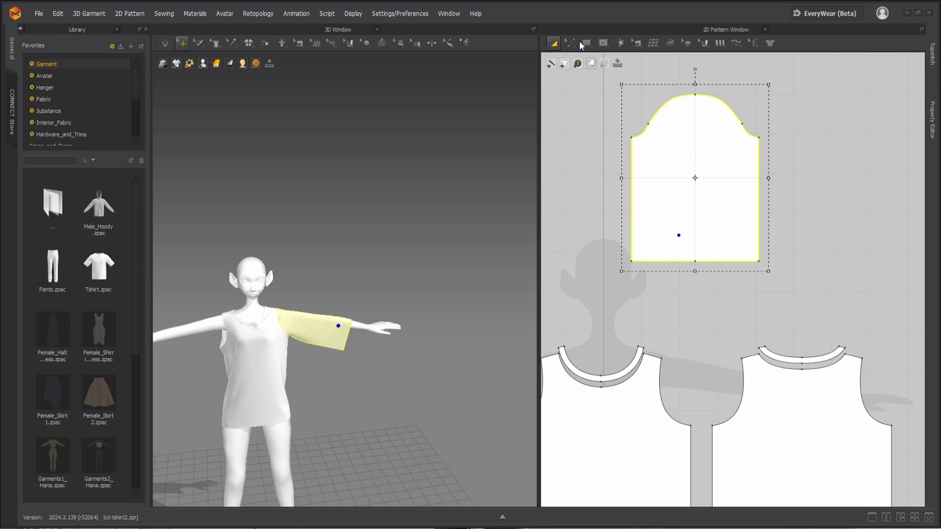
# Draw a rectangular cuff pattern about 7.85 high just below the sleeve hem and move it closer to the wrist in 3D
pyautogui.click(586, 44)
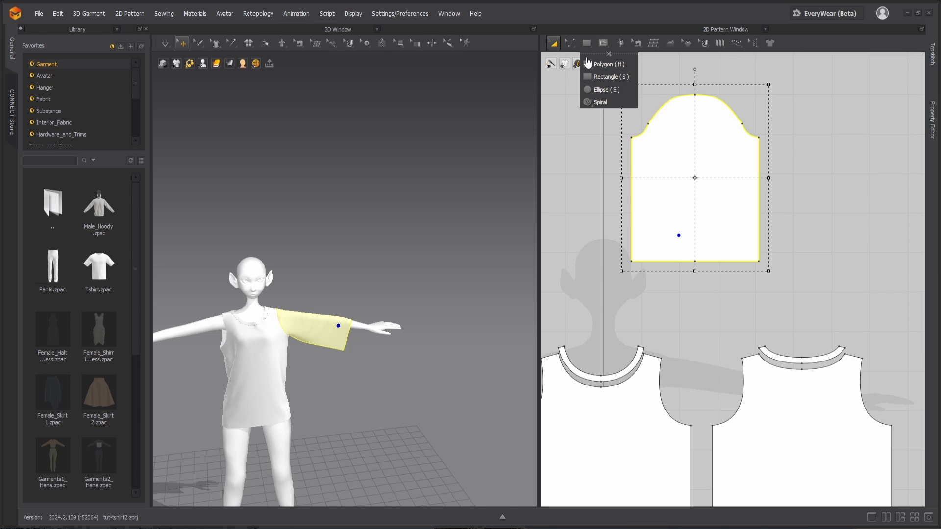
pyautogui.click(608, 77)
pyautogui.scroll(2, 639, 289)
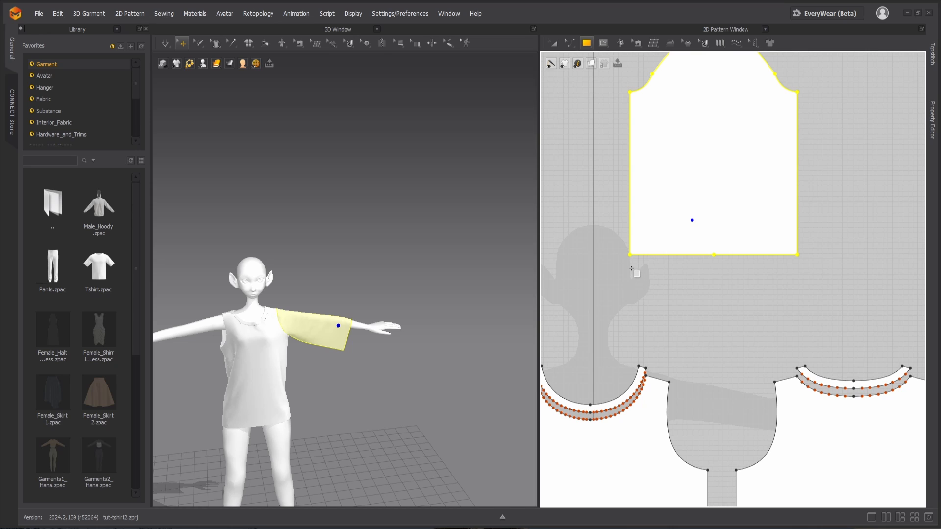
pyautogui.moveTo(629, 260); pyautogui.dragTo(711, 300)
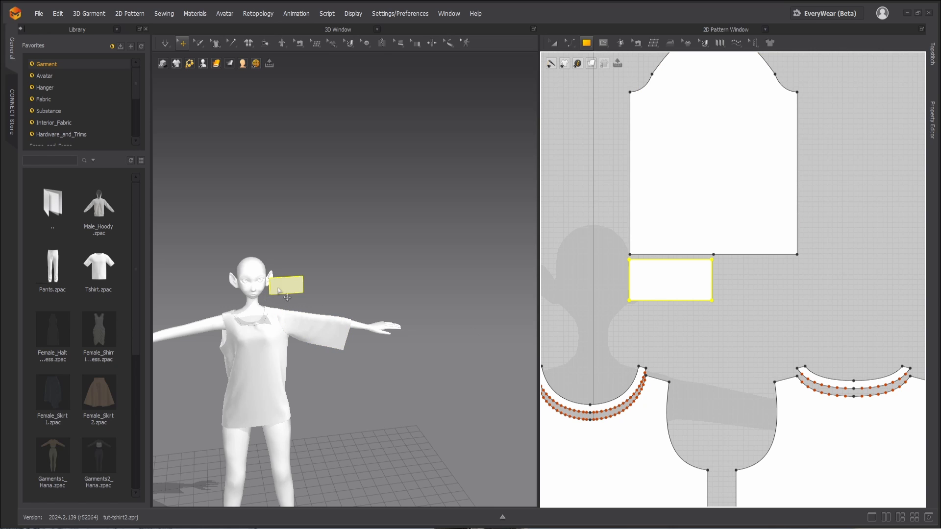
pyautogui.moveTo(287, 297); pyautogui.dragTo(359, 305)
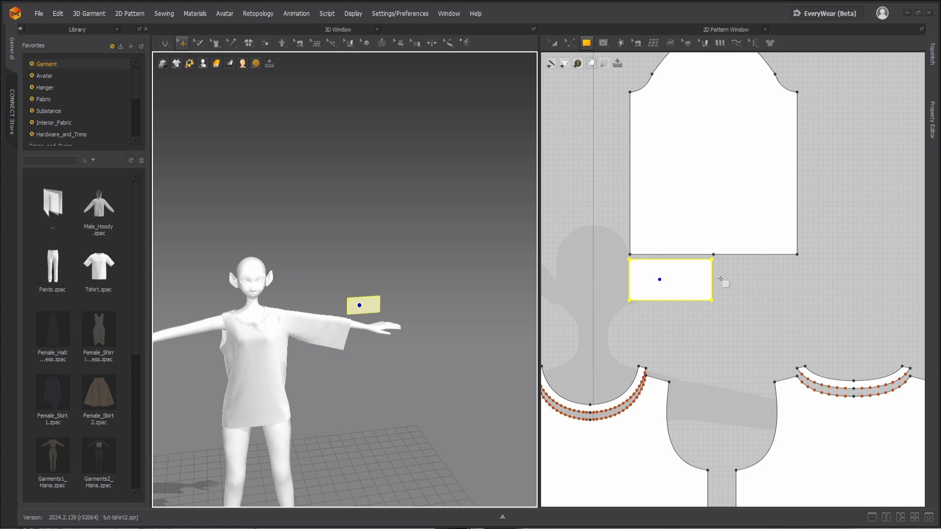
# Widen the cuff rectangle to about 22.86 by moving its short edge outward
pyautogui.press('z')
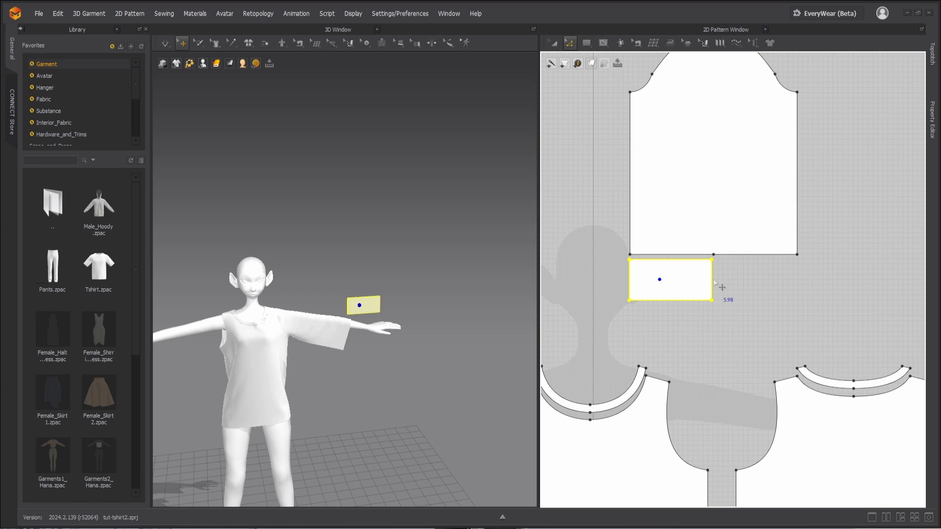
pyautogui.click(714, 283)
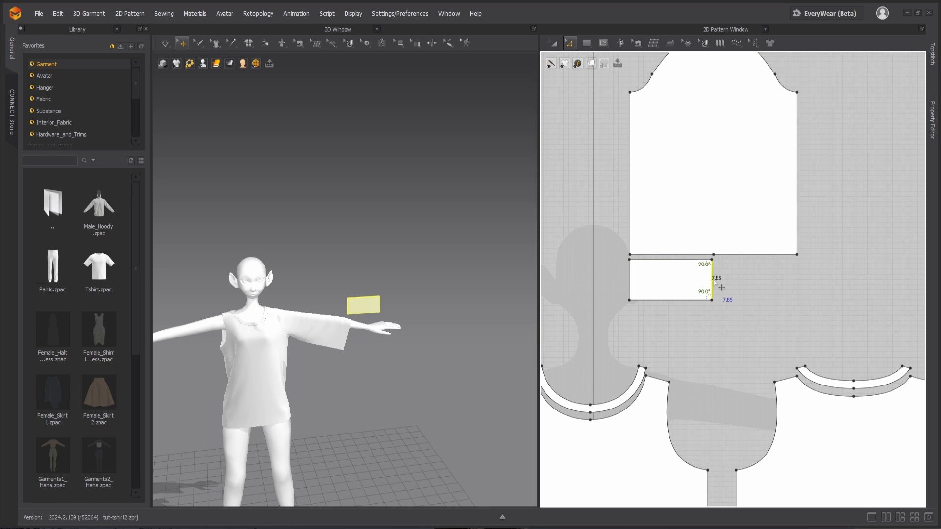
pyautogui.moveTo(715, 281); pyautogui.dragTo(746, 282)
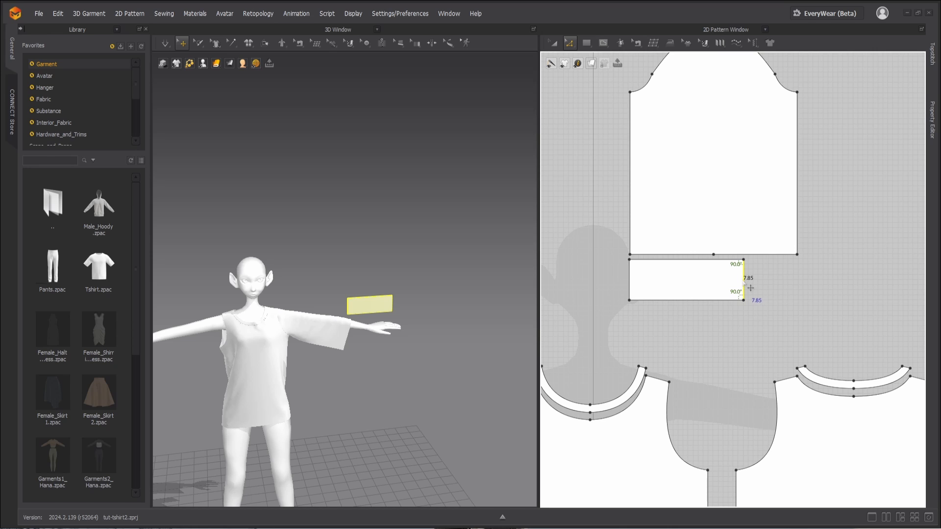
# Sew the full width of the sleeve hem to the upper edge of the cuff
pyautogui.press('n')
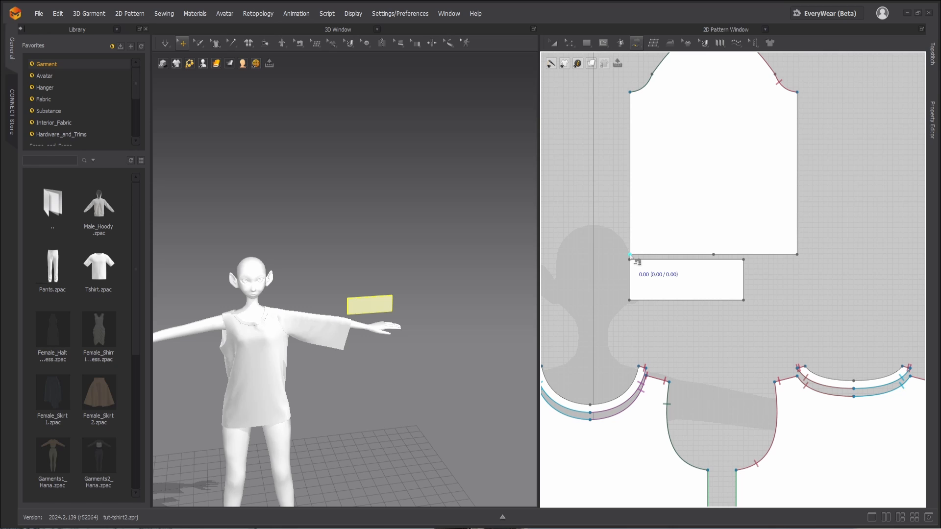
pyautogui.click(631, 255)
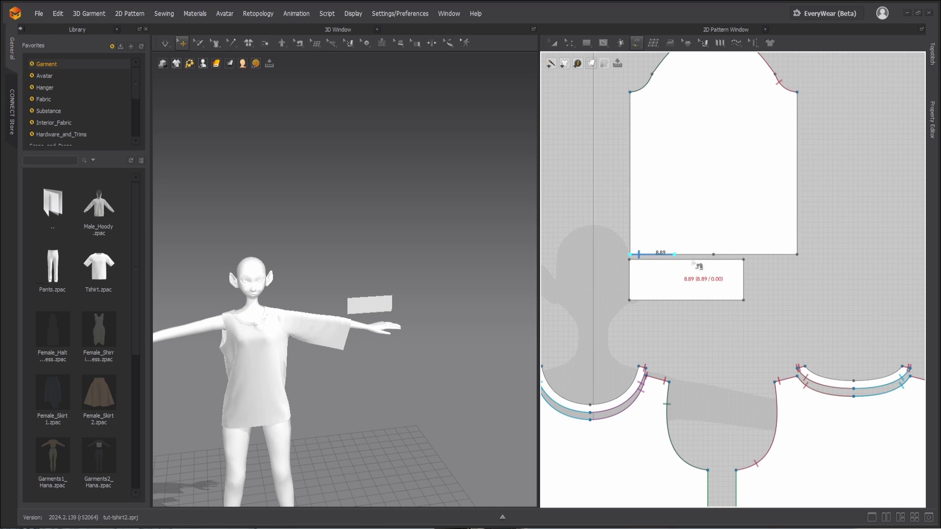
pyautogui.click(796, 255)
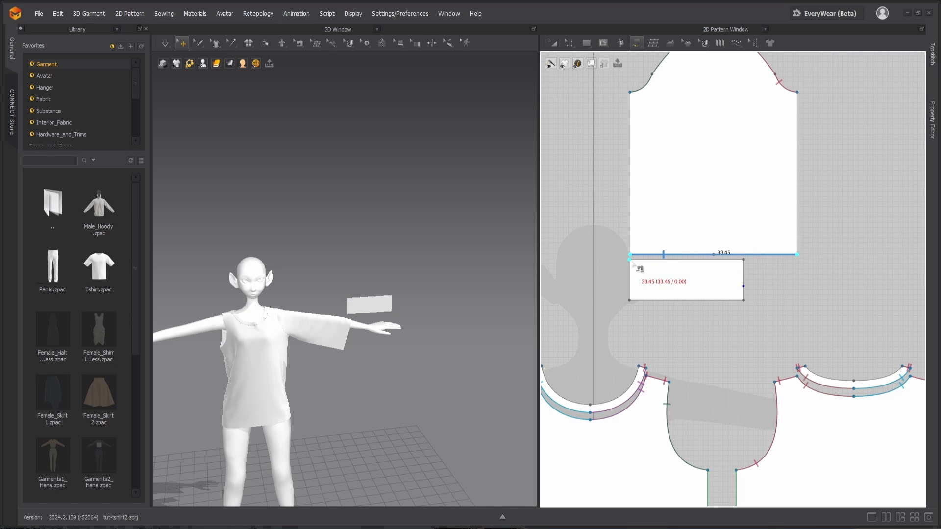
pyautogui.click(631, 261)
pyautogui.click(745, 261)
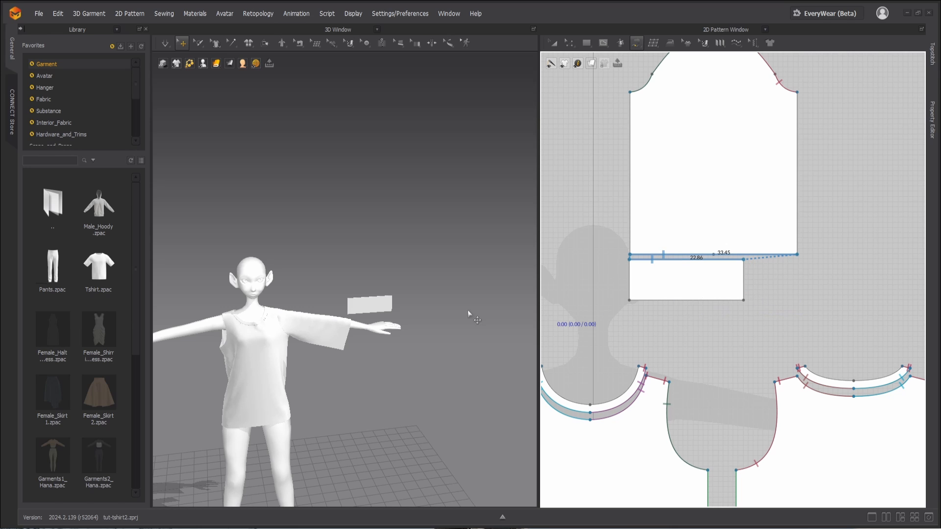
# Place the cuff at the sleeve end around the wrist with Superimpose (Over)
pyautogui.click(400, 312)
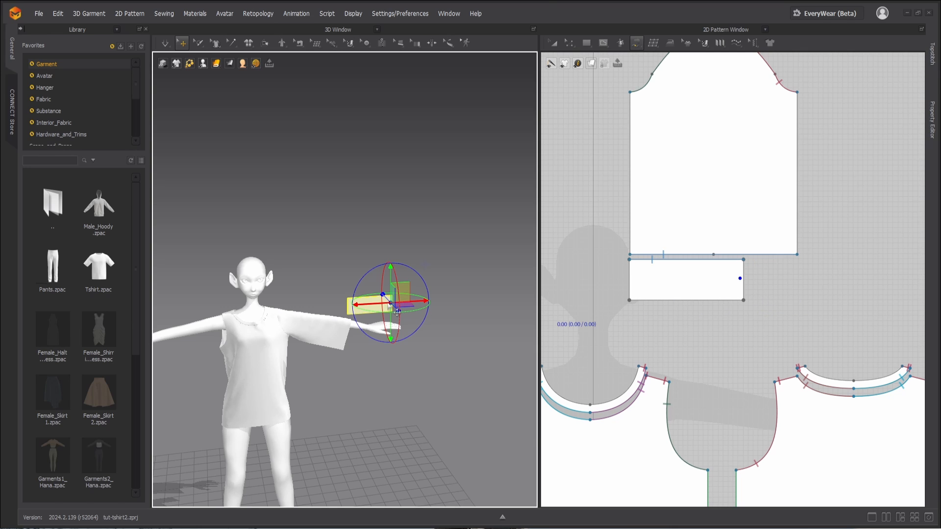
pyautogui.rightClick(388, 303)
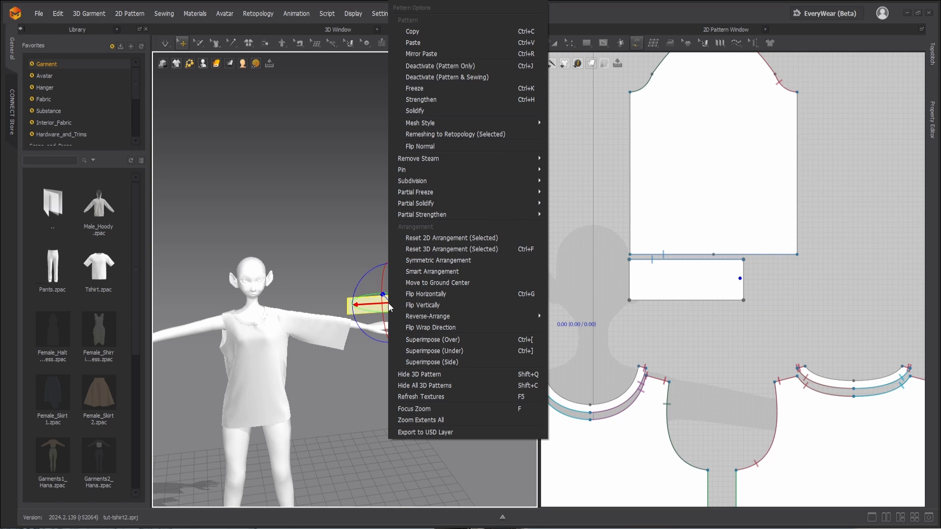
pyautogui.click(436, 340)
pyautogui.scroll(2, 428, 339)
pyautogui.scroll(5, 427, 340)
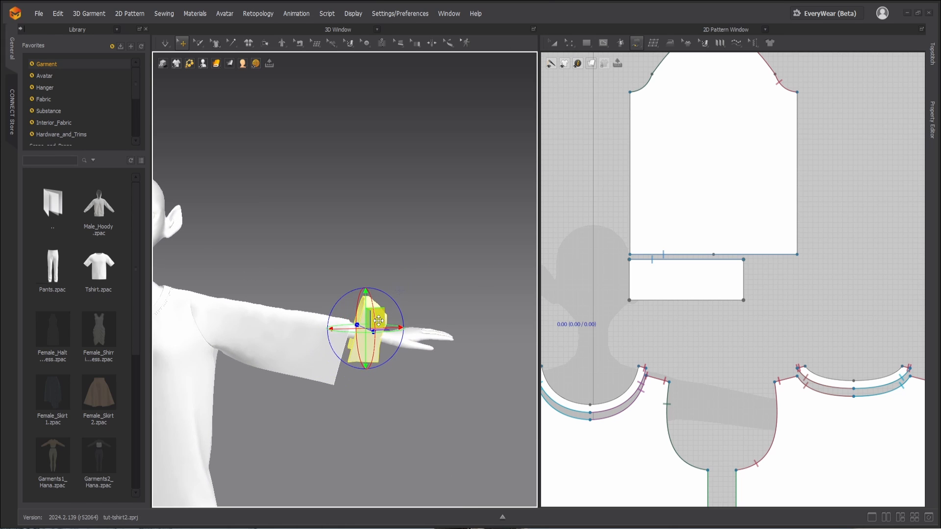
# Simulate the garment so the cuff joins the sleeve hem, adjusting the cuff at the wrist
pyautogui.press('space')
pyautogui.click(357, 357)
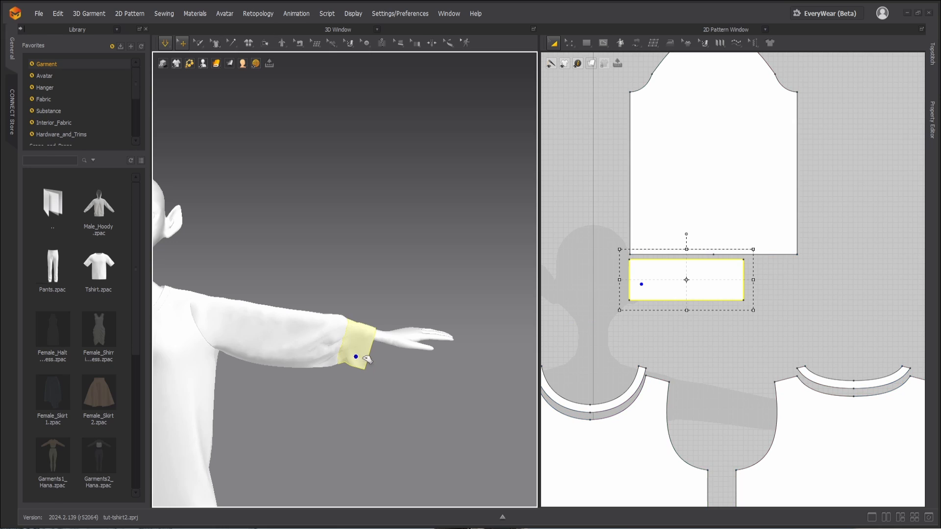
pyautogui.press('space')
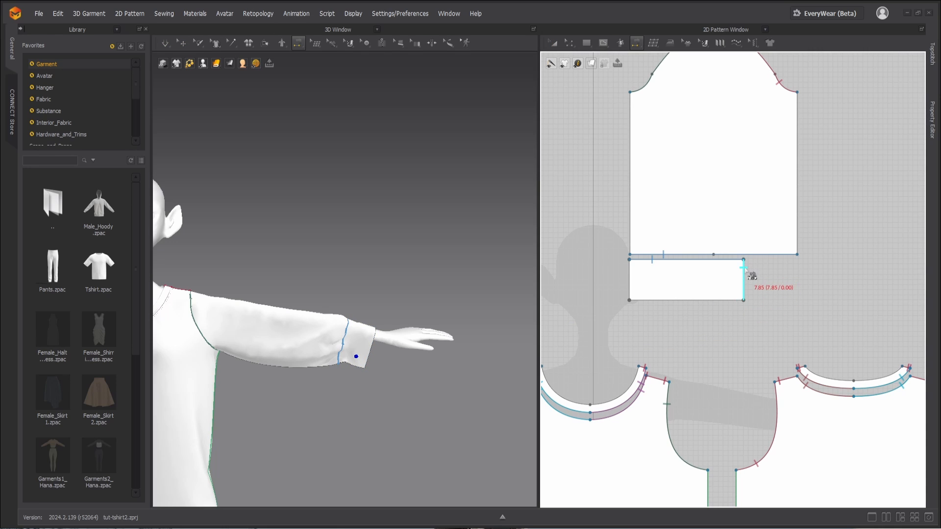
# Sew the cuff's two short edges together and simulate so it closes around the wrist
pyautogui.click(746, 274)
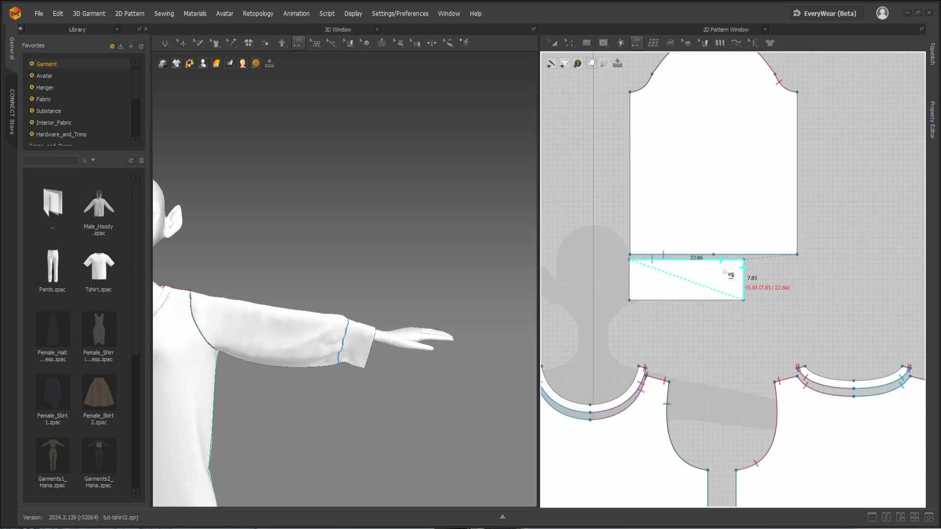
pyautogui.click(634, 277)
pyautogui.press('space')
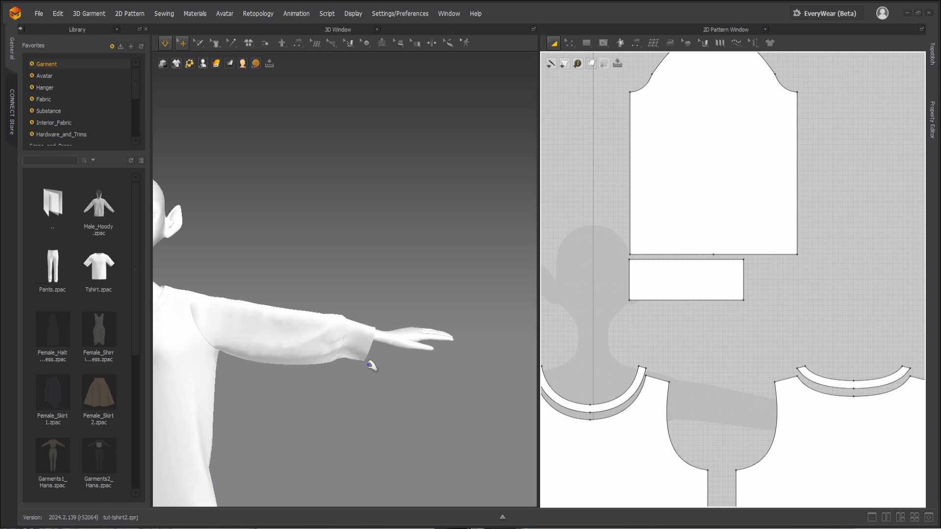
pyautogui.scroll(-5, 357, 313)
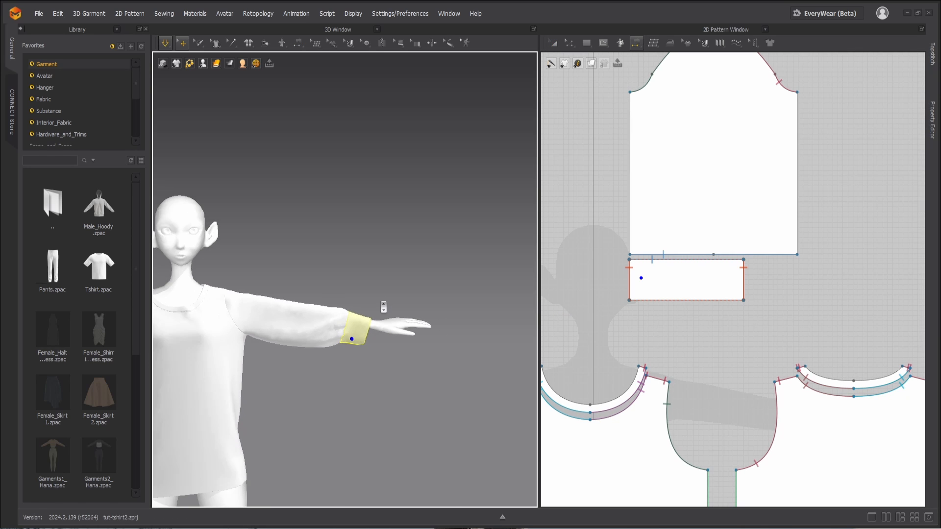
pyautogui.moveTo(371, 292); pyautogui.dragTo(368, 311, button='right')
pyautogui.press('space')
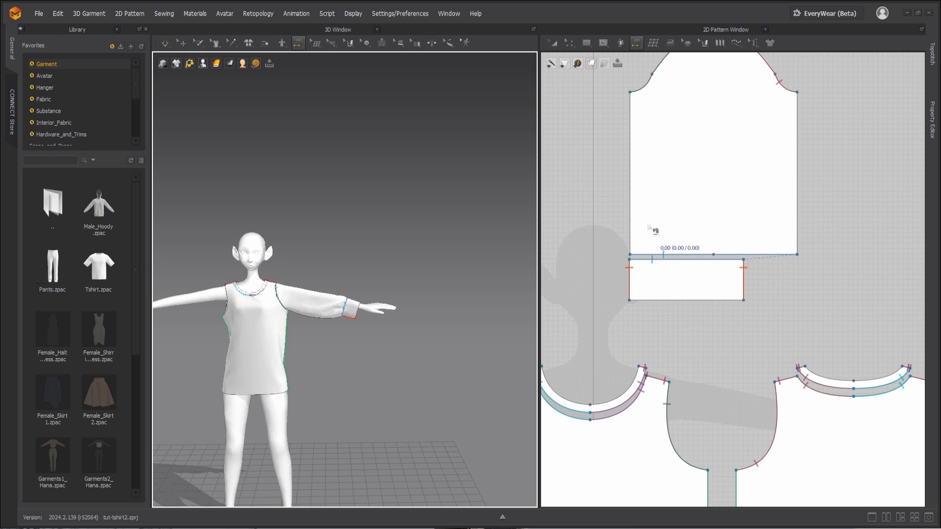
# Move the cuff pattern down in the 2D layout and lengthen the sleeve by lowering its hem about 5.39
pyautogui.press('a')
pyautogui.moveTo(664, 275); pyautogui.dragTo(675, 333)
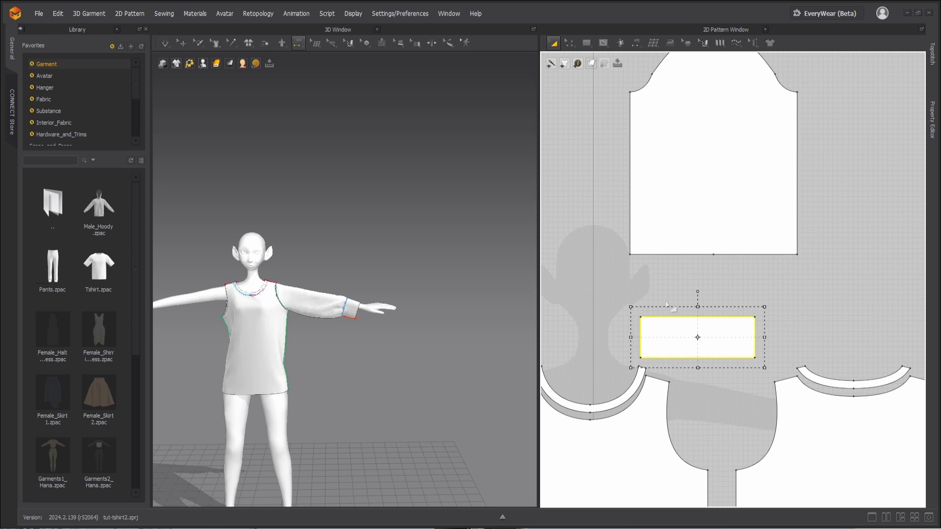
pyautogui.moveTo(818, 273); pyautogui.dragTo(607, 239)
pyautogui.moveTo(659, 256); pyautogui.dragTo(660, 284)
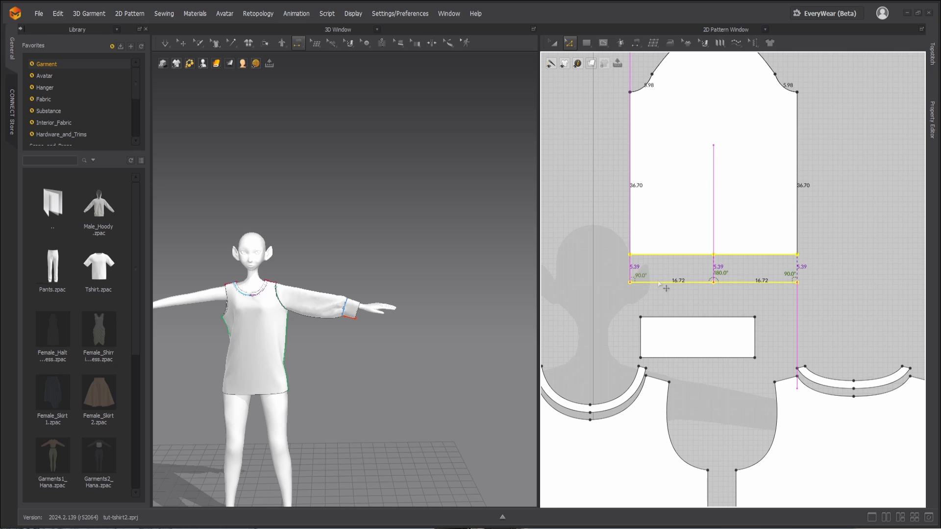
# Simulate the lengthened sleeve and tug its fabric so it puffs and gathers above the cuff
pyautogui.scroll(3, 374, 281)
pyautogui.press('space')
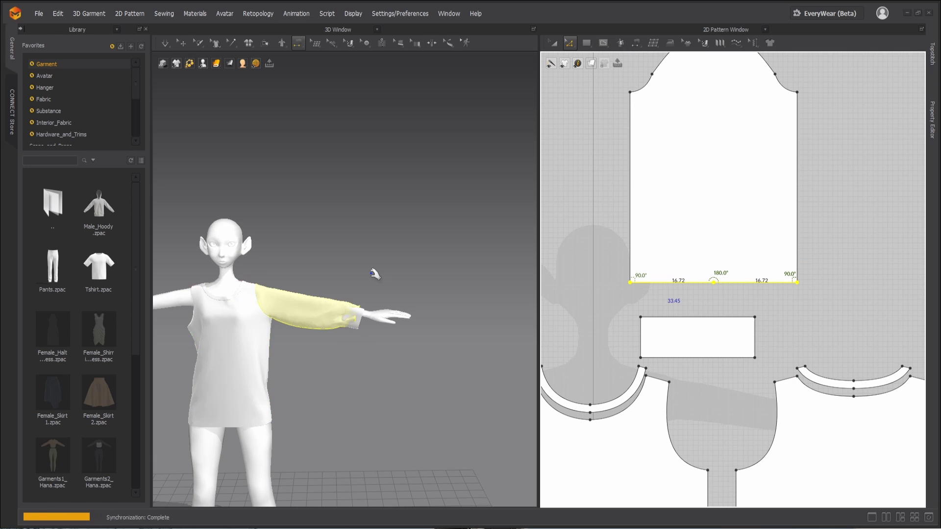
pyautogui.click(346, 307)
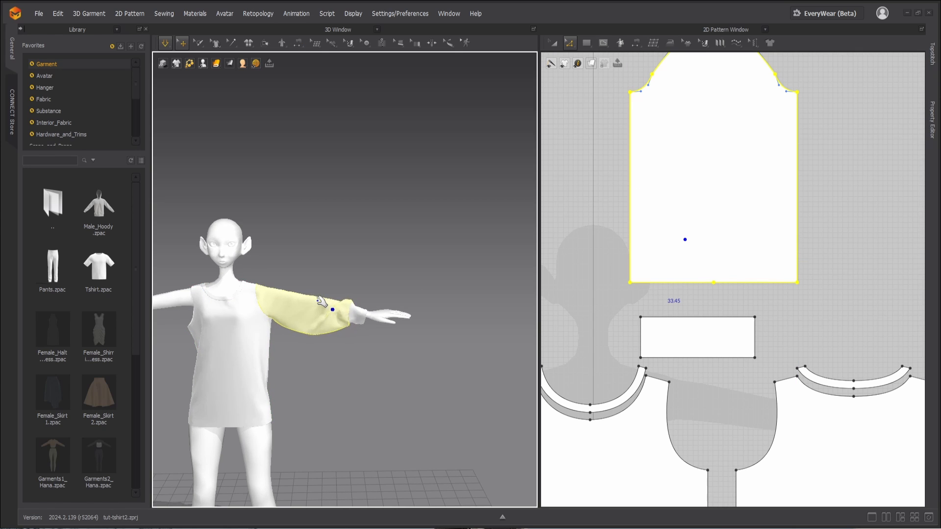
pyautogui.moveTo(302, 300); pyautogui.dragTo(304, 296)
pyautogui.moveTo(351, 316); pyautogui.dragTo(356, 317)
pyautogui.click(414, 271)
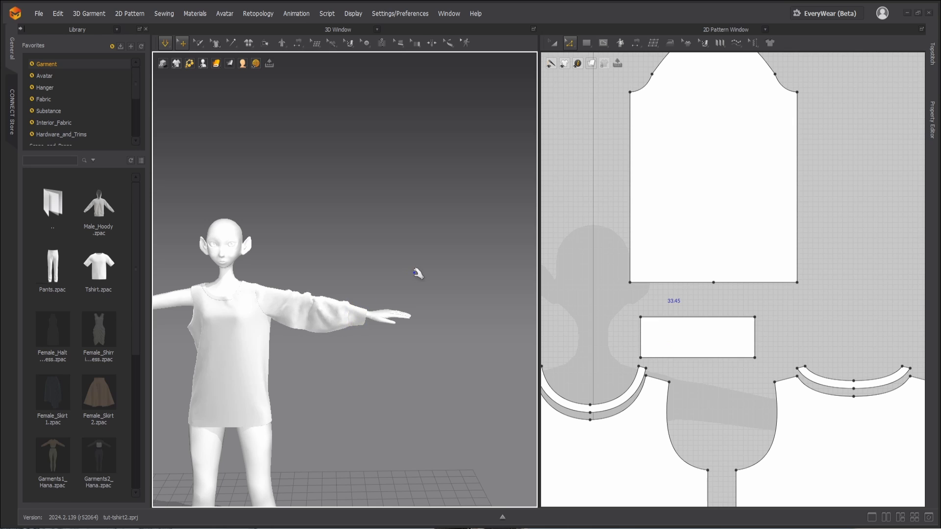
# Move the sleeve and cuff patterns together to sit above the back body piece in the 2D layout
pyautogui.scroll(-3, 408, 284)
pyautogui.scroll(-3, 740, 257)
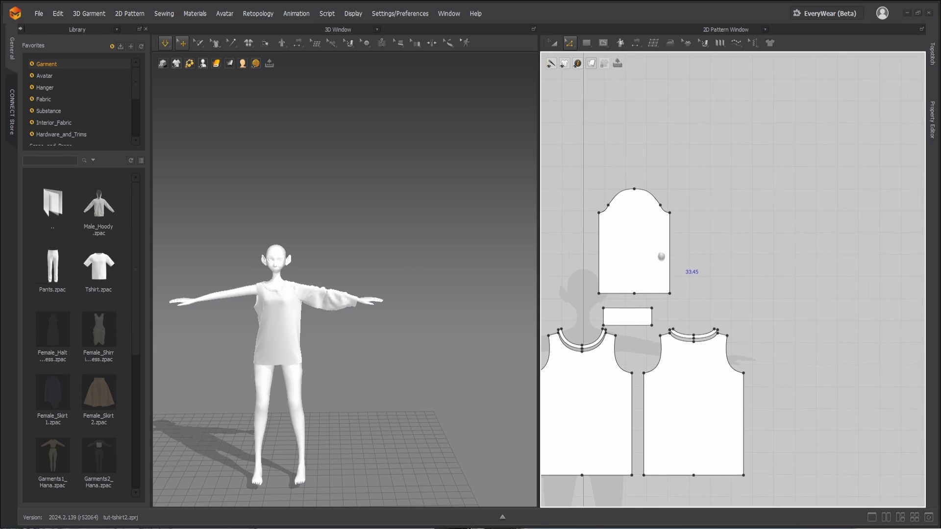
pyautogui.press('a')
pyautogui.click(619, 259)
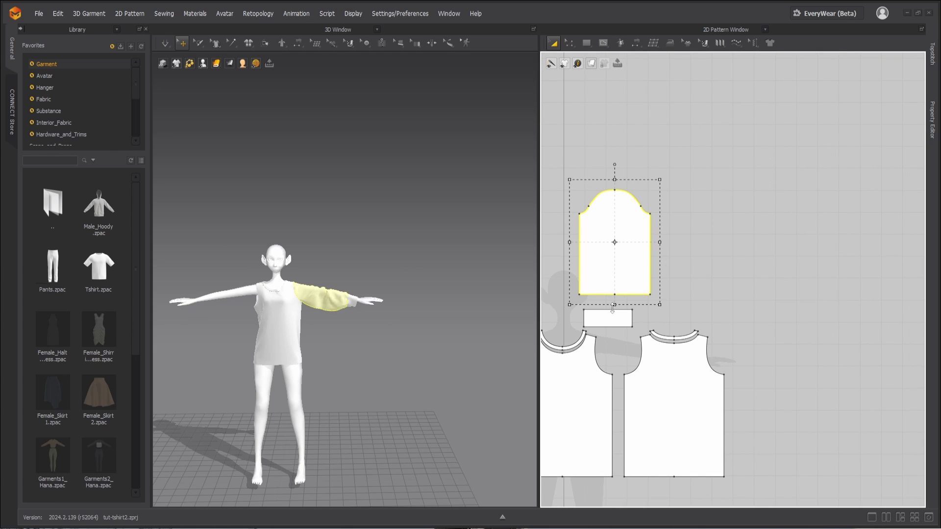
pyautogui.keyDown('shift'); pyautogui.click(608, 318); pyautogui.keyUp('shift')
pyautogui.moveTo(610, 263); pyautogui.dragTo(668, 256)
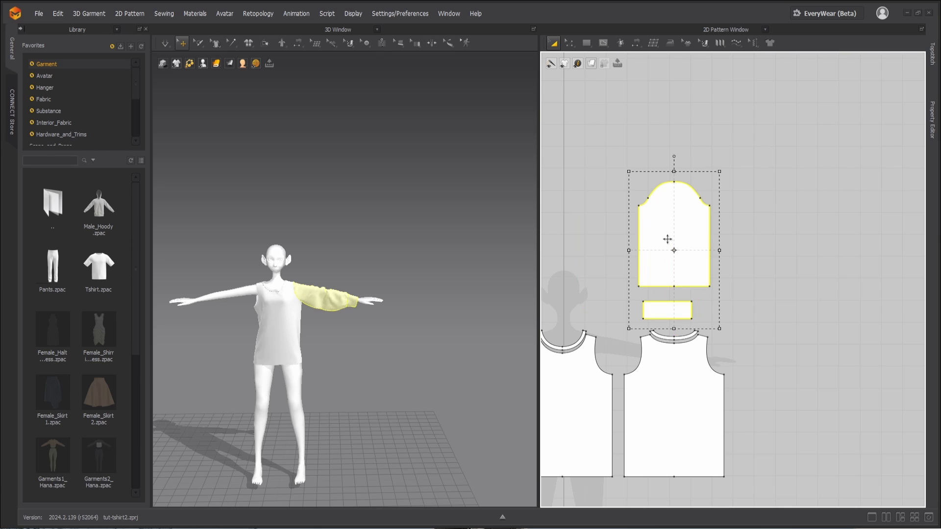
# Clone the sleeve as a Symmetric Pattern (with Sewing) and place the copy above the front body piece
pyautogui.click(667, 240)
pyautogui.rightClick(657, 235)
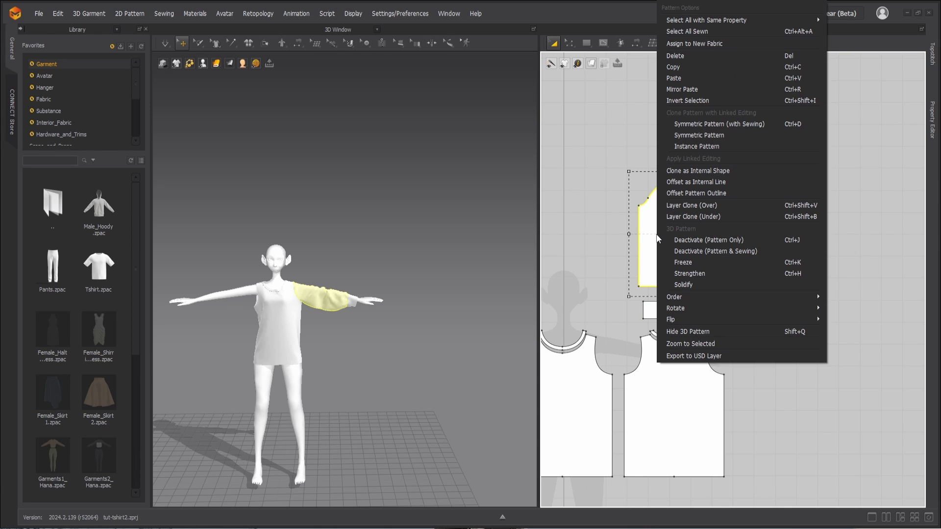
pyautogui.click(698, 127)
pyautogui.click(571, 240)
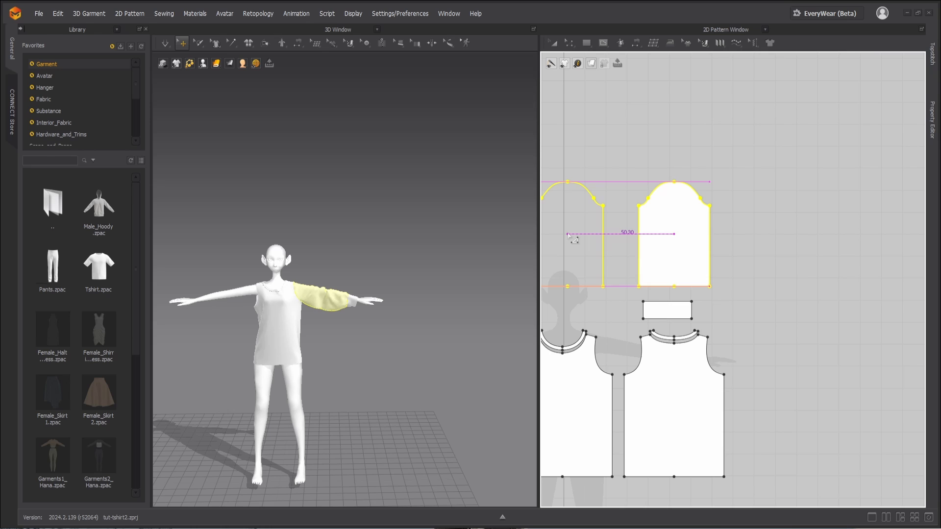
# Clone the cuff as a Symmetric Pattern (with Sewing) and place the copy below the mirrored sleeve
pyautogui.click(658, 304)
pyautogui.rightClick(658, 306)
pyautogui.click(691, 126)
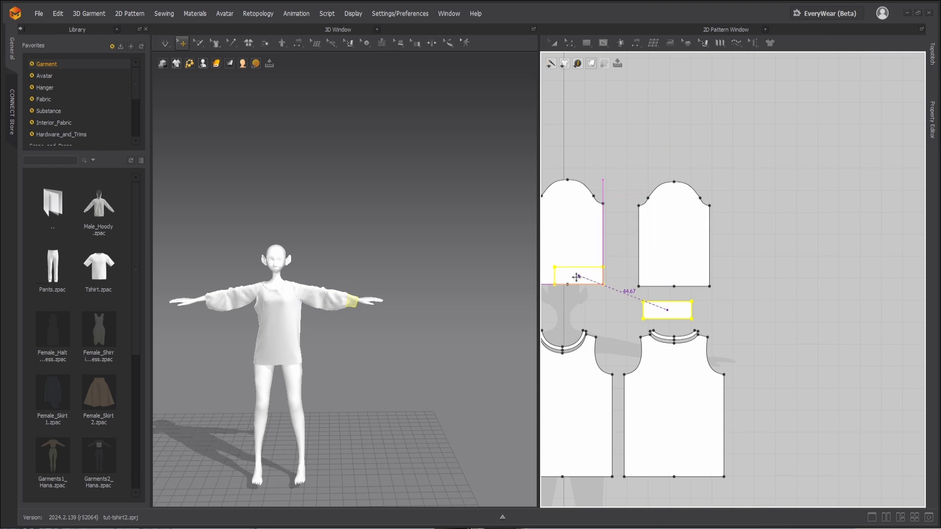
pyautogui.click(568, 314)
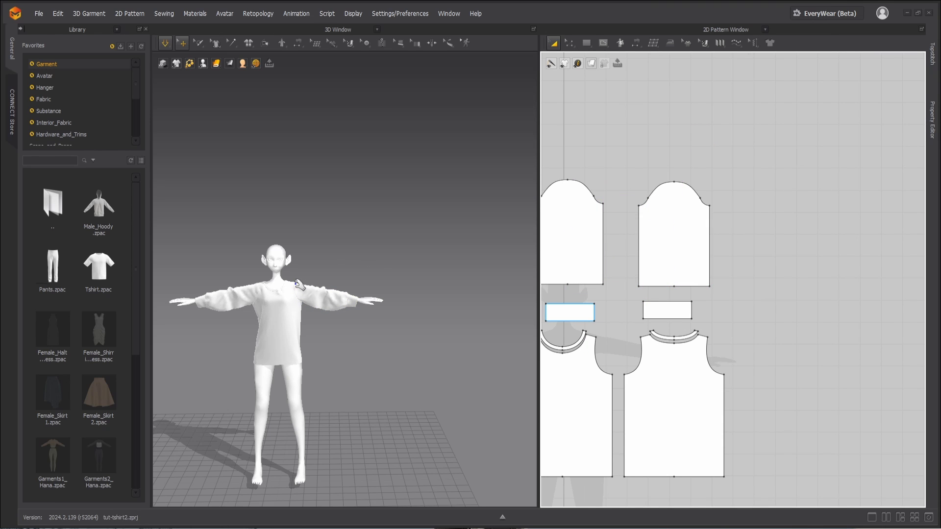
# Tug the fabric of both sleeves and the front body in the running simulation to settle the folds, and stop simulating
pyautogui.click(213, 301)
pyautogui.scroll(6, 342, 303)
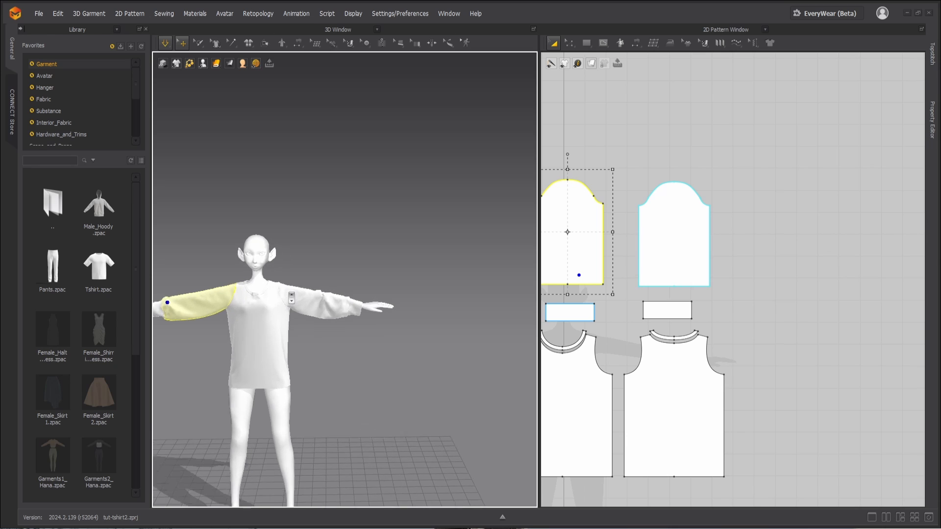
pyautogui.scroll(5, 319, 245)
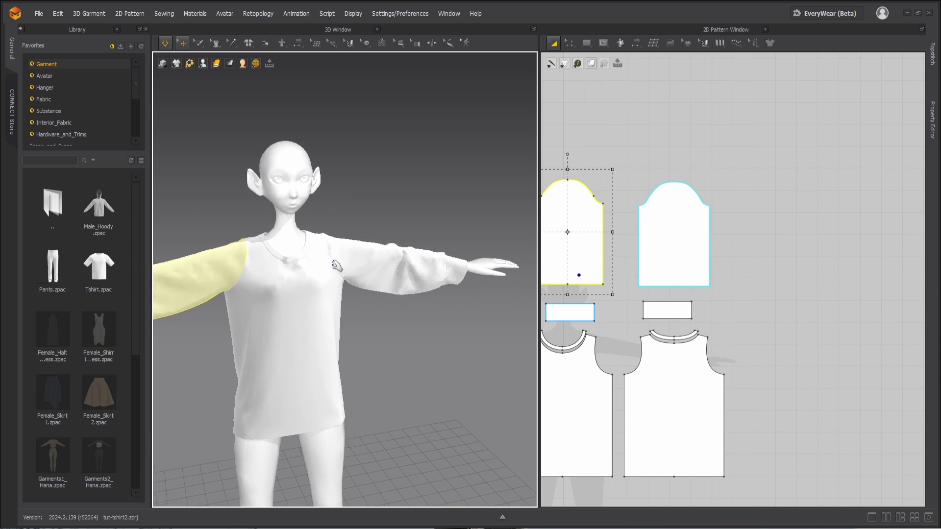
pyautogui.click(307, 226)
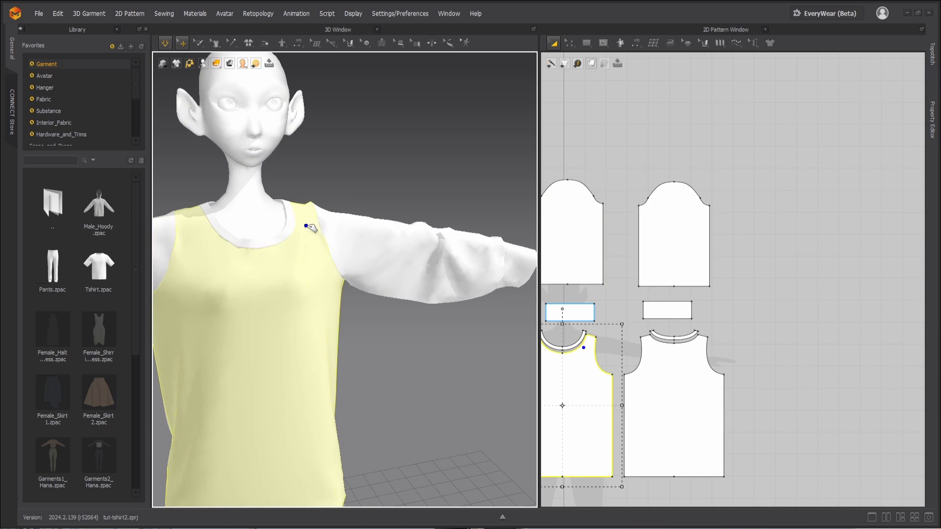
pyautogui.click(372, 224)
pyautogui.scroll(-8, 395, 226)
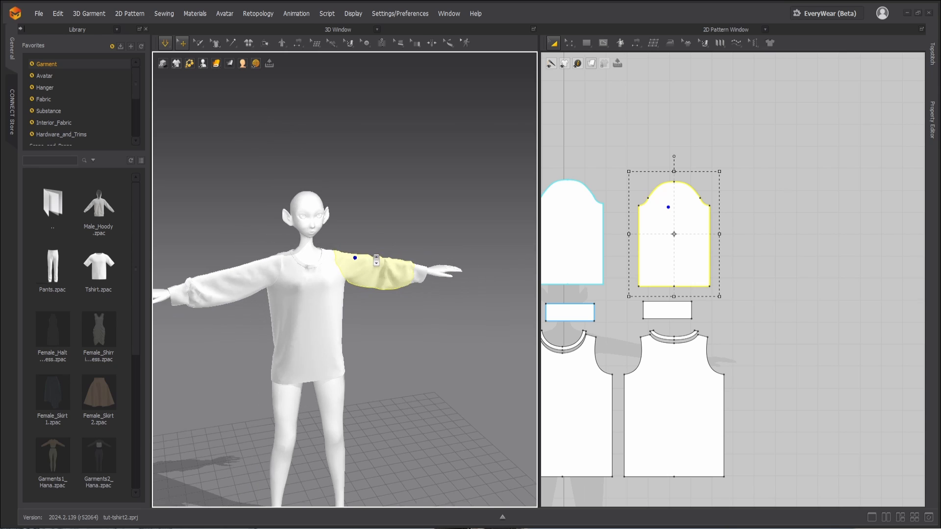
pyautogui.click(422, 341)
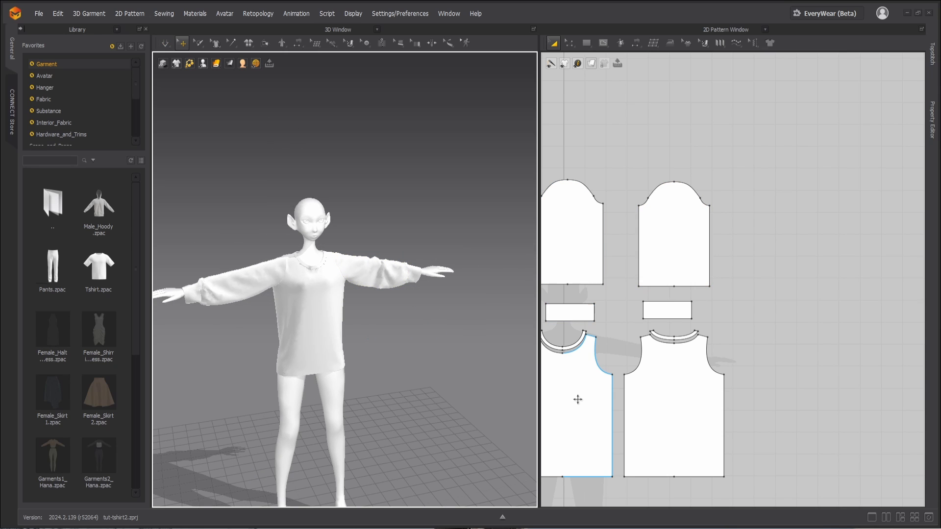
# Duplicate the cuff pattern above the front body piece and place the copy just below that piece's lower edge
pyautogui.moveTo(626, 387); pyautogui.dragTo(693, 234, button='right')
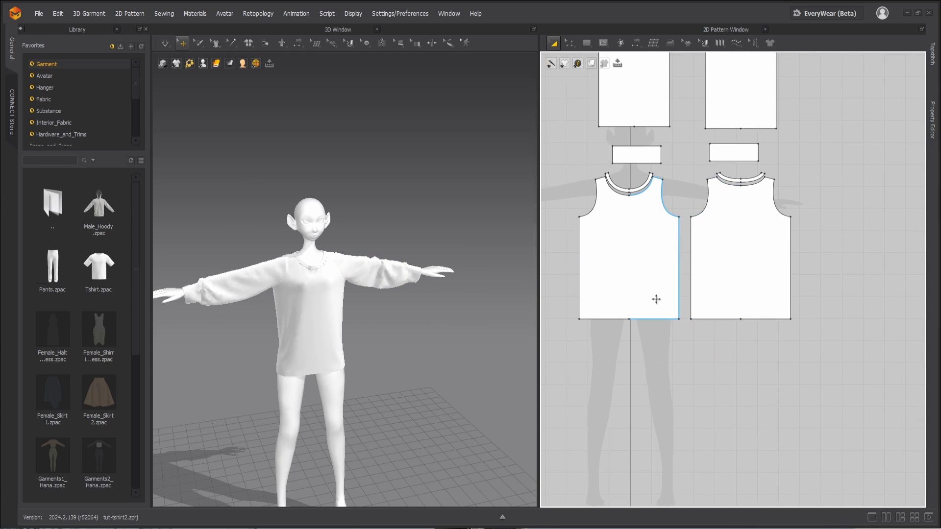
pyautogui.scroll(3, 659, 302)
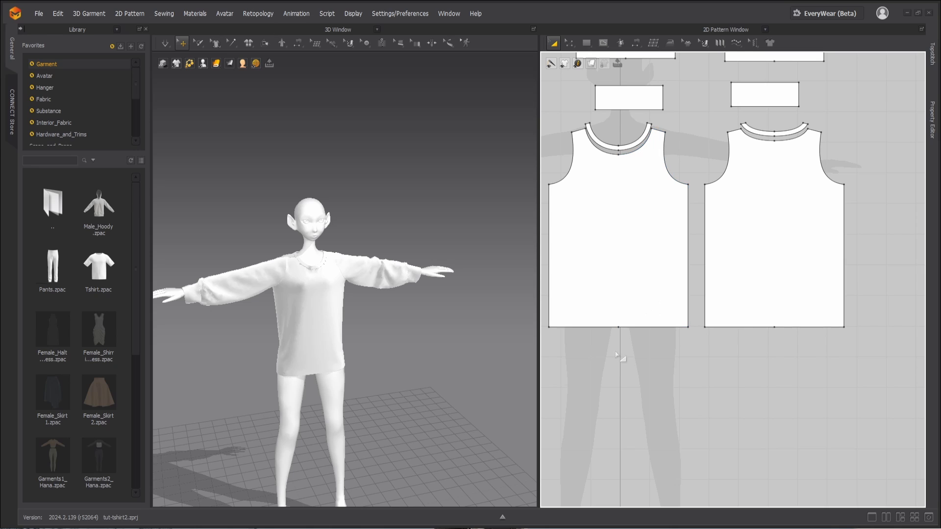
pyautogui.scroll(-3, 608, 341)
pyautogui.click(621, 179)
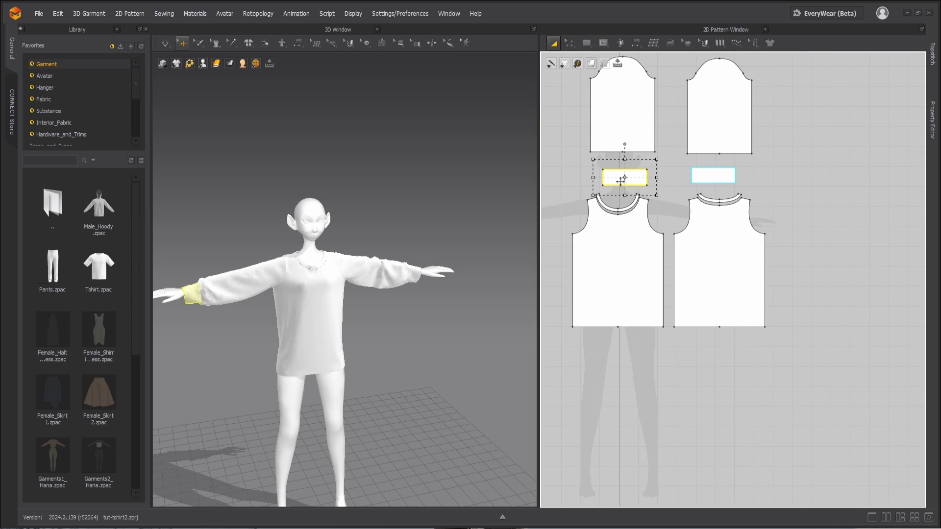
pyautogui.press('z')
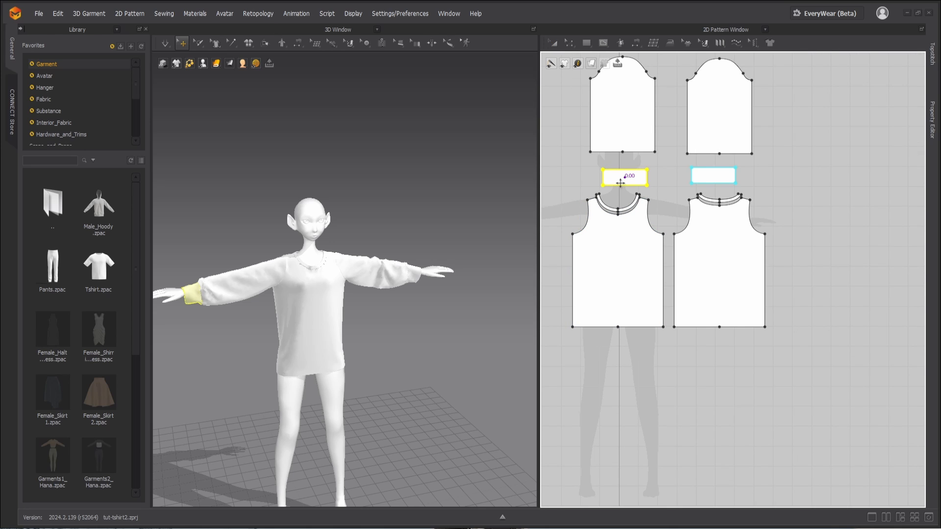
pyautogui.moveTo(621, 182); pyautogui.dragTo(597, 347)
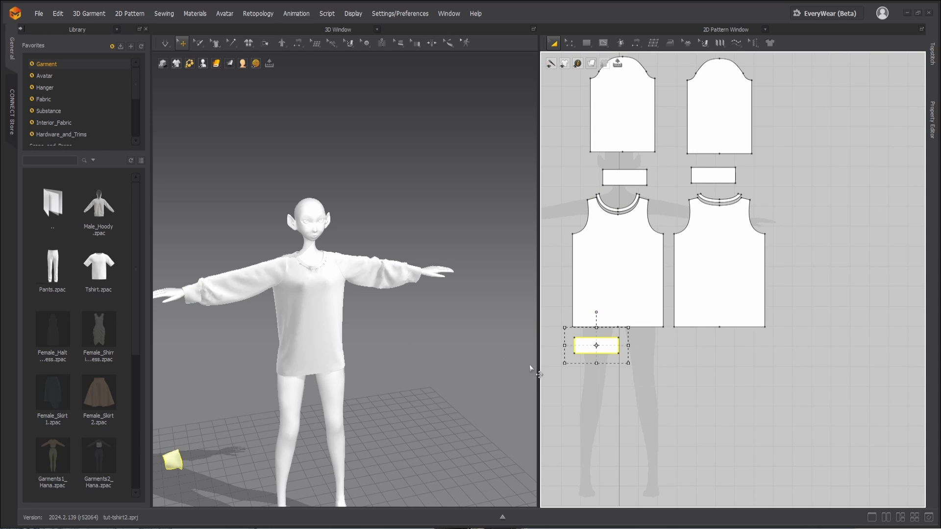
# Sew the upper edge of the copied cuff to the lower edge of the front body piece
pyautogui.press('n')
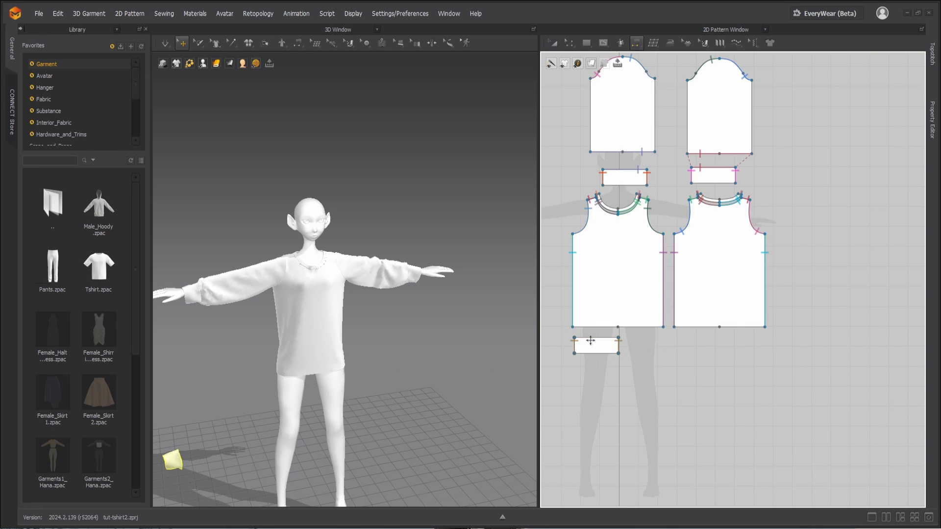
pyautogui.click(591, 339)
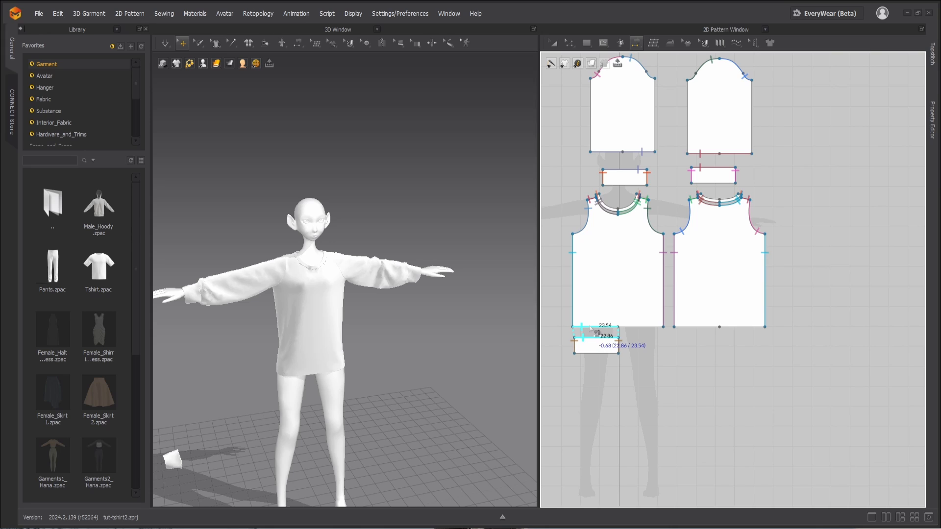
pyautogui.click(590, 328)
pyautogui.press('a')
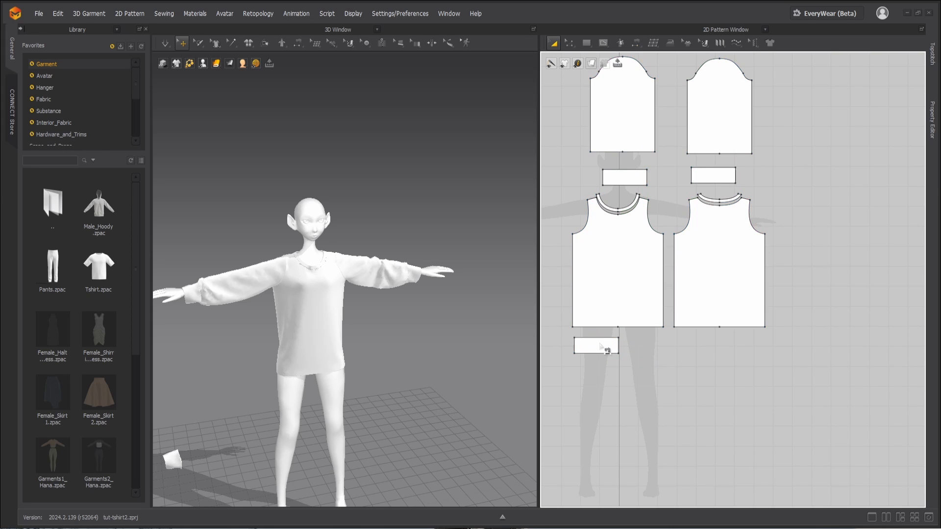
# Align the copied cuff with the front body piece's lower corner and widen it to span the piece's full width
pyautogui.scroll(3, 591, 328)
pyautogui.click(590, 334)
pyautogui.moveTo(589, 334); pyautogui.dragTo(587, 320)
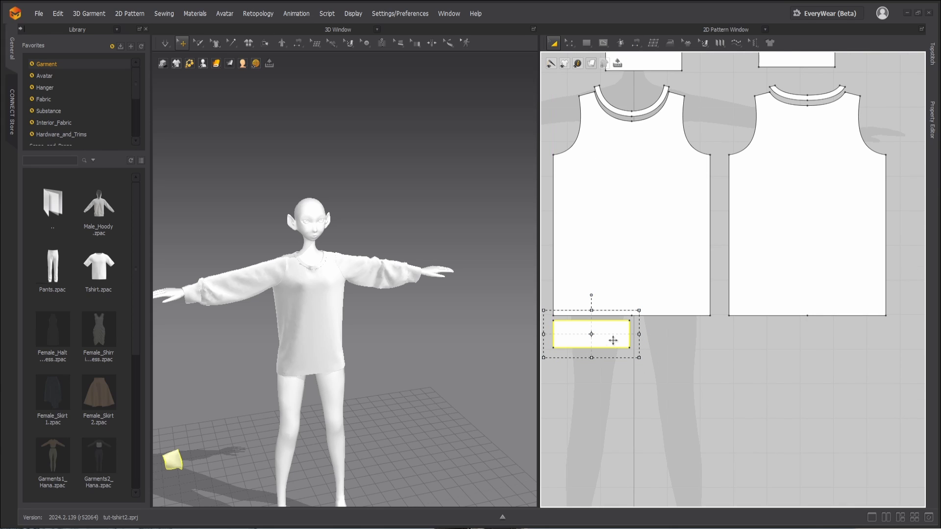
pyautogui.moveTo(637, 335); pyautogui.dragTo(718, 334)
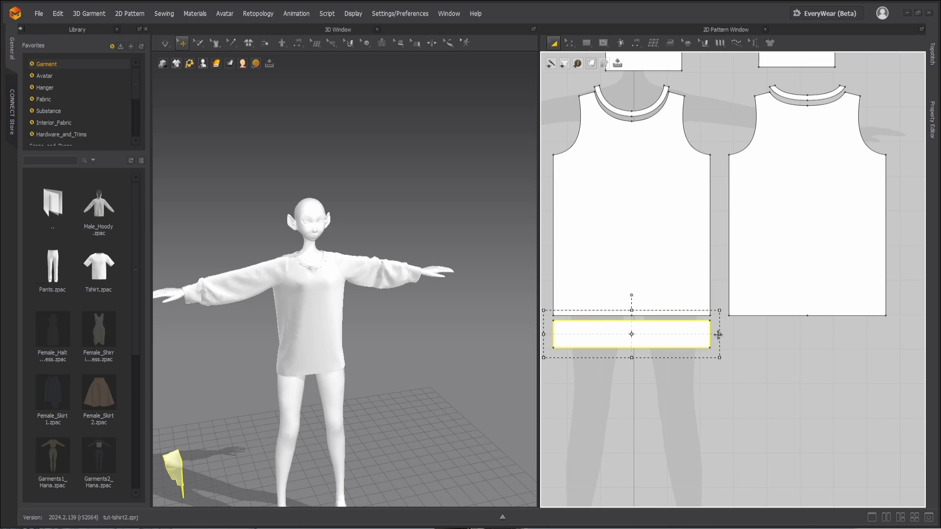
# Apply Smart Arrangement and Superimpose (Over) to the hem band on the 3D garment
pyautogui.rightClick(177, 463)
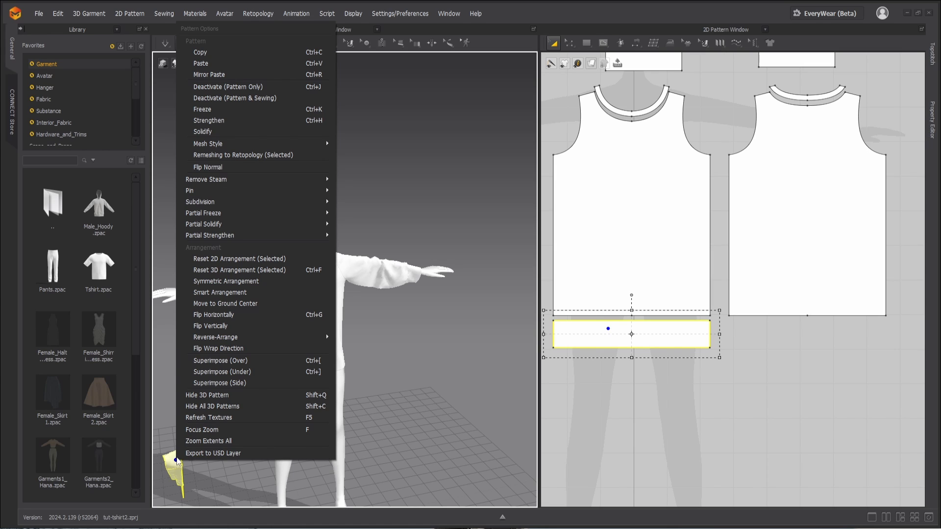
pyautogui.click(220, 293)
pyautogui.click(179, 464)
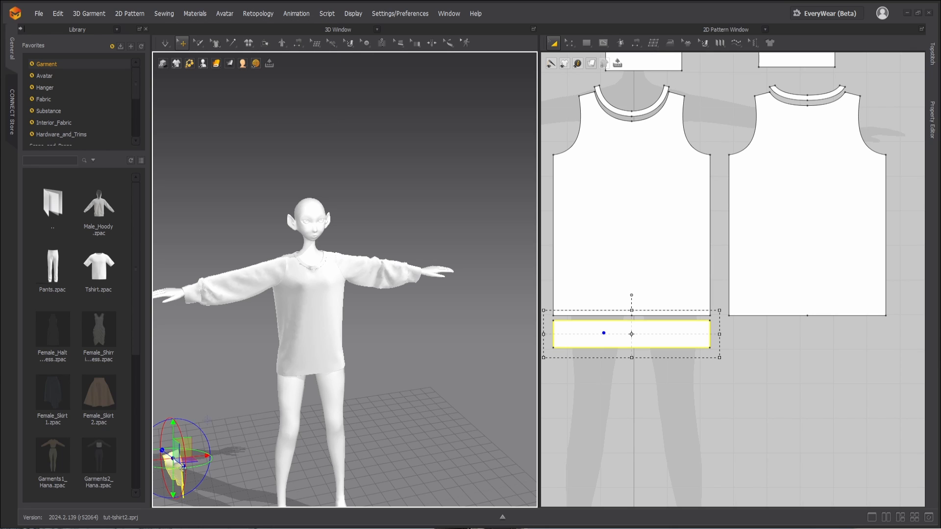
pyautogui.rightClick(172, 459)
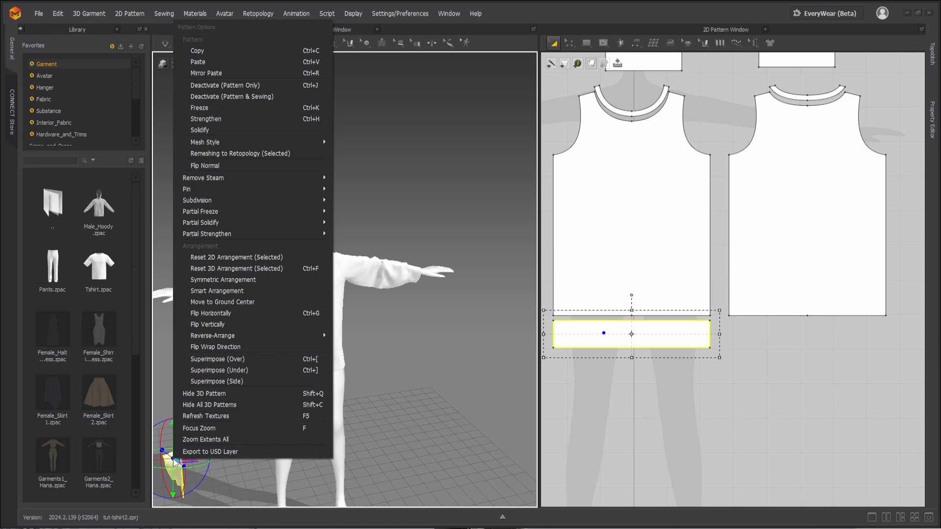
pyautogui.click(219, 359)
# Move the hem band in 3D away from the thigh to sit in front of the legs, just below the top's hem
pyautogui.scroll(2, 367, 372)
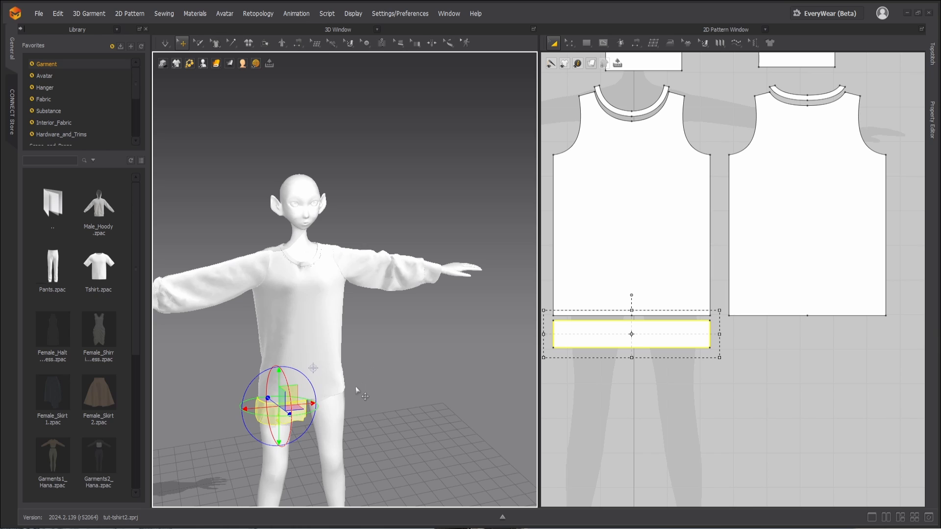
pyautogui.scroll(-2, 357, 391)
pyautogui.moveTo(350, 390); pyautogui.dragTo(394, 383, button='right')
pyautogui.moveTo(245, 389); pyautogui.dragTo(304, 375)
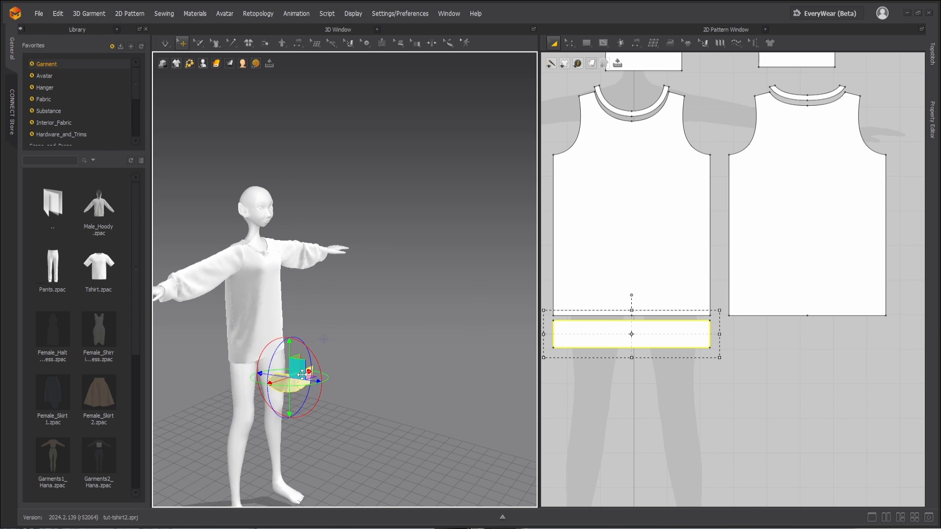
# Try simulating the top with the hem band attached, and undo the simulated drape
pyautogui.press('space')
pyautogui.press('space')
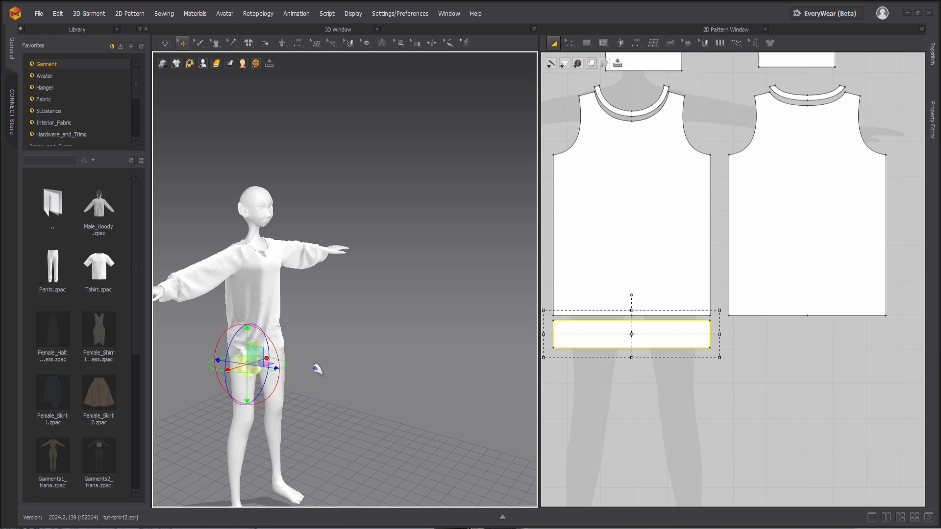
pyautogui.hotkey('ctrl', 'z')
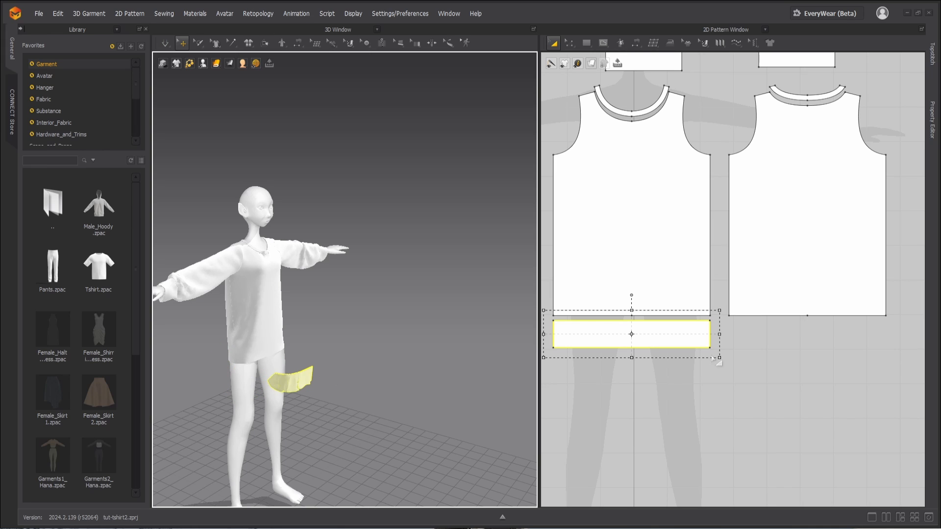
# Extend the hem band's seam across the full lower edge of the front body piece, and undo the test simulation
pyautogui.press('n')
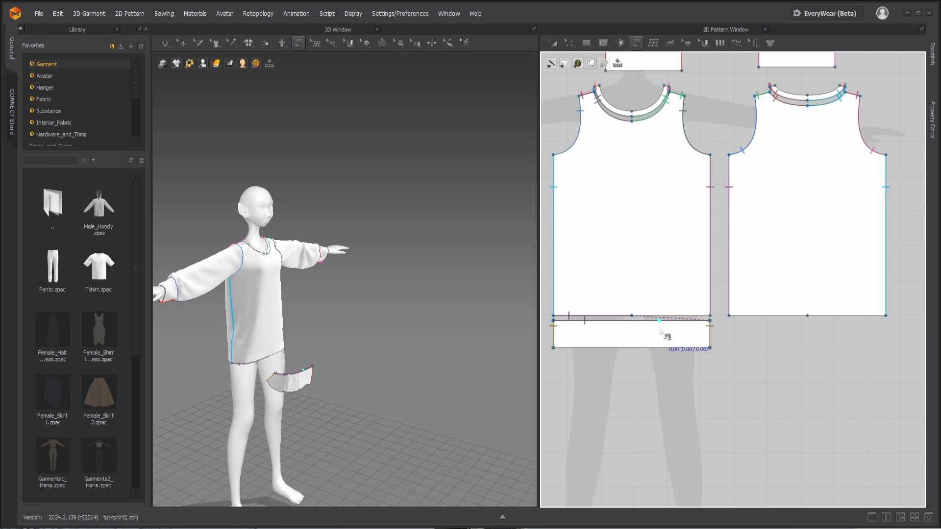
pyautogui.press('b')
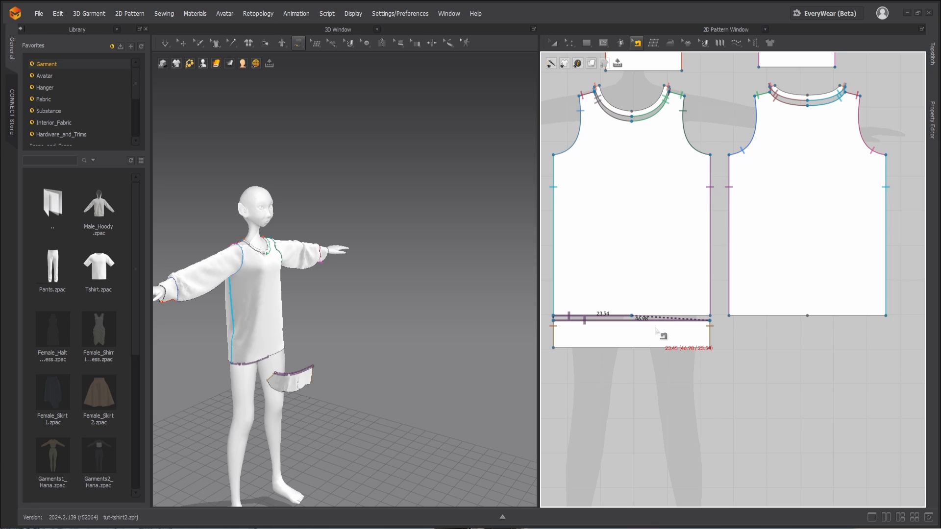
pyautogui.scroll(4, 652, 327)
pyautogui.scroll(-2, 642, 324)
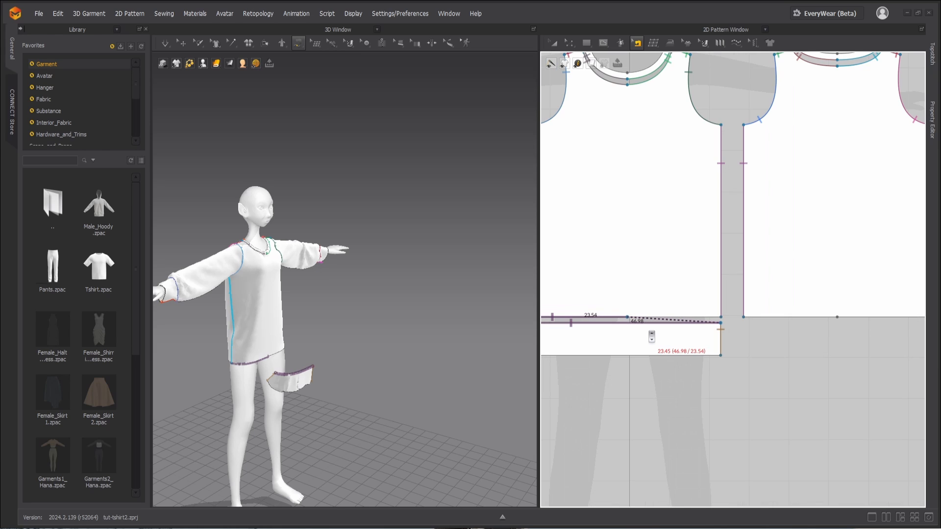
pyautogui.moveTo(636, 323); pyautogui.dragTo(721, 321)
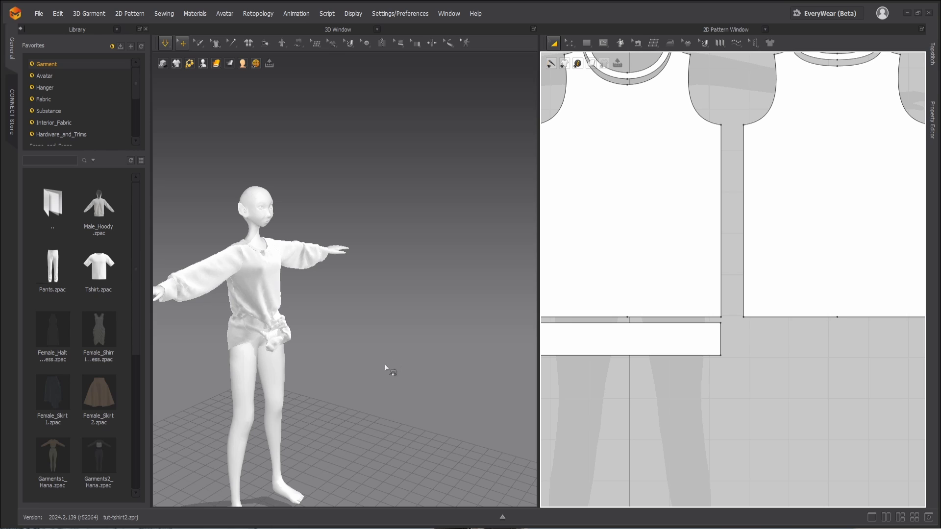
pyautogui.hotkey('ctrl', 'z')
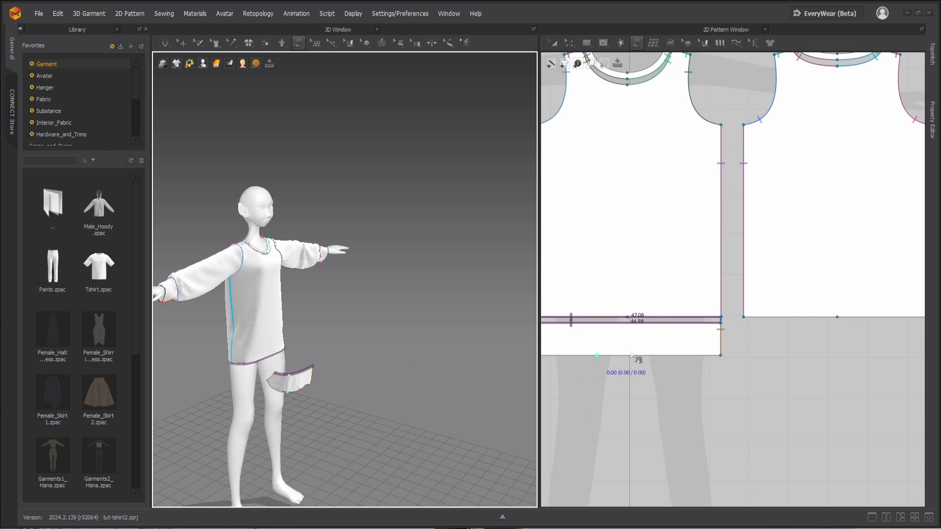
# Select the seam that joins the hem band's two short side edges to each other
pyautogui.moveTo(665, 356); pyautogui.dragTo(722, 362, button='middle')
pyautogui.scroll(2, 723, 362)
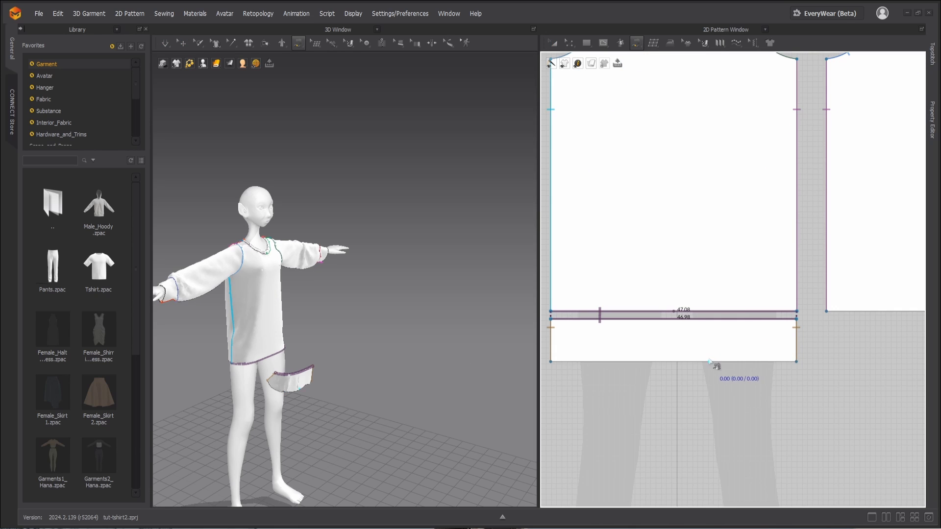
pyautogui.click(554, 342)
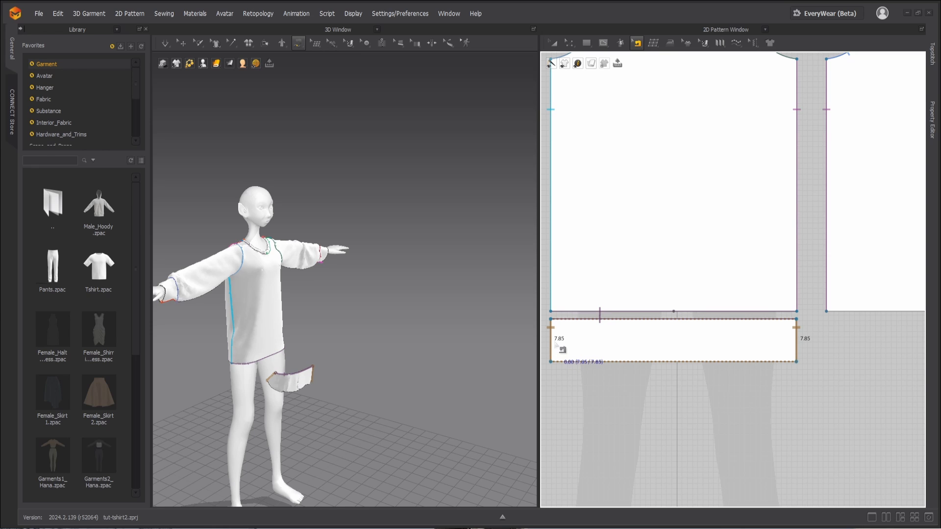
# Delete the seam joining the front hem band's two short side edges and run a brief simulation
pyautogui.press('Delete')
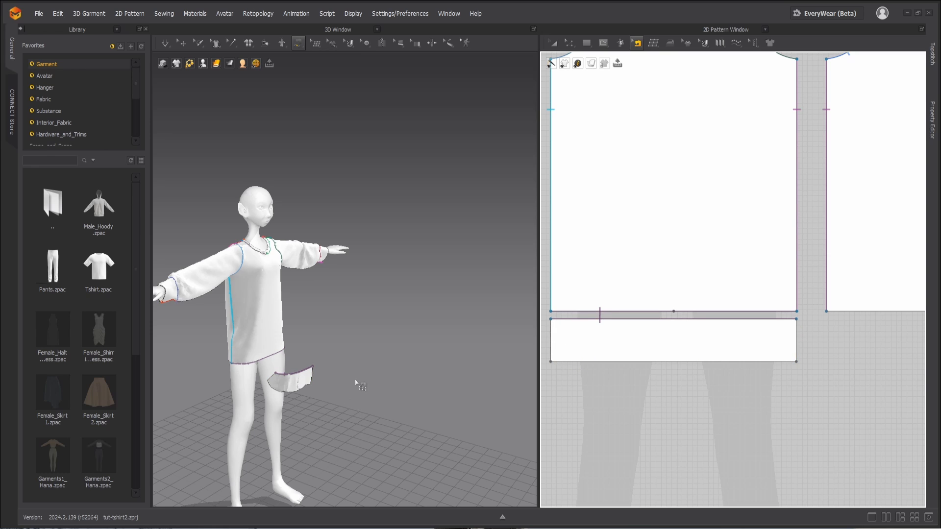
pyautogui.press('space')
pyautogui.press('space')
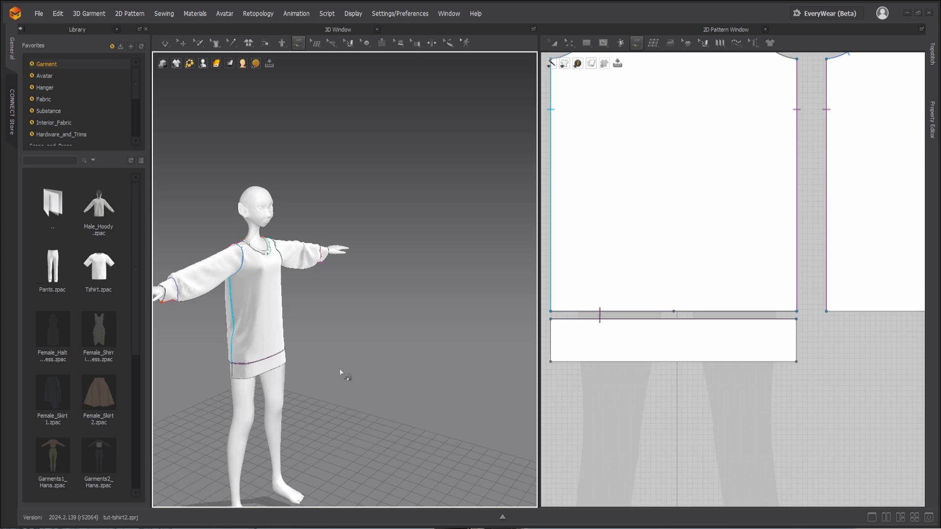
# Duplicate the front hem band and position the copy behind the avatar in 3D and below the back body pattern in 2D
pyautogui.click(677, 333)
pyautogui.click(677, 334)
pyautogui.scroll(-3, 676, 334)
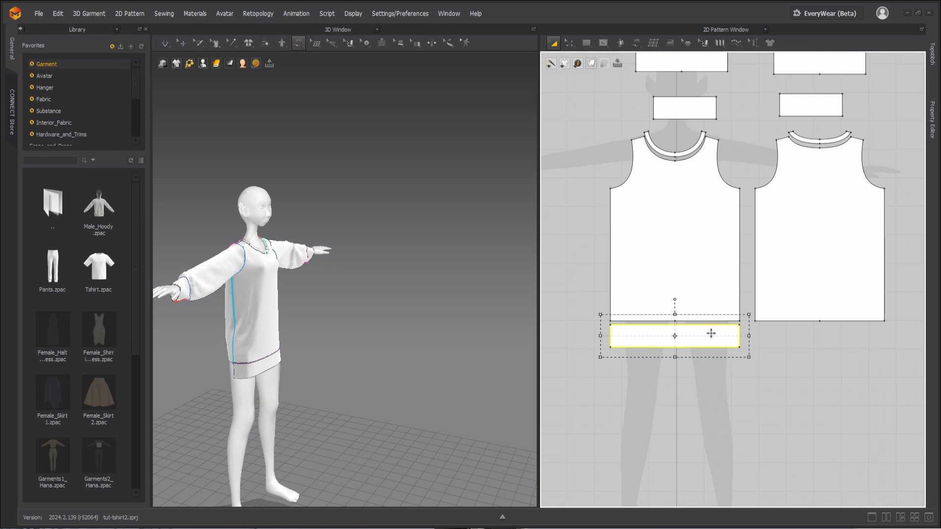
pyautogui.click(269, 369)
pyautogui.click(268, 366)
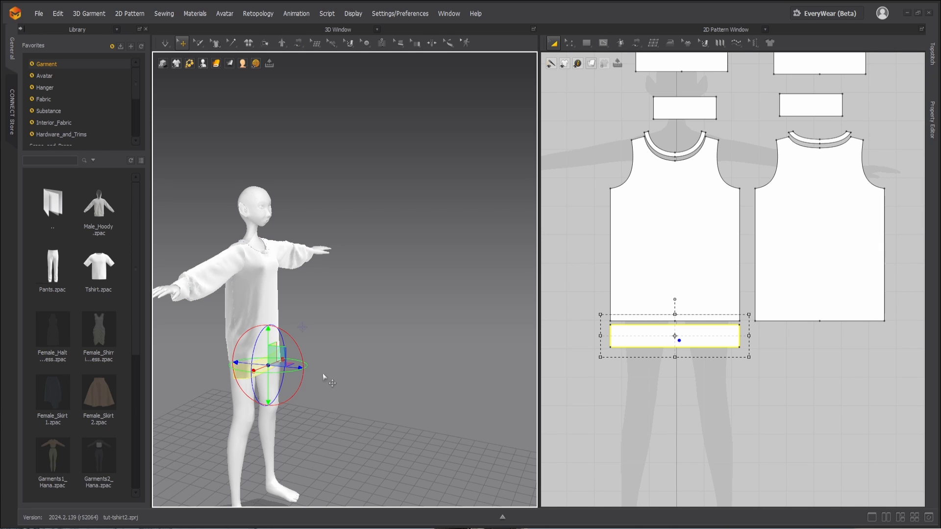
pyautogui.moveTo(324, 378); pyautogui.dragTo(430, 378, button='right')
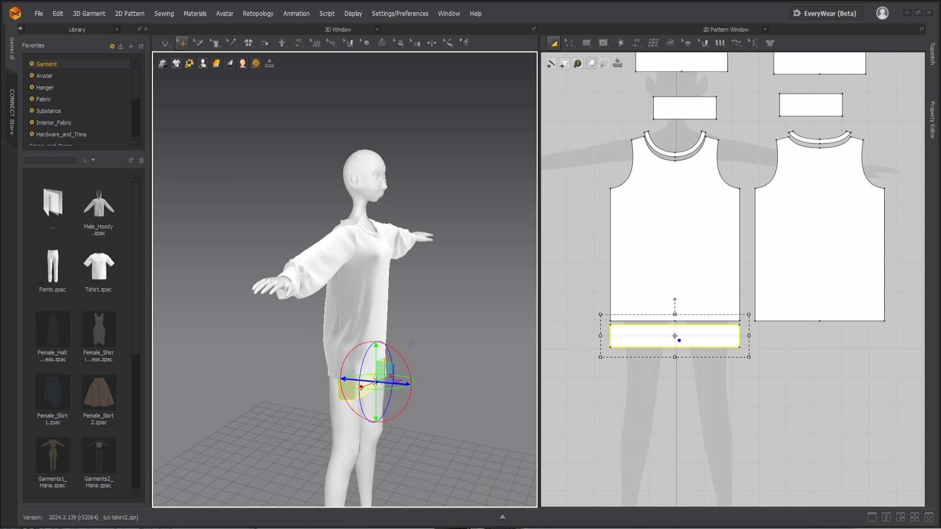
pyautogui.moveTo(342, 380); pyautogui.dragTo(312, 372)
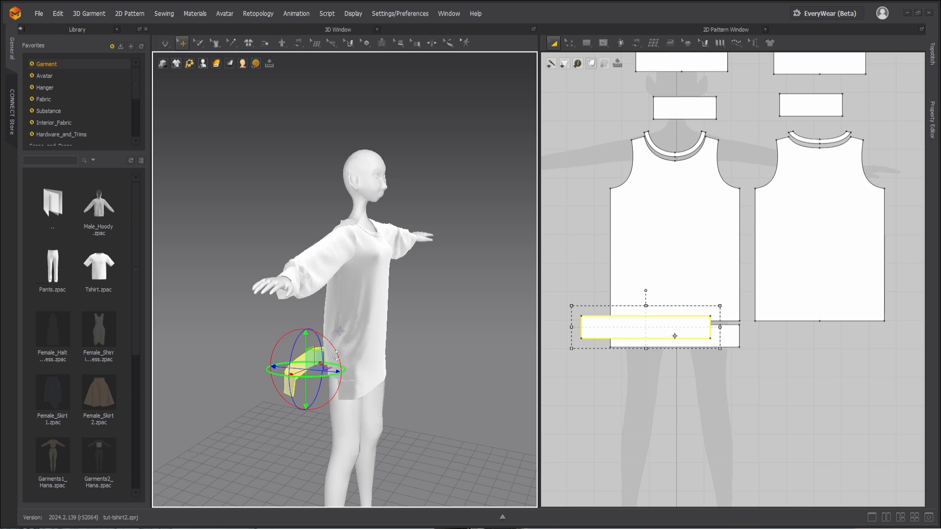
pyautogui.moveTo(637, 330); pyautogui.dragTo(799, 339)
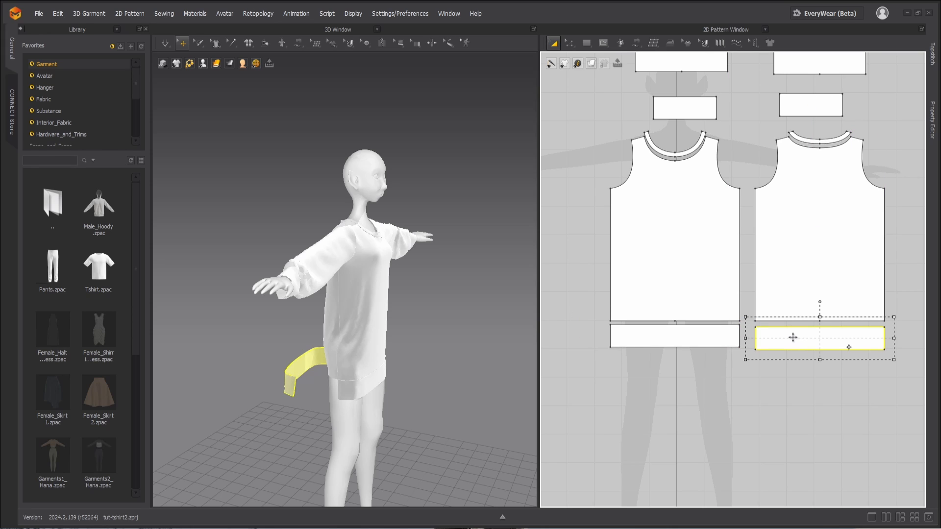
# Sew the duplicated band's upper edge to the full width of the back body's hem and simulate the garment
pyautogui.press('n')
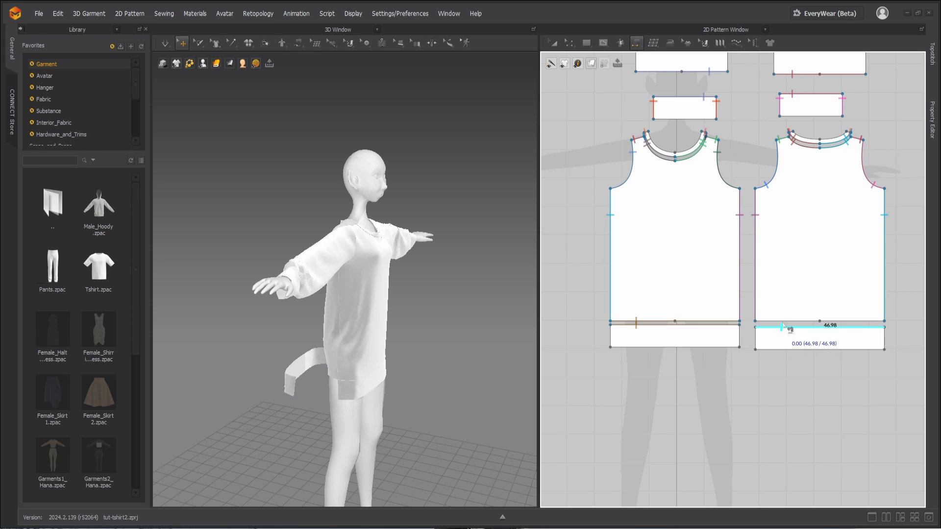
pyautogui.click(784, 321)
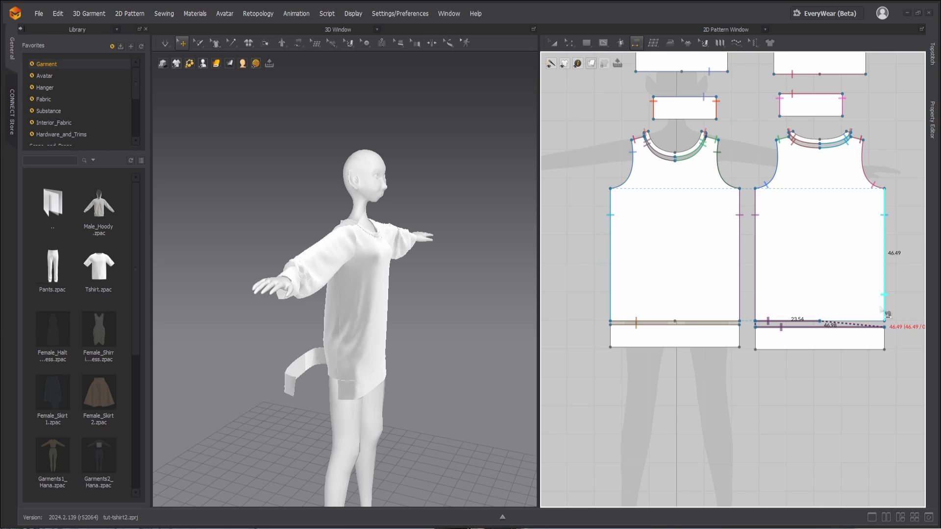
pyautogui.scroll(3, 834, 326)
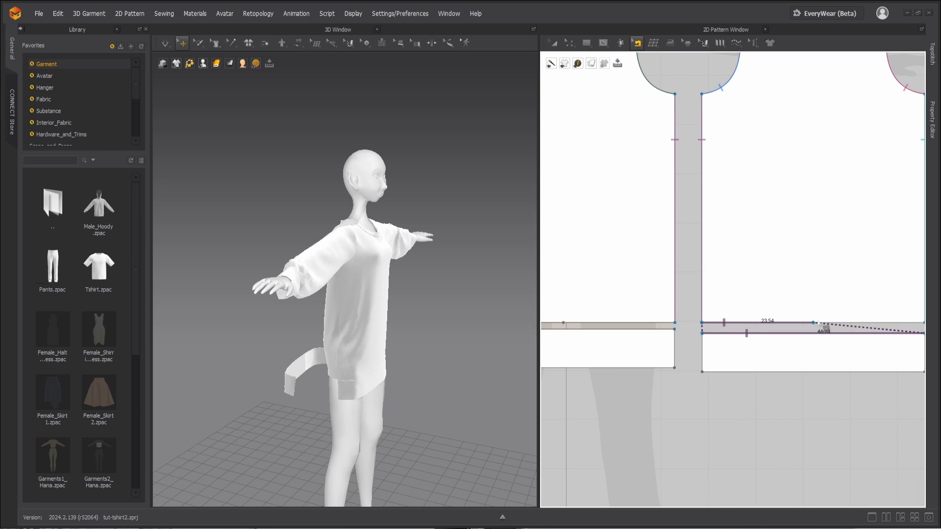
pyautogui.scroll(-2, 821, 329)
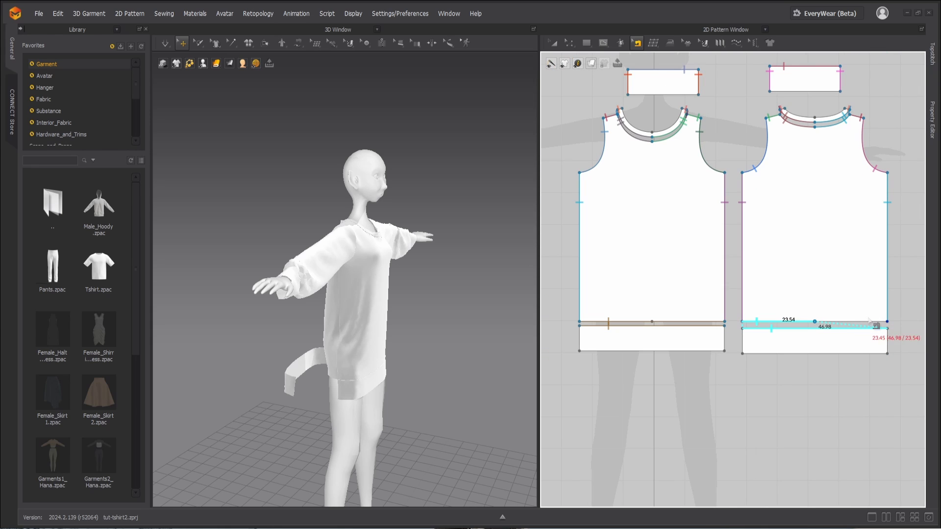
pyautogui.click(823, 325)
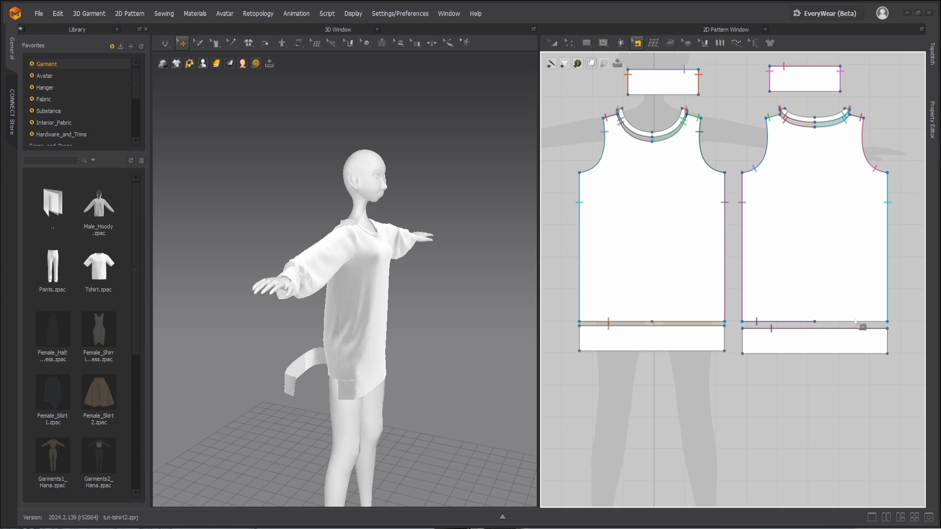
pyautogui.click(815, 322)
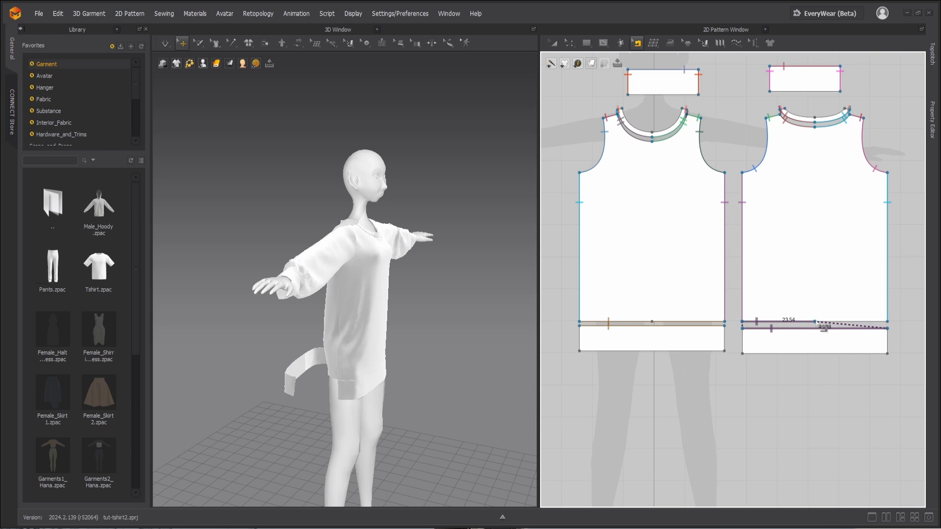
pyautogui.click(887, 323)
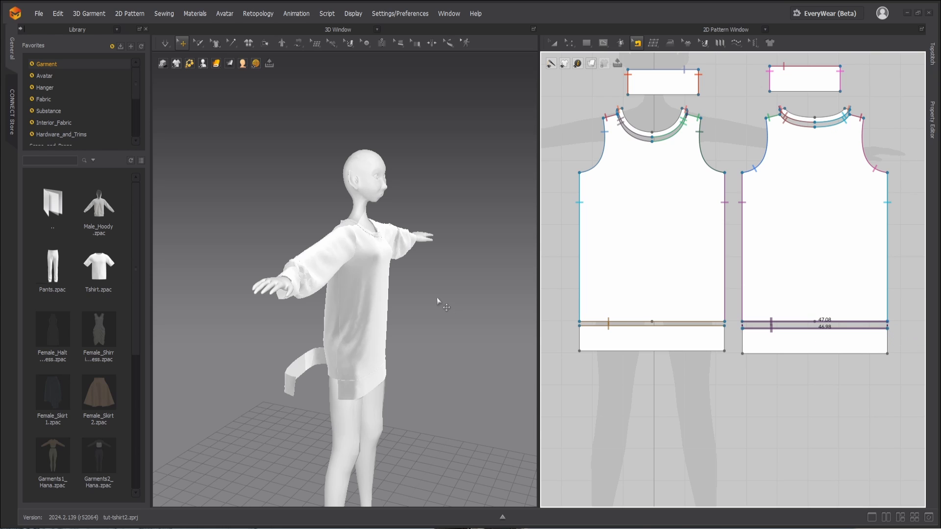
pyautogui.press('space')
pyautogui.press('space')
# Sew the facing short side edges of the front and back hem bands together and simulate
pyautogui.press('b')
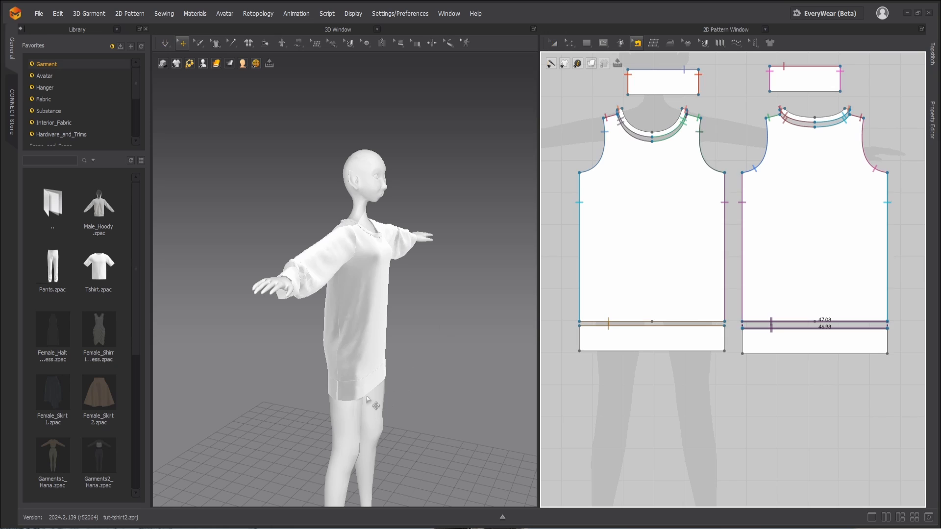
pyautogui.click(727, 338)
pyautogui.click(892, 343)
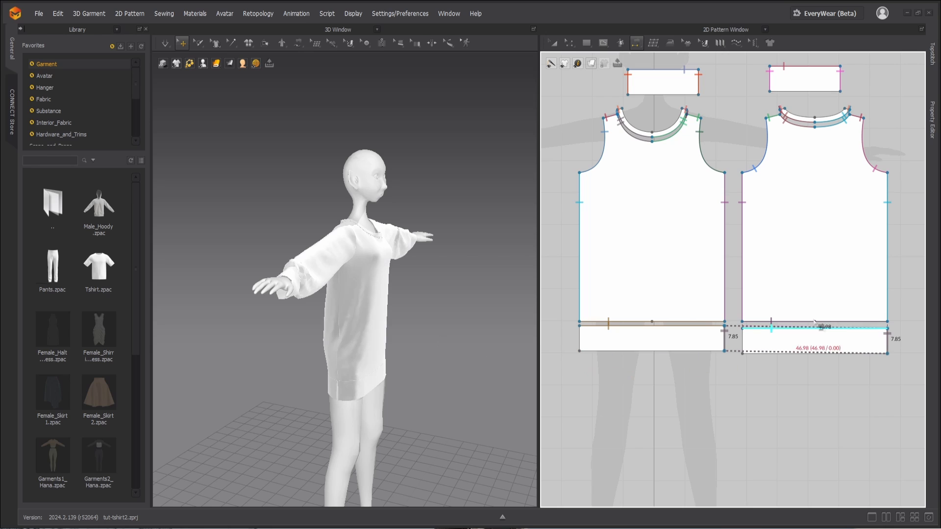
pyautogui.click(728, 335)
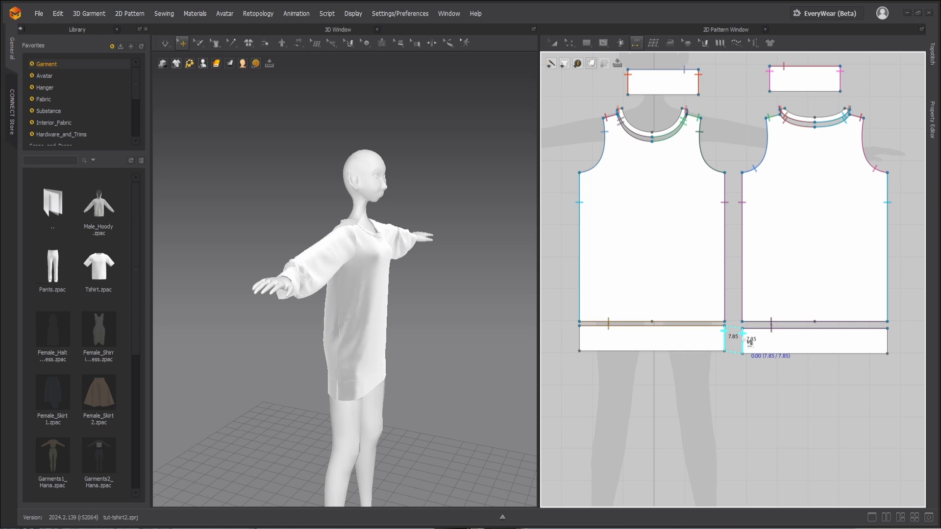
pyautogui.click(744, 338)
pyautogui.press('space')
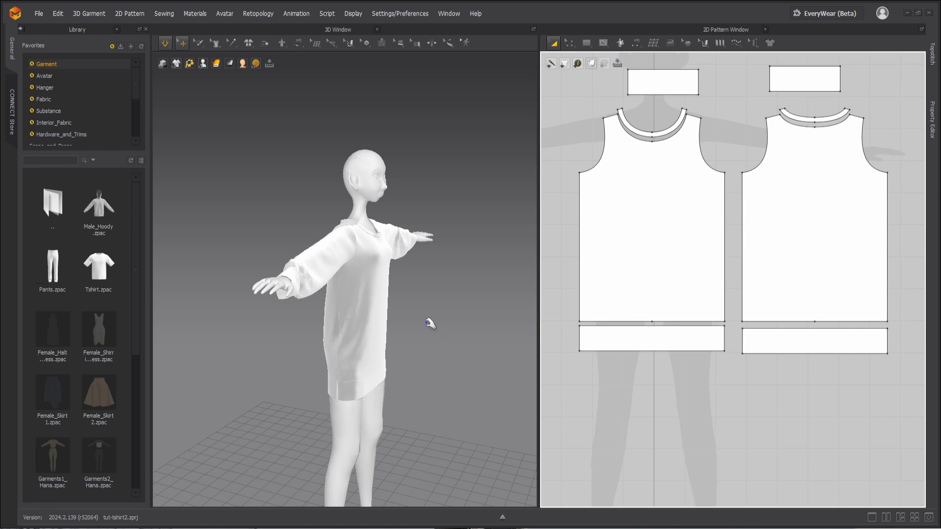
# Sew the remaining outer side edges of the front and back hem bands together and simulate
pyautogui.moveTo(455, 381); pyautogui.dragTo(315, 385, button='right')
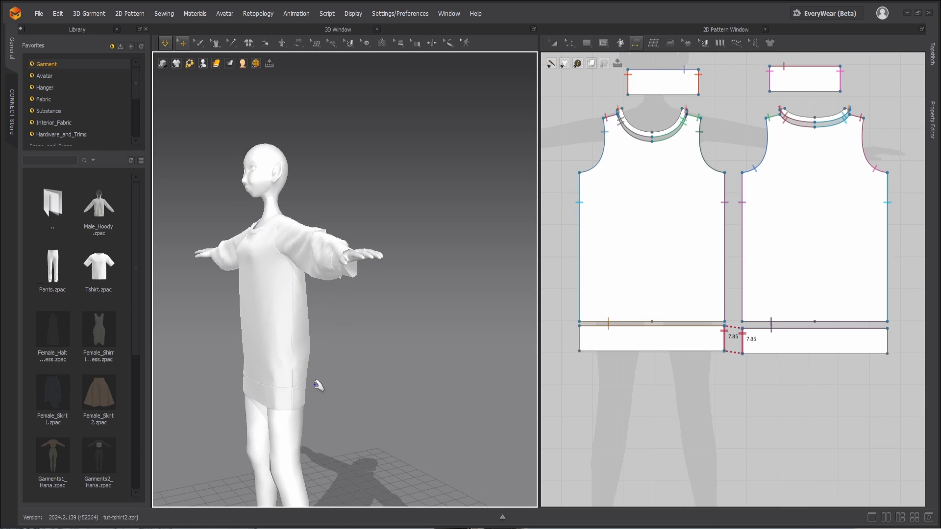
pyautogui.click(297, 398)
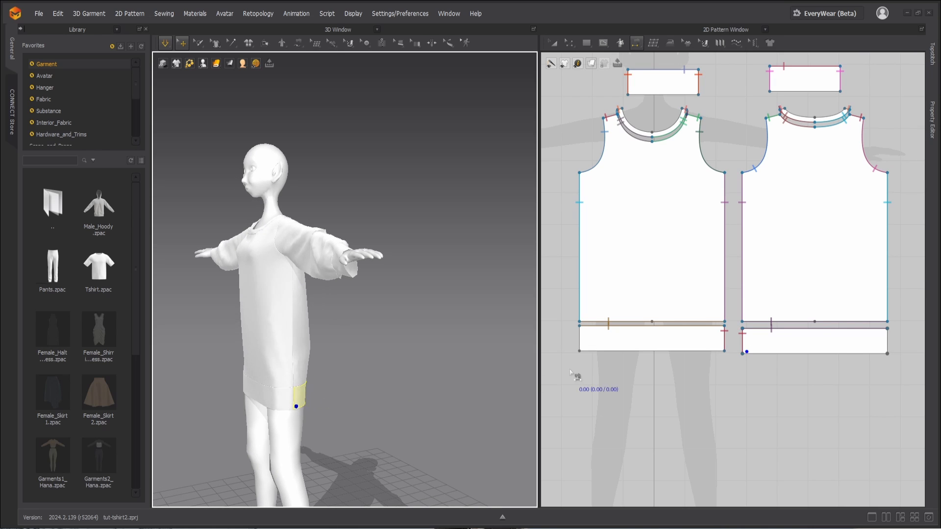
pyautogui.click(618, 362)
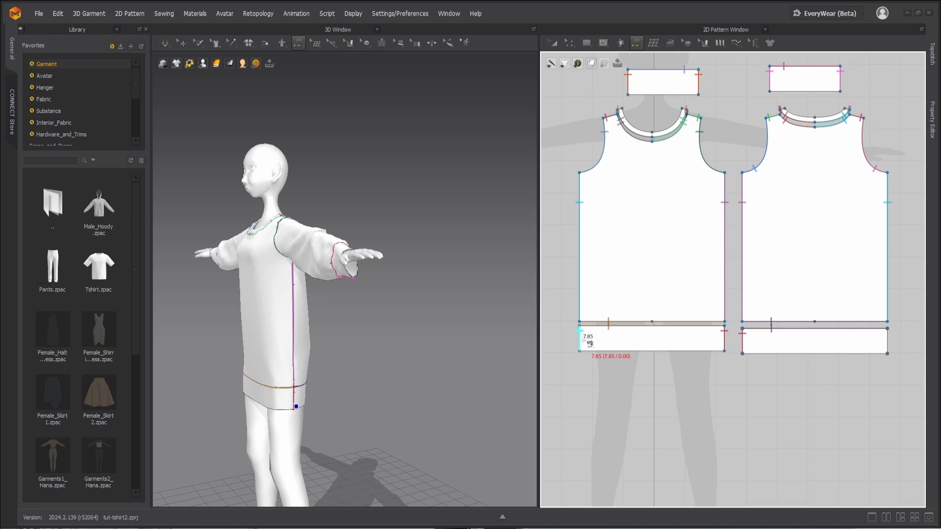
pyautogui.click(582, 338)
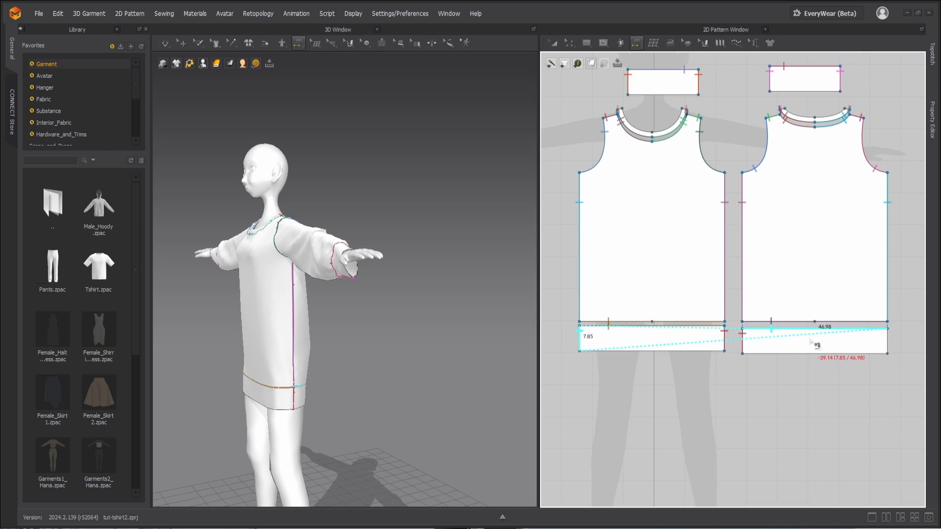
pyautogui.click(887, 340)
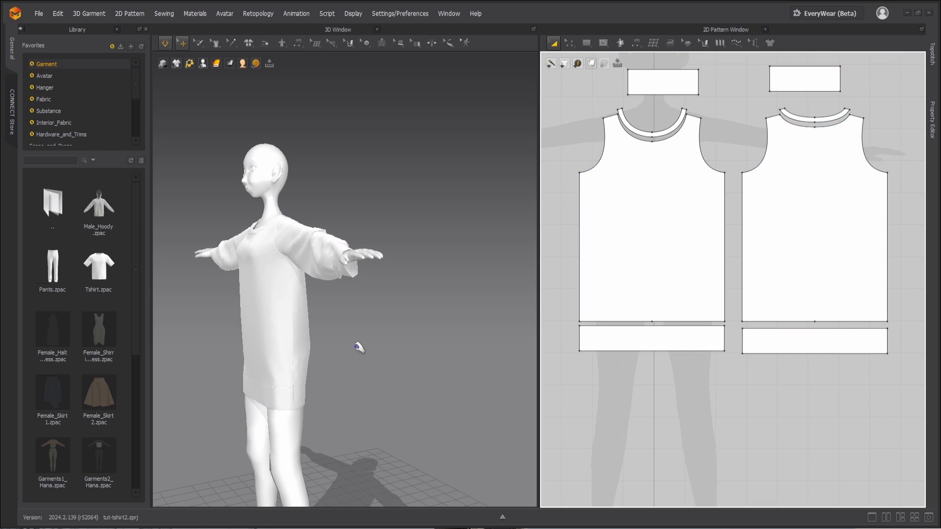
# Stop the simulation and select the front and back hem bands together
pyautogui.scroll(-2, 314, 348)
pyautogui.moveTo(310, 345); pyautogui.dragTo(391, 349, button='right')
pyautogui.moveTo(327, 351); pyautogui.dragTo(384, 343, button='middle')
pyautogui.press('a')
pyautogui.click(361, 368)
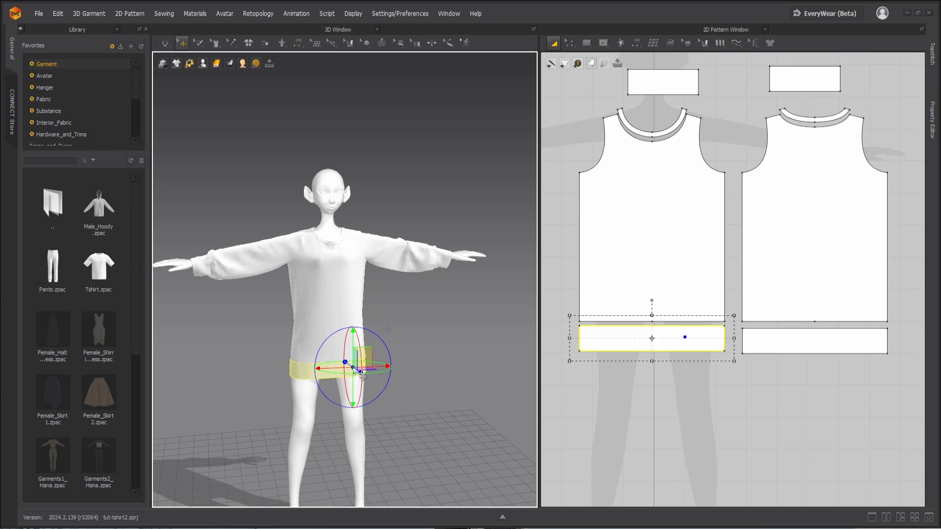
pyautogui.keyDown('shift'); pyautogui.click(771, 337); pyautogui.keyUp('shift')
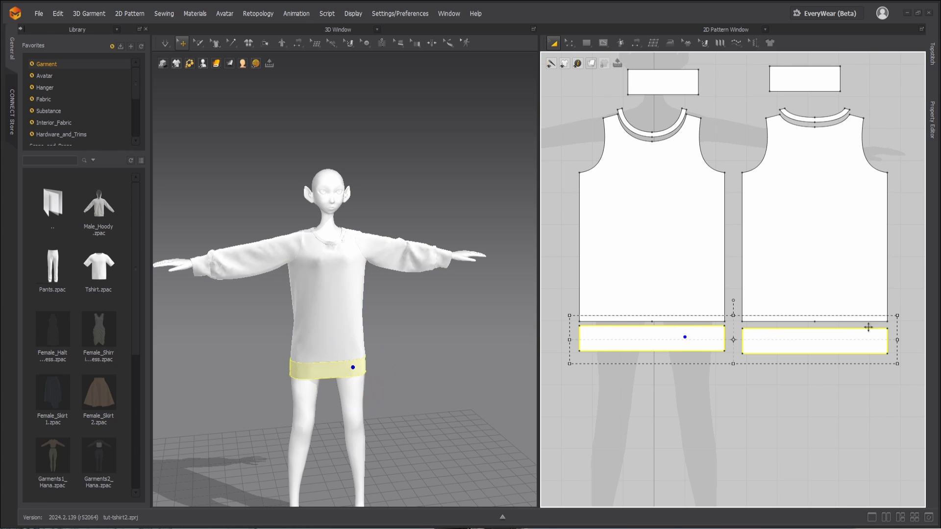
# Reset the workspace to the default layout and review the hem bands' simulation and geometry properties
pyautogui.click(404, 11)
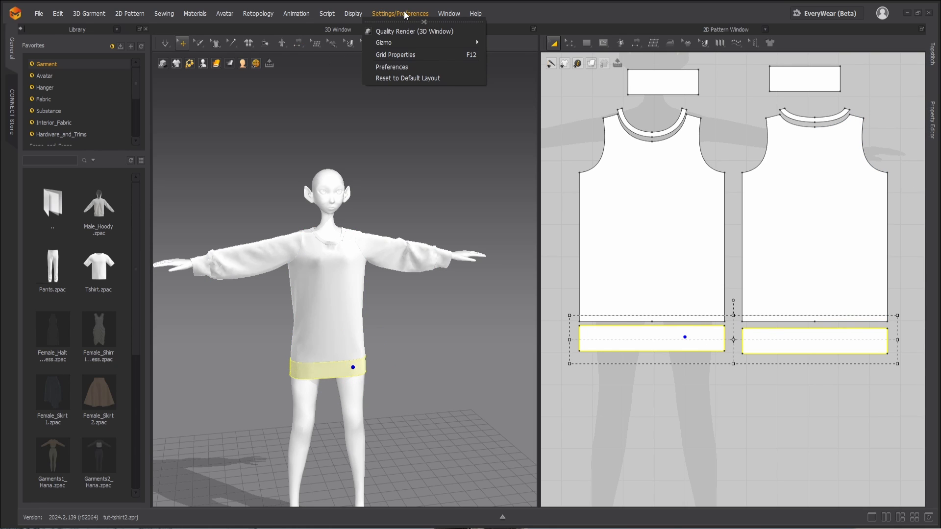
pyautogui.click(403, 78)
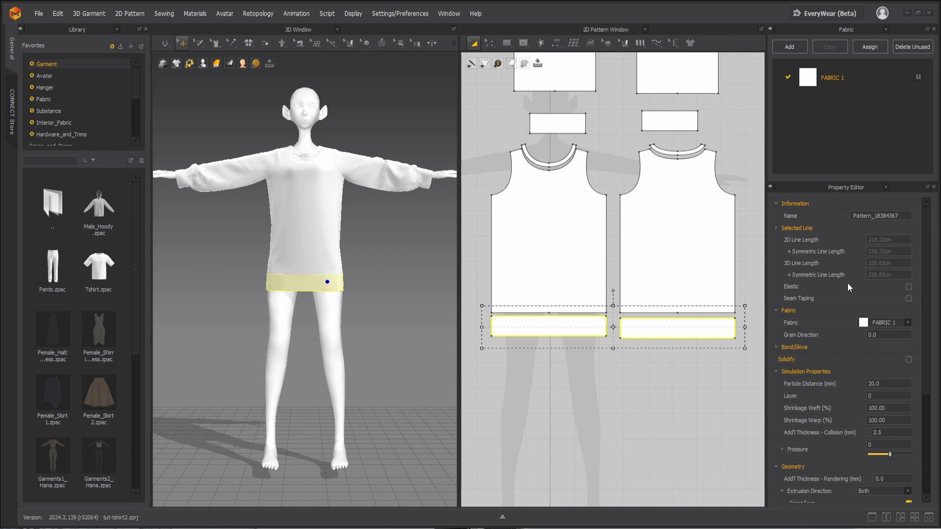
pyautogui.scroll(-3, 822, 376)
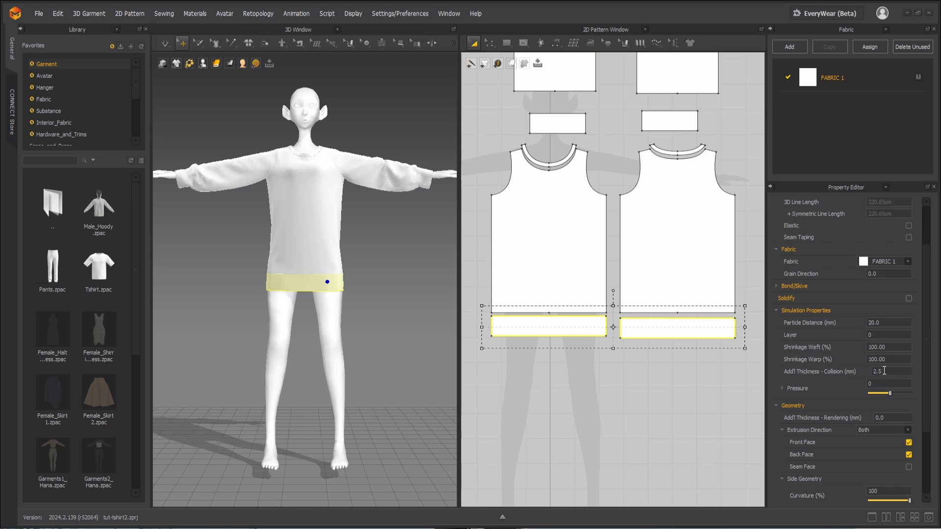
pyautogui.scroll(-3, 885, 371)
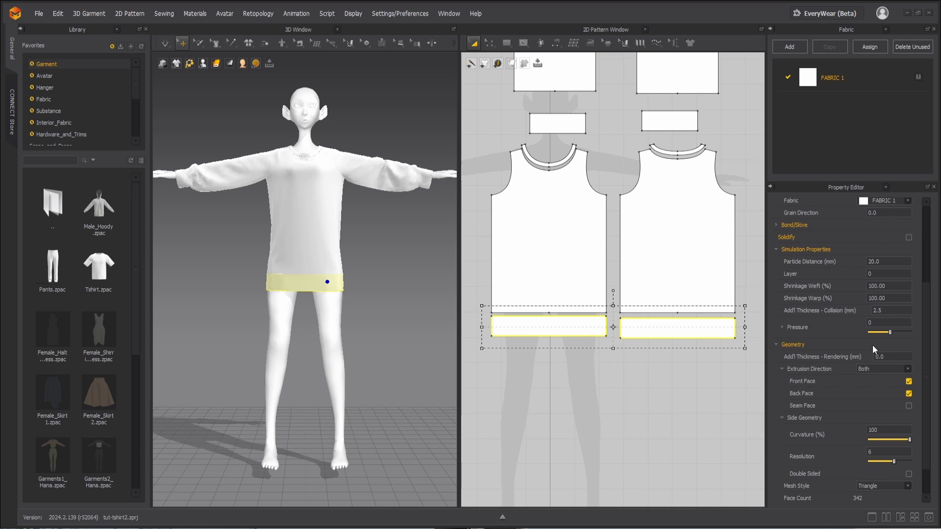
pyautogui.click(406, 299)
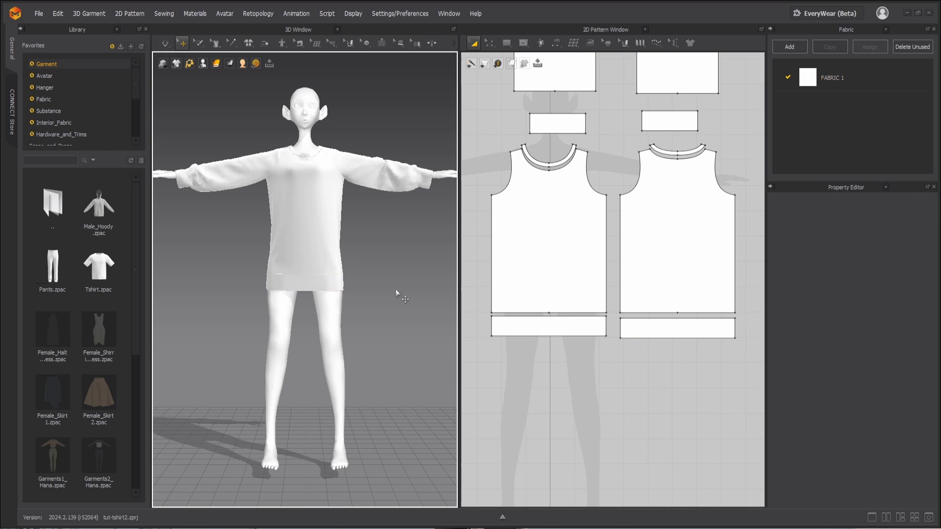
# Run the simulation and adjust the drape by pulling on the front body and the front hem band in 3D
pyautogui.click(338, 254)
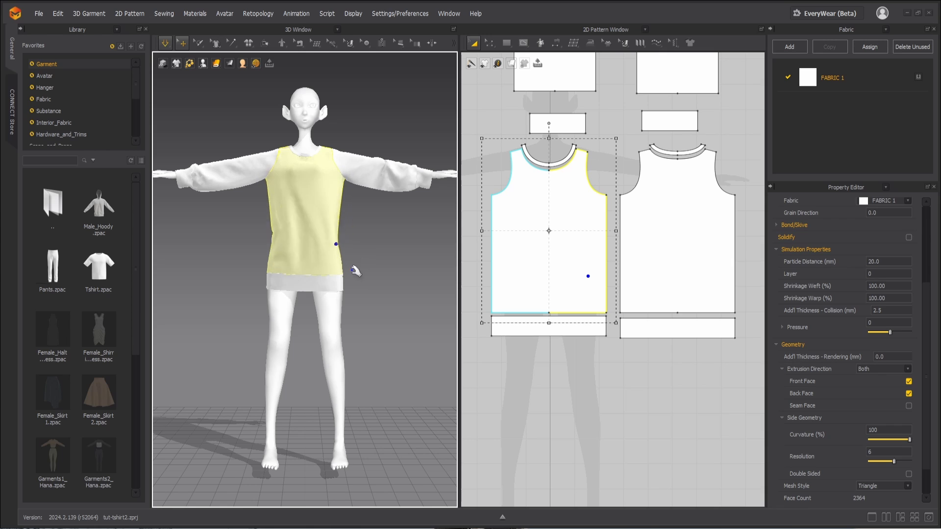
pyautogui.click(342, 282)
pyautogui.scroll(-2, 390, 269)
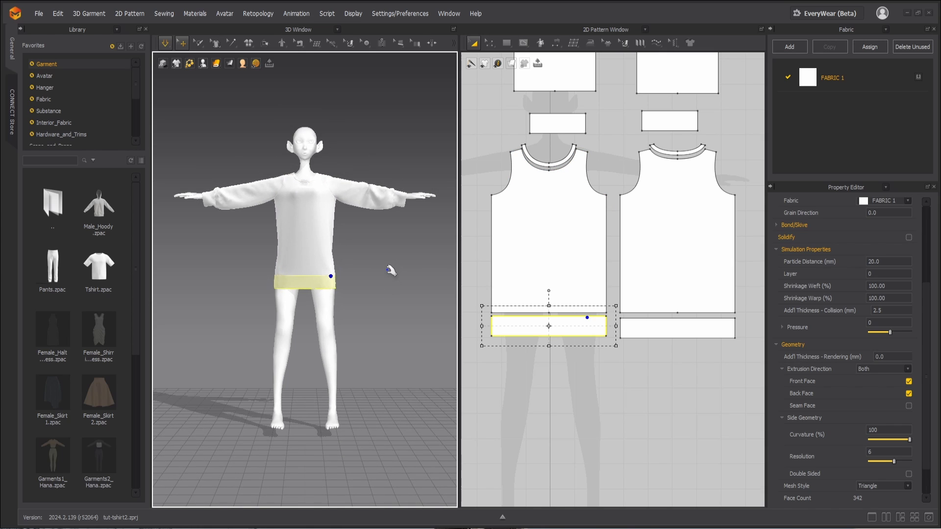
pyautogui.click(389, 270)
pyautogui.moveTo(381, 280); pyautogui.dragTo(394, 317, button='right')
pyautogui.moveTo(379, 286); pyautogui.dragTo(376, 316, button='middle')
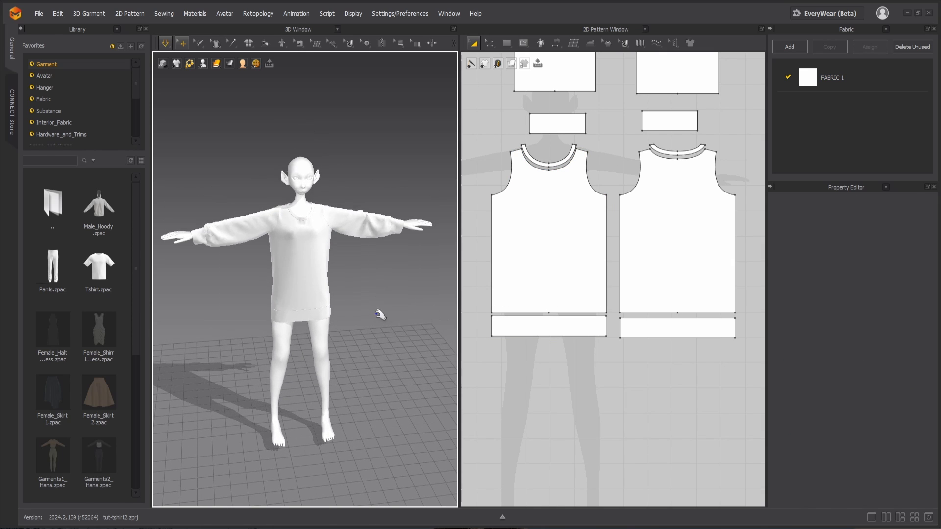
pyautogui.scroll(-6, 663, 300)
pyautogui.scroll(5, 659, 296)
pyautogui.scroll(-2, 637, 265)
pyautogui.moveTo(631, 246); pyautogui.dragTo(628, 322, button='middle')
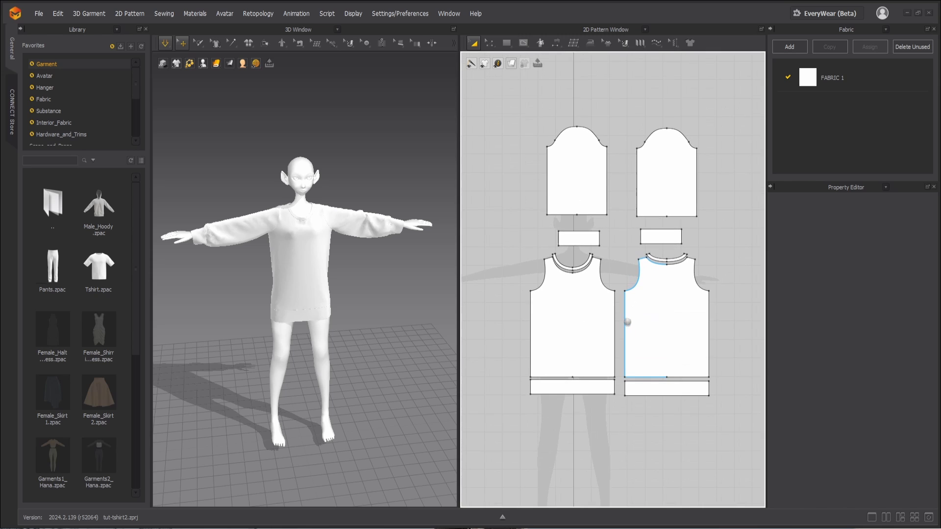
pyautogui.scroll(2, 625, 317)
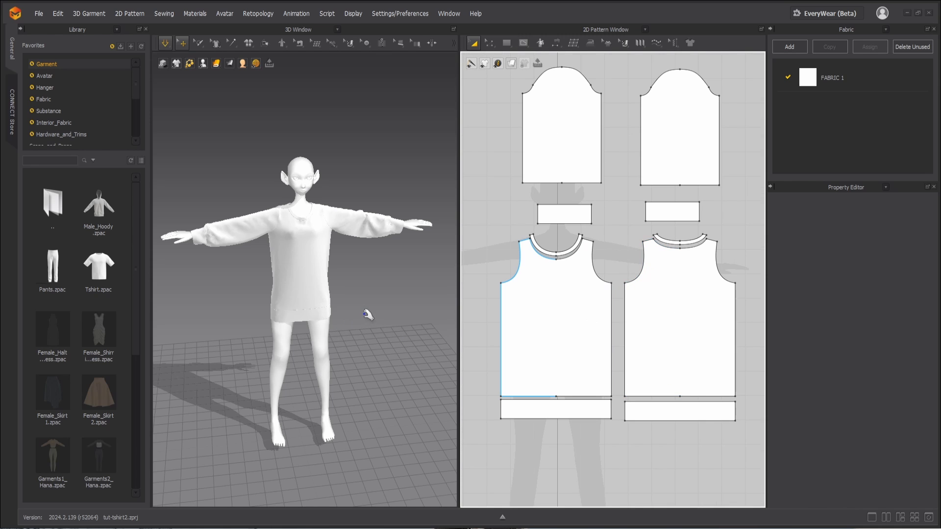
# Deselect the front body pattern and examine the draped sweatshirt on the avatar up close from an angle
pyautogui.moveTo(361, 273)
pyautogui.mouseDown(button='right')
pyautogui.moveTo(313, 276)
pyautogui.moveTo(361, 269)
pyautogui.mouseUp(button='right')
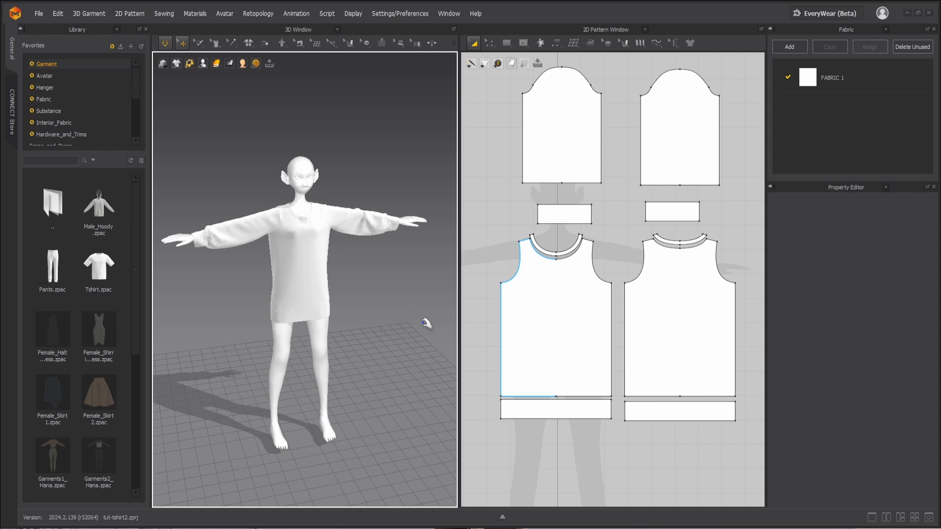
pyautogui.click(445, 336)
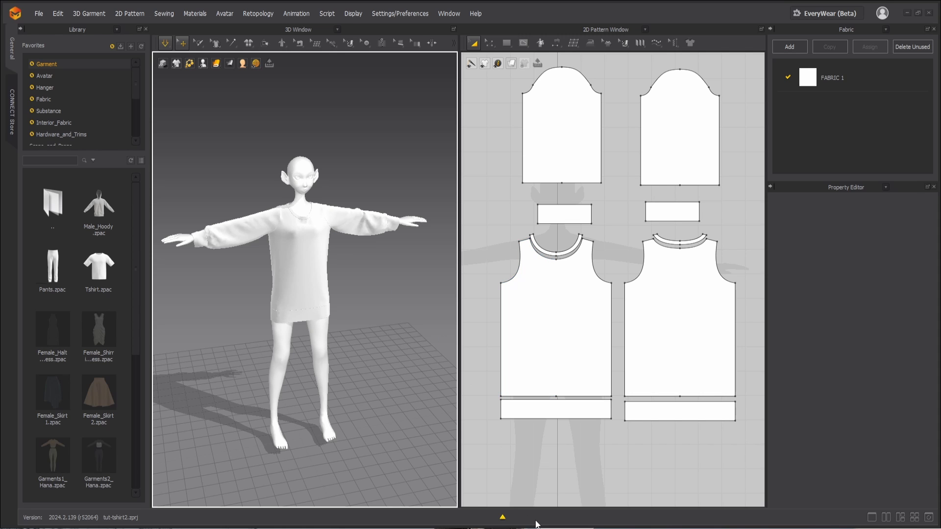
pyautogui.moveTo(357, 368)
pyautogui.mouseDown(button='right')
pyautogui.moveTo(584, 344)
pyautogui.moveTo(374, 367)
pyautogui.moveTo(326, 357)
pyautogui.moveTo(384, 357)
pyautogui.moveTo(372, 358)
pyautogui.mouseUp(button='right')
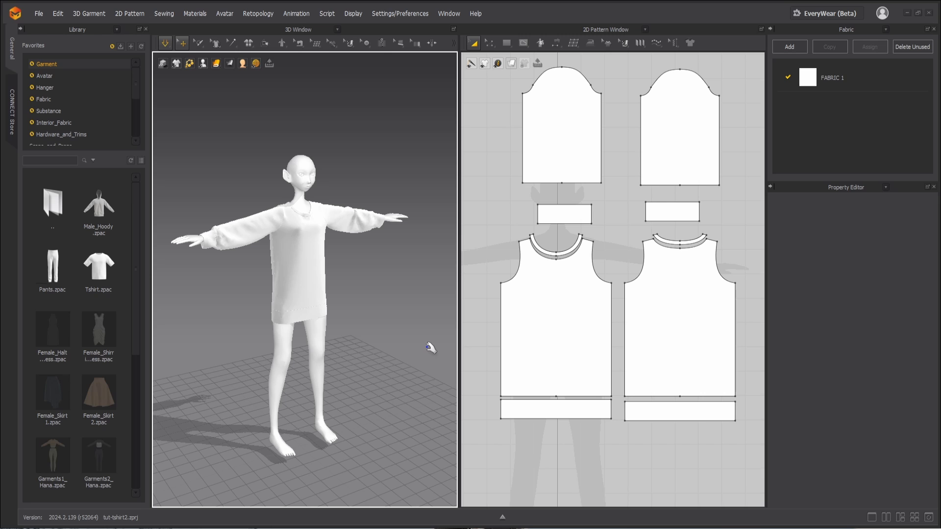
pyautogui.scroll(1, 420, 292)
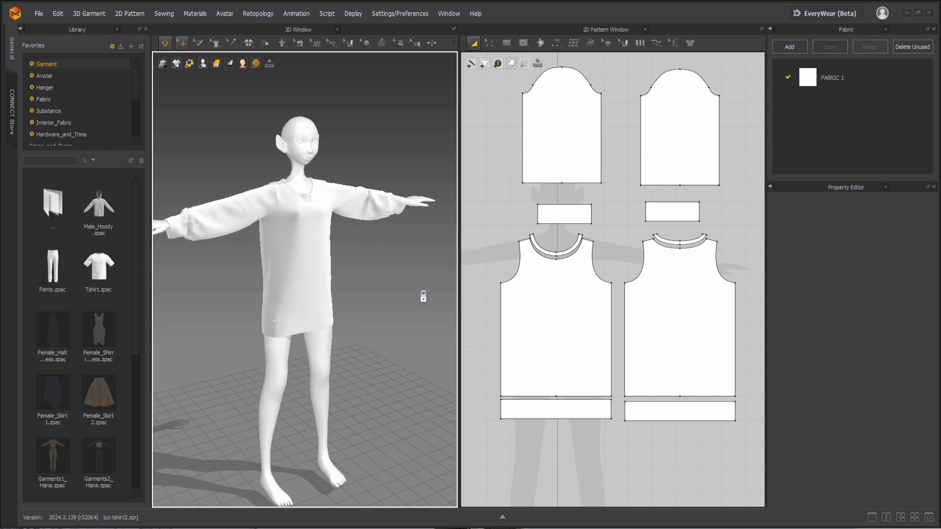
pyautogui.scroll(1, 398, 279)
pyautogui.scroll(1, 401, 265)
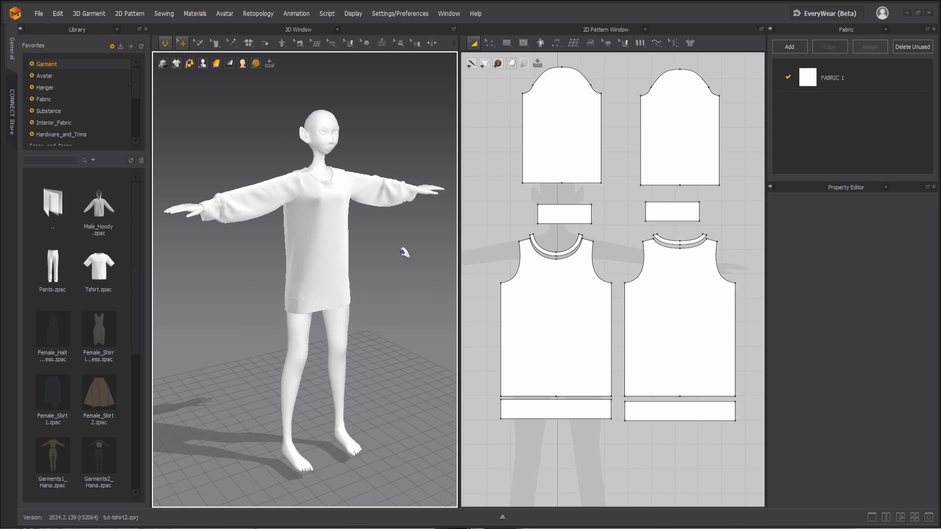
pyautogui.scroll(2, 407, 267)
pyautogui.scroll(1, 407, 287)
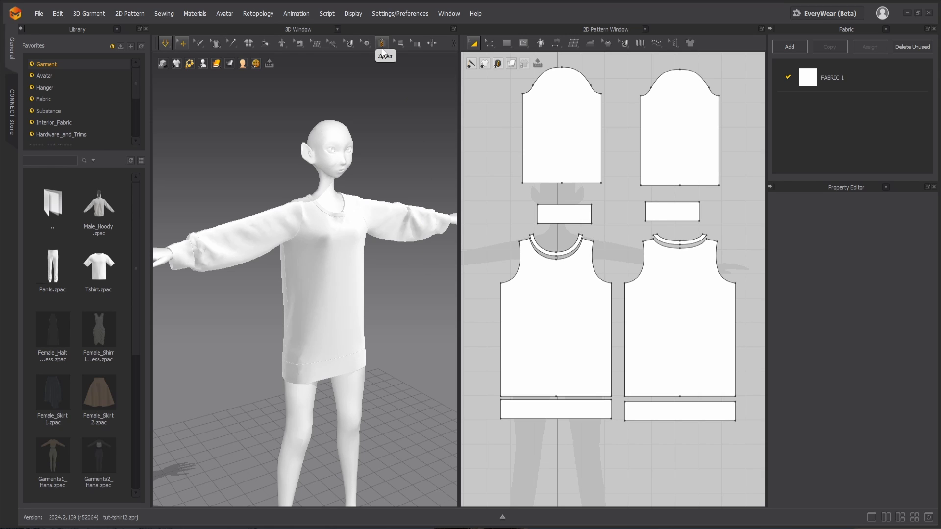
# Add the 20240115_0044012 image as a 27.94 × 27.94 cm graphic on the avatar's left sleeve pattern
pyautogui.click(347, 45)
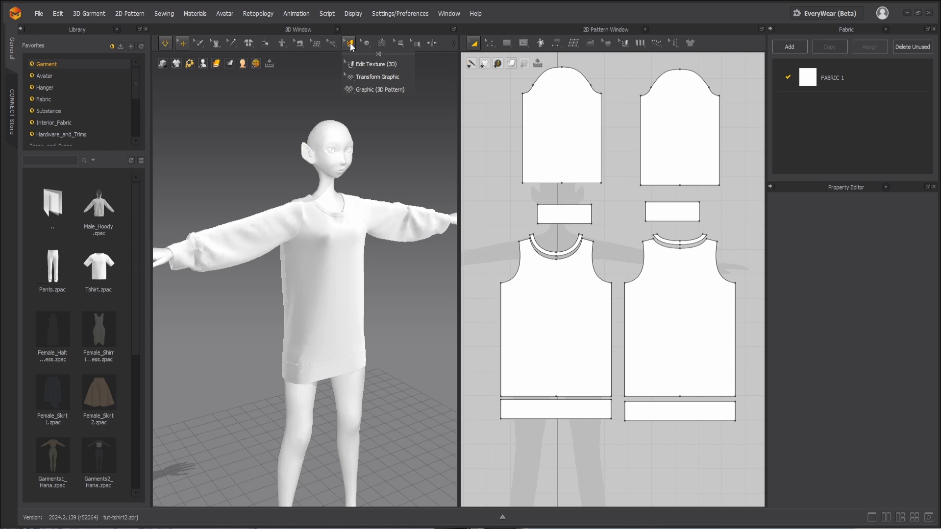
pyautogui.click(362, 90)
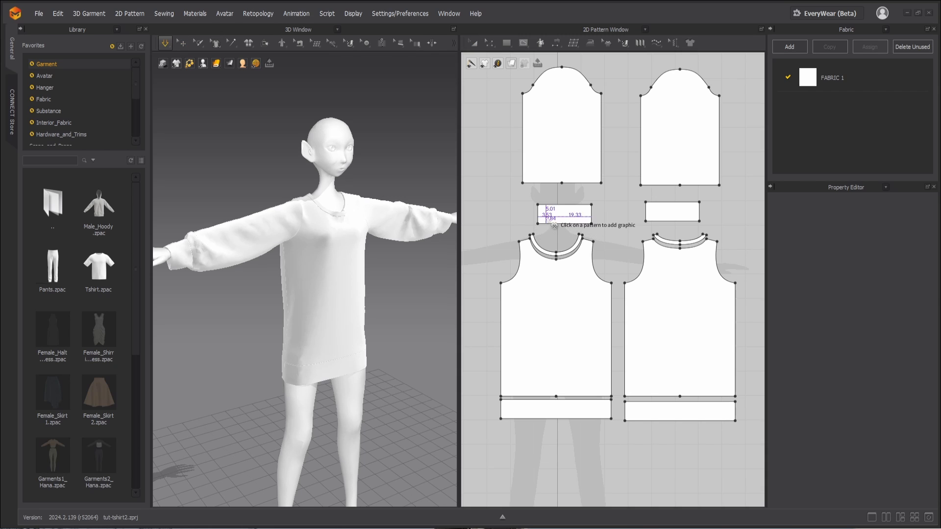
pyautogui.click(390, 238)
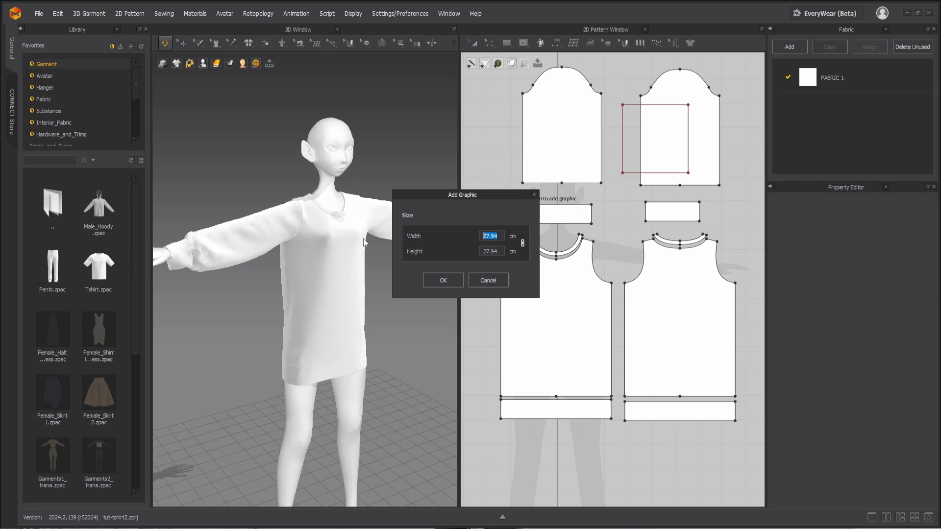
pyautogui.click(444, 281)
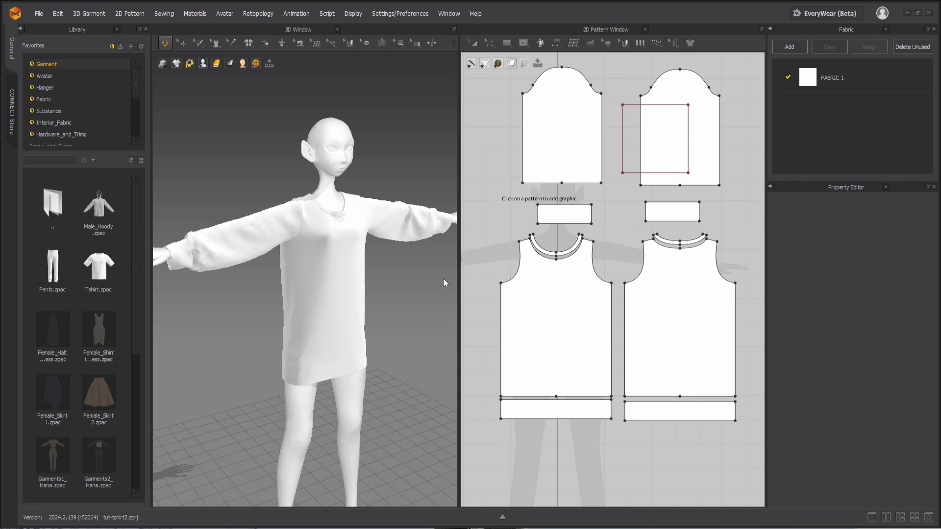
pyautogui.click(683, 129)
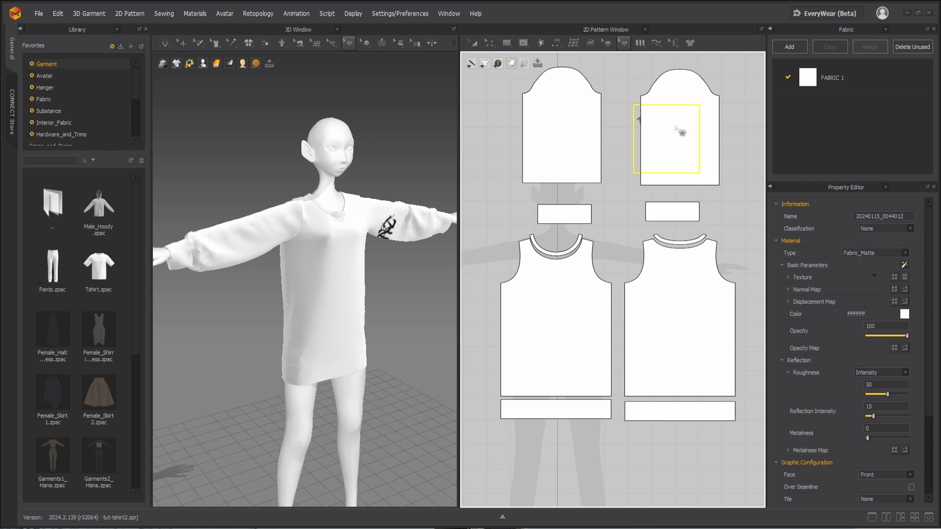
# Reposition the graphic within the sleeve pattern and scale it up slightly to nearly the sleeve's width
pyautogui.moveTo(674, 131)
pyautogui.mouseDown()
pyautogui.moveTo(654, 141)
pyautogui.moveTo(669, 121)
pyautogui.mouseUp()
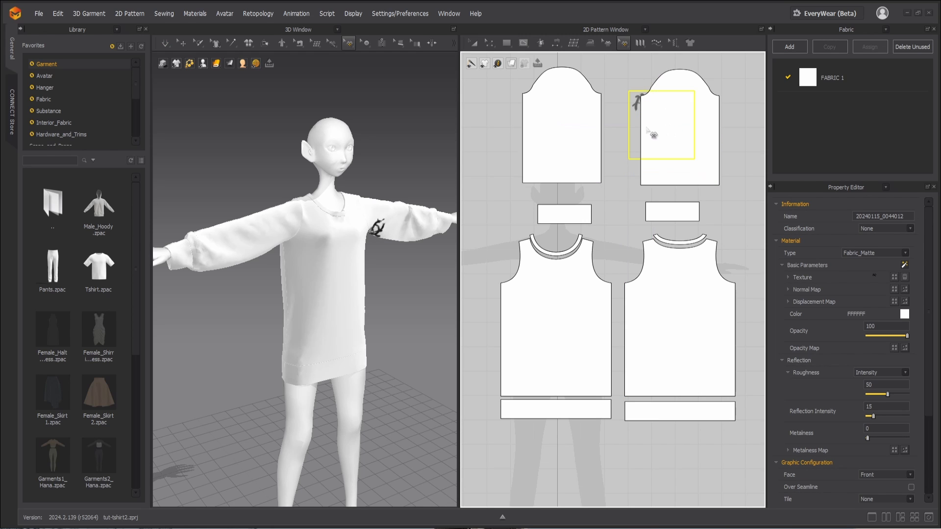
pyautogui.moveTo(629, 87); pyautogui.dragTo(644, 100)
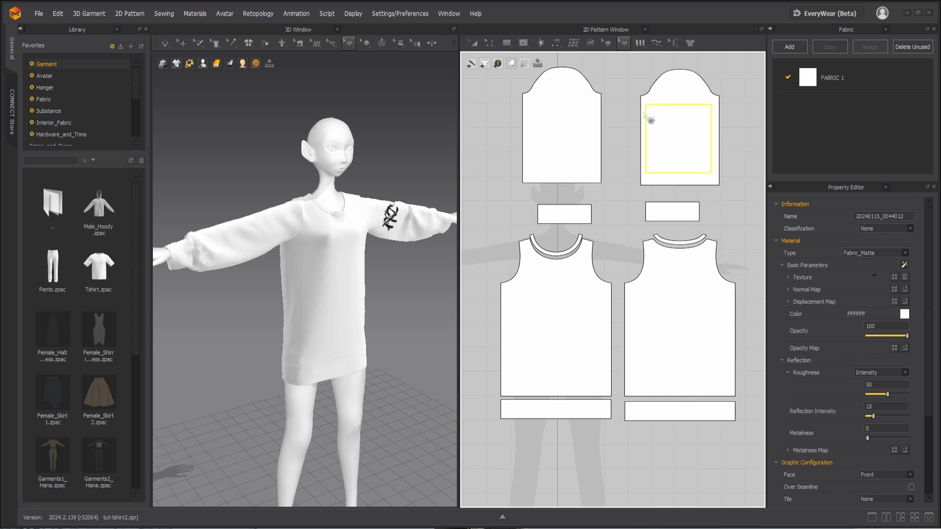
pyautogui.click(676, 94)
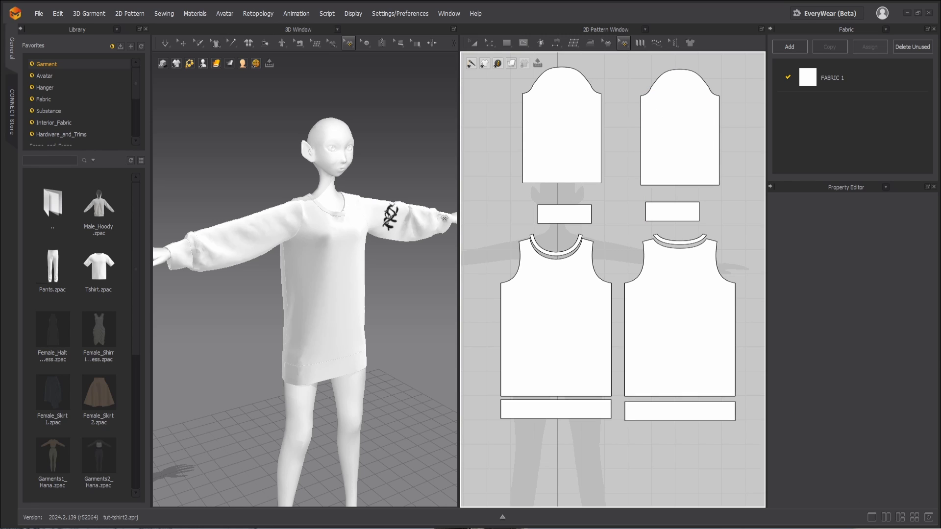
pyautogui.click(400, 223)
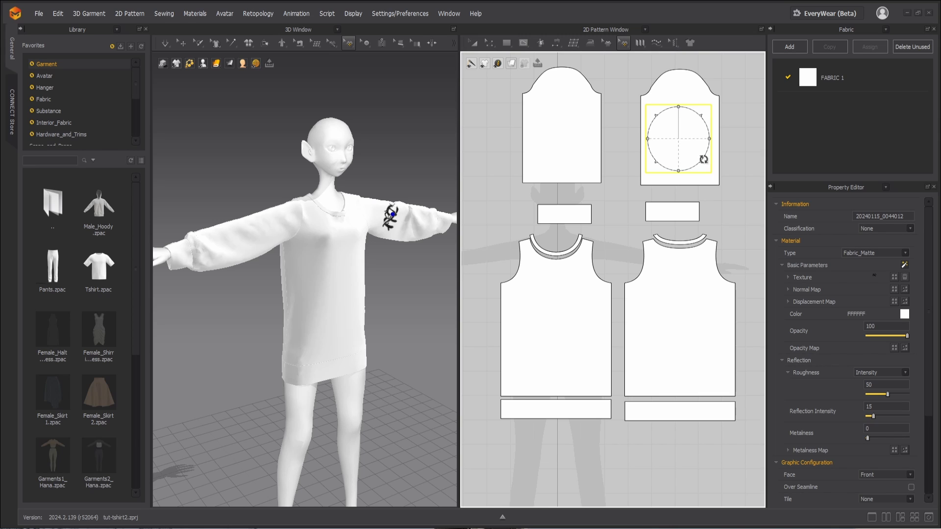
pyautogui.moveTo(701, 160); pyautogui.dragTo(708, 160)
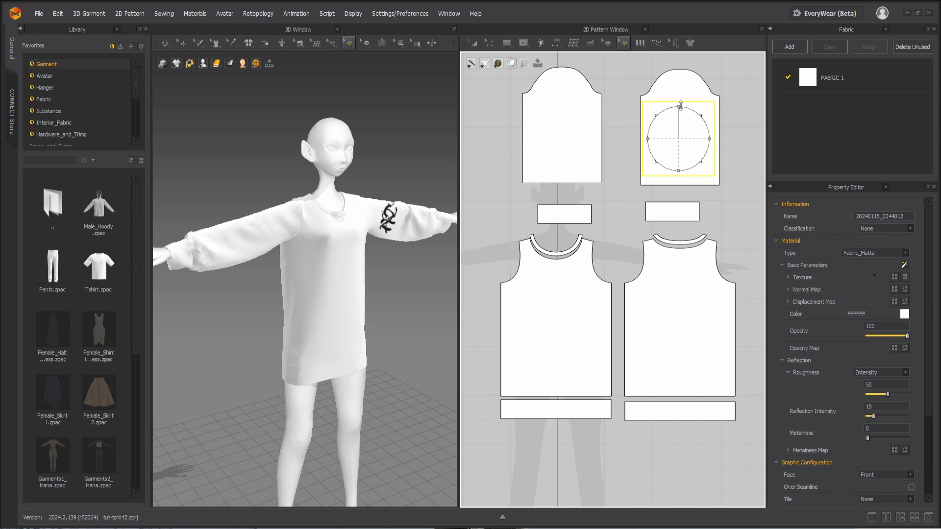
pyautogui.moveTo(683, 109); pyautogui.dragTo(722, 138)
# Move the graphic onto the front body below the neckline and enlarge it slightly with Transform Graphic in 3D
pyautogui.moveTo(746, 107); pyautogui.dragTo(577, 289)
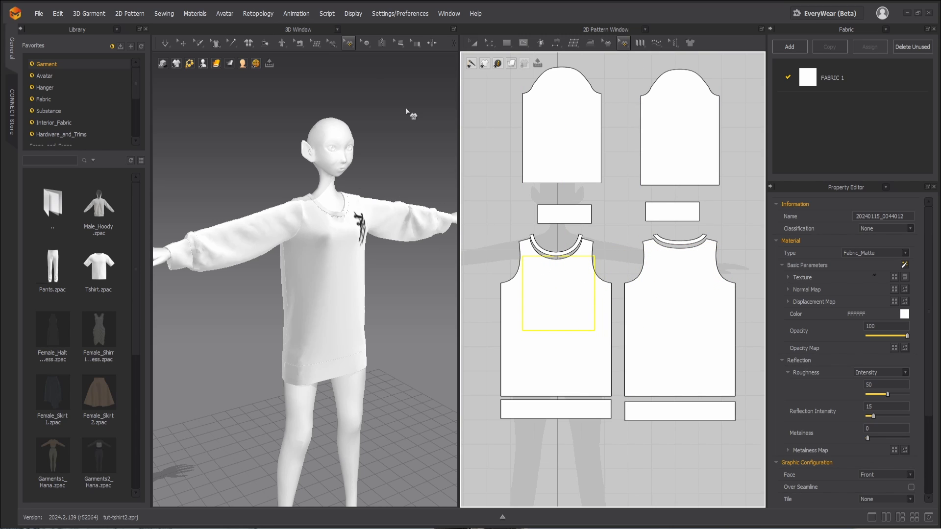
pyautogui.click(349, 44)
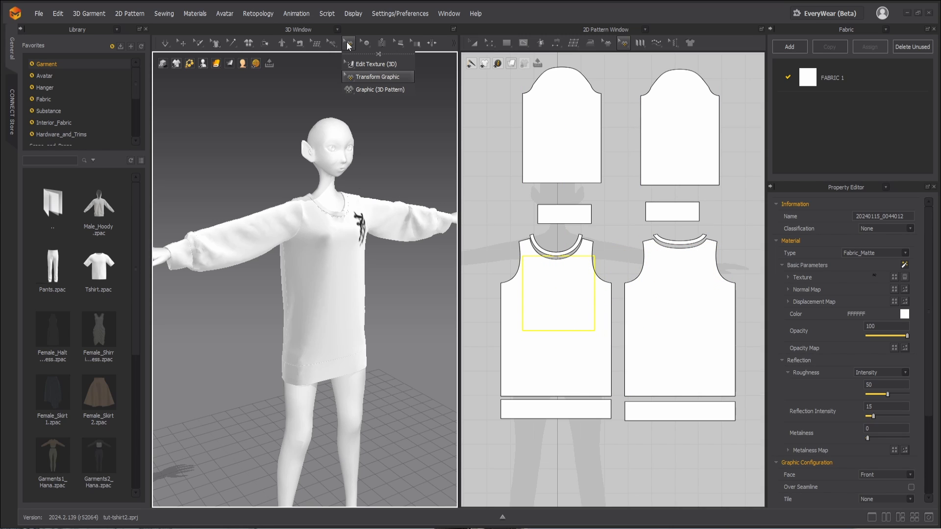
pyautogui.click(378, 74)
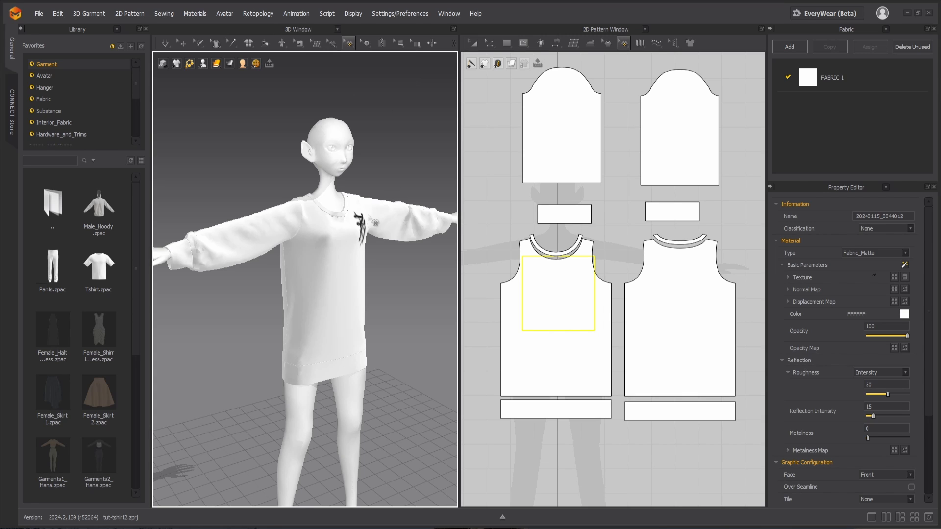
pyautogui.click(368, 232)
pyautogui.moveTo(363, 275); pyautogui.dragTo(367, 277)
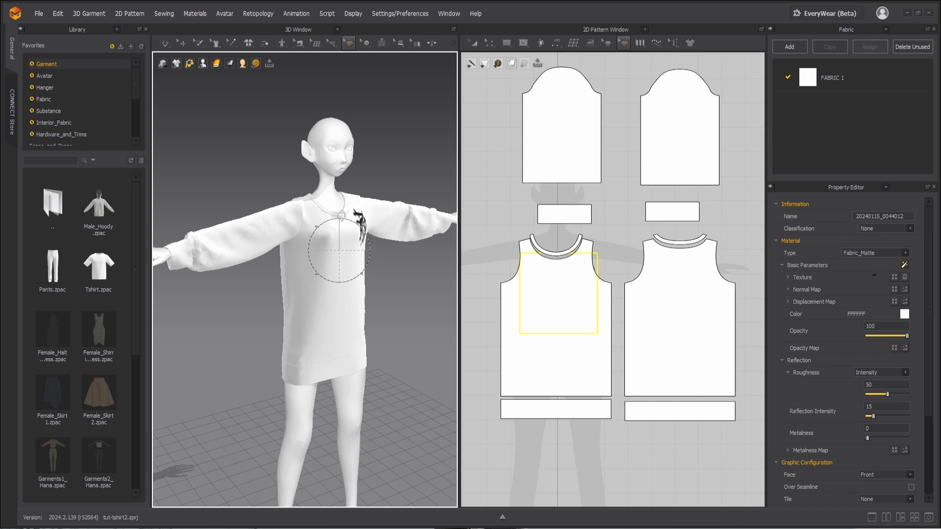
pyautogui.moveTo(350, 224)
pyautogui.mouseDown()
pyautogui.moveTo(358, 228)
pyautogui.moveTo(338, 216)
pyautogui.moveTo(296, 215)
pyautogui.moveTo(347, 218)
pyautogui.mouseUp()
pyautogui.click(401, 178)
pyautogui.moveTo(422, 274); pyautogui.dragTo(318, 259, button='right')
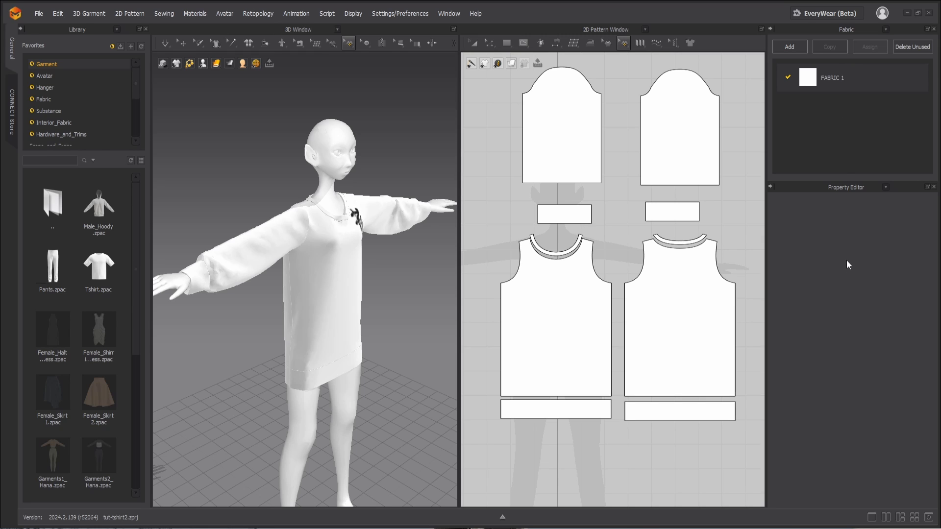
# Change the FABRIC 1 material color to a light neutral grey
pyautogui.click(840, 79)
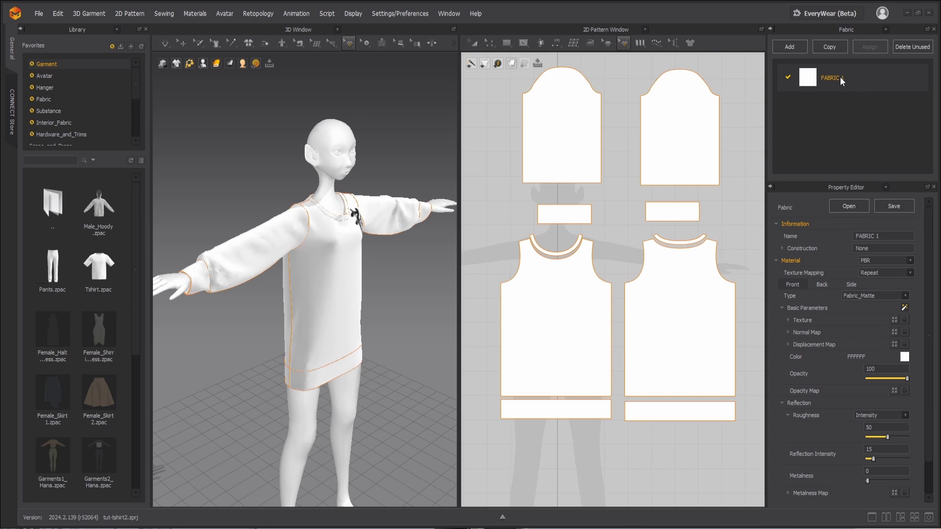
pyautogui.click(905, 357)
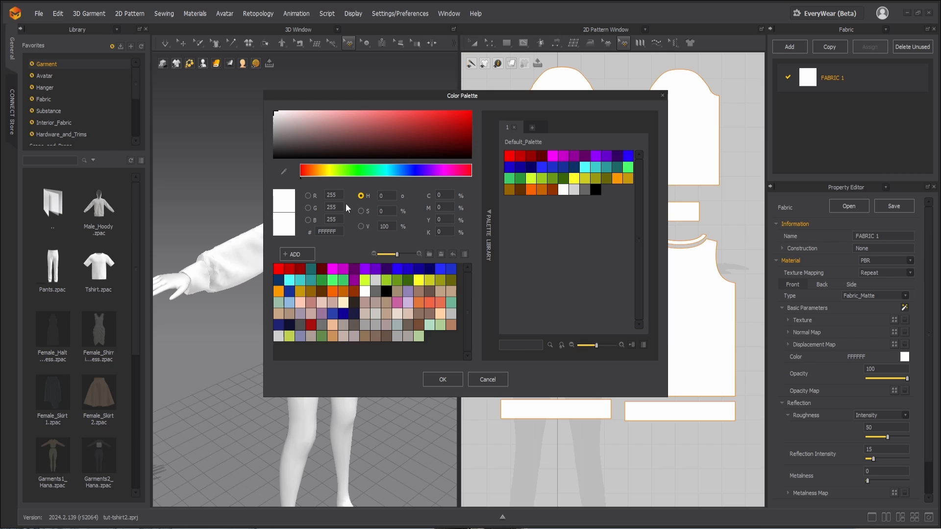
pyautogui.moveTo(285, 125); pyautogui.dragTo(264, 124)
pyautogui.moveTo(330, 97); pyautogui.dragTo(578, 98)
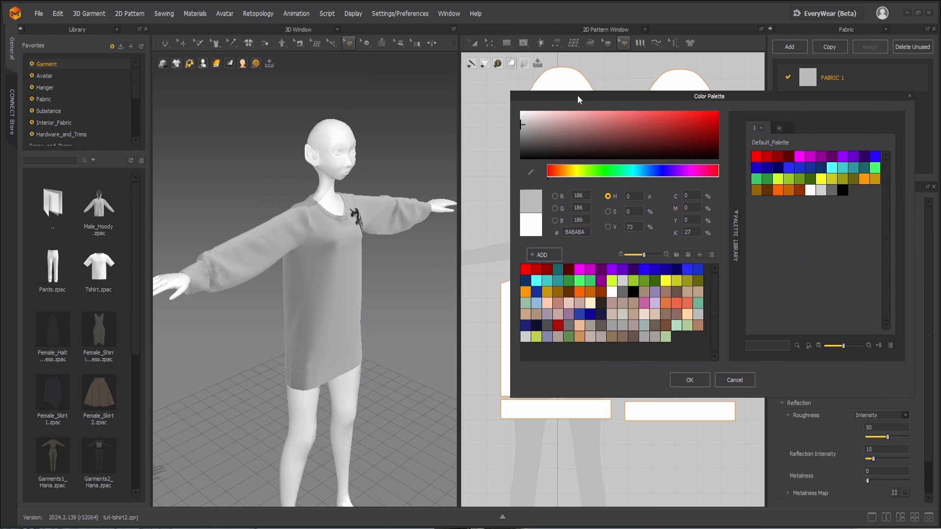
pyautogui.moveTo(523, 134); pyautogui.dragTo(522, 121)
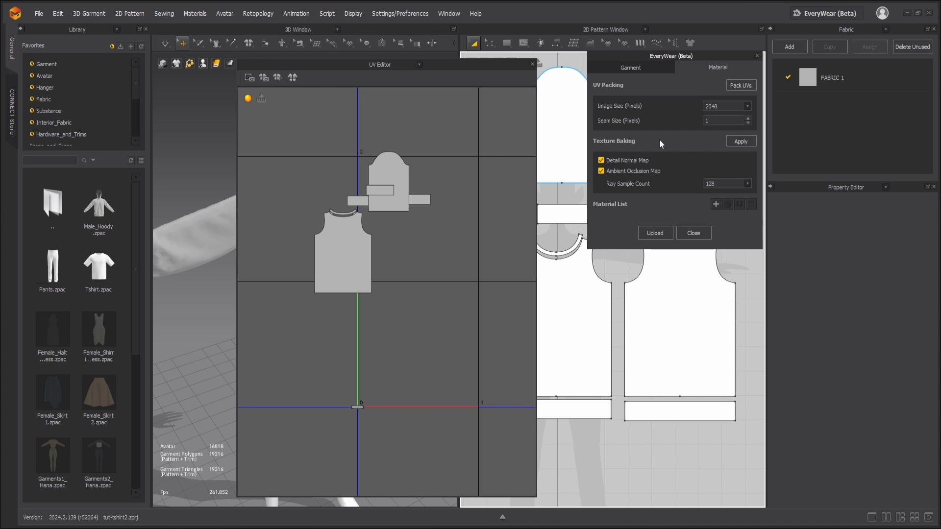
# Close the UV Editor, reopen the EveryWear settings and review the image size options for UV packing
pyautogui.click(532, 64)
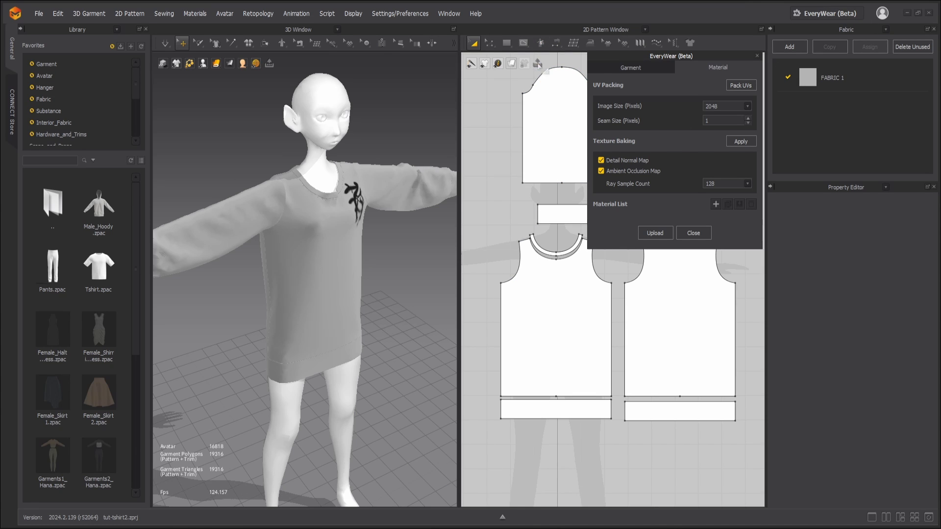
pyautogui.click(759, 58)
pyautogui.click(808, 14)
pyautogui.click(662, 69)
pyautogui.click(709, 68)
pyautogui.click(750, 106)
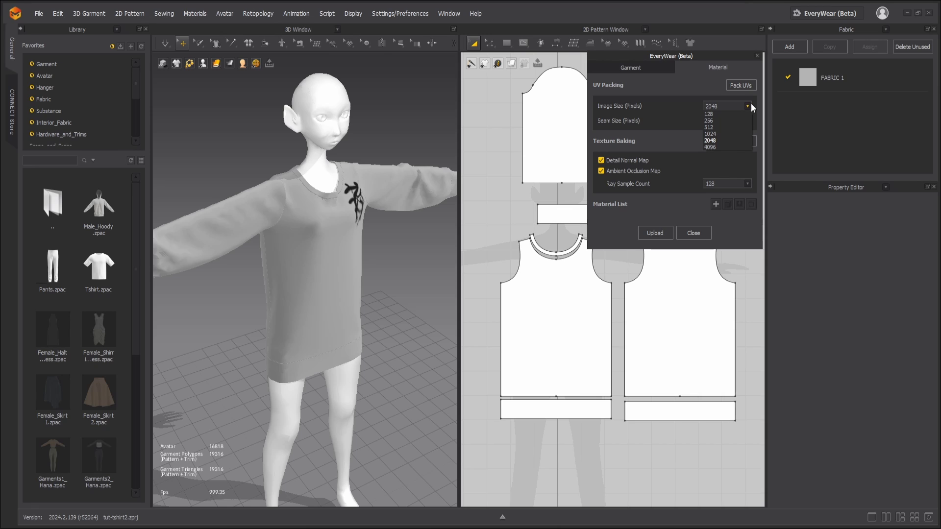
pyautogui.click(705, 81)
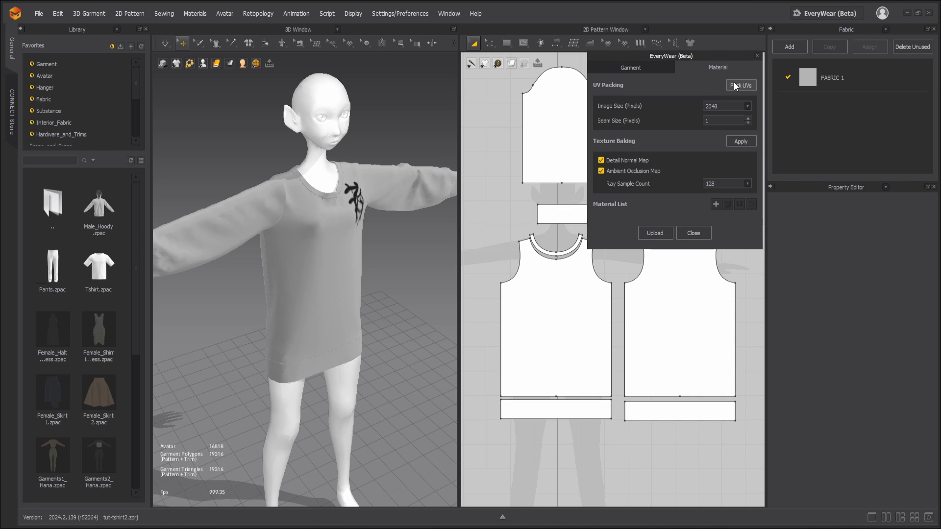
# Pack the garment's UVs into the 0 to 1 area with padding 0.001, fidelity 3 and fixed scale ratio
pyautogui.click(734, 85)
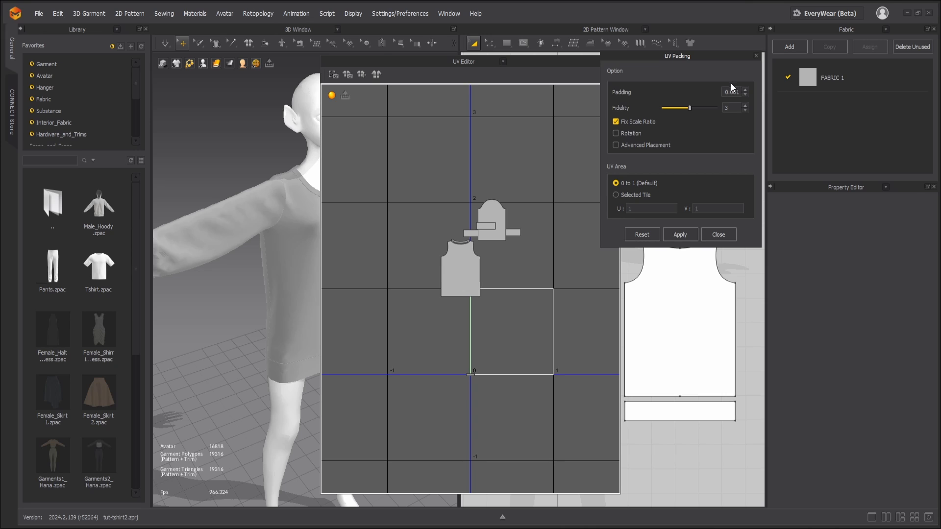
pyautogui.click(675, 233)
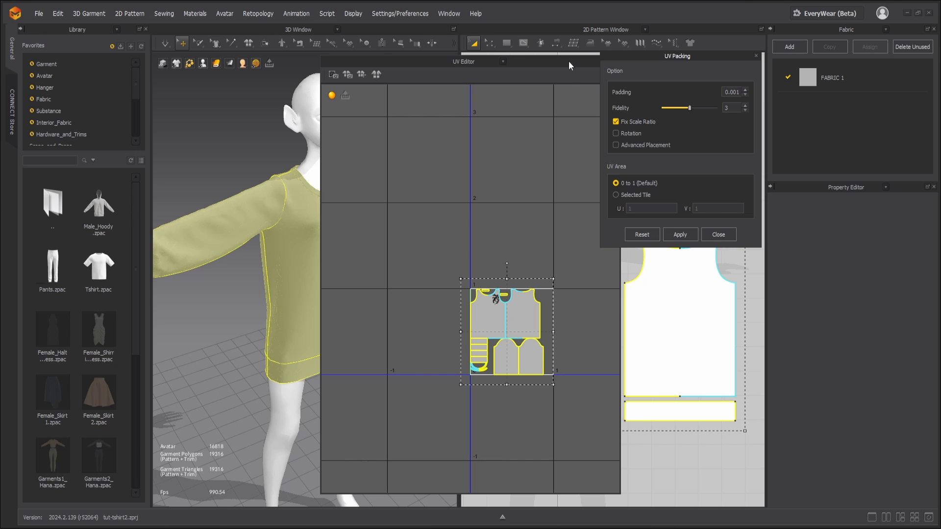
pyautogui.moveTo(569, 65); pyautogui.dragTo(520, 96)
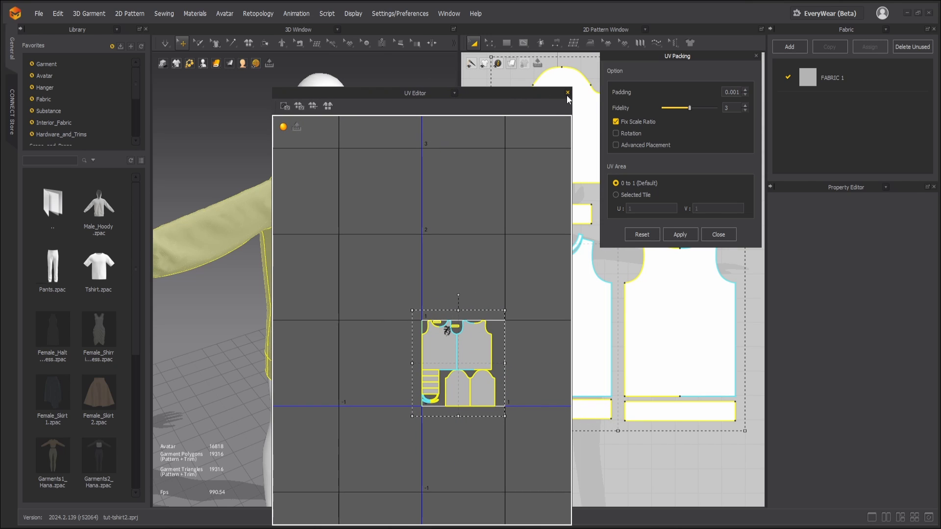
pyautogui.click(567, 93)
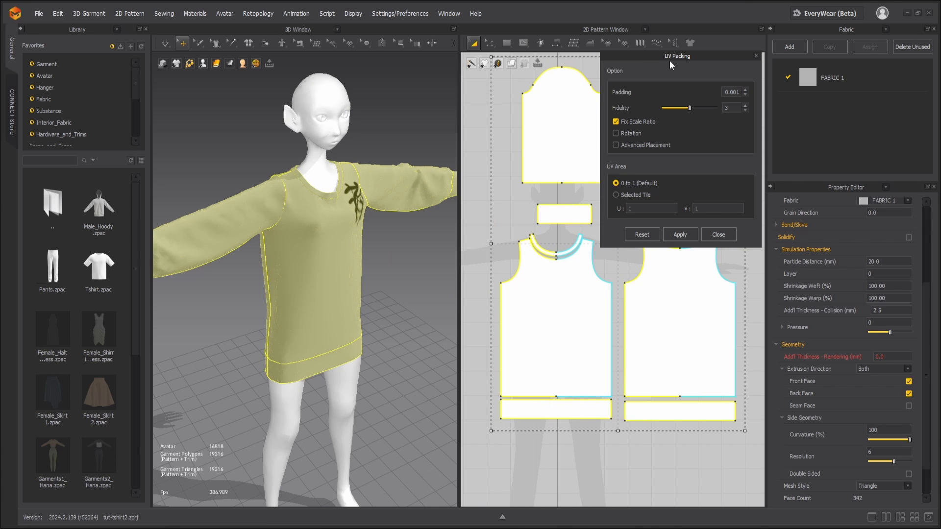
pyautogui.click(757, 55)
# Reopen the EveryWear settings and review the polygon optimization, rigging and texture baking options
pyautogui.click(819, 14)
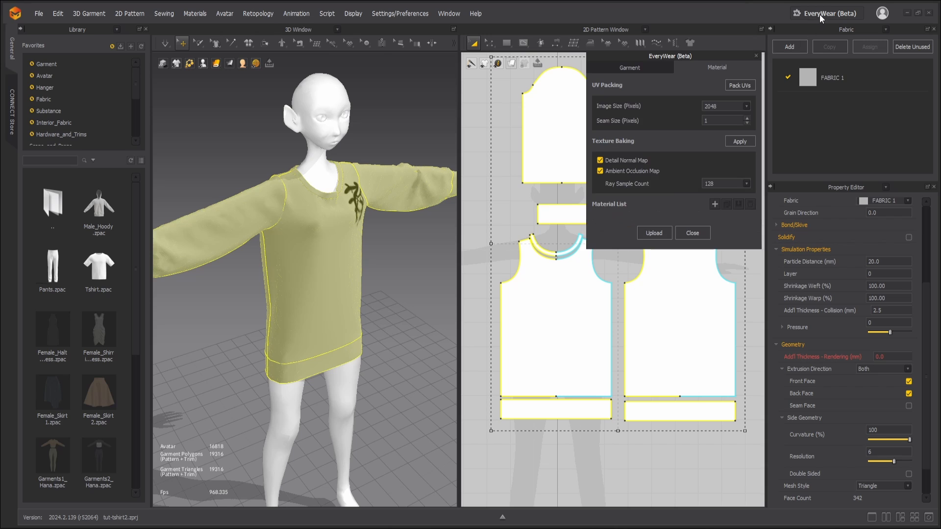
pyautogui.click(632, 67)
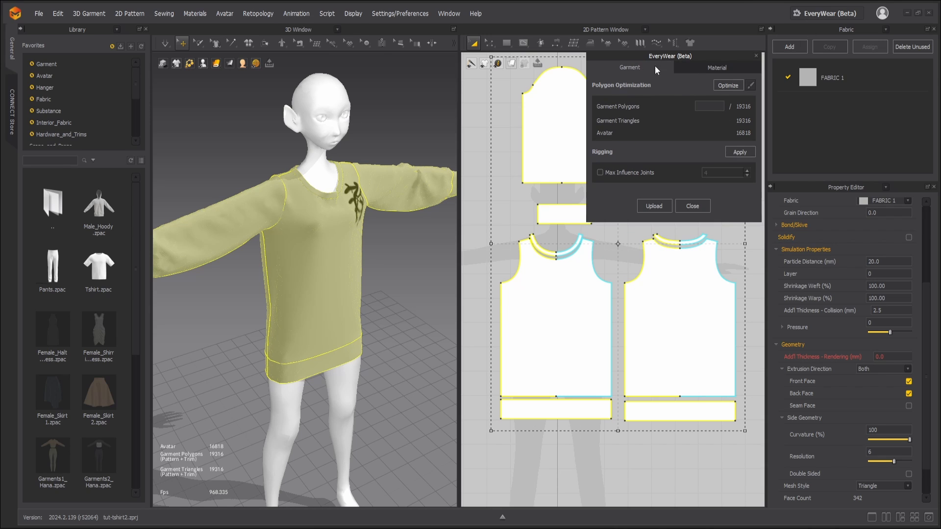
pyautogui.click(697, 66)
pyautogui.click(642, 67)
pyautogui.click(715, 68)
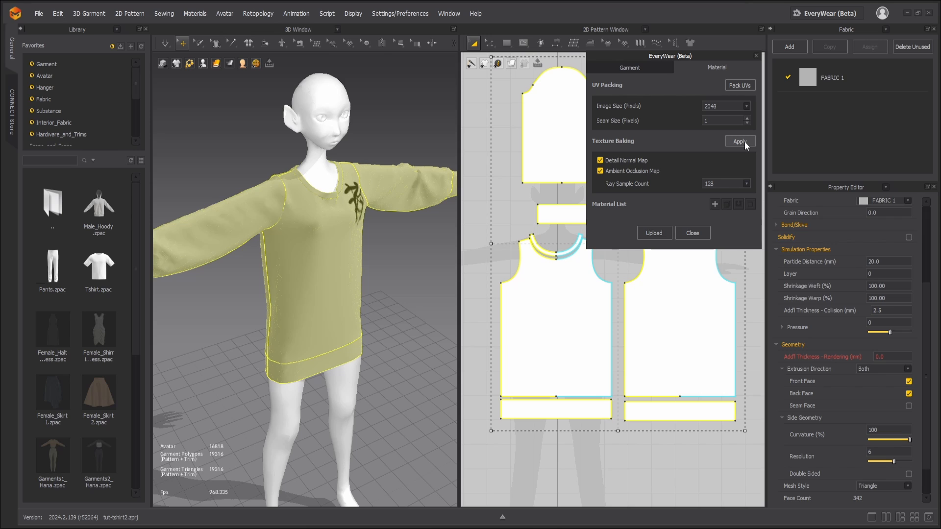
# Open UV packing from the EveryWear material settings and review the UV Snapshot and Bake Textures export options
pyautogui.click(637, 67)
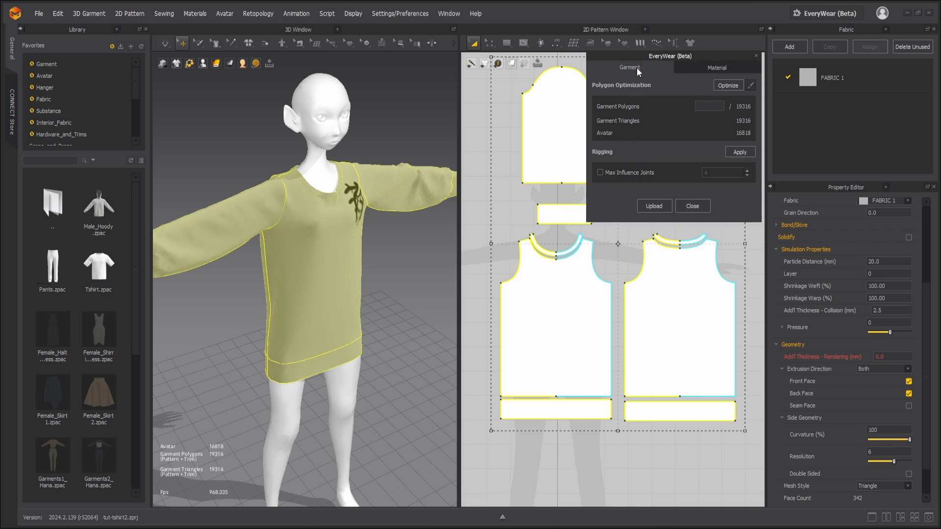
pyautogui.click(704, 66)
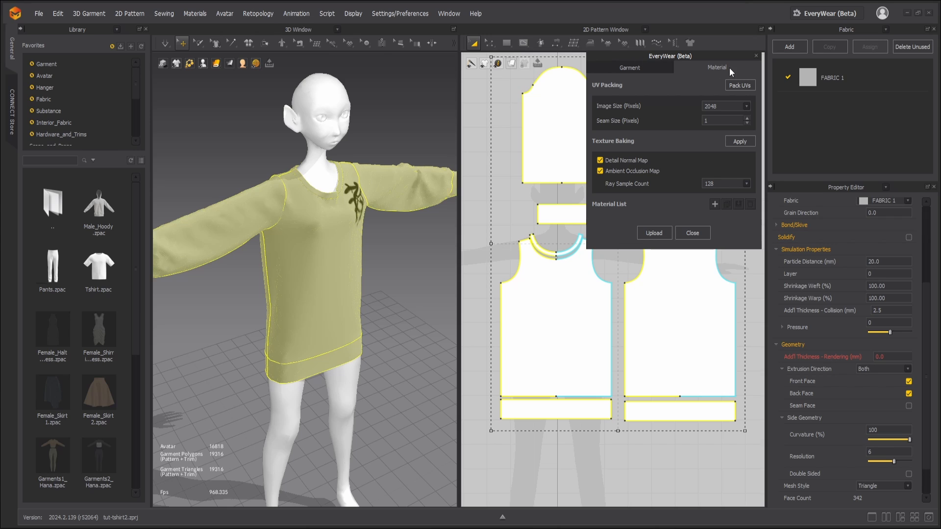
pyautogui.click(740, 85)
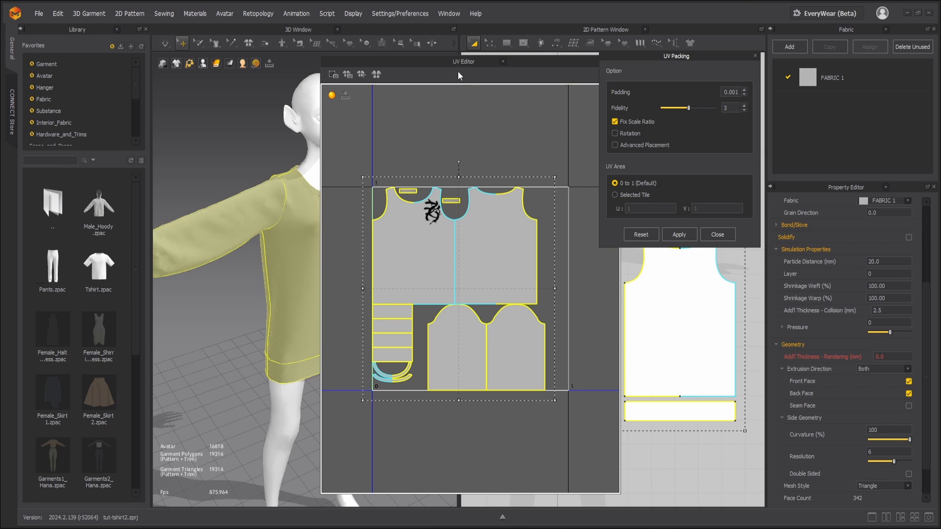
pyautogui.click(334, 74)
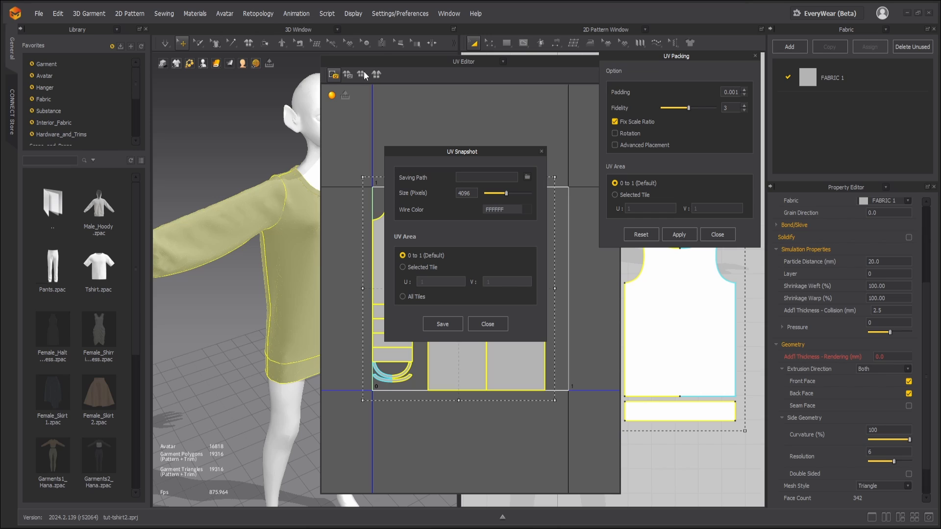
pyautogui.click(542, 152)
pyautogui.click(348, 75)
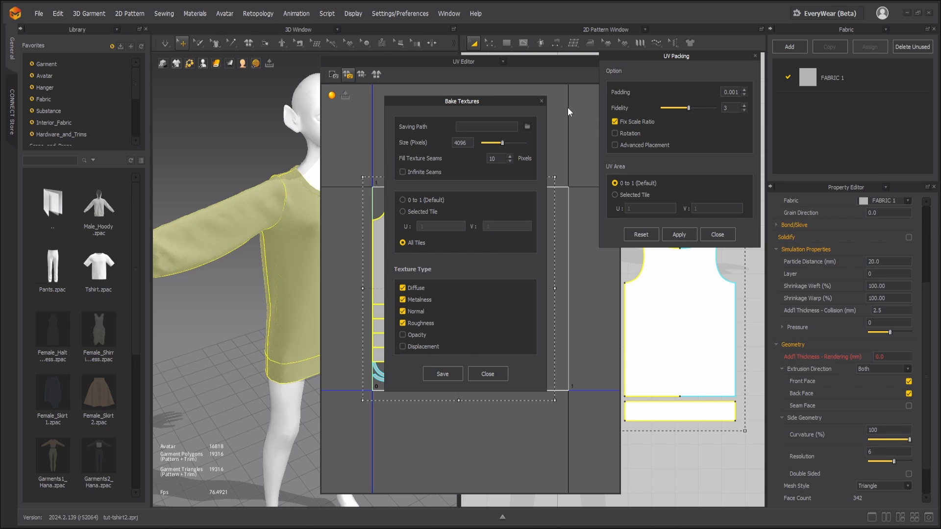
pyautogui.click(493, 375)
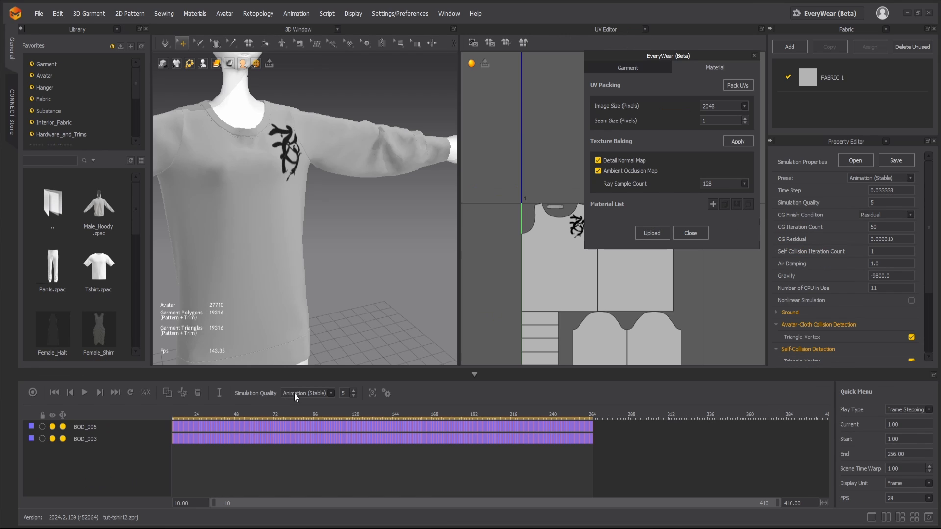
# Change the simulation quality preset, set the self collision iteration count to 3 and start recording the garment animation
pyautogui.click(301, 393)
pyautogui.click(301, 393)
pyautogui.click(330, 393)
pyautogui.click(291, 415)
pyautogui.doubleClick(878, 251)
pyautogui.write('3')
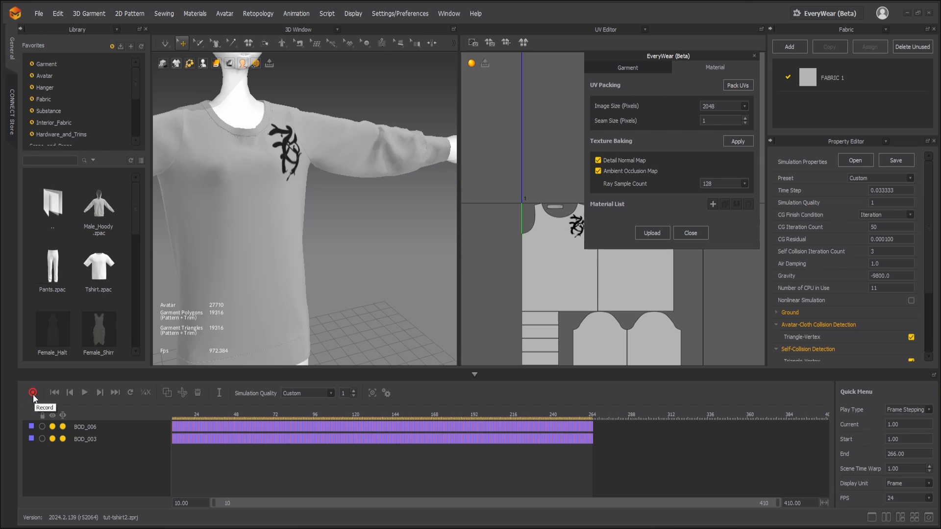
pyautogui.click(34, 395)
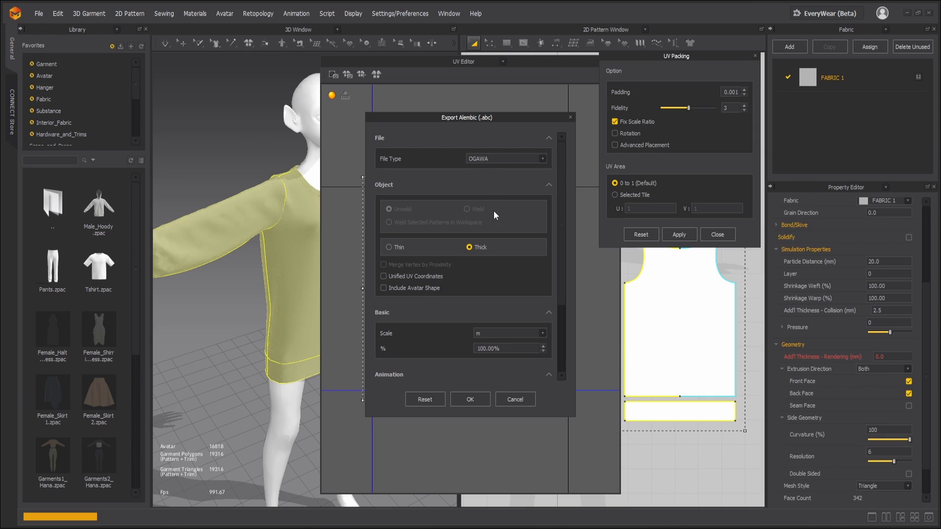
# Review the Alembic export options for Thin or Thick geometry, scale and animation range, and leave without exporting
pyautogui.scroll(-2, 494, 220)
pyautogui.click(389, 217)
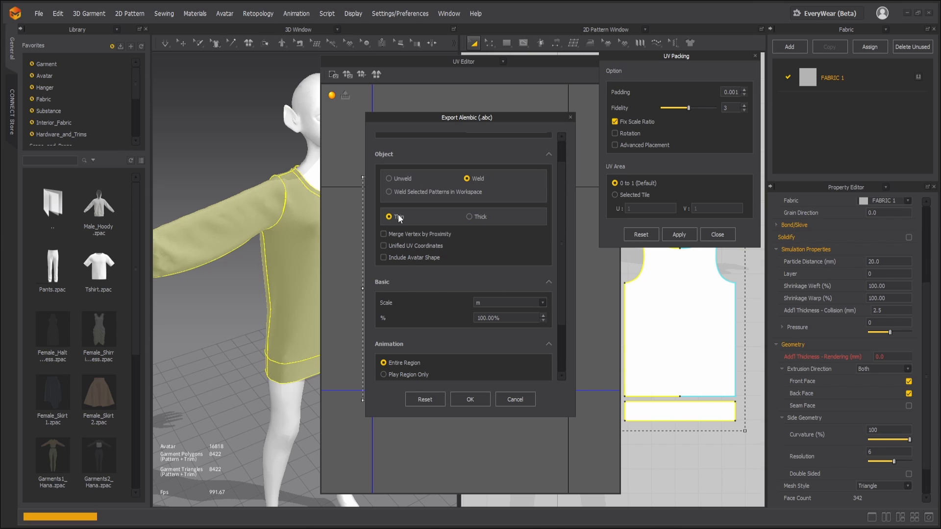
pyautogui.click(469, 216)
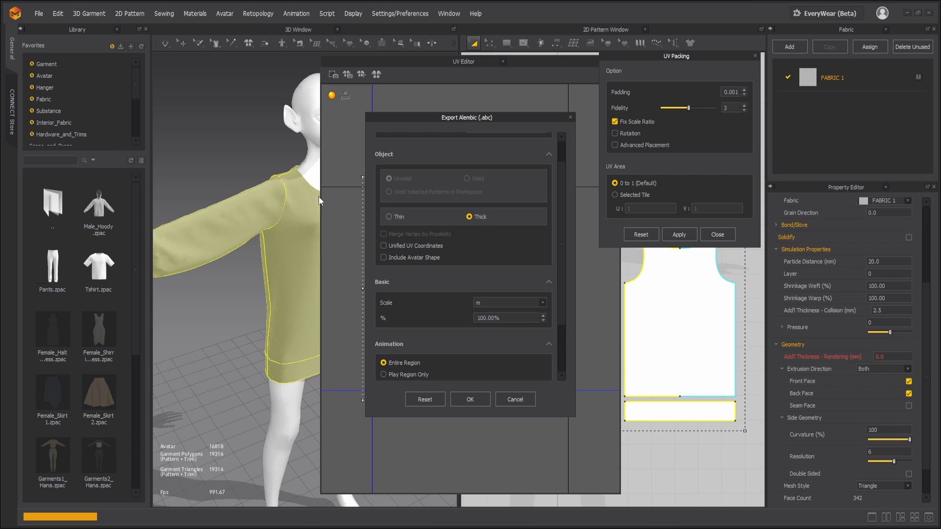
pyautogui.click(481, 304)
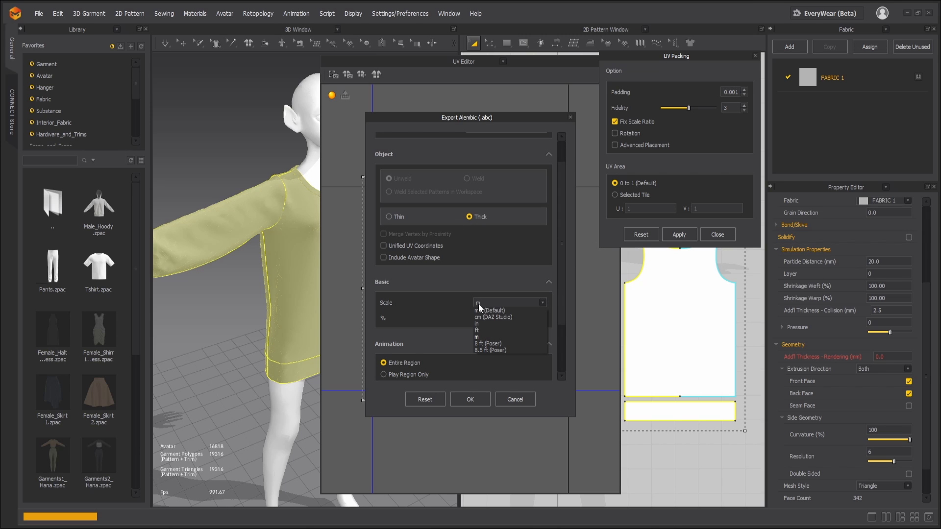
pyautogui.click(481, 304)
pyautogui.scroll(-2, 450, 322)
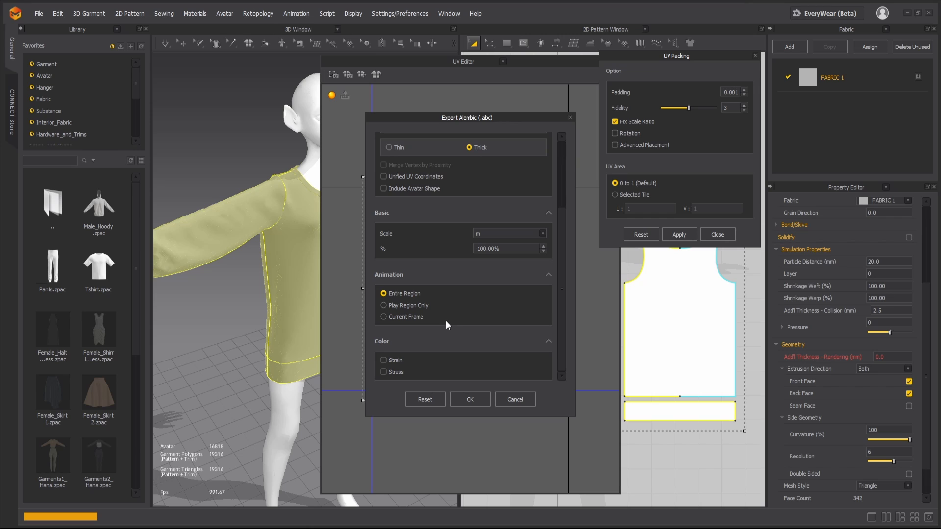
pyautogui.scroll(3, 446, 320)
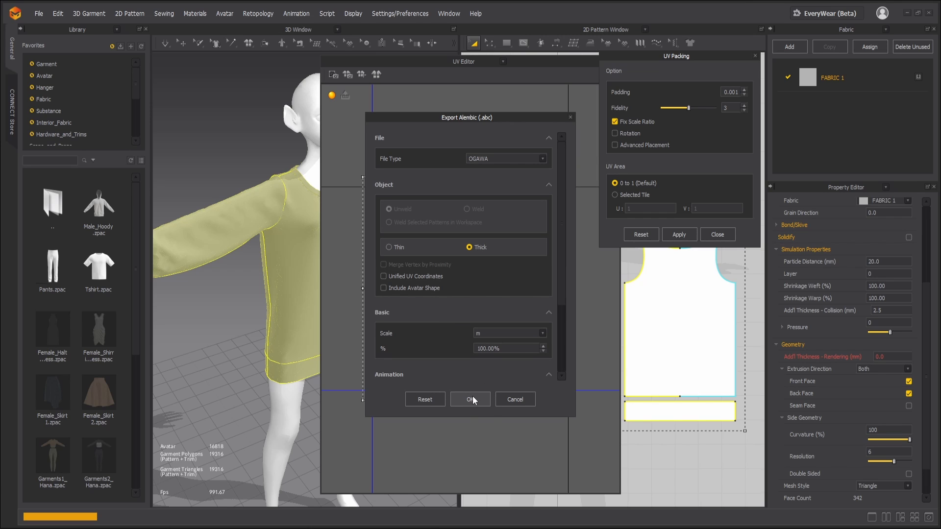
pyautogui.click(515, 399)
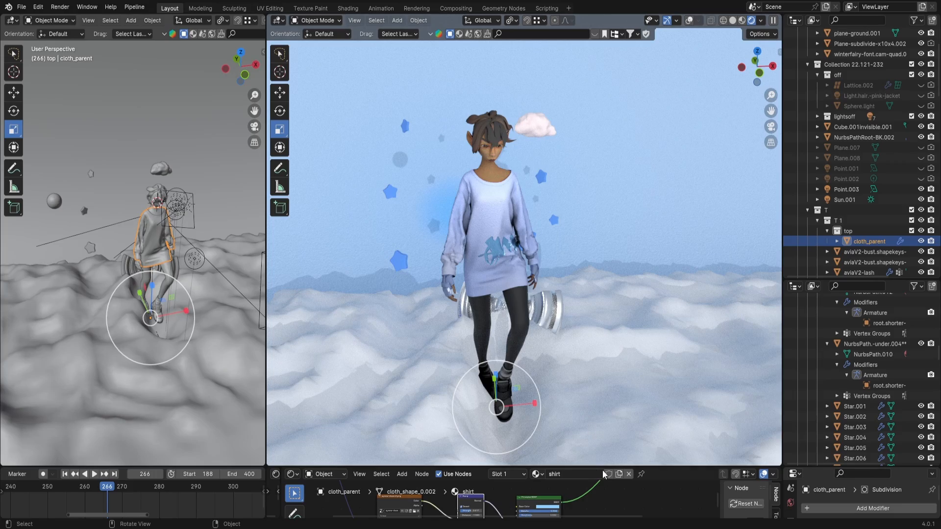
# Switch to Blender and enlarge the shader editor showing the cloth_parent sweatshirt's material nodes
pyautogui.moveTo(602, 467); pyautogui.dragTo(592, 371)
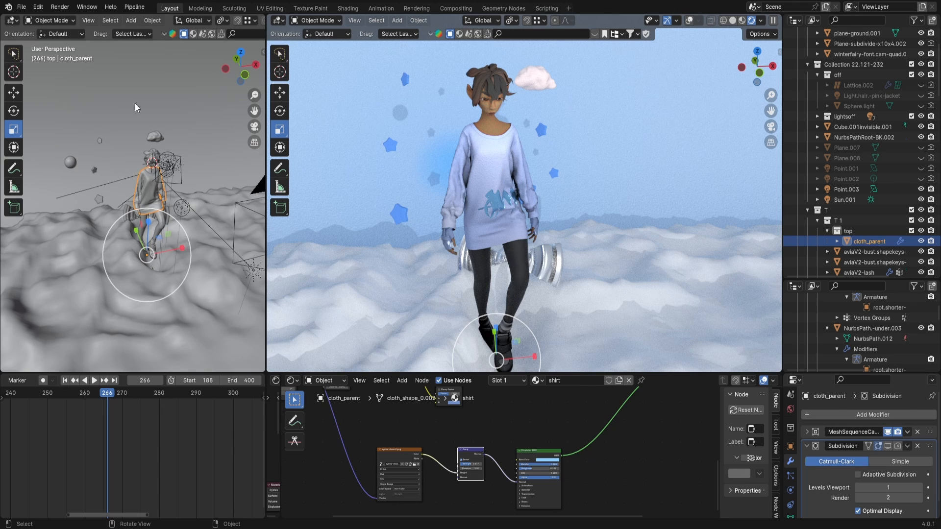
pyautogui.click(21, 7)
pyautogui.moveTo(42, 156)
pyautogui.click(38, 7)
pyautogui.scroll(5, 501, 176)
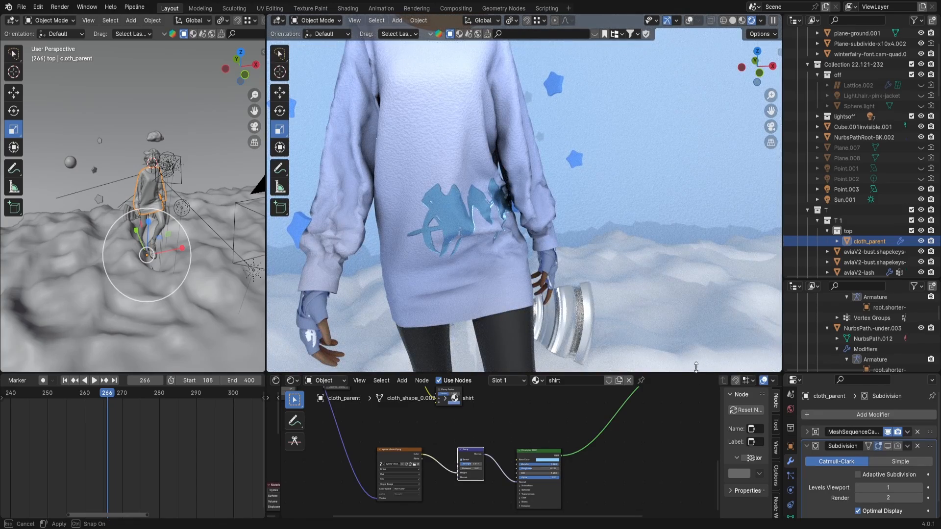
pyautogui.moveTo(698, 373); pyautogui.dragTo(588, 301)
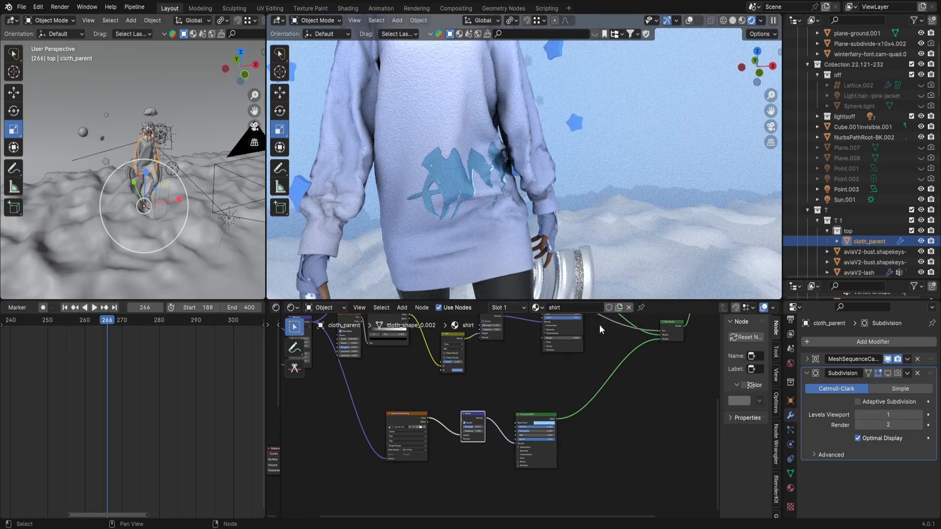
# Replace the sweatshirt's existing material with a new material named shirt
pyautogui.click(628, 308)
pyautogui.click(562, 307)
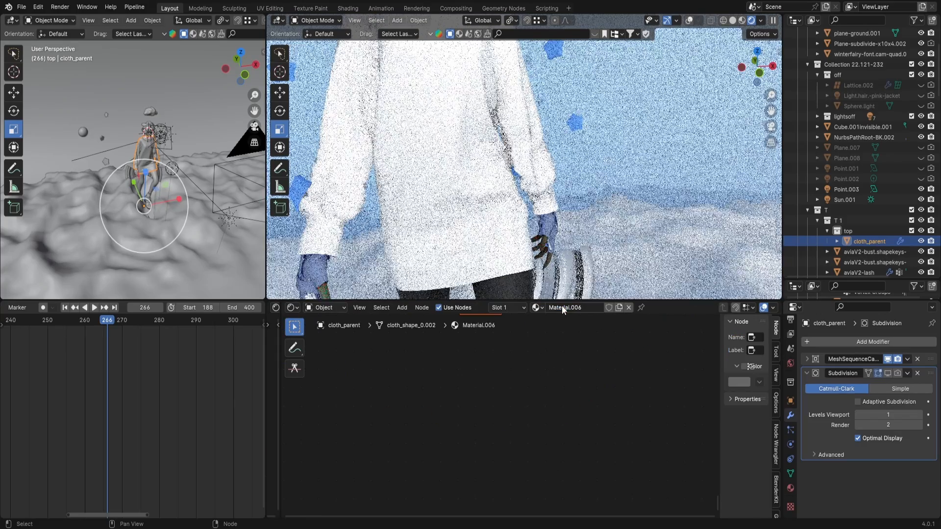
pyautogui.scroll(-3, 582, 182)
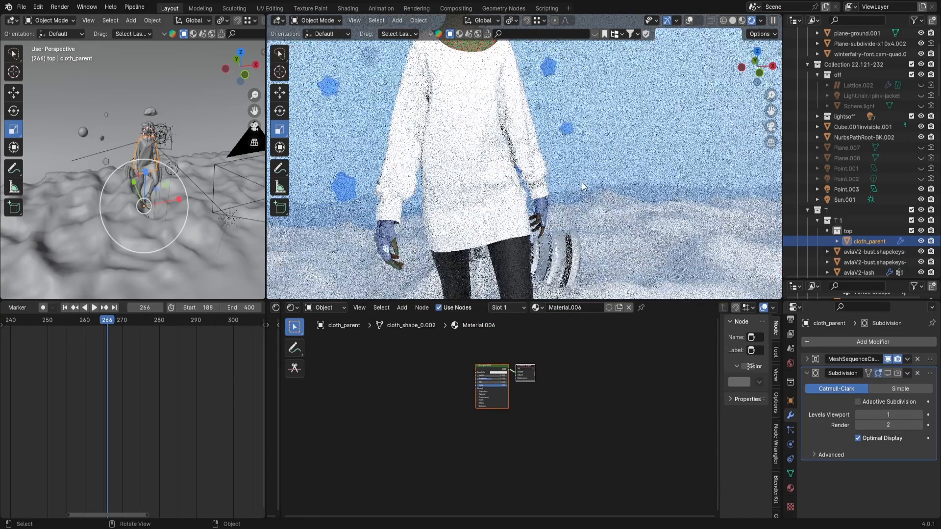
pyautogui.scroll(1, 556, 368)
pyautogui.click(573, 306)
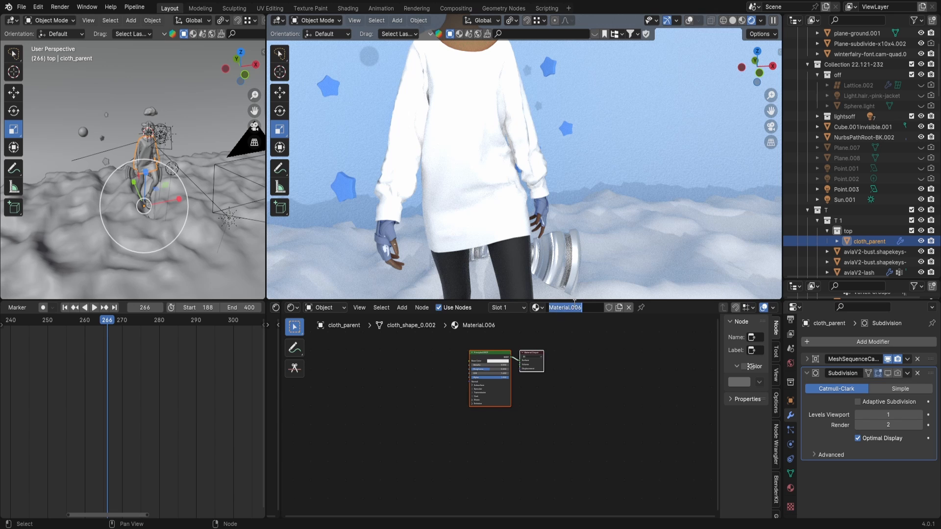
pyautogui.write('shirt')
pyautogui.press('Return')
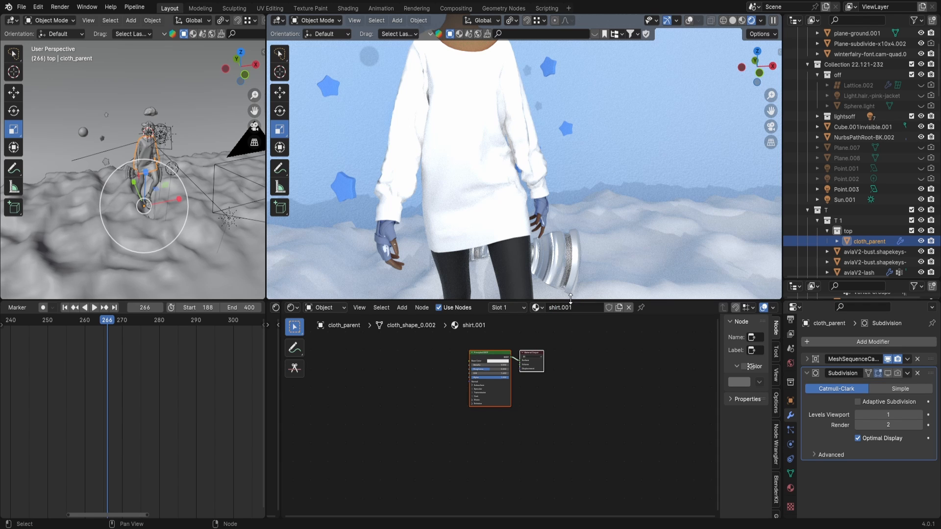
# Set the base color of the shirt's Principled BSDF to a light purple
pyautogui.moveTo(551, 365); pyautogui.dragTo(562, 437, button='middle')
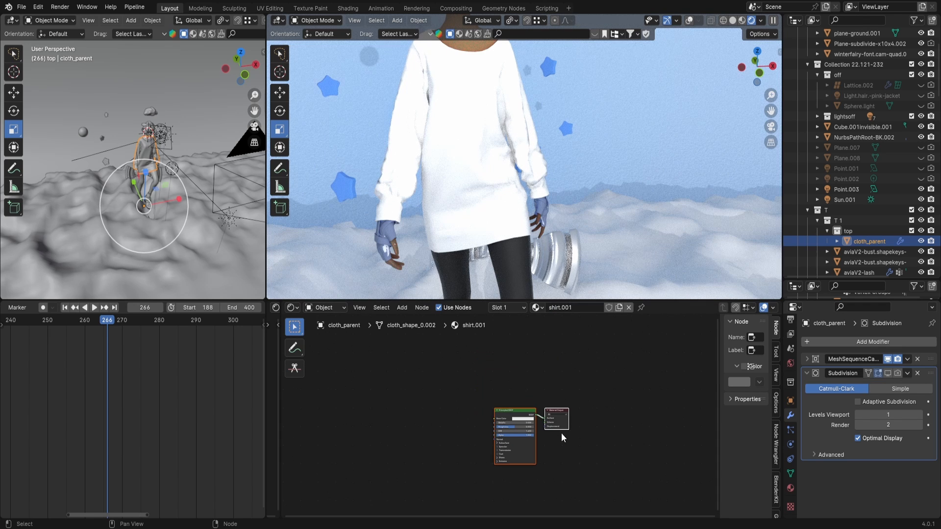
pyautogui.click(514, 408)
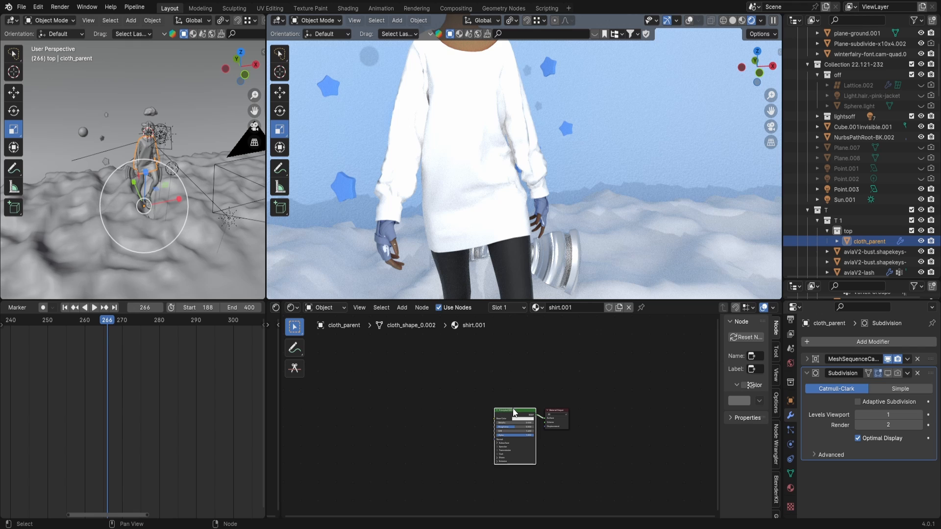
pyautogui.scroll(4, 513, 408)
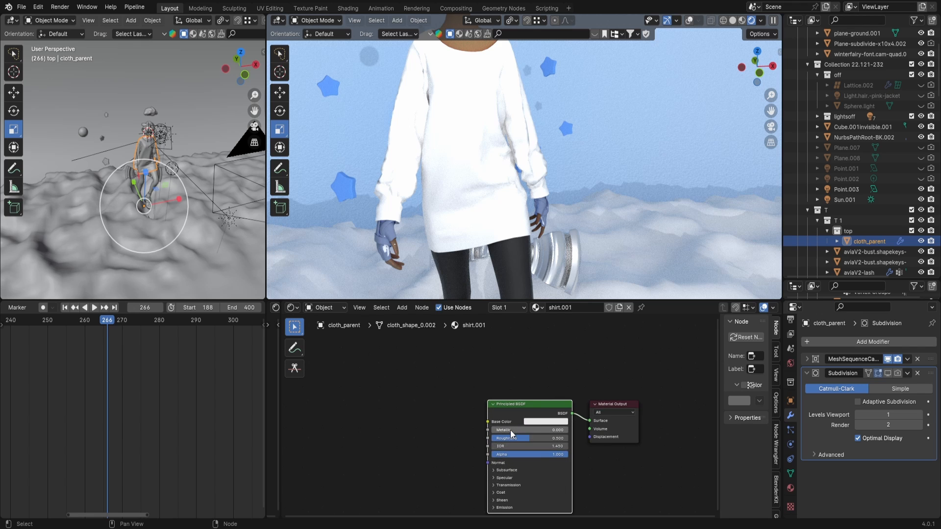
pyautogui.click(541, 422)
pyautogui.click(572, 328)
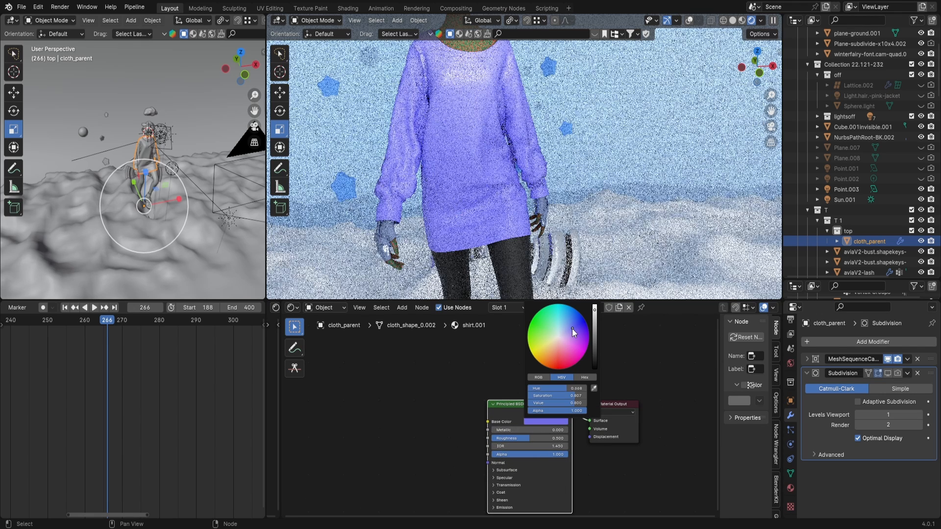
pyautogui.moveTo(564, 329)
pyautogui.mouseDown()
pyautogui.moveTo(557, 325)
pyautogui.moveTo(560, 341)
pyautogui.moveTo(569, 331)
pyautogui.mouseUp()
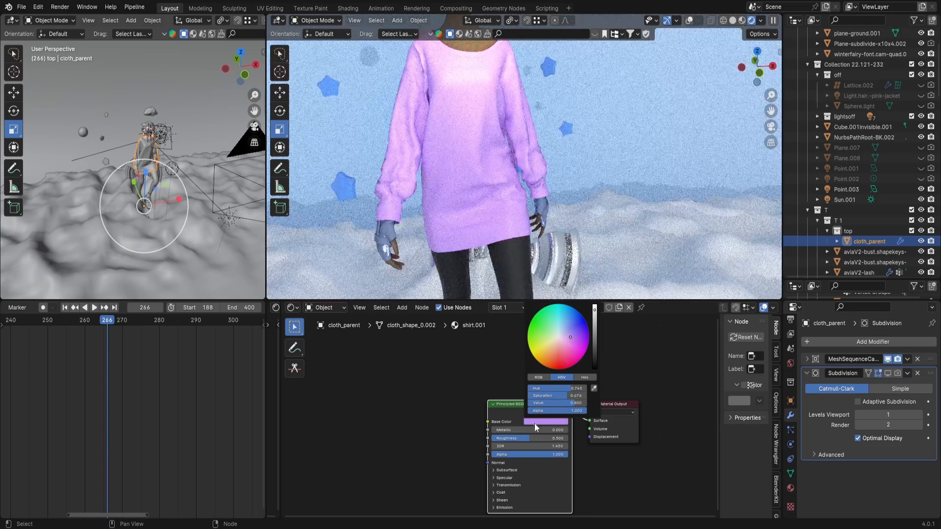
pyautogui.scroll(1, 498, 422)
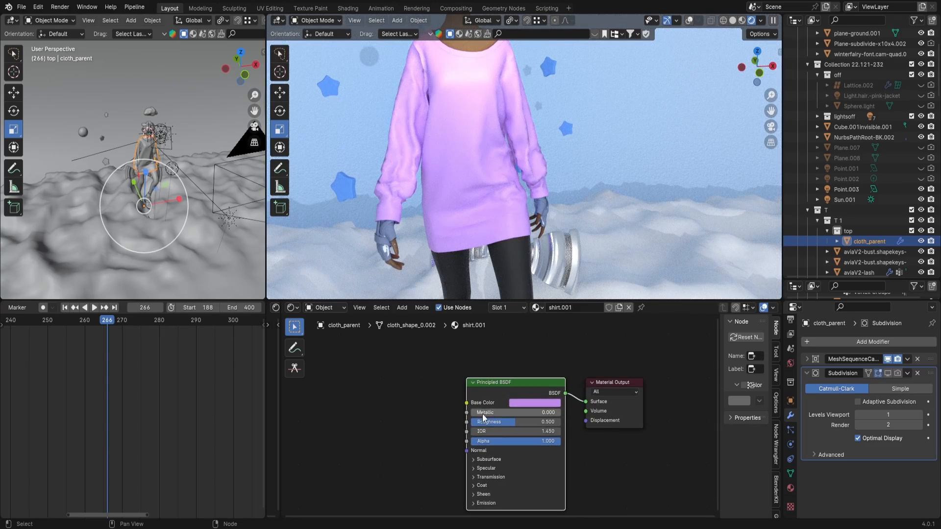
# Set the Principled BSDF's metallic value to 0.200 and its roughness to 0.314
pyautogui.moveTo(486, 412); pyautogui.dragTo(511, 423)
pyautogui.click(517, 422)
pyautogui.click(448, 413)
pyautogui.click(502, 422)
pyautogui.click(439, 408)
# Add a Noise Texture node and place it ahead of the Principled BSDF
pyautogui.scroll(-1, 424, 443)
pyautogui.moveTo(422, 442); pyautogui.dragTo(427, 420, button='middle')
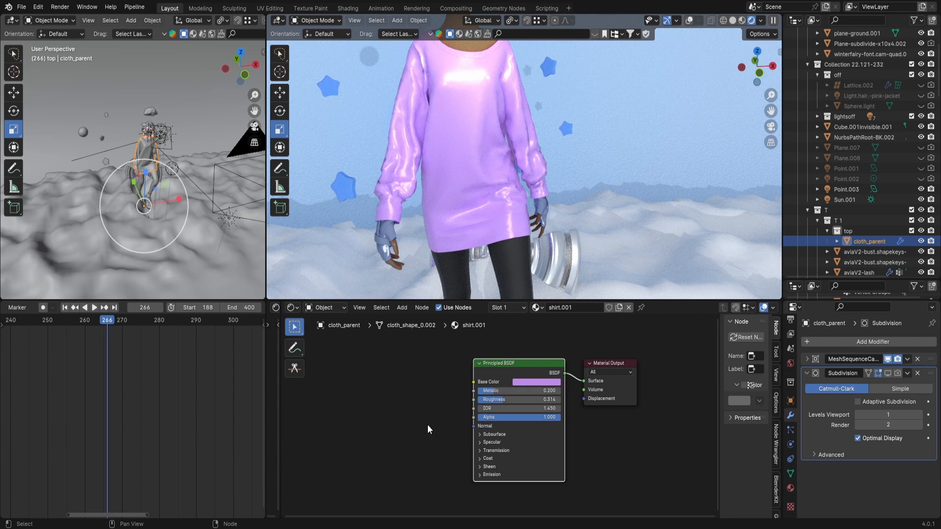
pyautogui.hotkey('shift', 'a')
pyautogui.click(420, 397)
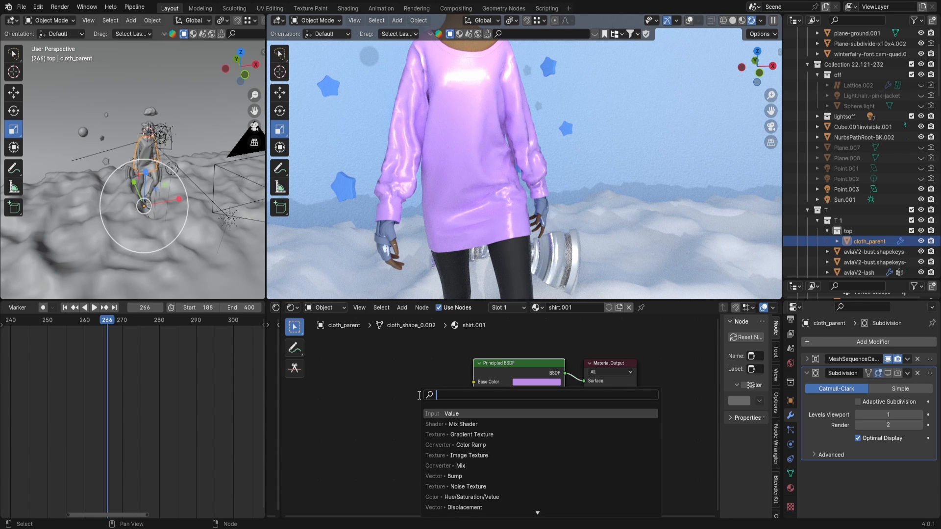
pyautogui.write('nois')
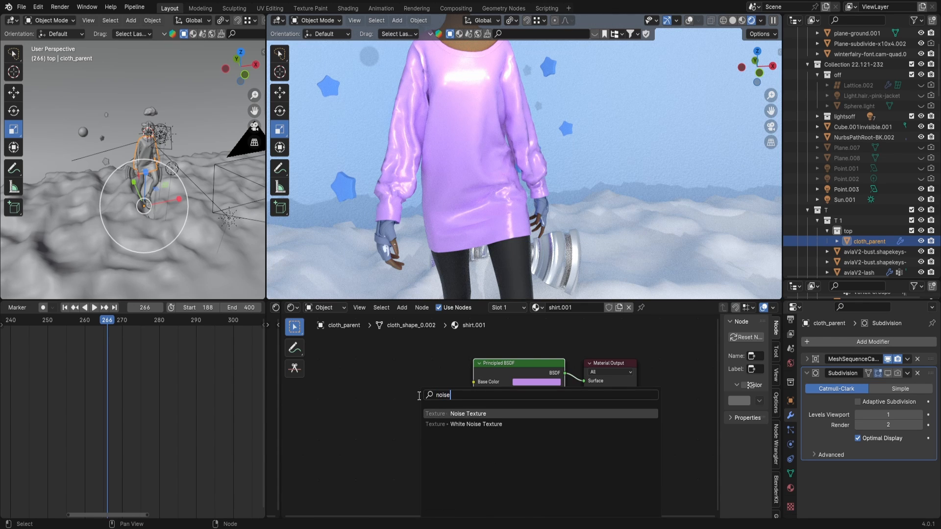
pyautogui.write('e')
pyautogui.click(454, 414)
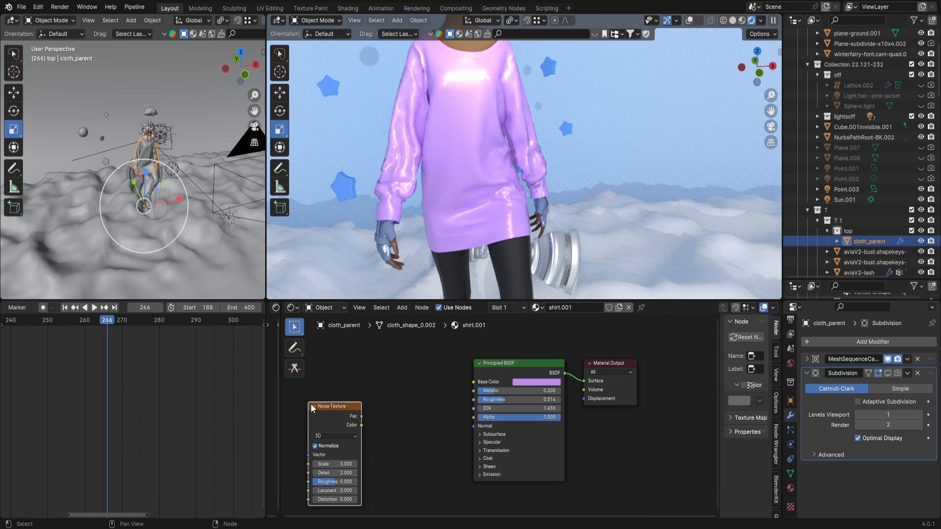
pyautogui.click(358, 420)
# Add a Color Ramp node after the Noise Texture and feed the noise color into it
pyautogui.hotkey('shift', 'a')
pyautogui.click(357, 398)
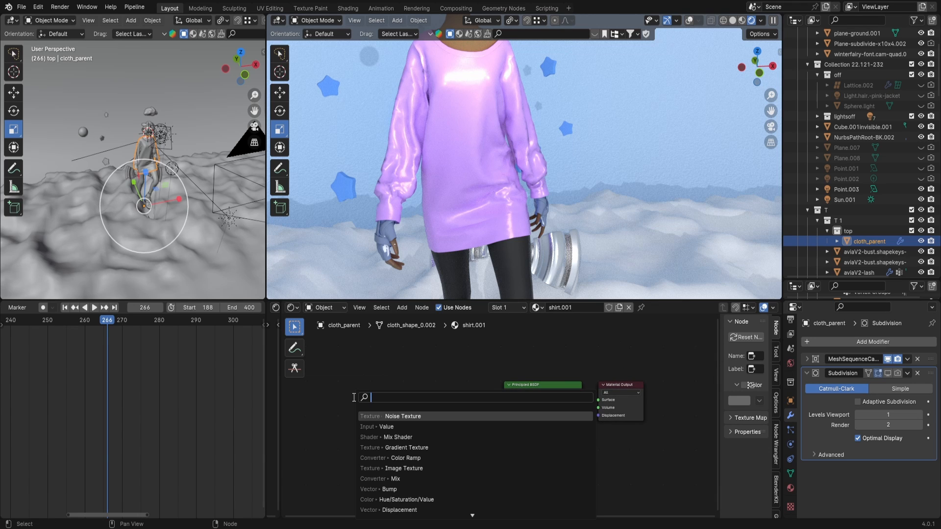
pyautogui.write('color')
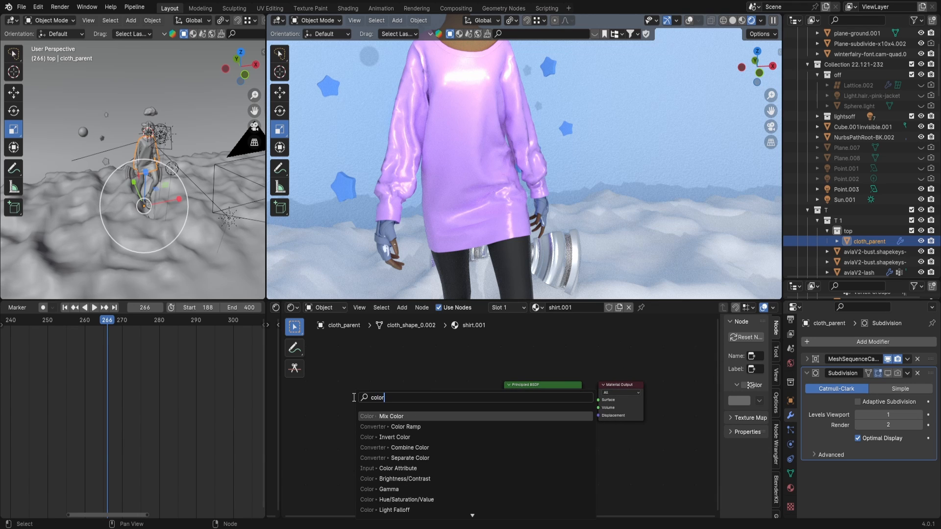
pyautogui.click(400, 426)
pyautogui.click(394, 425)
pyautogui.moveTo(375, 421); pyautogui.dragTo(321, 421)
pyautogui.moveTo(417, 427)
pyautogui.mouseDown()
pyautogui.moveTo(318, 426)
pyautogui.moveTo(460, 453)
pyautogui.moveTo(511, 433)
pyautogui.moveTo(402, 424)
pyautogui.mouseUp()
# Add a Bump node between the Color Ramp and the Principled BSDF, set its strength to 0.200, and feed the ramp's color into its height
pyautogui.hotkey('shift', 'a')
pyautogui.moveTo(400, 424)
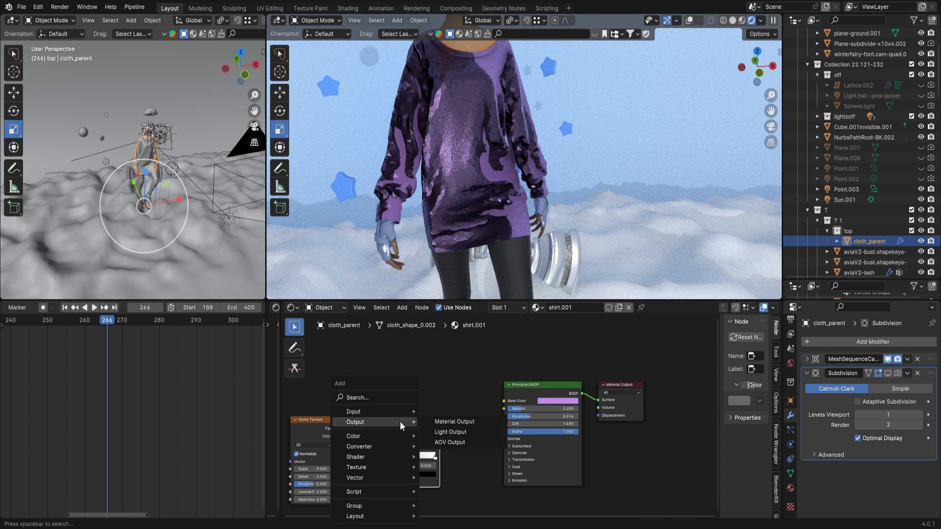
pyautogui.click(361, 398)
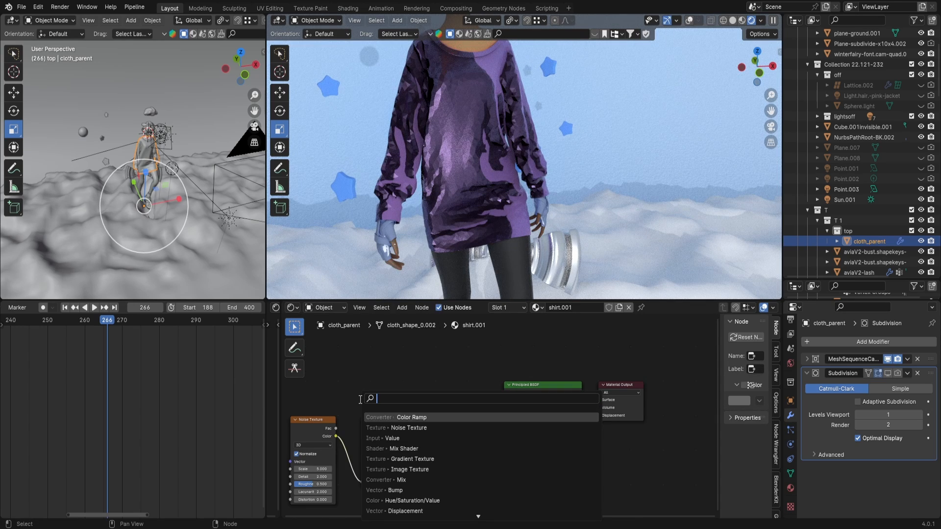
pyautogui.write('b')
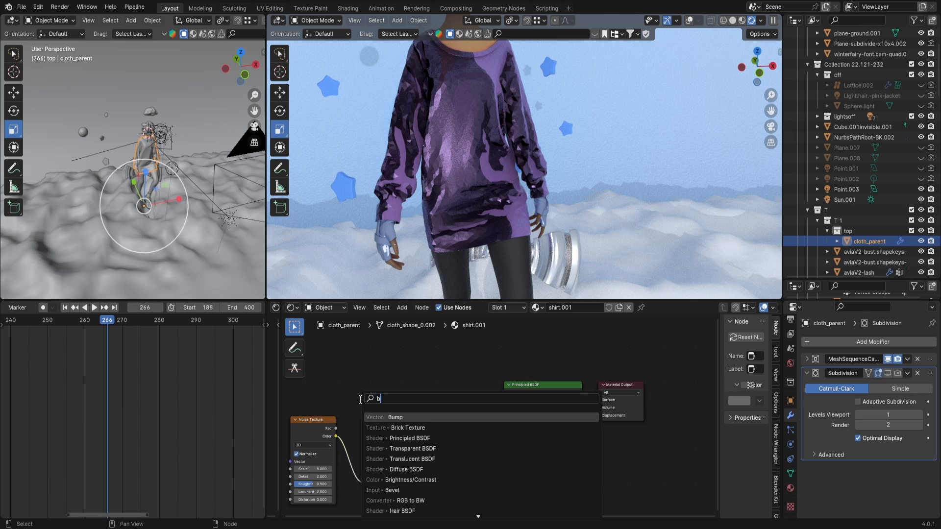
pyautogui.click(376, 418)
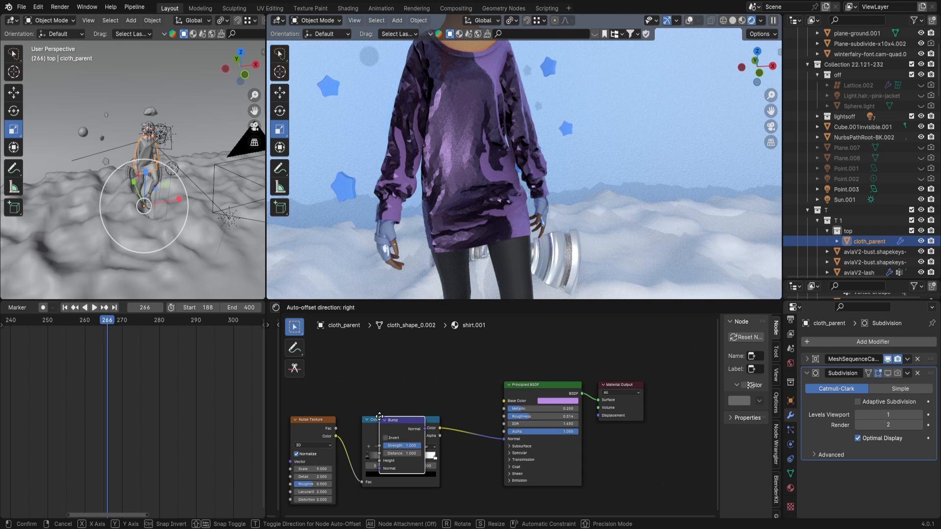
pyautogui.click(457, 425)
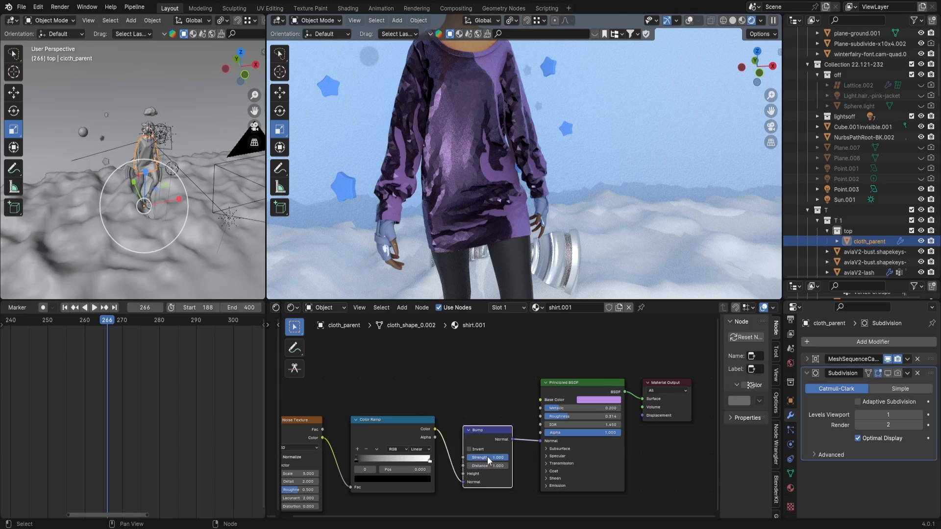
pyautogui.moveTo(488, 457); pyautogui.dragTo(462, 472)
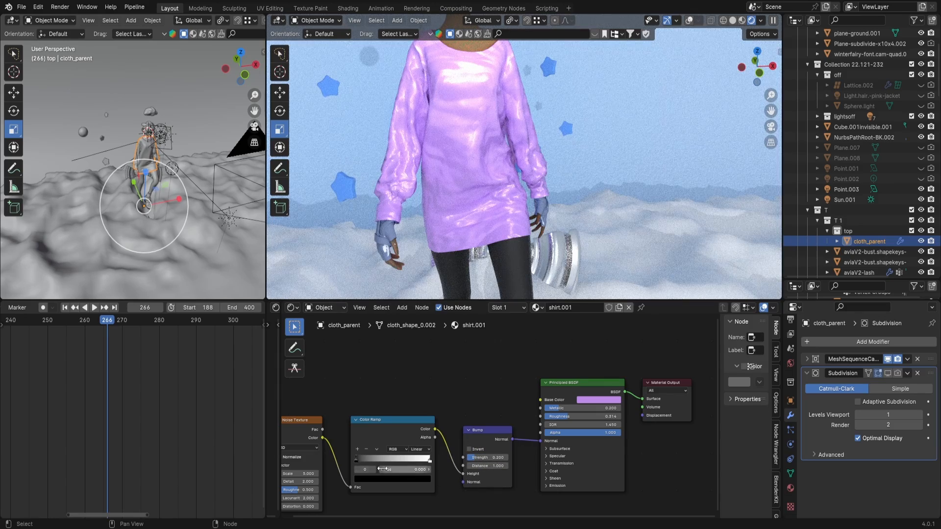
# Preview the Noise Texture on the shirt, raise its scale to about 181.5, and restore the Principled BSDF as the output
pyautogui.moveTo(316, 436); pyautogui.dragTo(370, 424, button='middle')
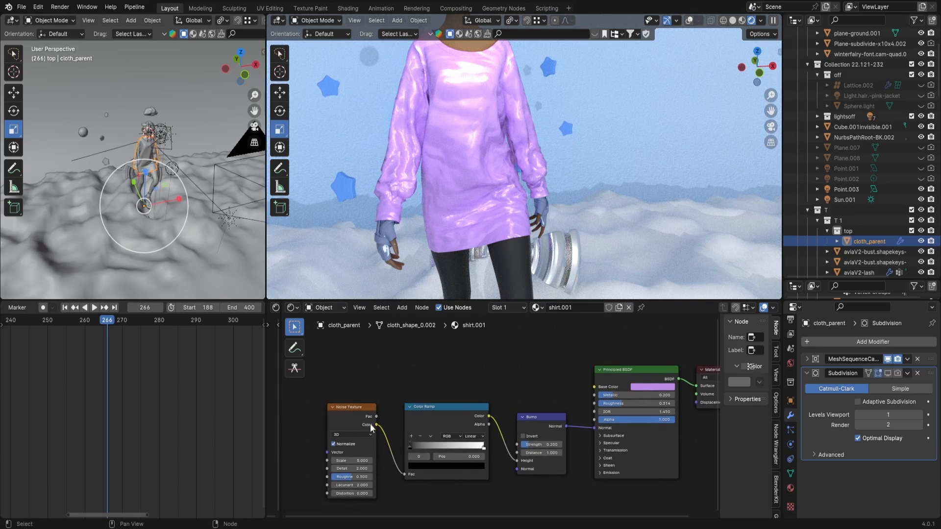
pyautogui.keyDown('ctrl'); pyautogui.keyDown('shift'); pyautogui.click(345, 405); pyautogui.keyUp('shift'); pyautogui.keyUp('ctrl')
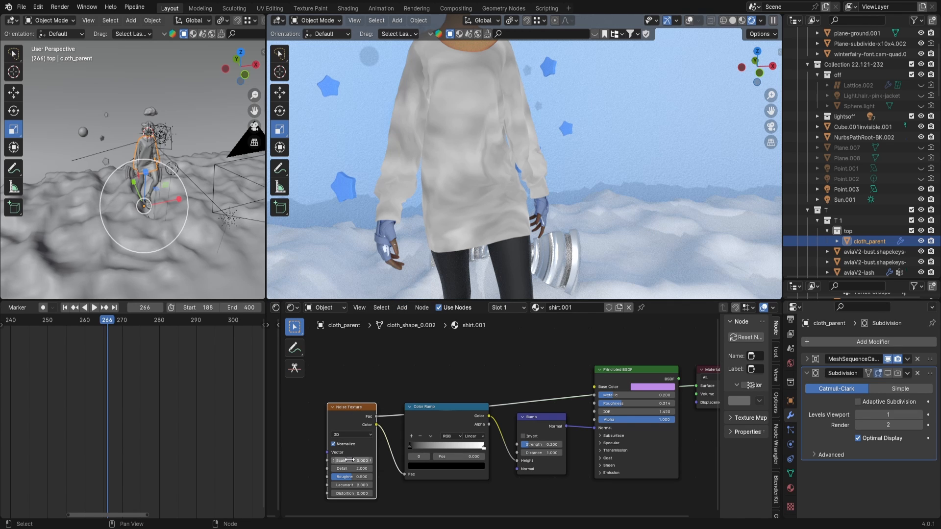
pyautogui.moveTo(349, 460); pyautogui.dragTo(600, 460)
pyautogui.keyDown('ctrl'); pyautogui.keyDown('shift'); pyautogui.click(632, 374); pyautogui.keyUp('shift'); pyautogui.keyUp('ctrl')
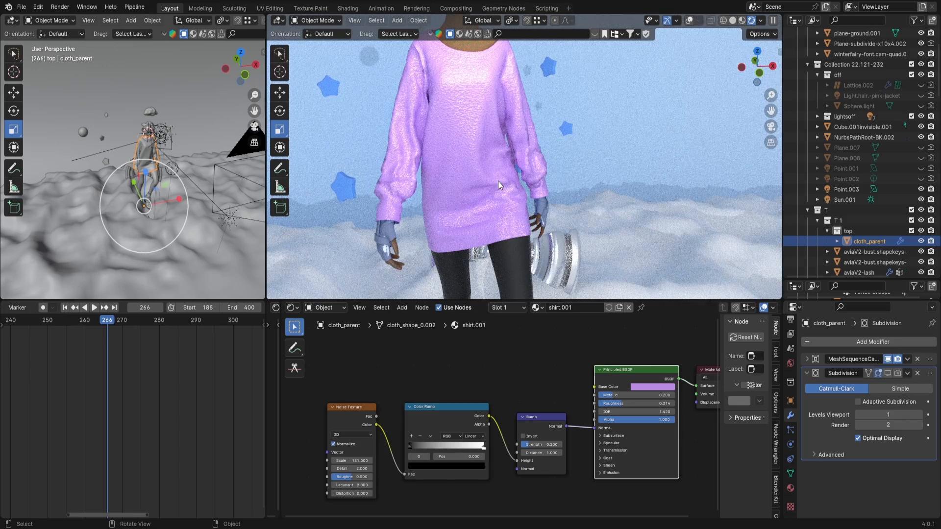
# Refine the fabric grain by setting the Noise Texture scale to 1000 and the Bump strength to 0.175
pyautogui.scroll(4, 480, 165)
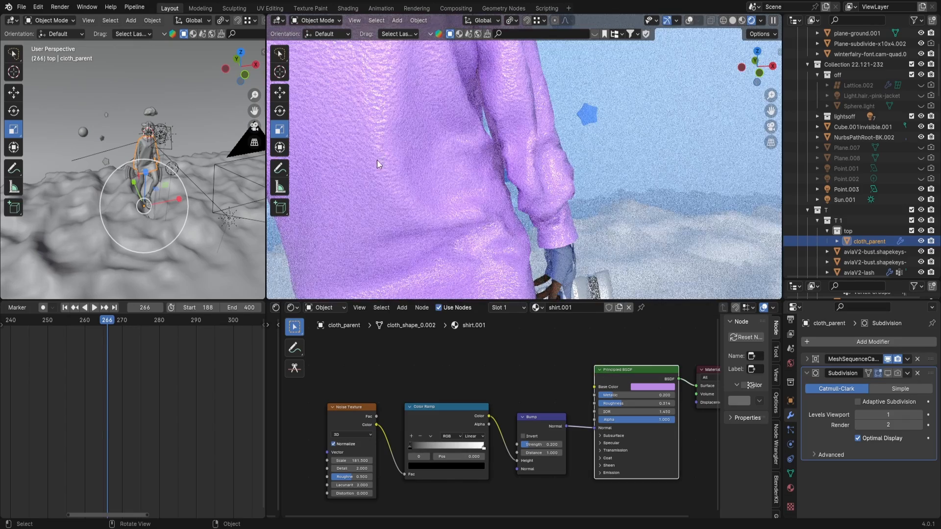
pyautogui.click(354, 460)
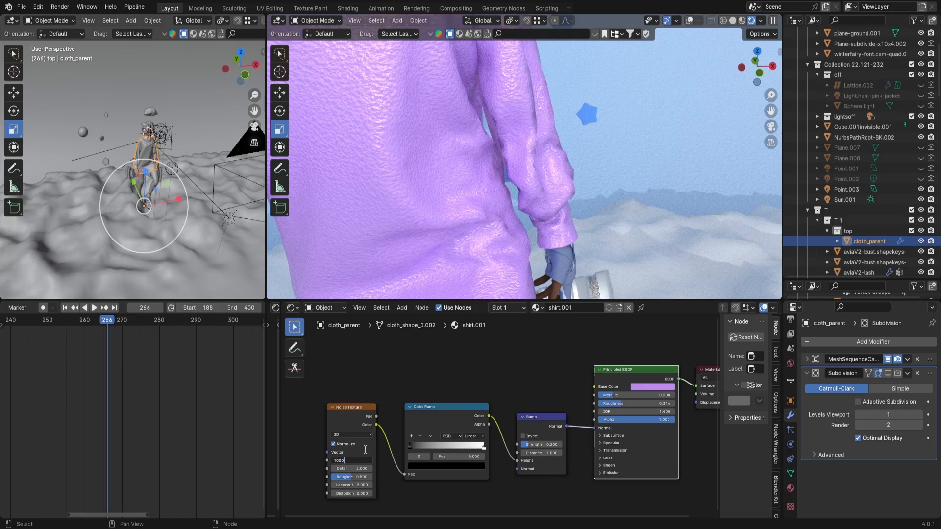
pyautogui.write('1000')
pyautogui.press('Return')
pyautogui.scroll(-4, 392, 189)
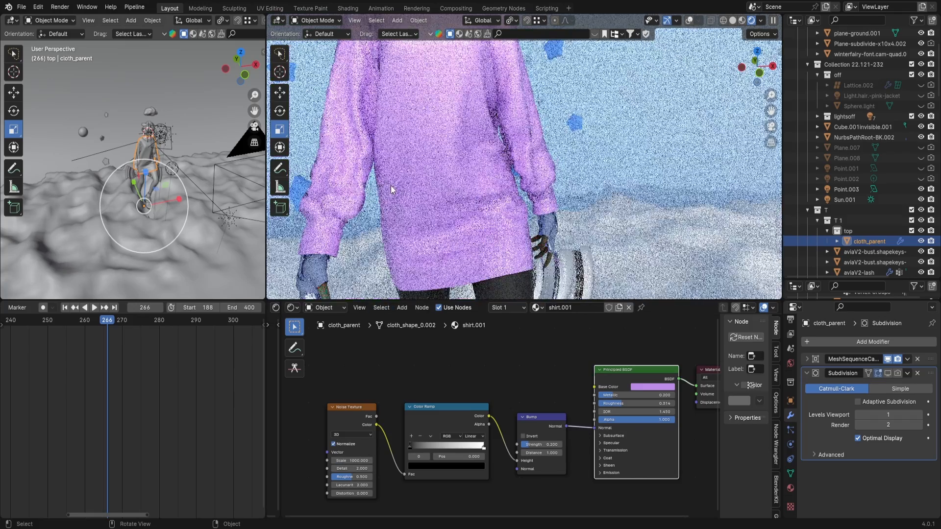
pyautogui.moveTo(406, 177); pyautogui.dragTo(417, 177, button='middle')
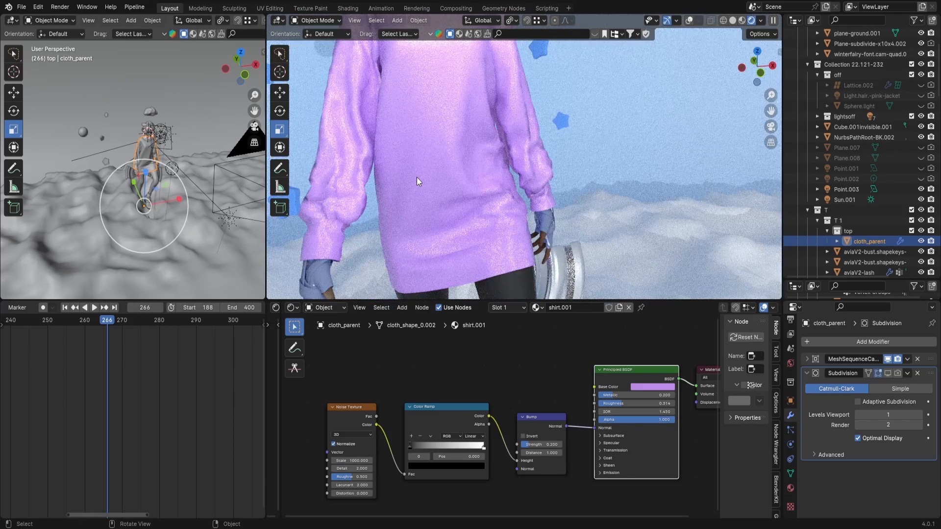
pyautogui.scroll(-1, 413, 184)
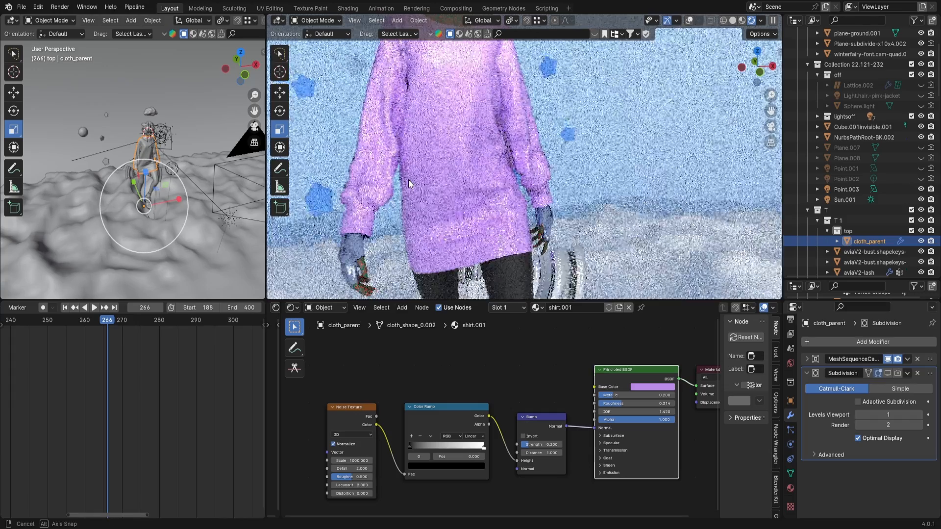
pyautogui.scroll(2, 415, 181)
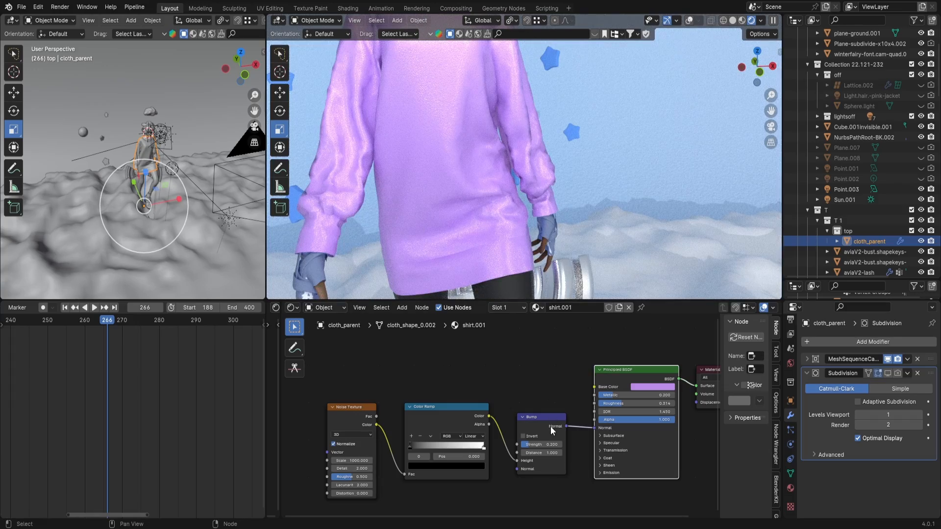
pyautogui.moveTo(533, 448); pyautogui.dragTo(495, 436, button='middle')
pyautogui.moveTo(487, 434)
pyautogui.mouseDown()
pyautogui.moveTo(515, 434)
pyautogui.moveTo(488, 434)
pyautogui.mouseUp()
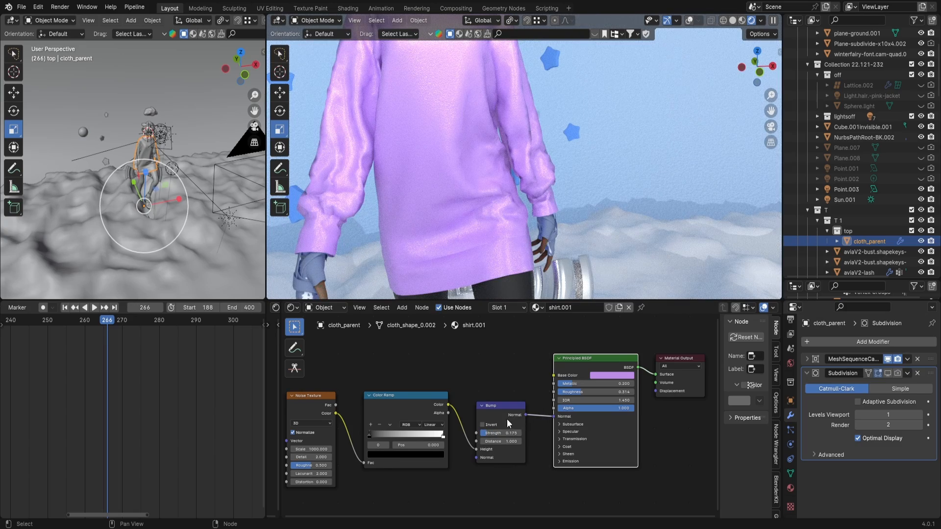
# Set the Principled BSDF's metallic to 0.000 and its roughness to 0.691
pyautogui.scroll(-1, 506, 419)
pyautogui.scroll(-1, 408, 430)
pyautogui.scroll(3, 527, 402)
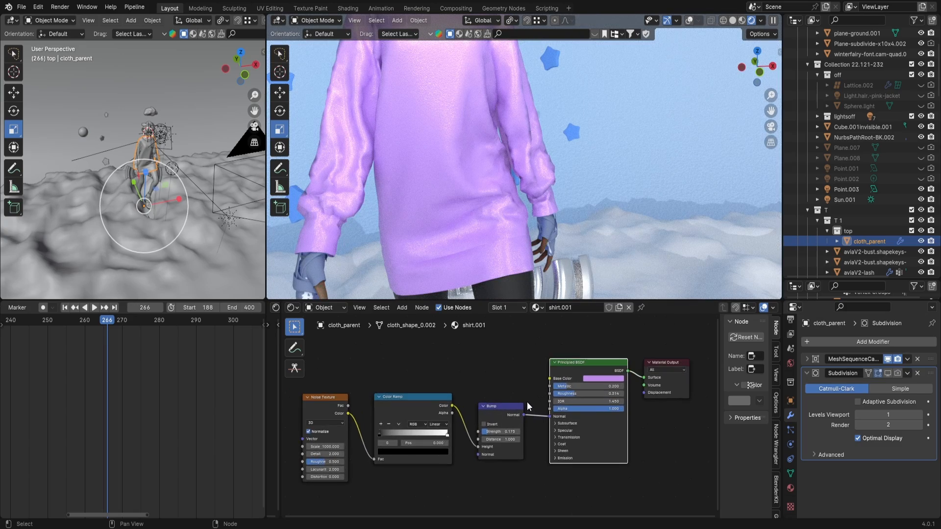
pyautogui.moveTo(590, 374); pyautogui.dragTo(636, 385)
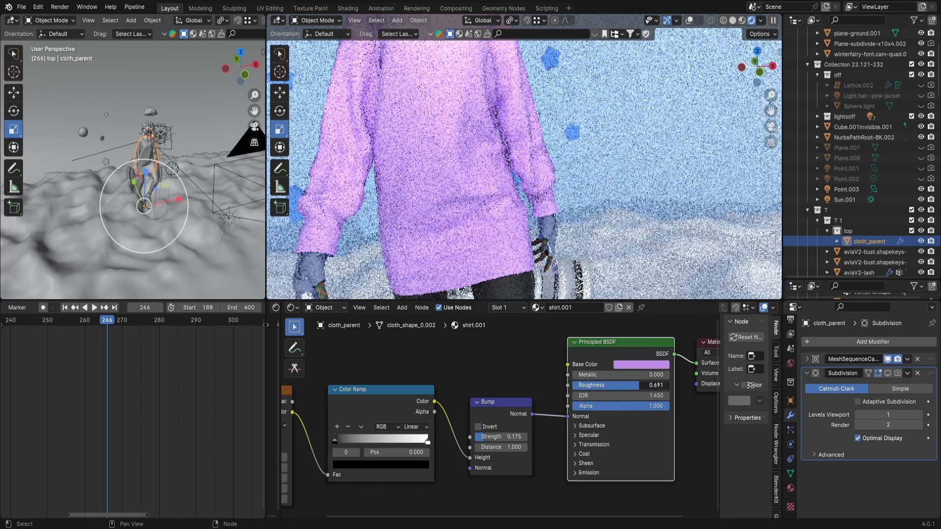
# Add a second Color Ramp node above the bump chain, beside the Principled BSDF
pyautogui.scroll(-4, 485, 352)
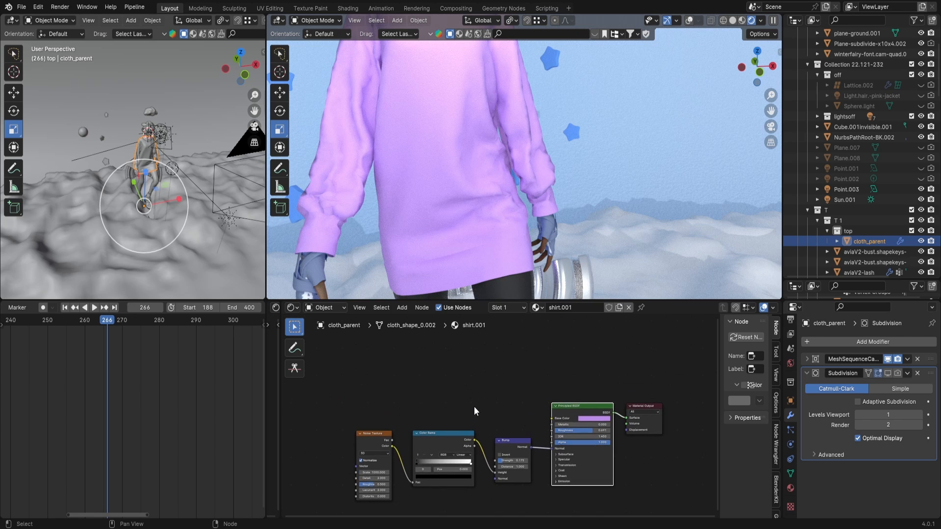
pyautogui.click(475, 407)
pyautogui.hotkey('shift', 'a')
pyautogui.click(469, 399)
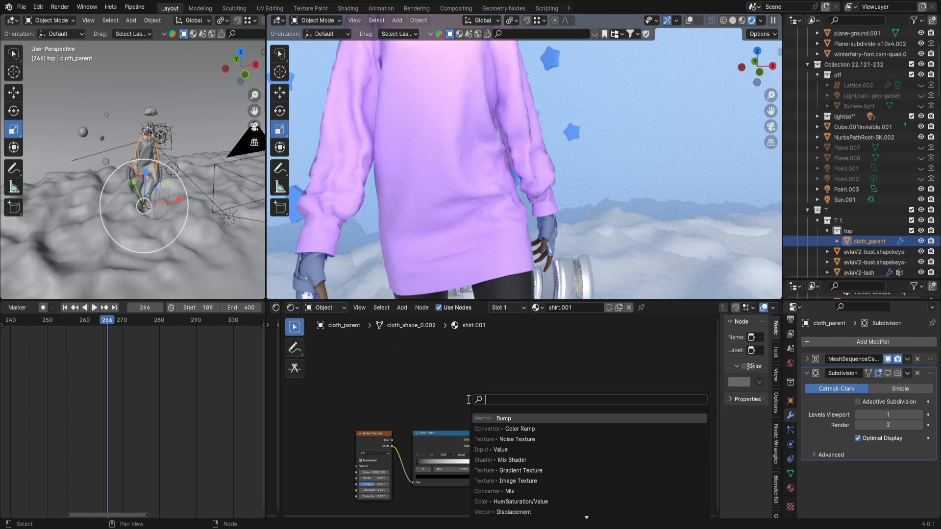
pyautogui.write('c')
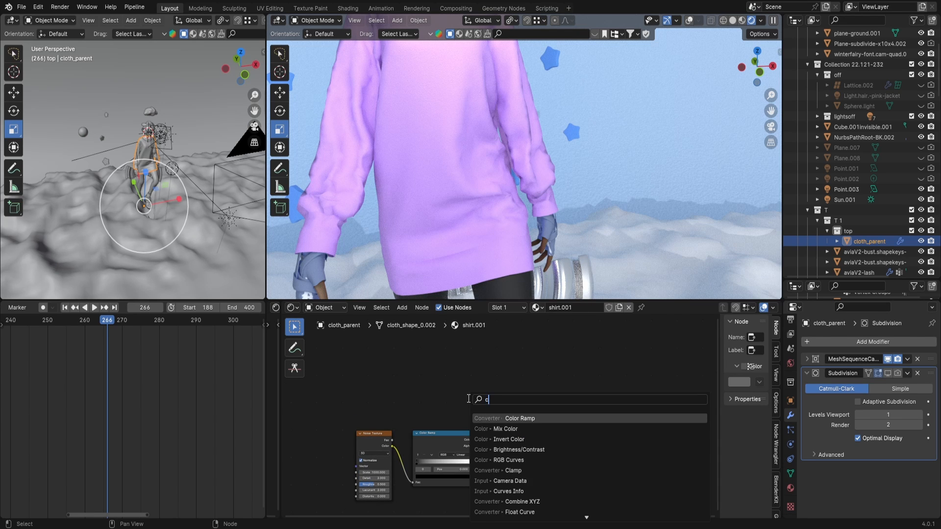
pyautogui.press('Return')
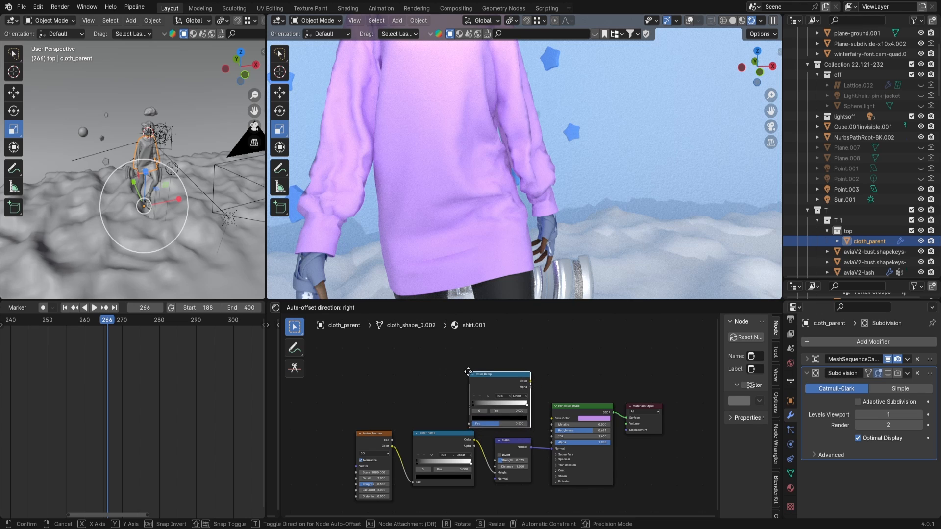
pyautogui.click(468, 373)
# Add a Gradient Texture, feed its color into the new Color Ramp, and connect that ramp to the Principled BSDF's base color
pyautogui.hotkey('shift', 'a')
pyautogui.click(462, 373)
pyautogui.write('gra')
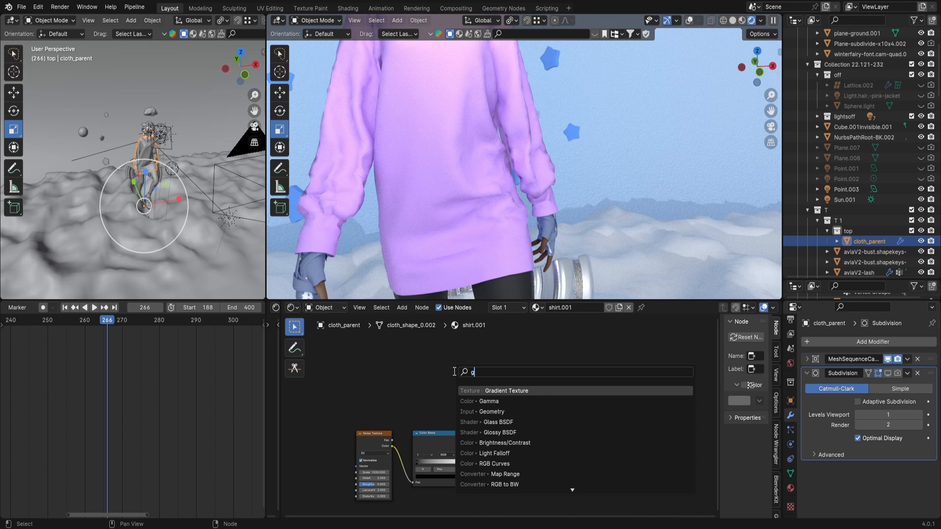
pyautogui.click(472, 390)
pyautogui.click(415, 382)
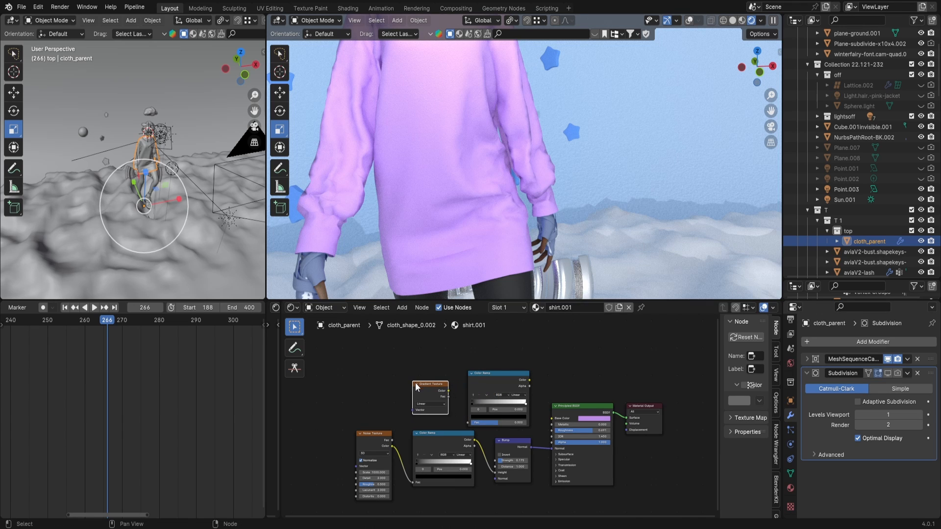
pyautogui.scroll(3, 454, 394)
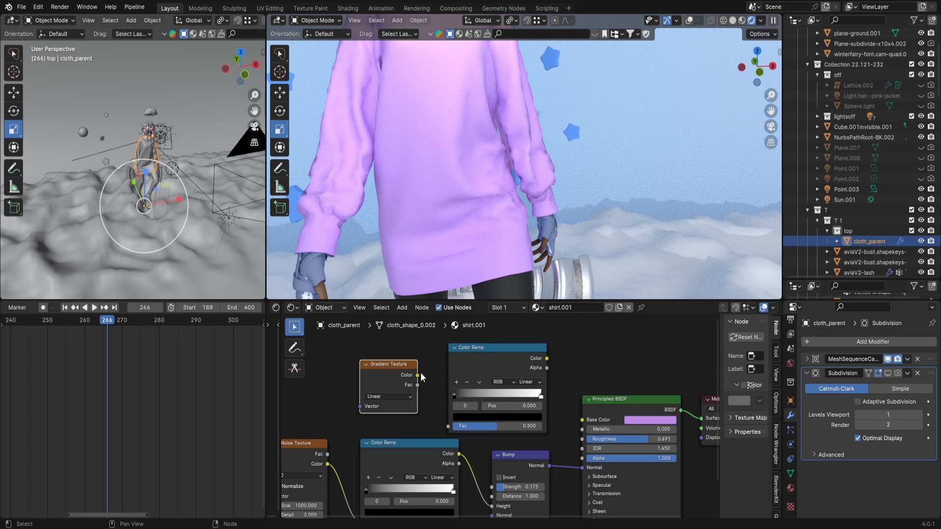
pyautogui.moveTo(417, 375); pyautogui.dragTo(581, 418)
pyautogui.moveTo(482, 354); pyautogui.dragTo(484, 357)
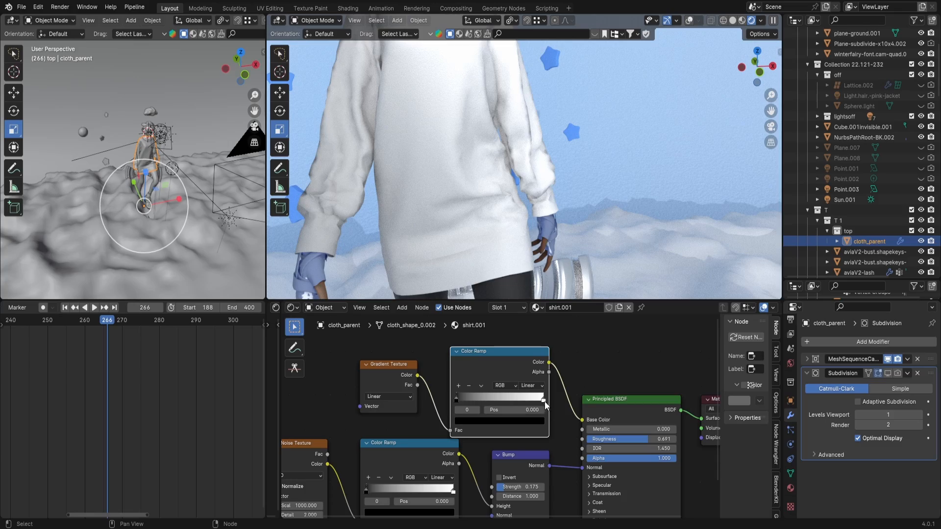
# Color the first stop of the gradient's Color Ramp deep blue and move it to position 0.305
pyautogui.click(528, 422)
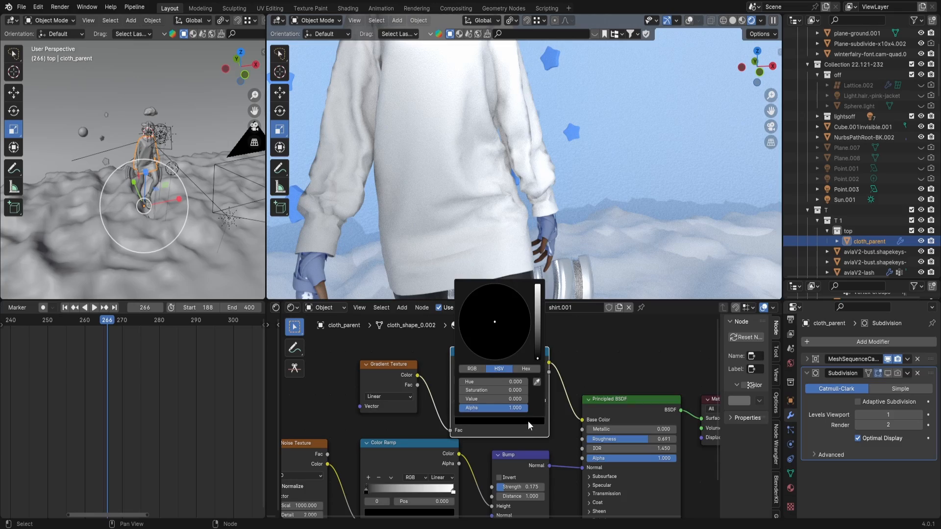
pyautogui.click(537, 313)
pyautogui.moveTo(509, 316); pyautogui.dragTo(520, 307)
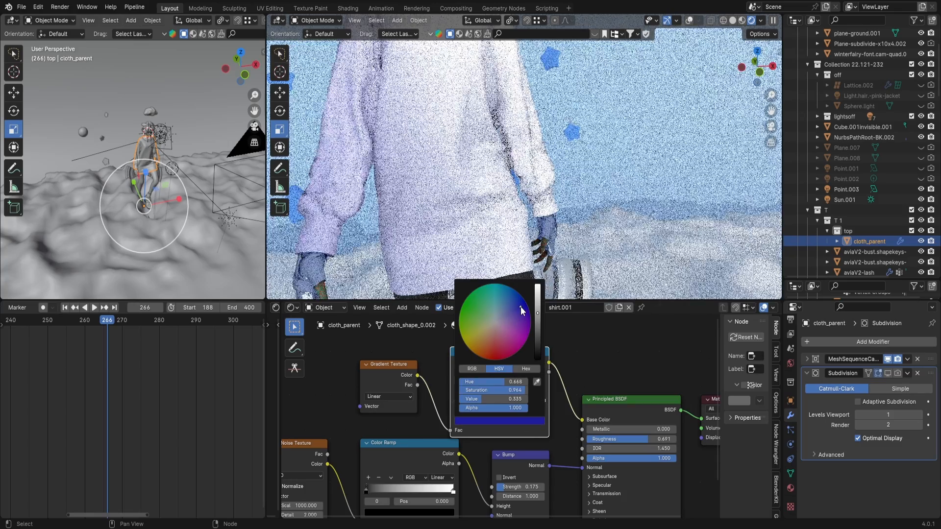
pyautogui.scroll(-5, 557, 181)
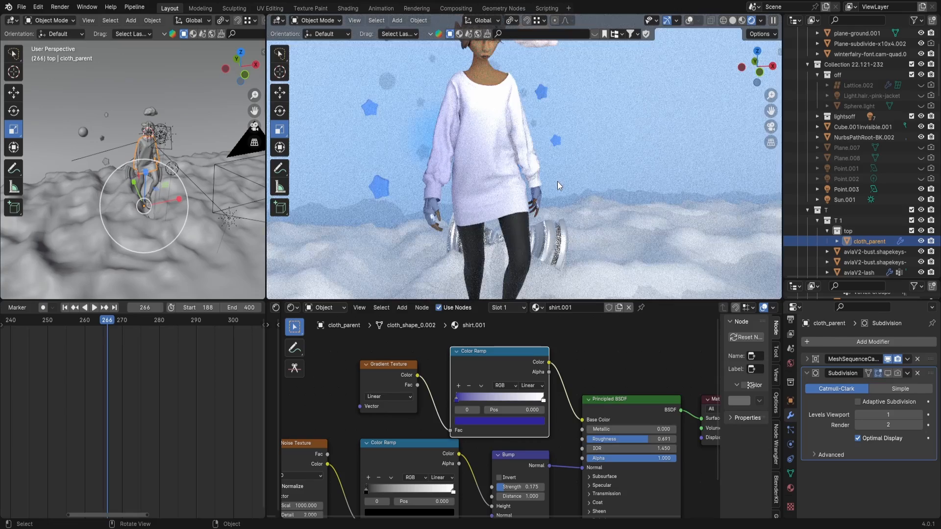
pyautogui.scroll(2, 558, 182)
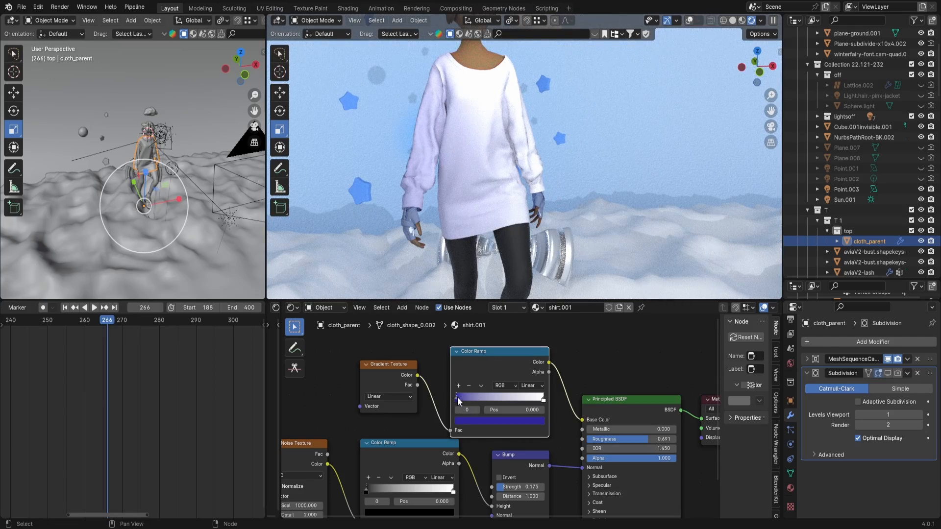
pyautogui.moveTo(457, 397); pyautogui.dragTo(483, 401)
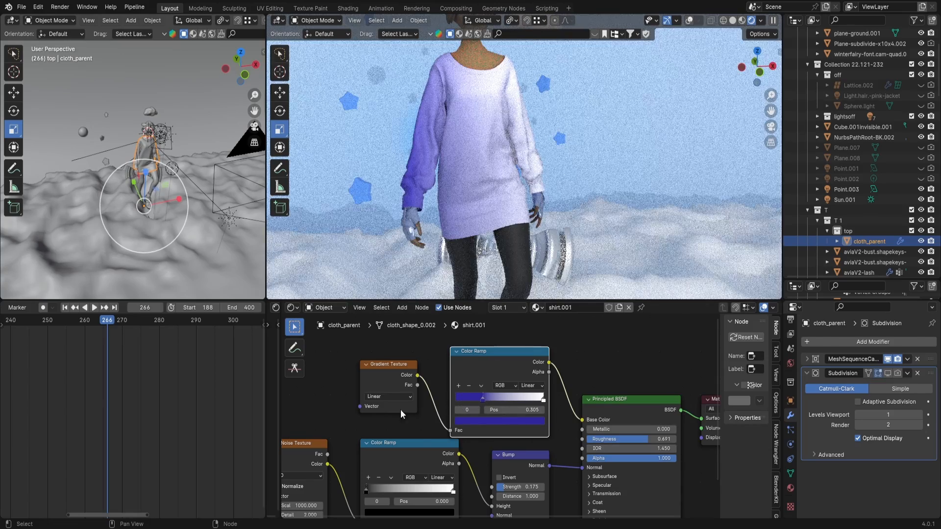
# Try the Radial, Easing, Quadratic Sphere and Spherical types on the Gradient Texture, and settle on Radial
pyautogui.click(389, 396)
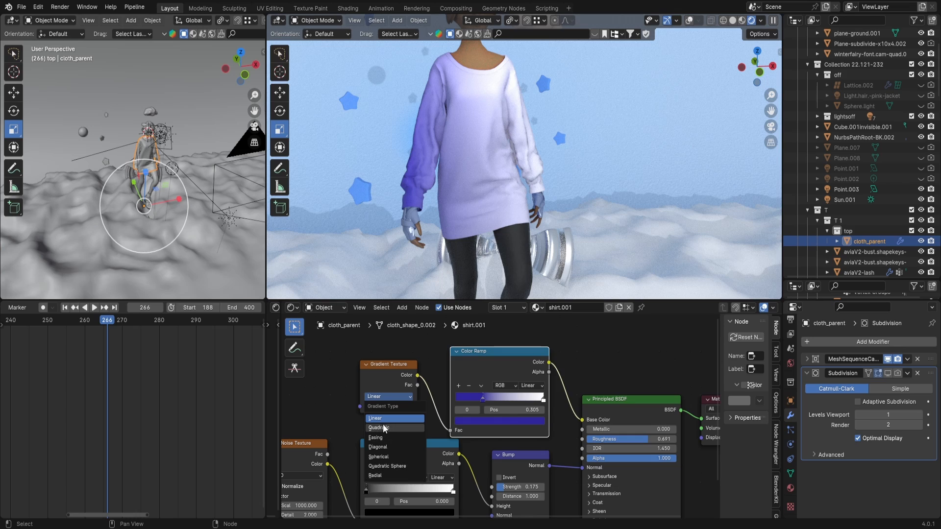
pyautogui.click(377, 475)
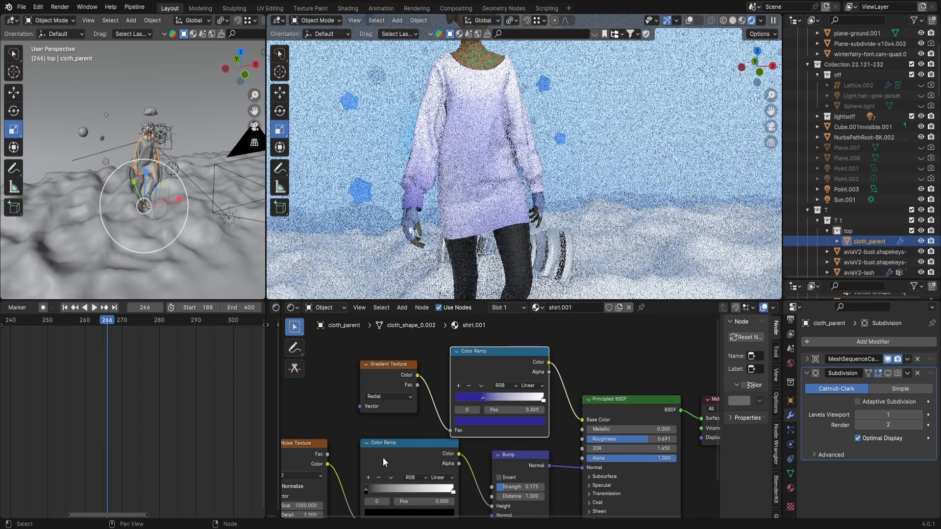
pyautogui.click(388, 397)
pyautogui.click(384, 439)
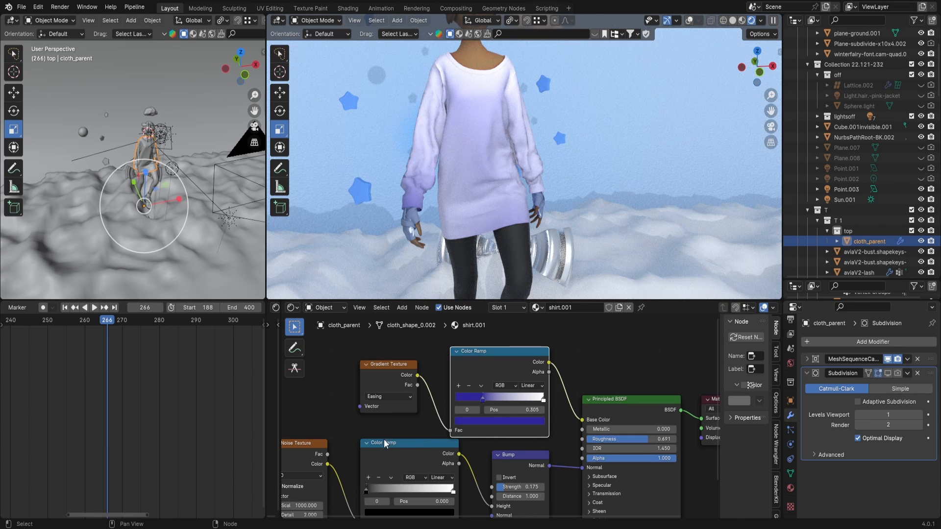
pyautogui.click(389, 397)
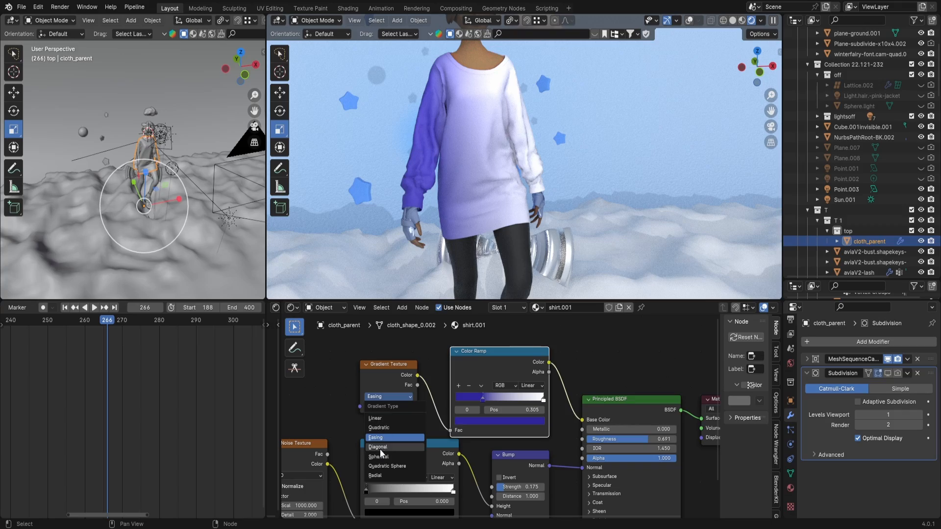
pyautogui.click(377, 467)
pyautogui.click(381, 396)
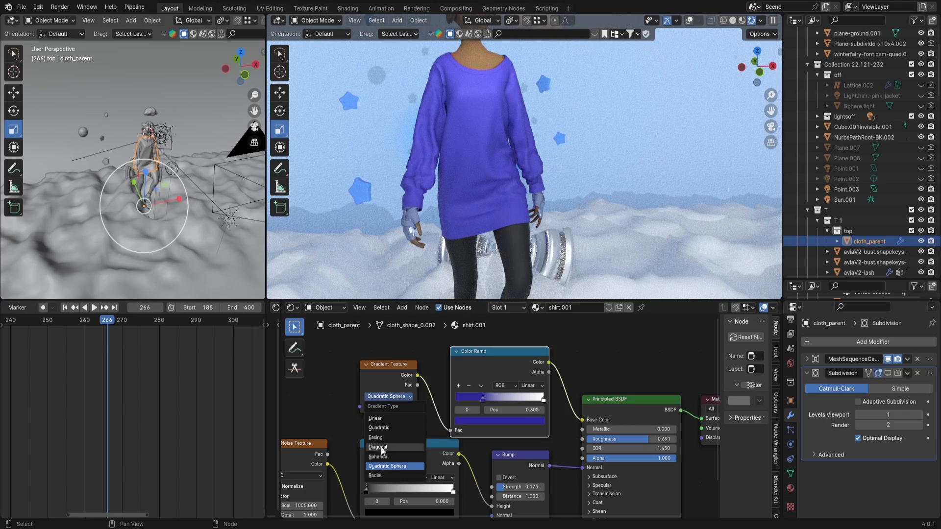
pyautogui.click(381, 456)
pyautogui.click(384, 395)
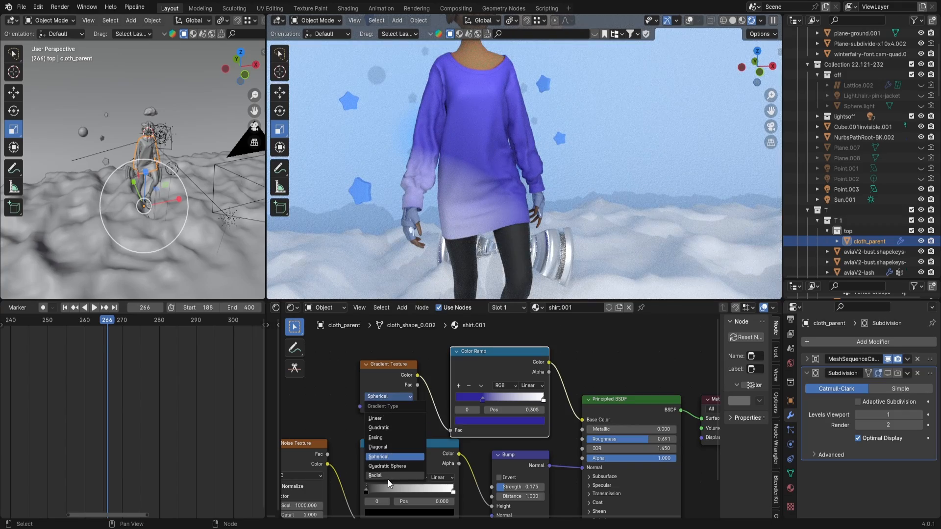
pyautogui.click(381, 474)
# Color the gradient ramp's white stop pale lavender-blue (hue 0.647, saturation 0.492) and bring the stops closer, with the dark one at 0.373
pyautogui.moveTo(543, 400); pyautogui.dragTo(541, 401)
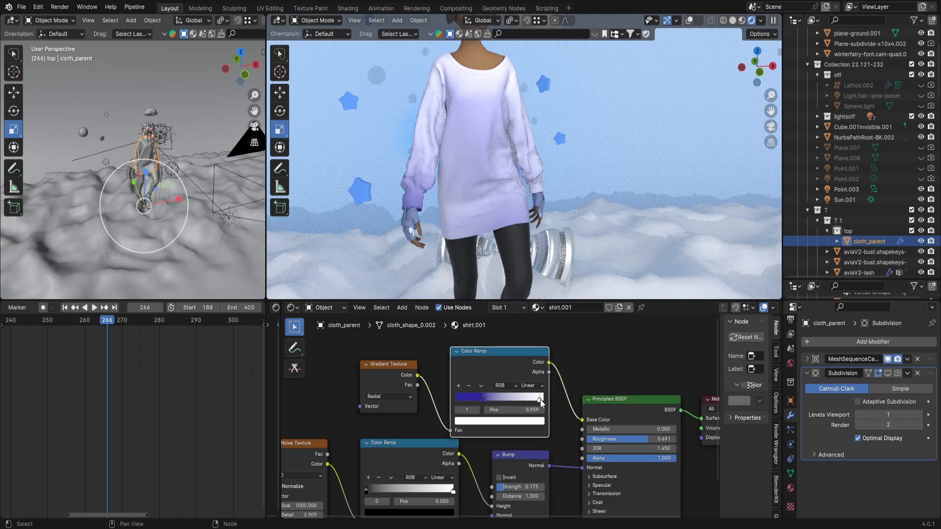
pyautogui.click(522, 422)
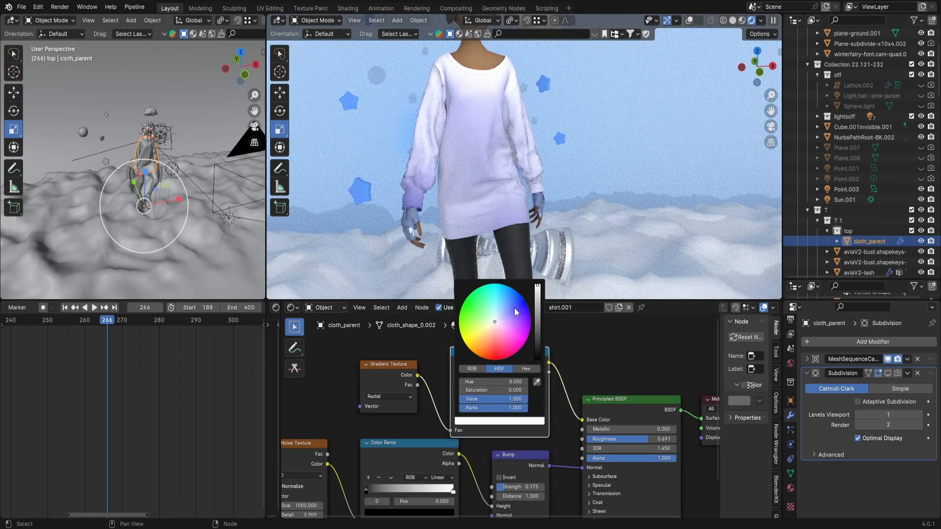
pyautogui.moveTo(516, 312); pyautogui.dragTo(505, 314)
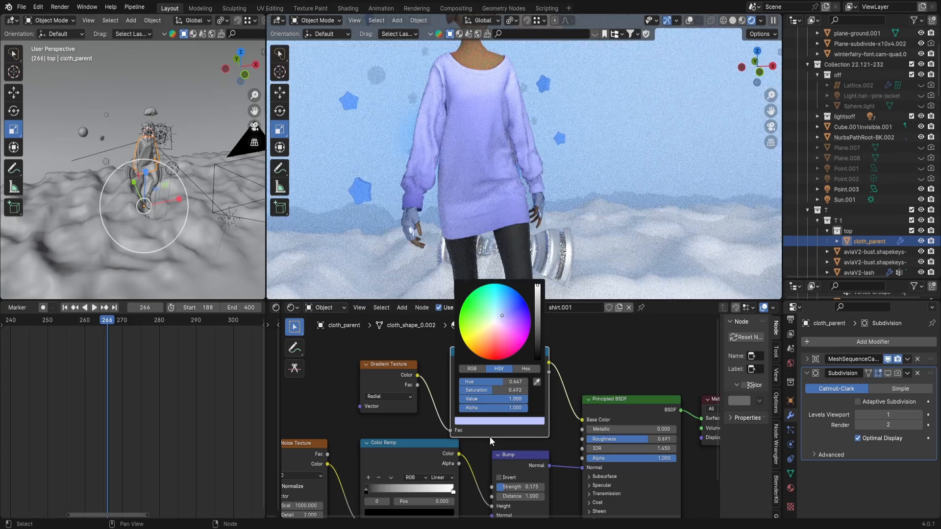
pyautogui.moveTo(535, 398); pyautogui.dragTo(491, 396)
# Try B-Spline and Constant interpolation on the gradient's Color Ramp, and settle on B-Spline
pyautogui.click(530, 386)
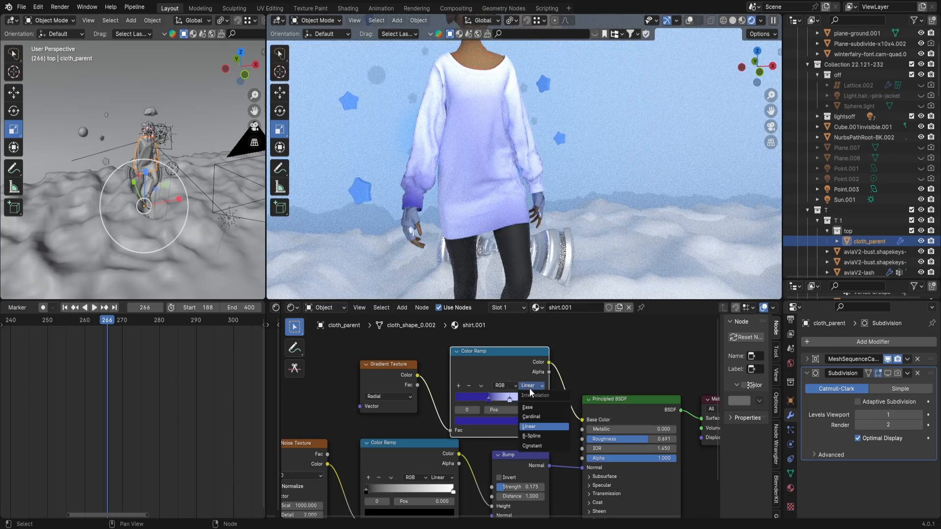
pyautogui.click(533, 436)
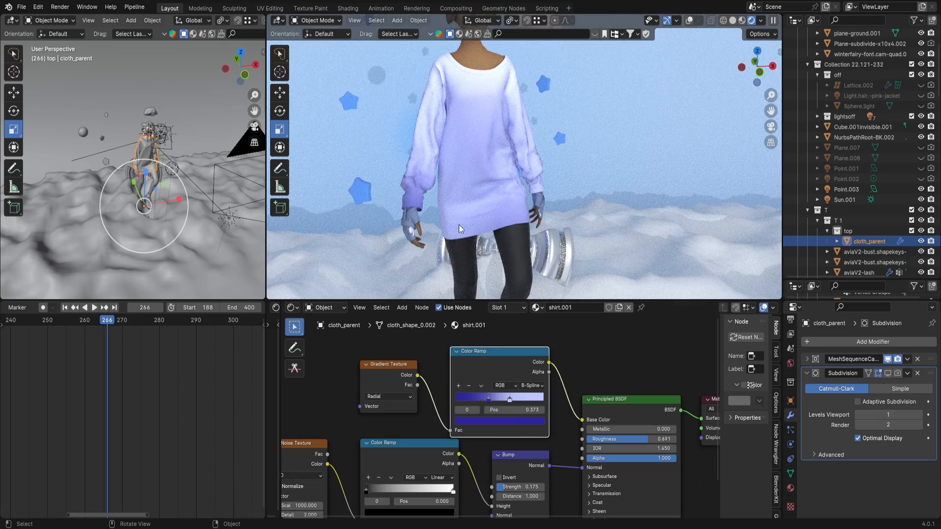
pyautogui.click(531, 386)
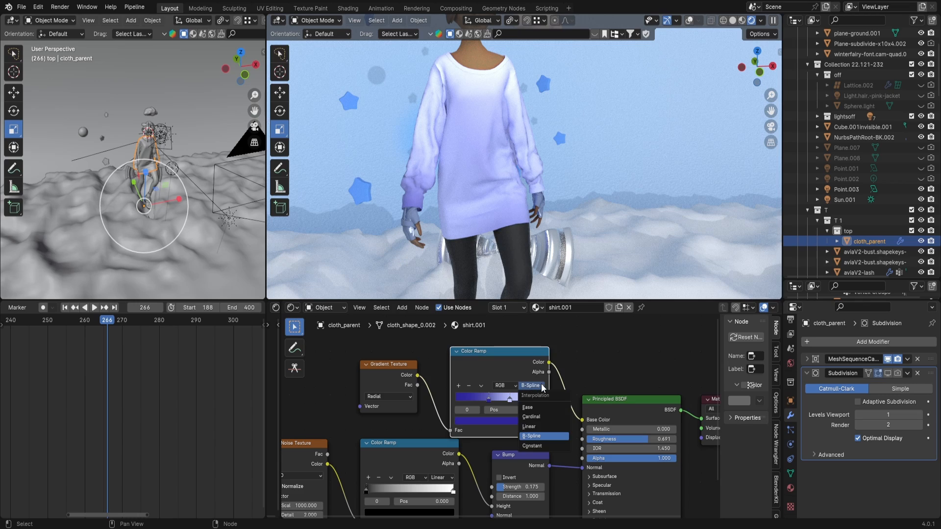
pyautogui.click(532, 445)
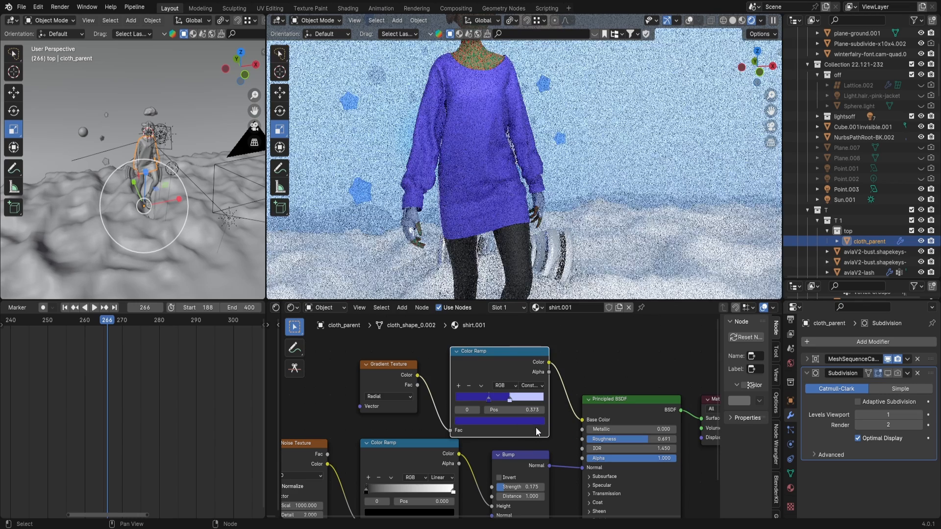
pyautogui.click(530, 387)
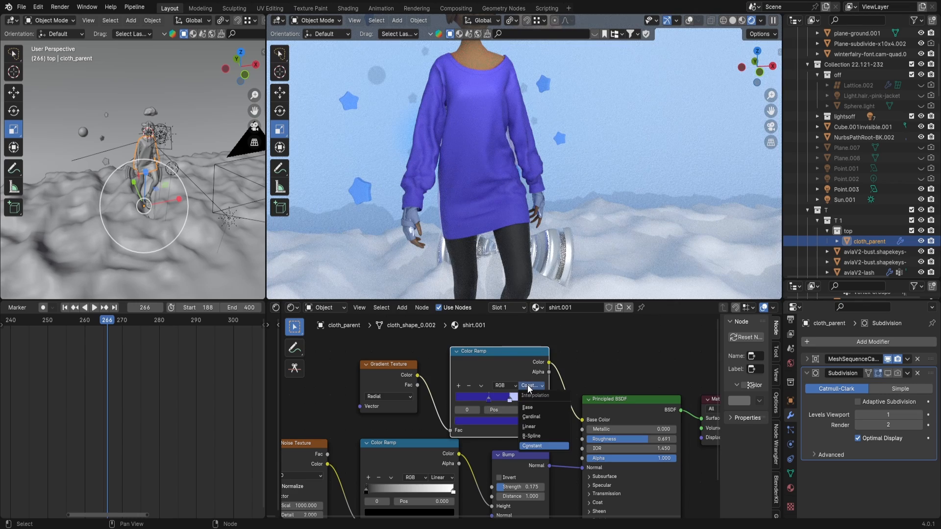
pyautogui.click(533, 436)
# Spread out the texture, Color Ramp and Bump nodes to the left of the Principled BSDF so they no longer crowd each other
pyautogui.scroll(-3, 483, 390)
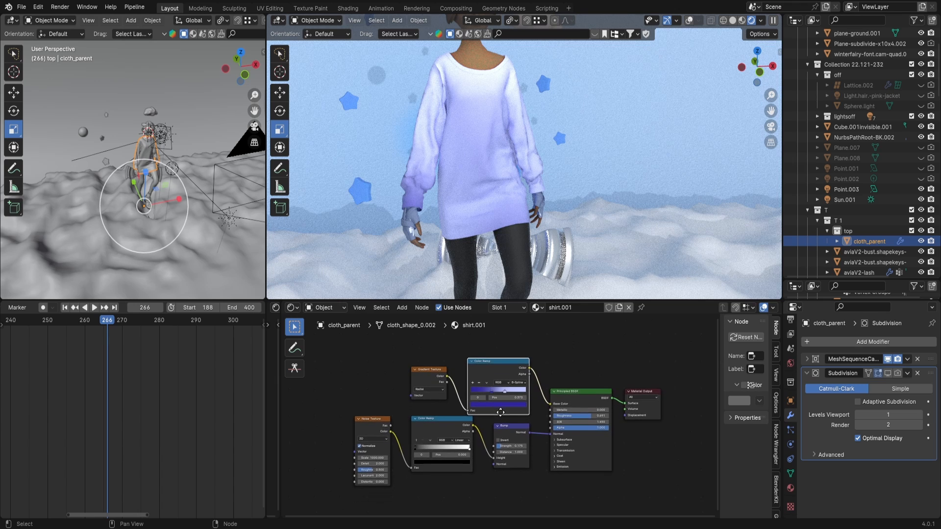
pyautogui.moveTo(442, 424); pyautogui.dragTo(440, 442)
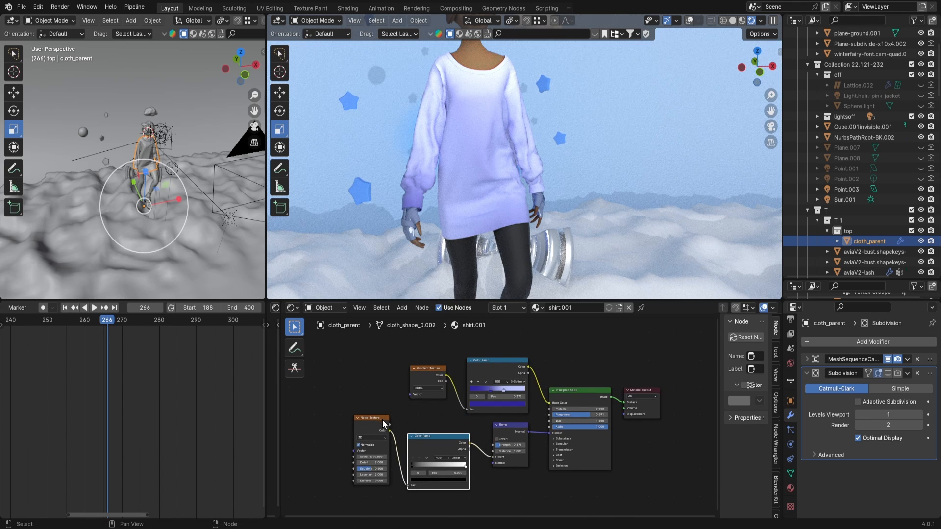
pyautogui.moveTo(384, 420); pyautogui.dragTo(367, 428)
pyautogui.moveTo(429, 381); pyautogui.dragTo(402, 386)
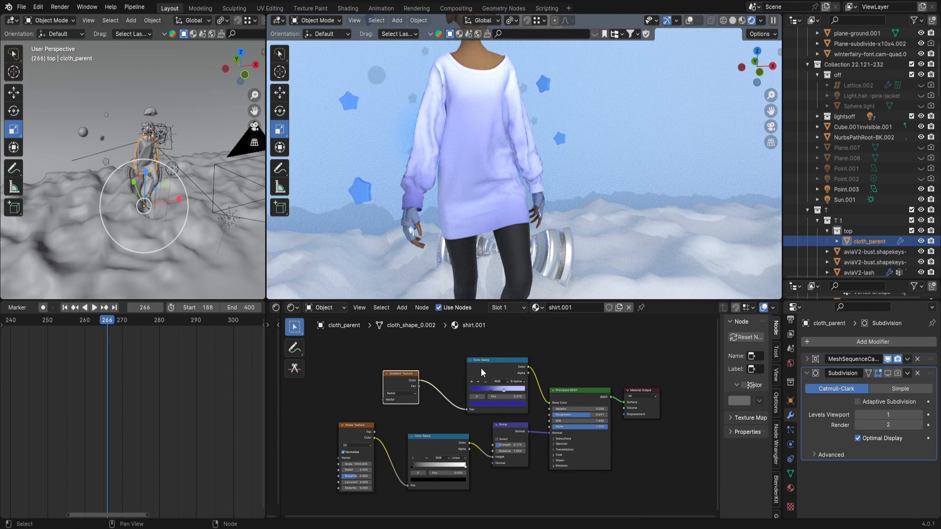
pyautogui.moveTo(483, 373); pyautogui.dragTo(467, 379)
pyautogui.moveTo(464, 441); pyautogui.dragTo(447, 444)
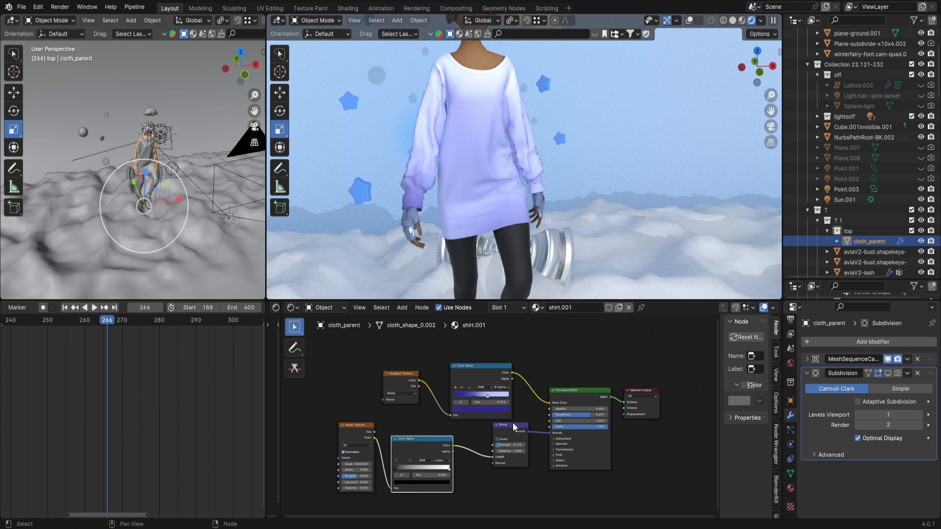
pyautogui.moveTo(501, 432); pyautogui.dragTo(478, 443)
# Duplicate the Principled BSDF and place the copy below the original
pyautogui.scroll(-2, 485, 440)
pyautogui.moveTo(520, 434); pyautogui.dragTo(485, 420, button='middle')
pyautogui.click(520, 386)
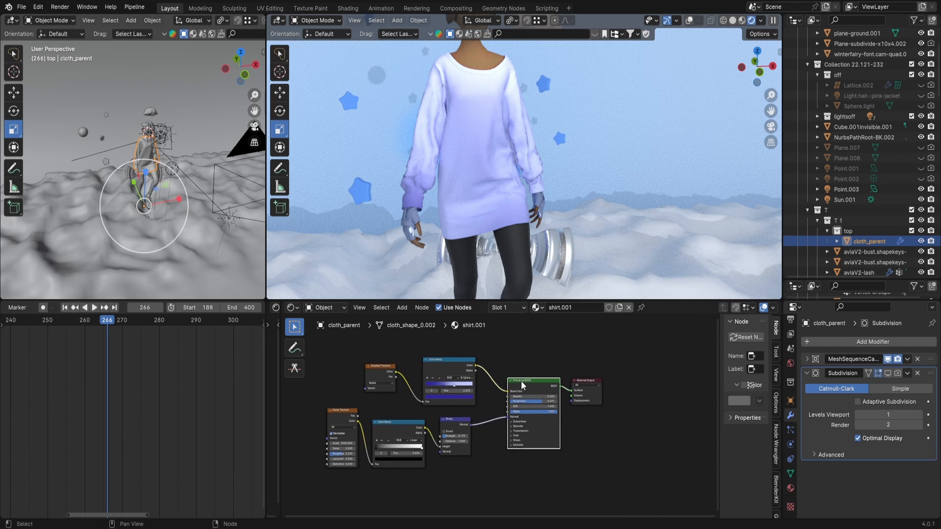
pyautogui.hotkey('shift', 'd')
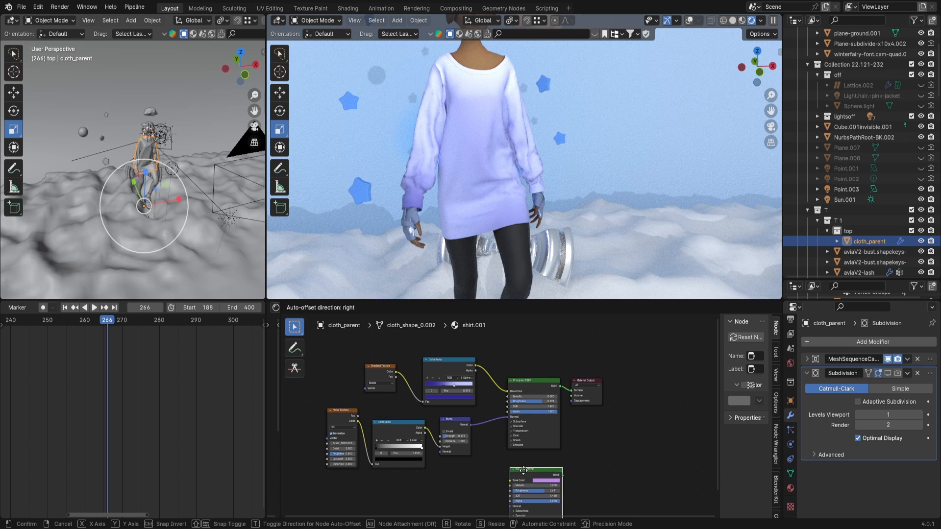
pyautogui.click(525, 480)
pyautogui.moveTo(525, 480); pyautogui.dragTo(537, 435, button='middle')
pyautogui.press('g')
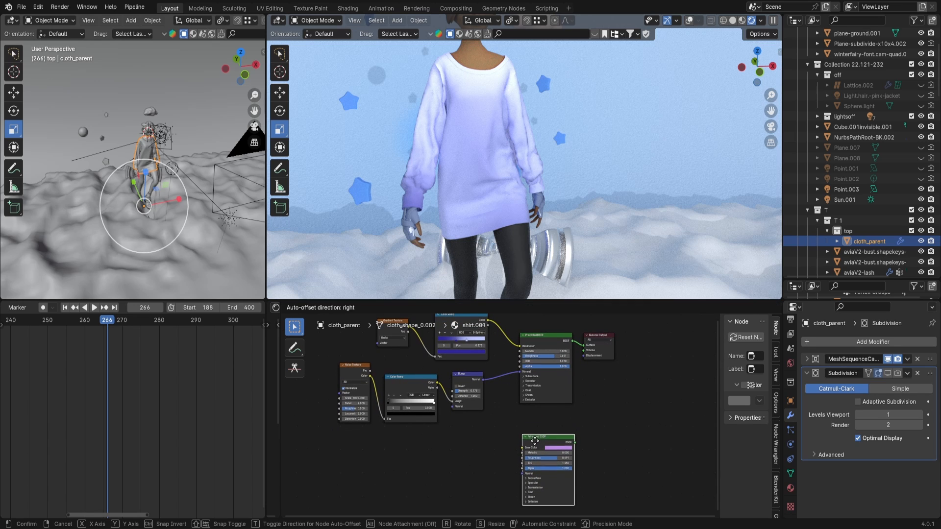
pyautogui.click(534, 448)
# Set the duplicated Principled BSDF's base color to cyan with hue 0.539 and saturation 0.936
pyautogui.scroll(4, 519, 429)
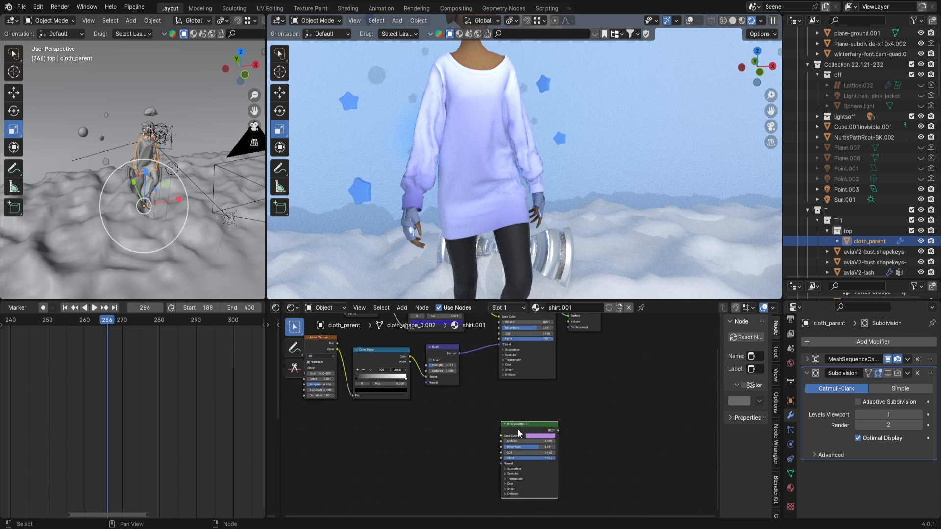
pyautogui.click(554, 451)
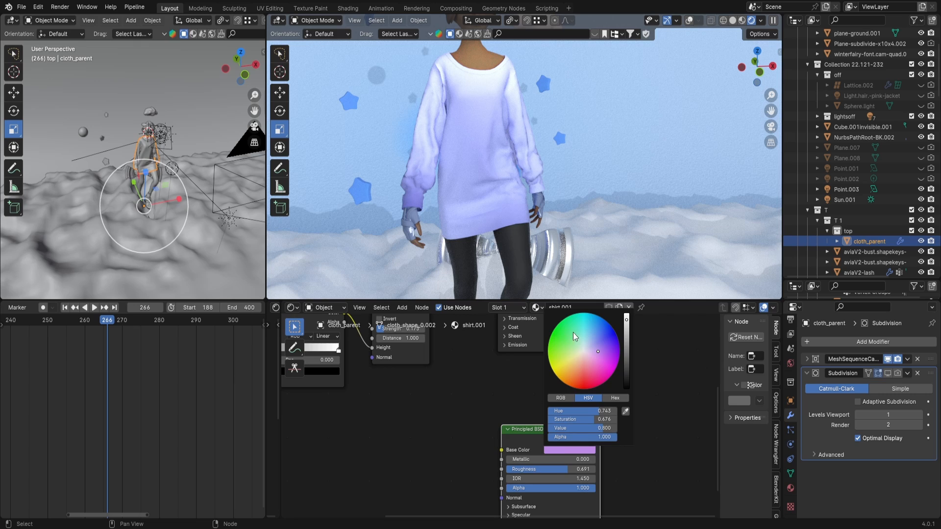
pyautogui.moveTo(590, 330); pyautogui.dragTo(597, 369)
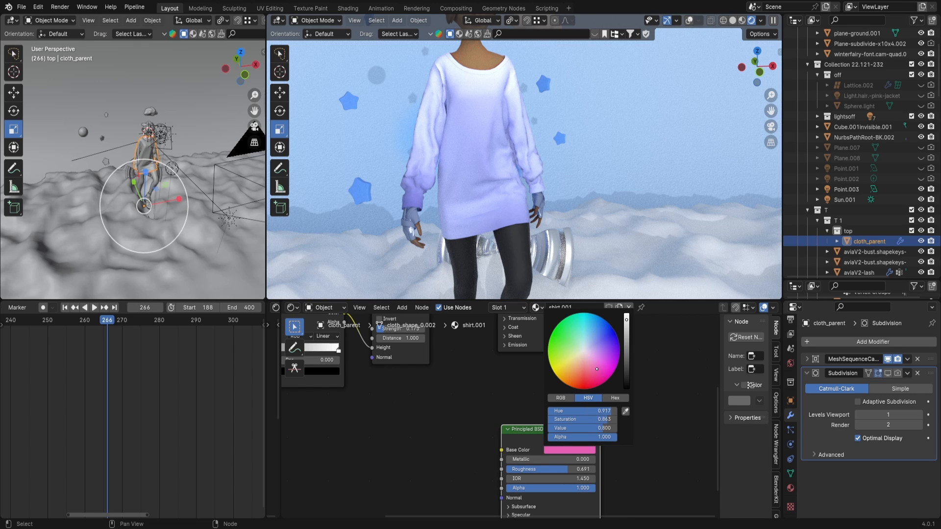
pyautogui.click(603, 335)
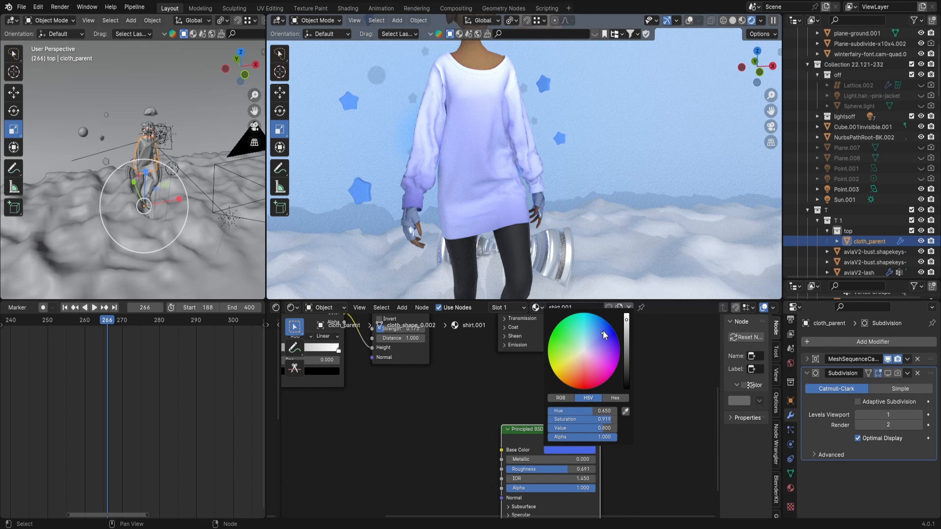
pyautogui.click(605, 330)
pyautogui.click(588, 324)
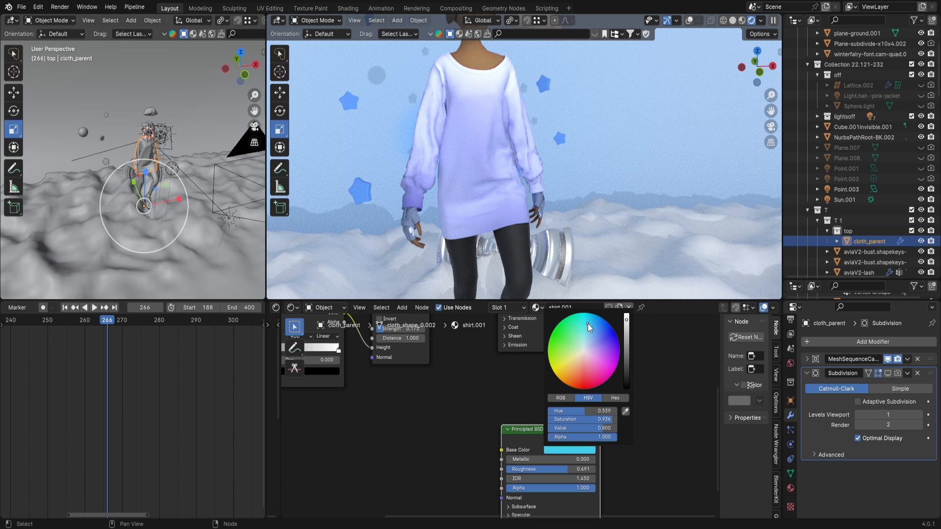
pyautogui.scroll(-3, 498, 431)
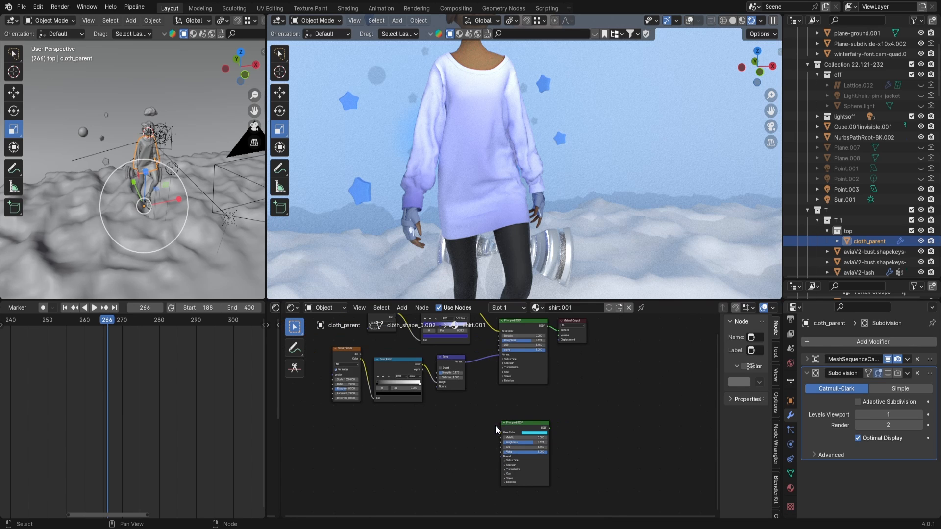
# Copy the gradient's Color Ramp and place the copy beside the duplicated Principled BSDF
pyautogui.click(527, 430)
pyautogui.moveTo(449, 393); pyautogui.dragTo(441, 427, button='middle')
pyautogui.click(456, 341)
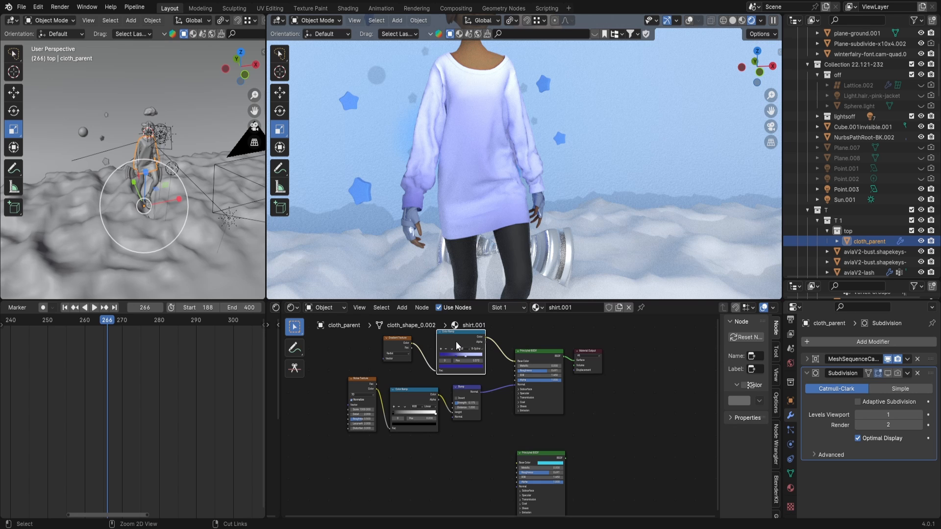
pyautogui.hotkey('ctrl', 'v')
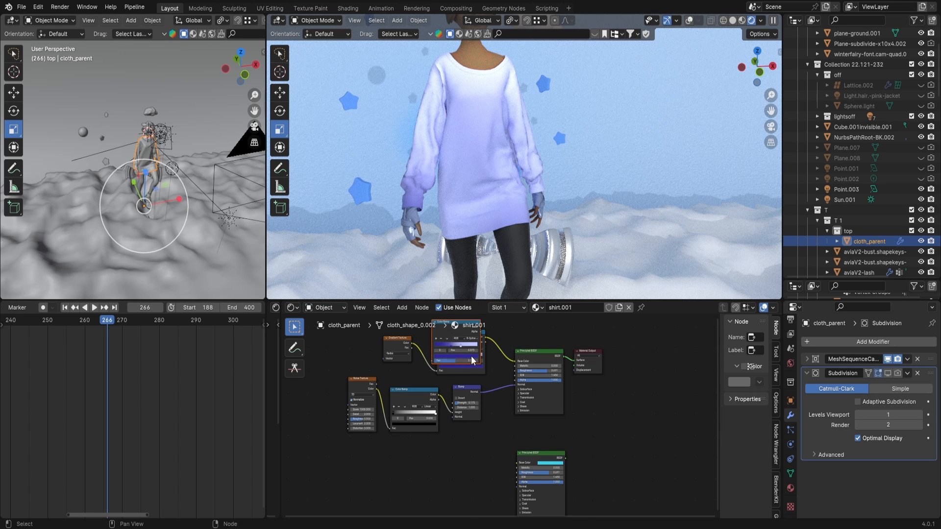
pyautogui.moveTo(471, 355); pyautogui.dragTo(475, 488)
# Copy the Gradient Texture beside the lower Color Ramp and link it through that ramp to the duplicated Principled BSDF's base color
pyautogui.click(392, 349)
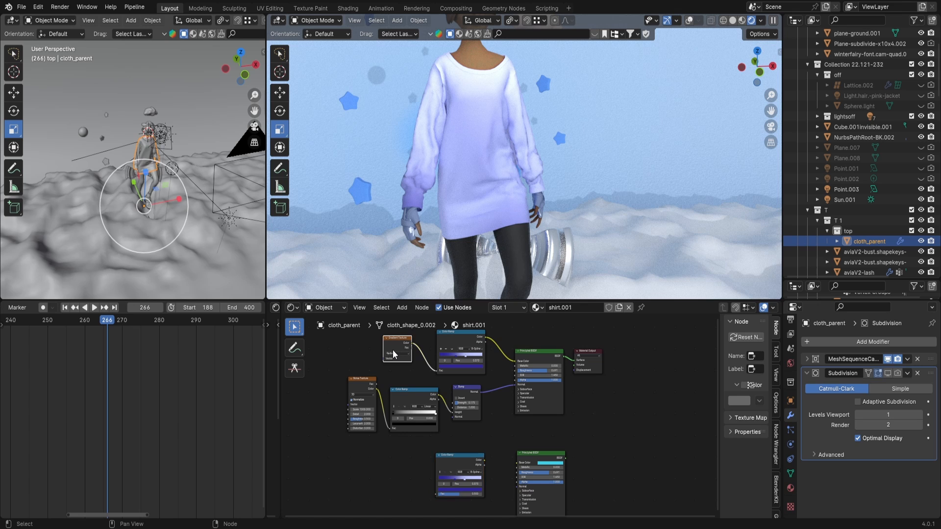
pyautogui.hotkey('ctrl', 'v')
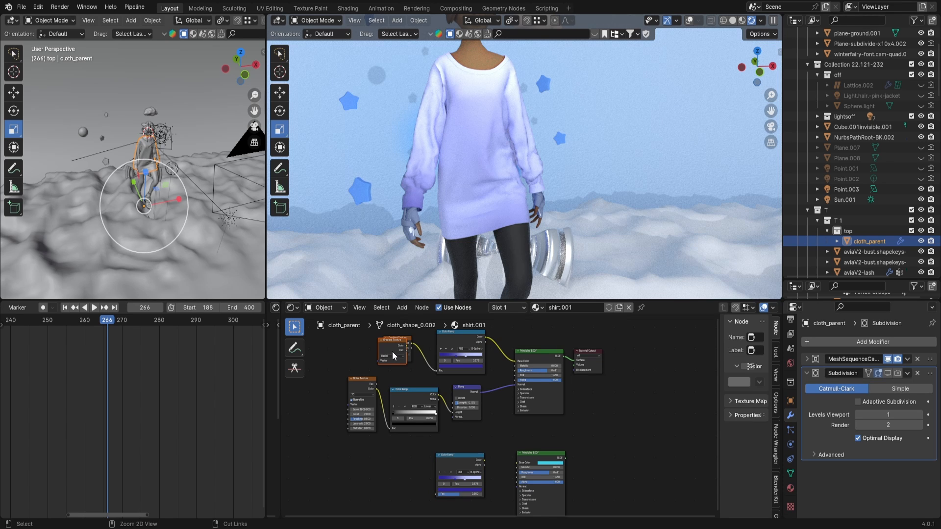
pyautogui.moveTo(402, 363); pyautogui.dragTo(526, 489)
pyautogui.scroll(3, 439, 470)
pyautogui.moveTo(445, 487); pyautogui.dragTo(446, 457)
pyautogui.scroll(-1, 446, 458)
pyautogui.moveTo(446, 458); pyautogui.dragTo(443, 430, button='middle')
pyautogui.scroll(1, 443, 431)
pyautogui.scroll(-2, 443, 431)
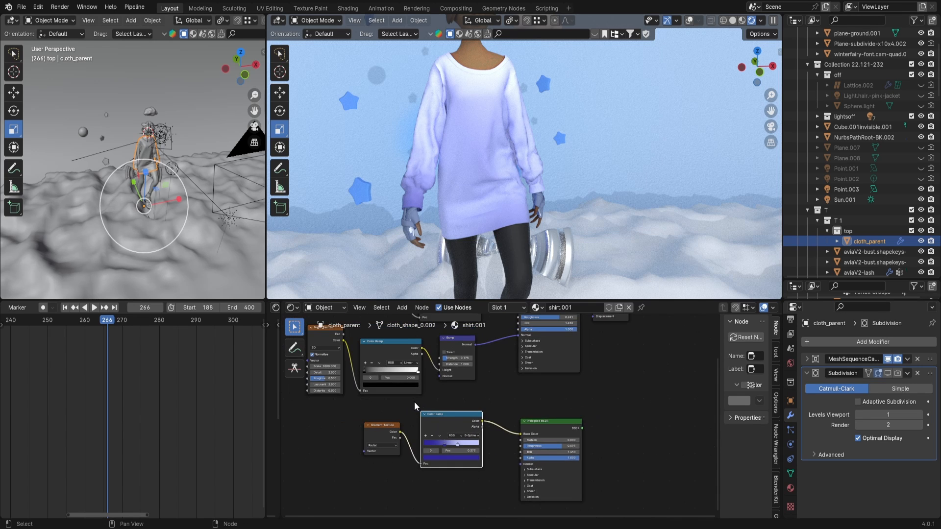
pyautogui.moveTo(413, 398); pyautogui.dragTo(420, 437, button='middle')
pyautogui.scroll(6, 429, 430)
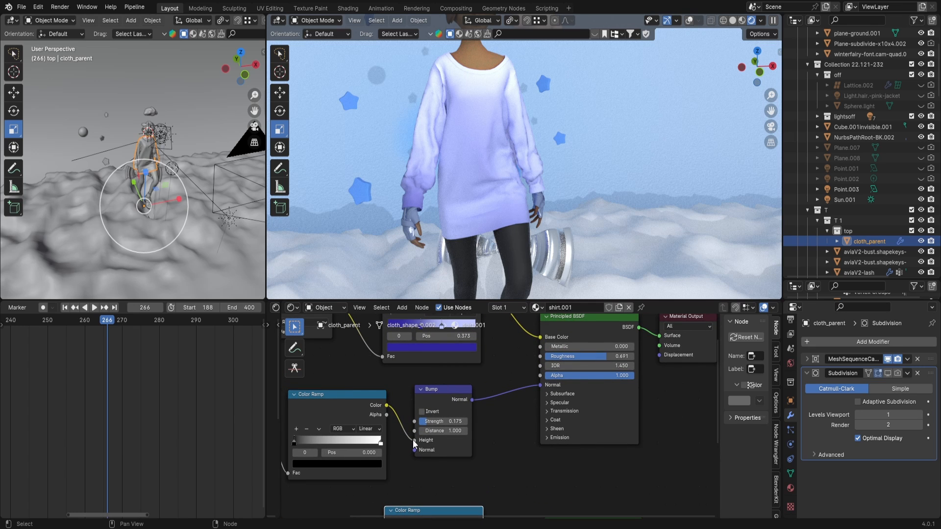
pyautogui.moveTo(412, 439)
pyautogui.mouseDown()
pyautogui.moveTo(414, 450)
pyautogui.moveTo(415, 422)
pyautogui.moveTo(414, 439)
pyautogui.mouseUp()
pyautogui.scroll(-3, 468, 445)
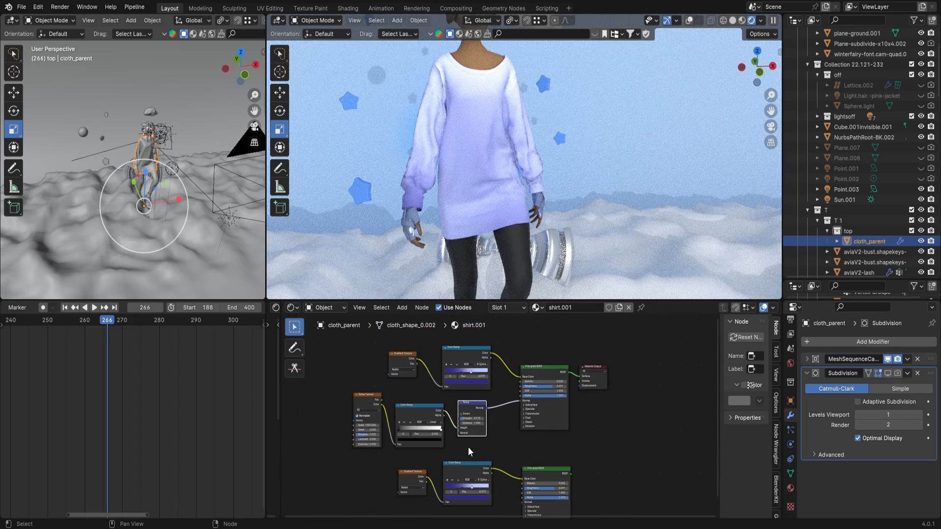
pyautogui.scroll(3, 469, 447)
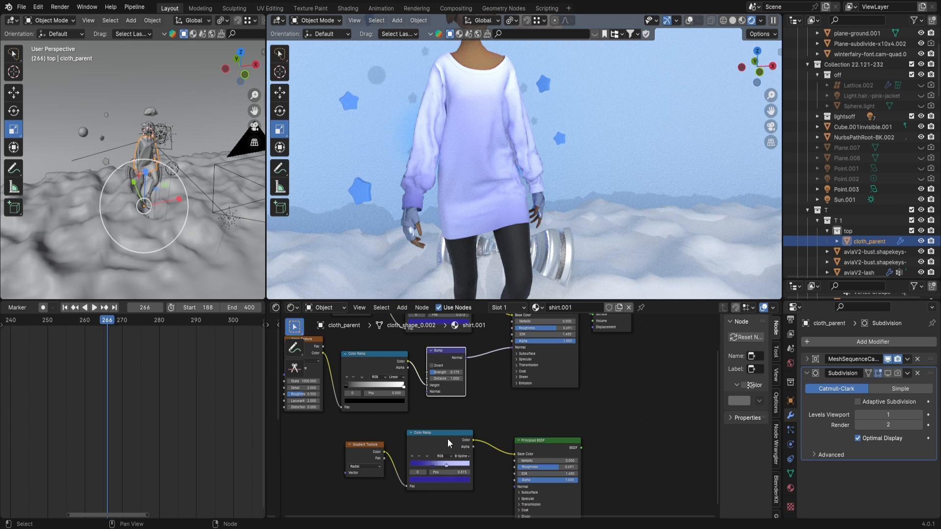
# Recolor the dark stop of the lower Color Ramp to light cyan
pyautogui.click(368, 448)
pyautogui.scroll(1, 365, 460)
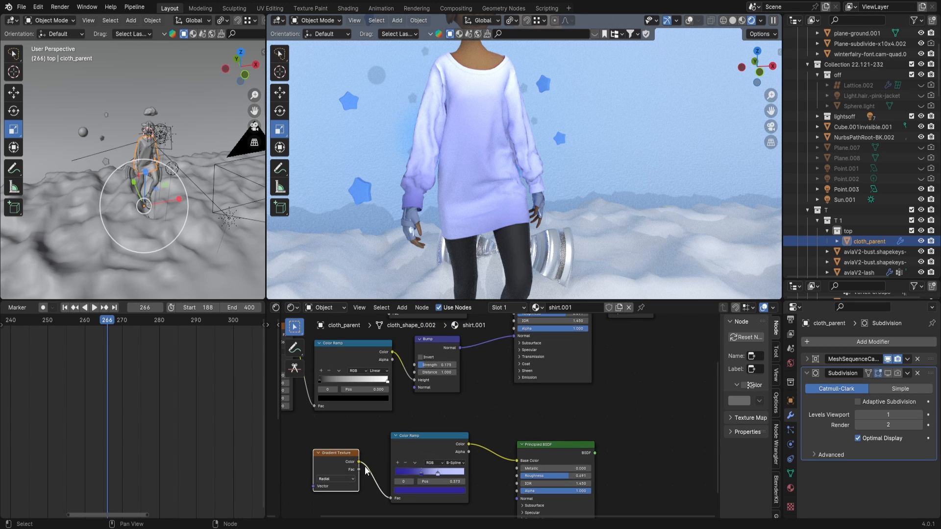
pyautogui.click(422, 489)
pyautogui.click(430, 393)
pyautogui.scroll(8, 430, 393)
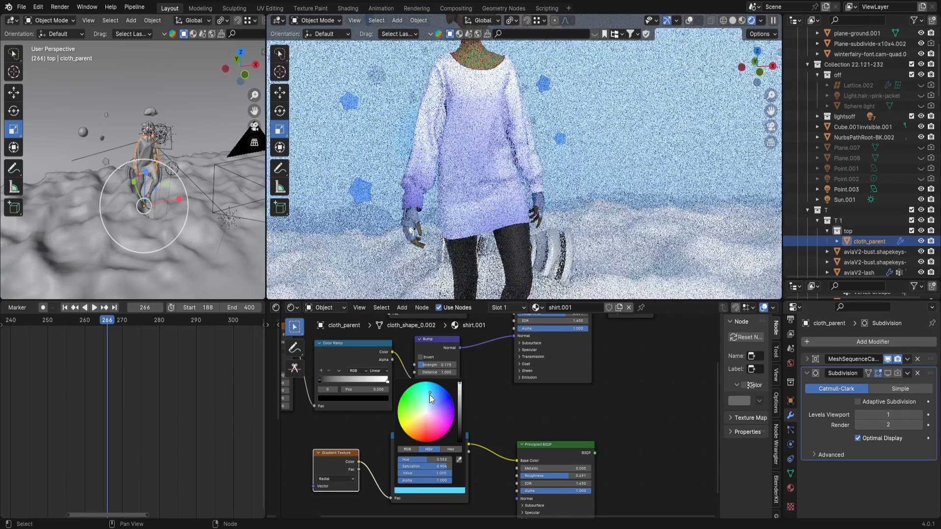
# Move the Material Output aside and insert a Mix Shader between the upper Principled BSDF and the Material Output
pyautogui.scroll(-8, 504, 436)
pyautogui.moveTo(526, 410); pyautogui.dragTo(464, 457, button='middle')
pyautogui.moveTo(552, 426); pyautogui.dragTo(548, 402)
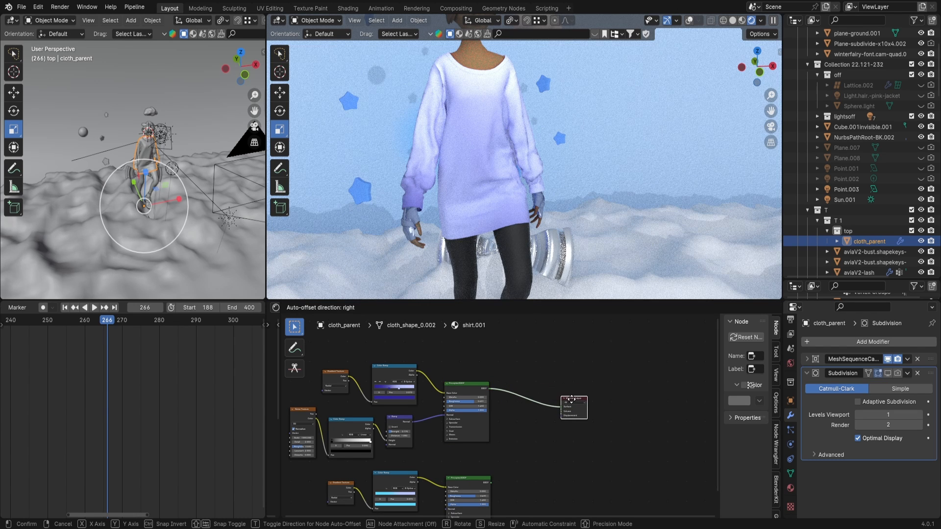
pyautogui.hotkey('shift', 'a')
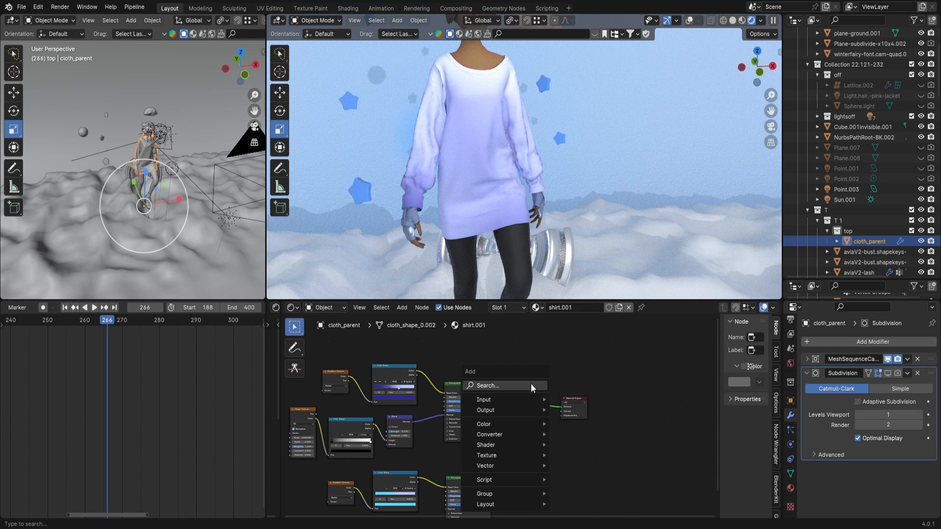
pyautogui.click(531, 385)
pyautogui.write('mix')
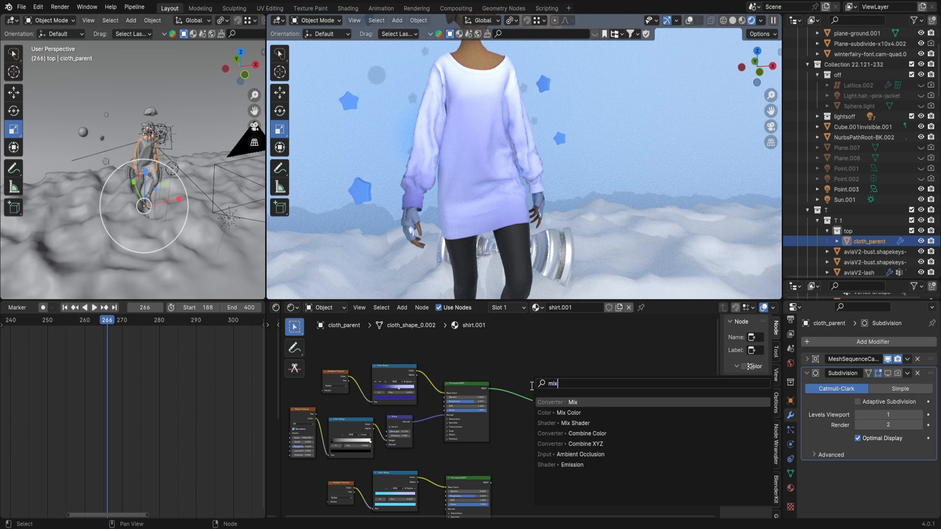
pyautogui.press('Down')
pyautogui.press('Down')
pyautogui.press('Return')
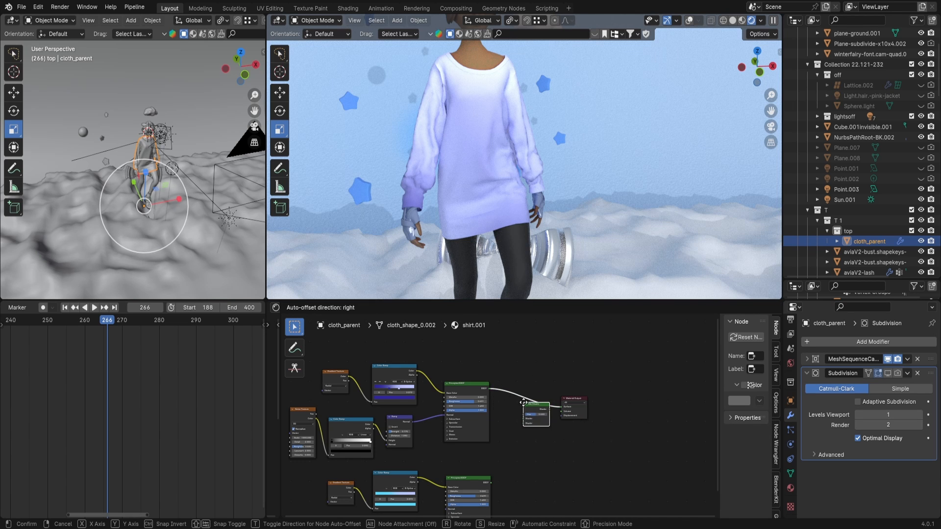
pyautogui.click(516, 386)
# Link the lower Principled BSDF's output to the Mix Shader's second shader input
pyautogui.scroll(2, 503, 486)
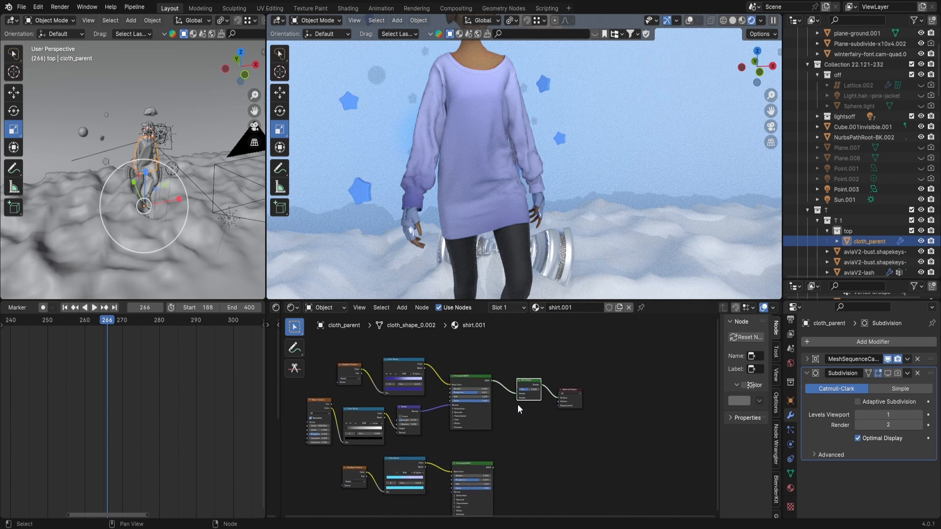
pyautogui.moveTo(491, 481); pyautogui.dragTo(522, 392)
pyautogui.scroll(-2, 493, 466)
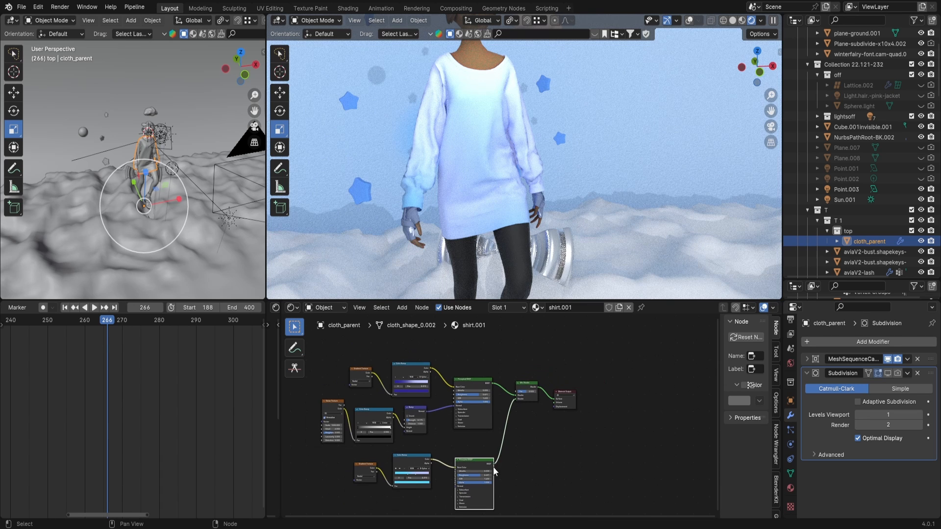
# Group the lower Gradient Texture, Color Ramp and Principled BSDF in a frame labelled Logo and move it lower
pyautogui.moveTo(493, 467); pyautogui.dragTo(503, 436, button='middle')
pyautogui.click(518, 483)
pyautogui.moveTo(534, 485); pyautogui.dragTo(357, 425)
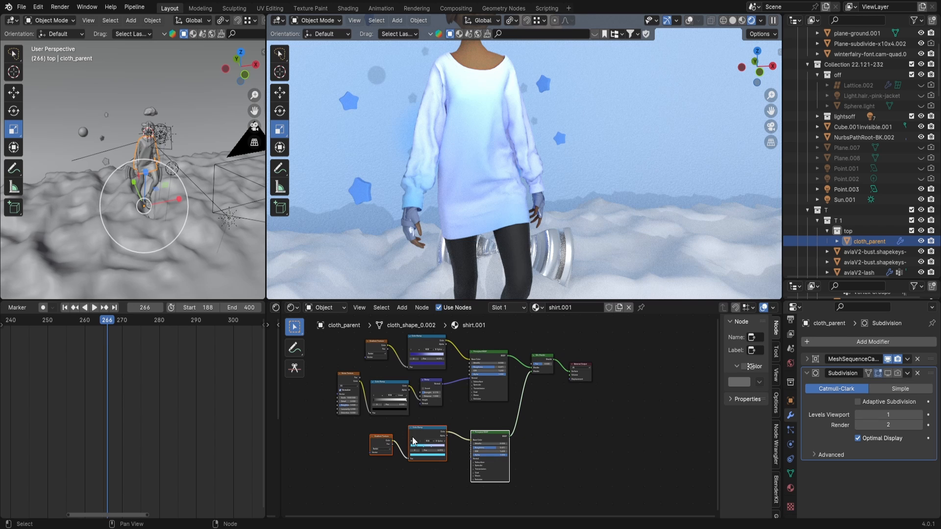
pyautogui.hotkey('ctrl', 'j')
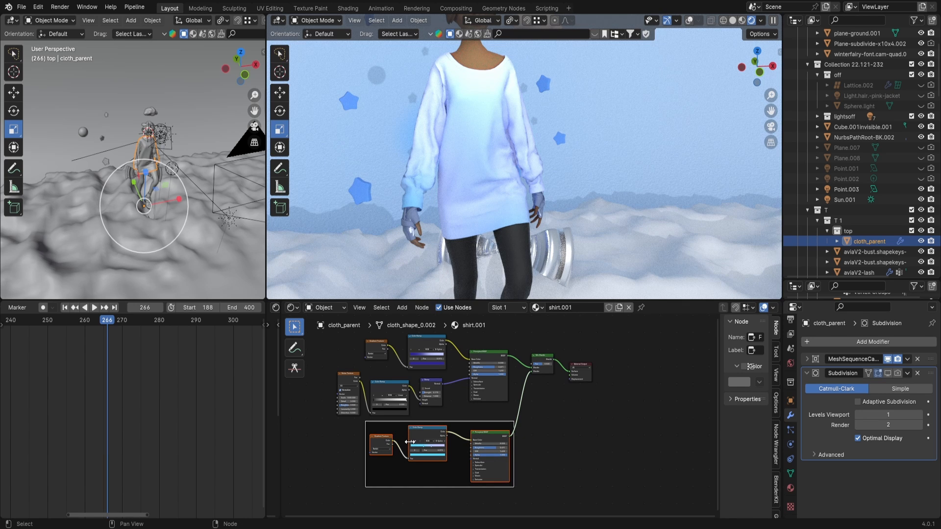
pyautogui.press('F2')
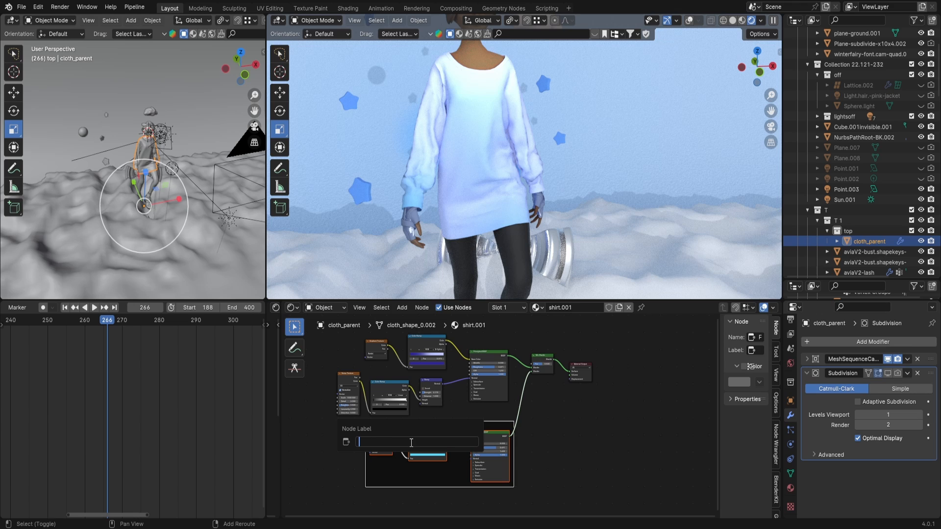
pyautogui.write('Logo')
pyautogui.press('Return')
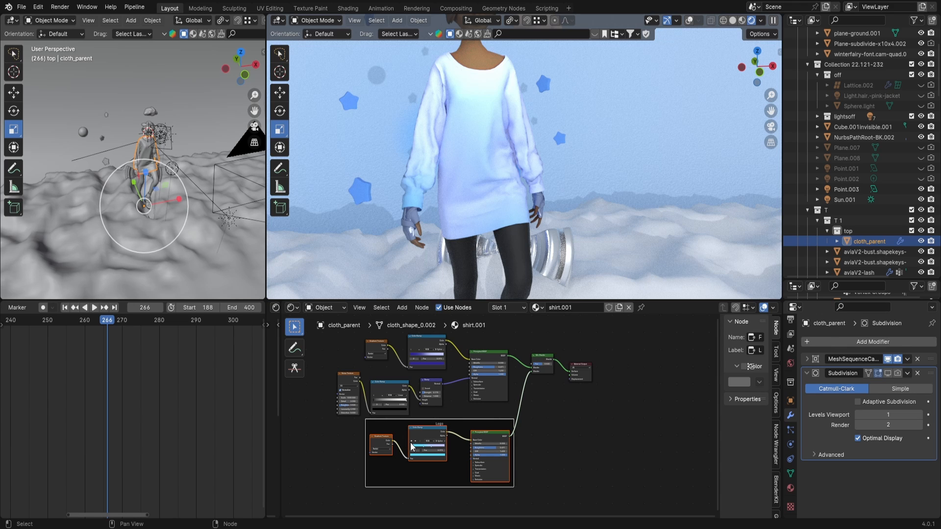
pyautogui.scroll(-2, 432, 427)
pyautogui.moveTo(436, 475)
pyautogui.mouseDown()
pyautogui.moveTo(430, 498)
pyautogui.moveTo(420, 466)
pyautogui.moveTo(451, 469)
pyautogui.mouseUp()
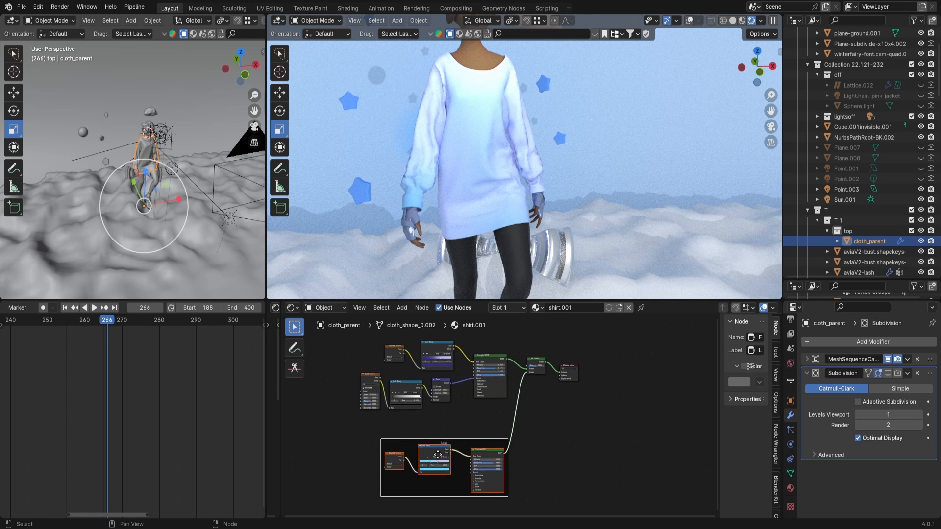
# Group the upper branch's texture, ramp, bump and Principled BSDF nodes in a frame labelled Fabric
pyautogui.moveTo(350, 348); pyautogui.dragTo(512, 436)
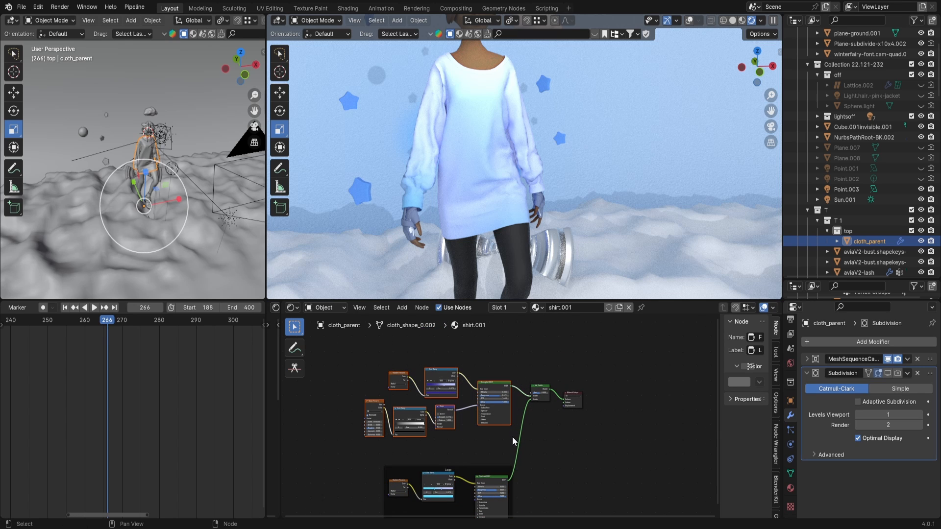
pyautogui.hotkey('ctrl', 'j')
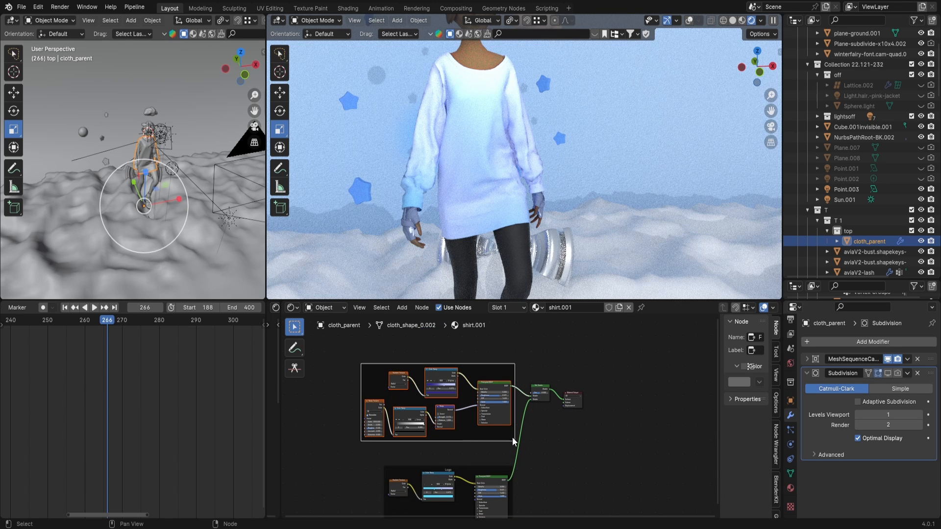
pyautogui.press('F2')
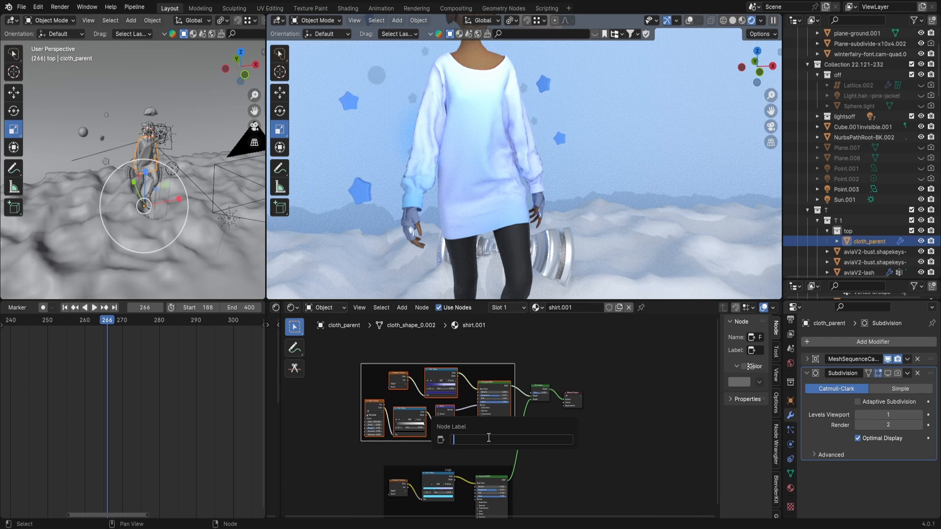
pyautogui.write('Fabric')
pyautogui.press('Return')
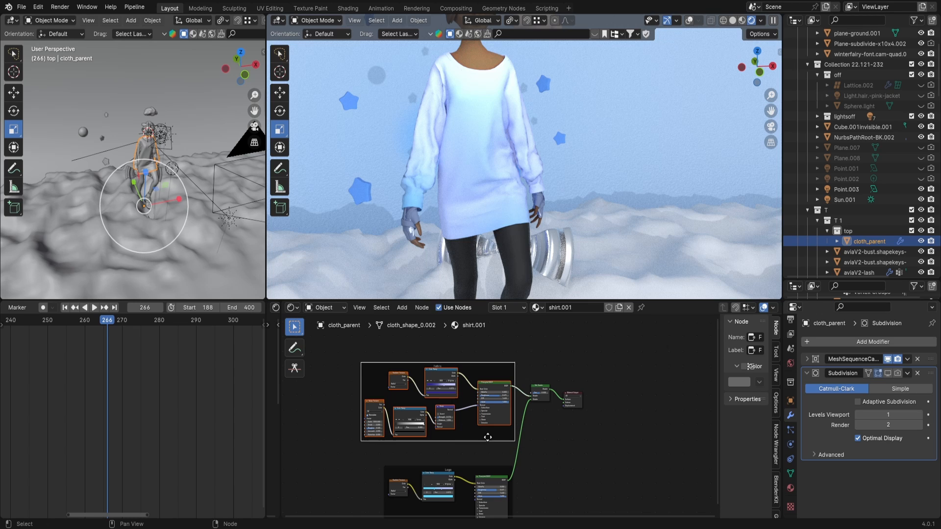
# Give the Fabric frame a custom muted blue color with hue 0.634, saturation 0.411 and value 0.508
pyautogui.click(495, 370)
pyautogui.click(745, 385)
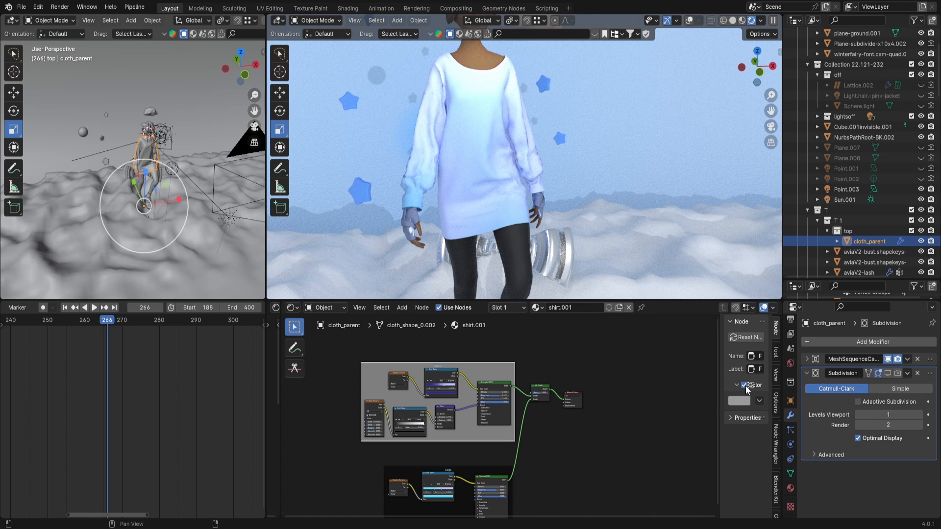
pyautogui.click(740, 400)
pyautogui.moveTo(760, 296); pyautogui.dragTo(804, 283)
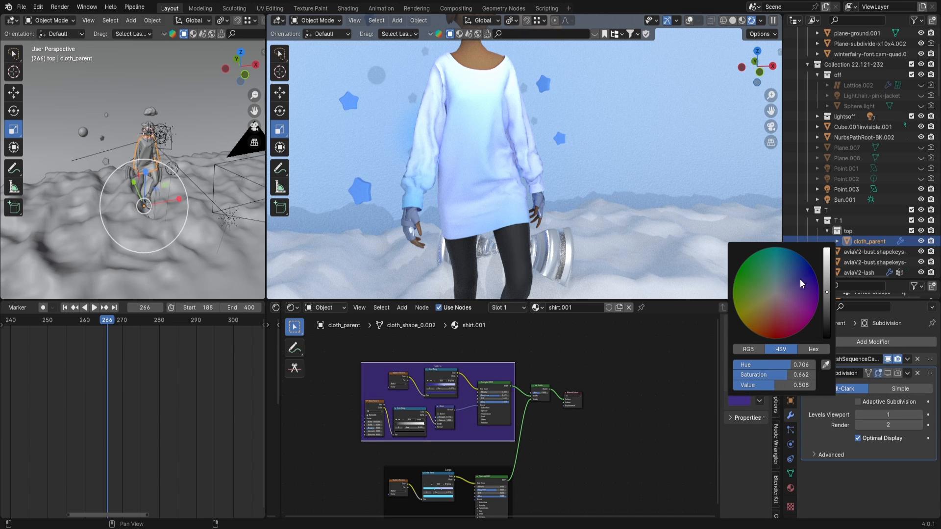
pyautogui.click(790, 278)
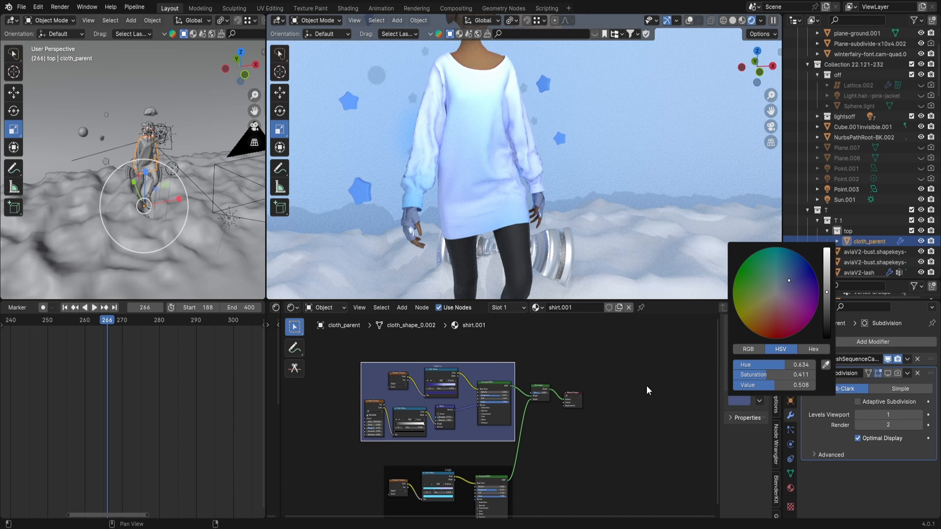
# Add an Image Texture node above the Fabric frame
pyautogui.scroll(-2, 537, 445)
pyautogui.moveTo(484, 457); pyautogui.dragTo(489, 427)
pyautogui.moveTo(478, 368); pyautogui.dragTo(467, 432, button='middle')
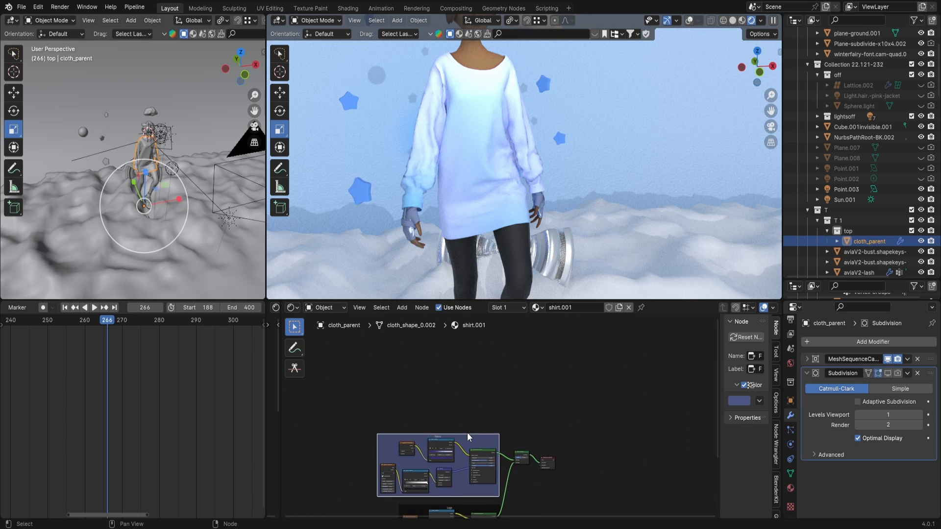
pyautogui.scroll(2, 449, 431)
pyautogui.keyDown('ctrl'); pyautogui.hscroll(-2, 449, 430); pyautogui.keyUp('ctrl')
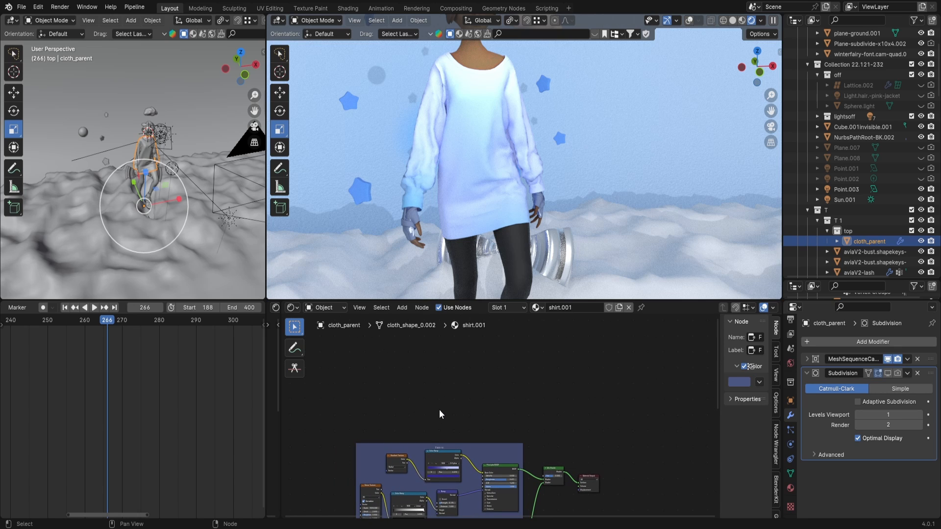
pyautogui.hotkey('shift', 'a')
pyautogui.click(427, 397)
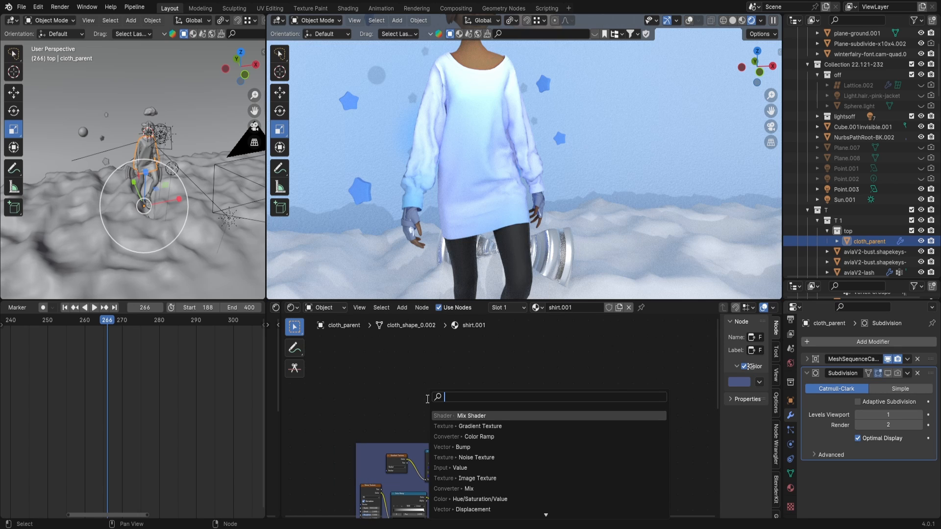
pyautogui.write('image')
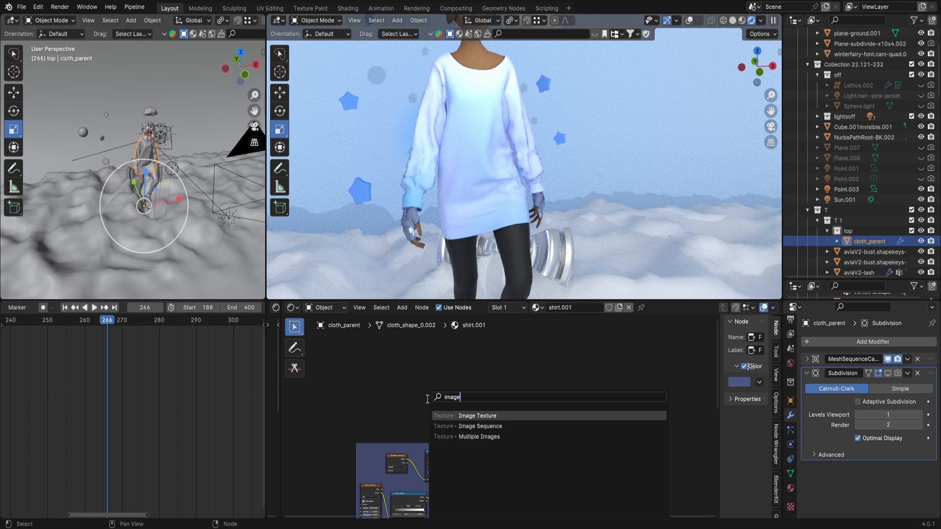
pyautogui.click(457, 416)
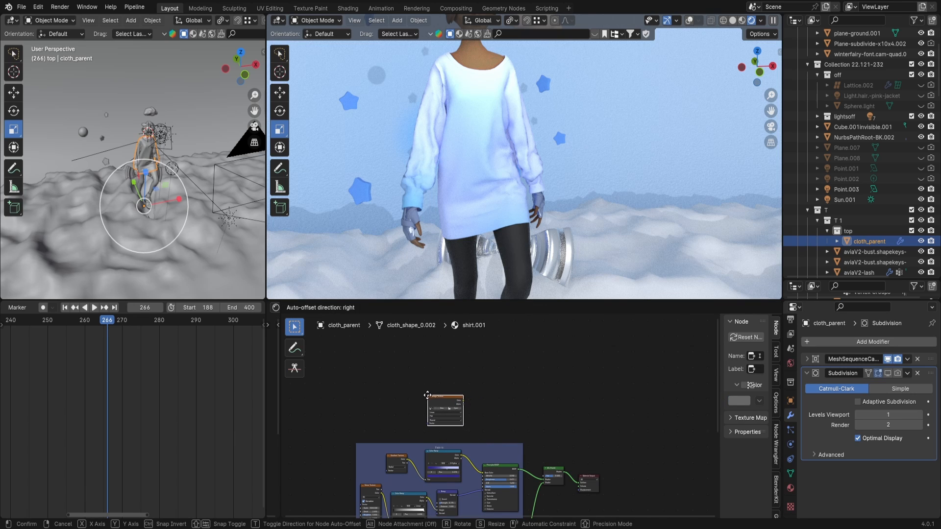
pyautogui.click(431, 399)
# Load the logo PNG image into the new Image Texture node
pyautogui.scroll(2, 437, 407)
pyautogui.moveTo(439, 428); pyautogui.dragTo(455, 421, button='middle')
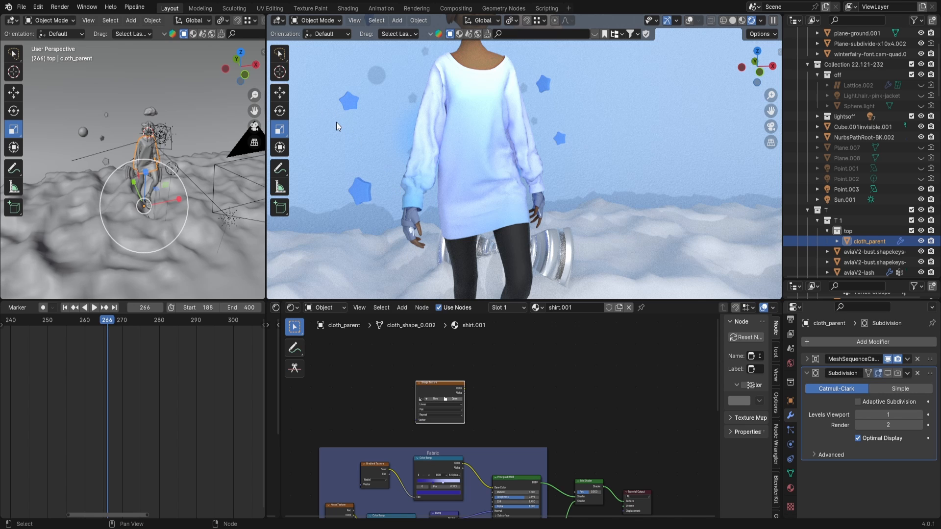
pyautogui.scroll(-1, 480, 418)
pyautogui.moveTo(479, 420); pyautogui.dragTo(469, 391, button='middle')
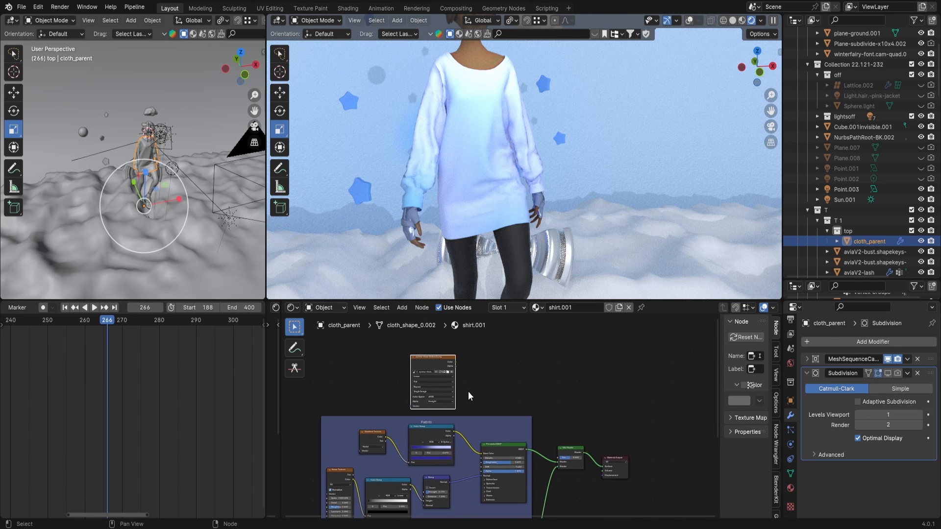
pyautogui.scroll(1, 469, 390)
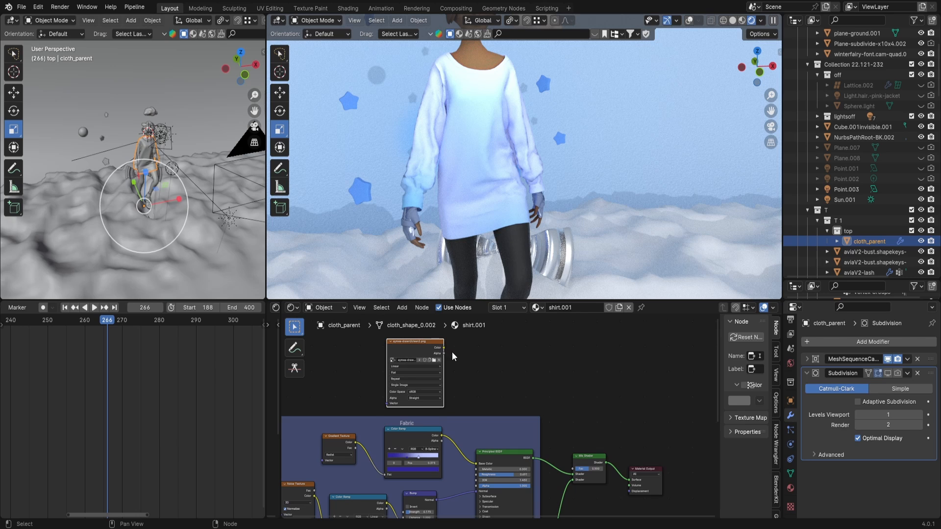
pyautogui.scroll(1, 451, 352)
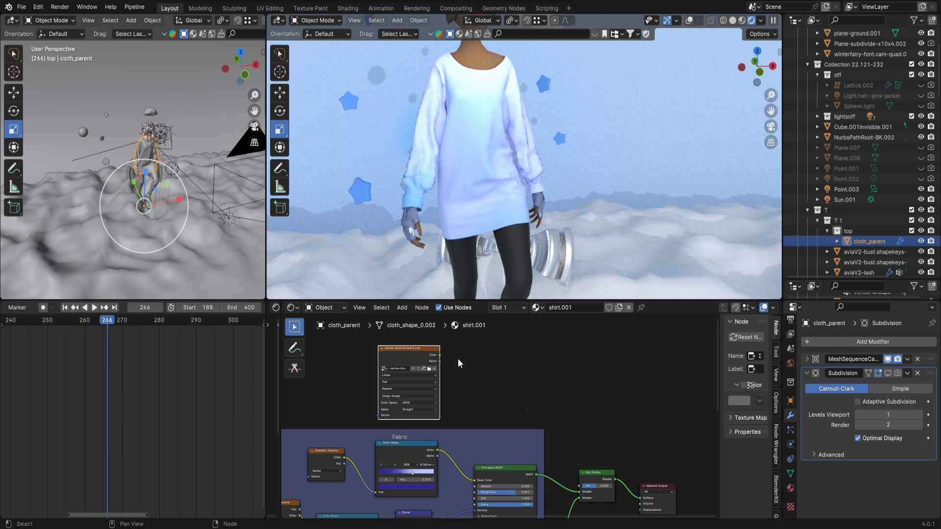
# Link the logo Image Texture's Color output to the Mix Shader's Fac input
pyautogui.moveTo(466, 366); pyautogui.dragTo(456, 360, button='middle')
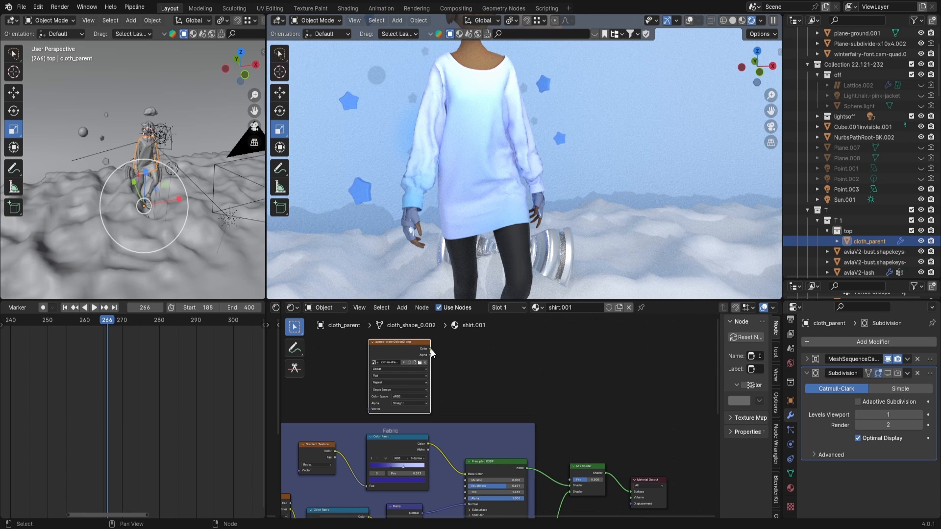
pyautogui.moveTo(431, 349); pyautogui.dragTo(573, 480)
pyautogui.scroll(-1, 499, 412)
pyautogui.moveTo(462, 394); pyautogui.dragTo(485, 387, button='middle')
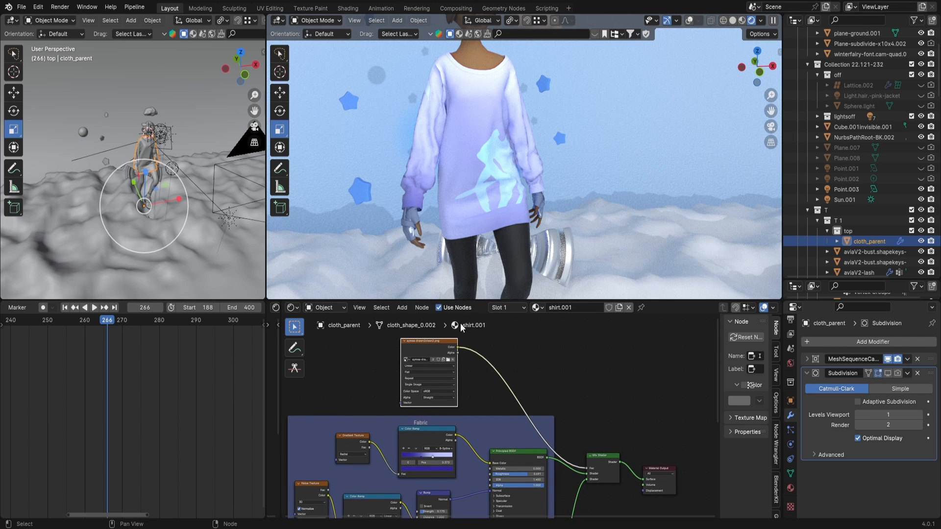
# Add Texture Coordinate and Mapping nodes to the logo Image Texture and move them clear of the Fabric frame
pyautogui.scroll(2, 431, 373)
pyautogui.moveTo(422, 385); pyautogui.dragTo(448, 398, button='middle')
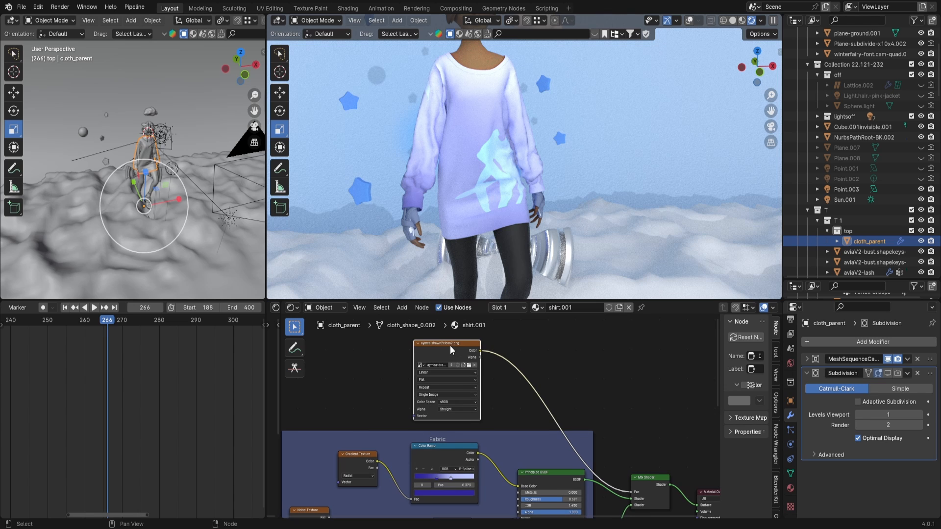
pyautogui.hotkey('ctrl', 't')
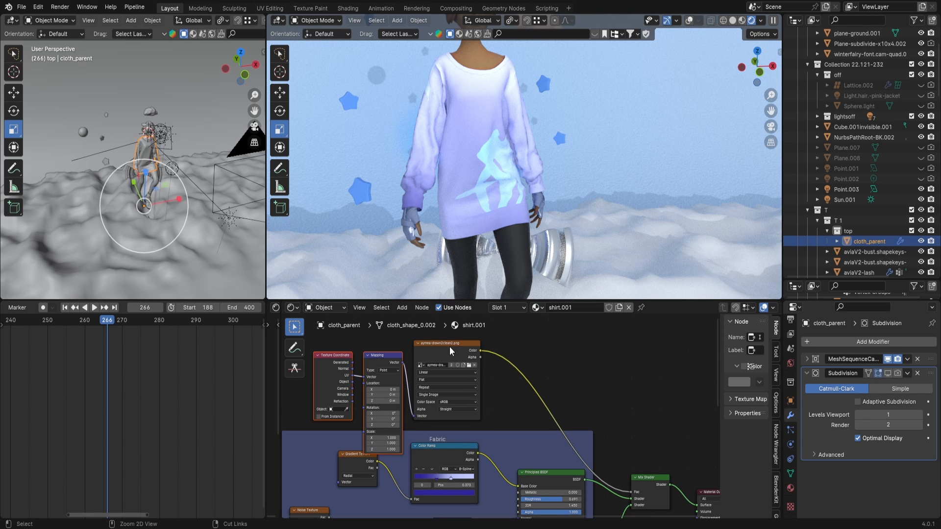
pyautogui.scroll(-1, 454, 365)
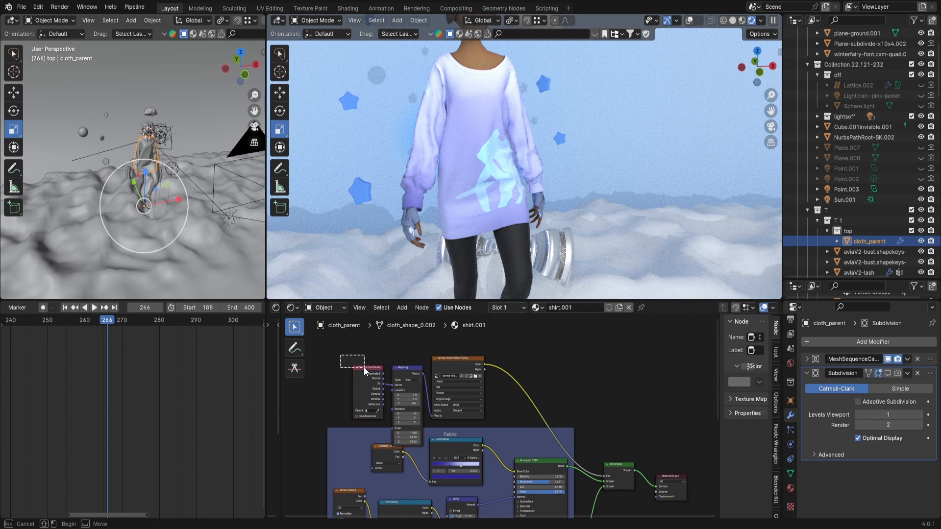
pyautogui.press('g')
pyautogui.click(401, 369)
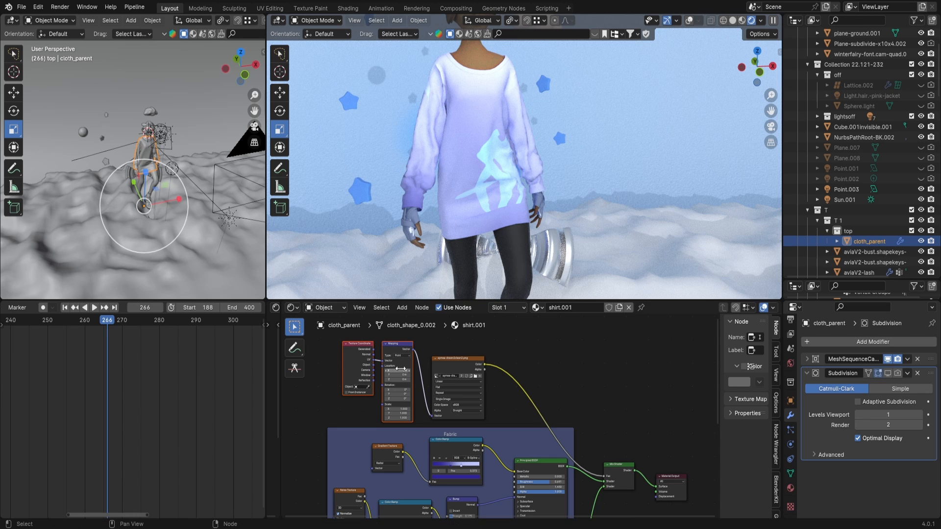
# Set the logo Image Texture's color space to Non-Color
pyautogui.scroll(2, 451, 407)
pyautogui.click(443, 399)
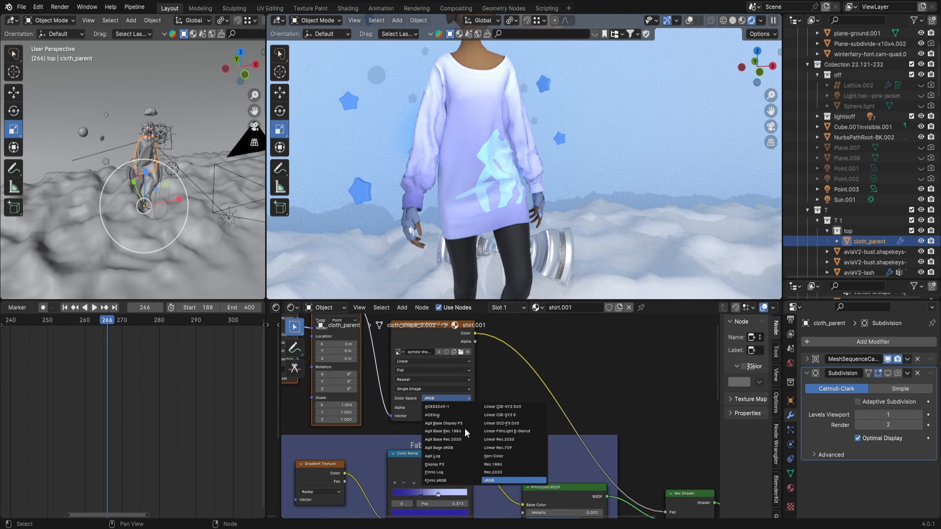
pyautogui.click(490, 455)
# Shift the logo horizontally by setting its Mapping node's Location X to about 0.27 m
pyautogui.scroll(-2, 486, 449)
pyautogui.moveTo(373, 372); pyautogui.dragTo(431, 400, button='middle')
pyautogui.scroll(2, 420, 413)
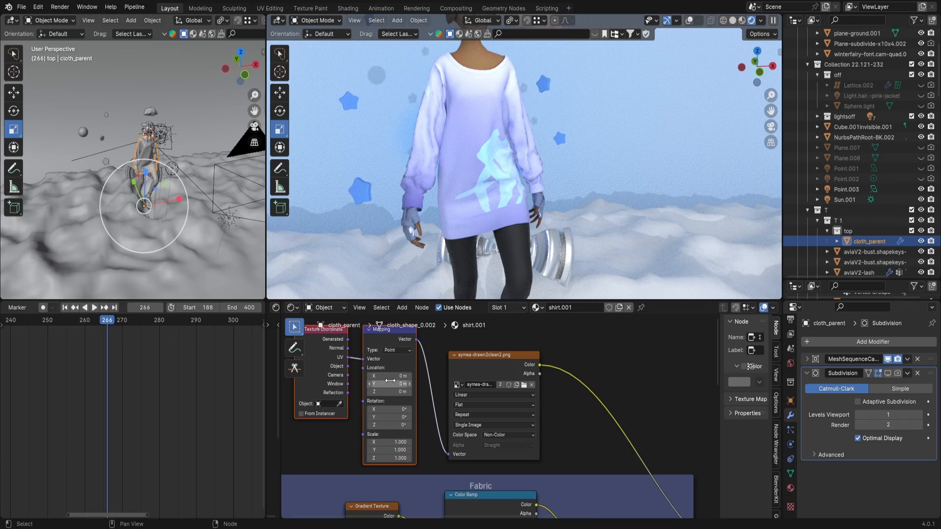
pyautogui.moveTo(379, 375)
pyautogui.keyDown('shift'); pyautogui.mouseDown()
pyautogui.moveTo(416, 374)
pyautogui.moveTo(392, 384)
pyautogui.mouseUp(); pyautogui.keyUp('shift')
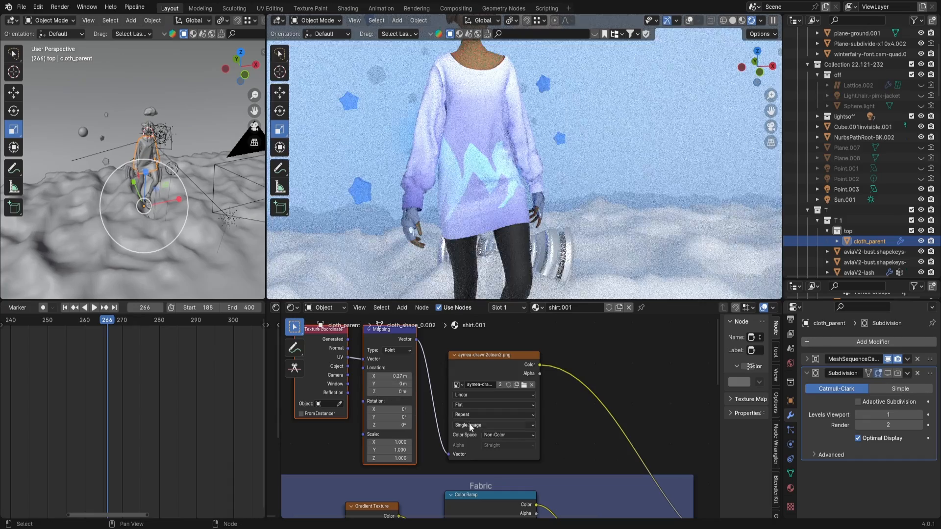
# Try the Clip extension on the logo Image Texture and set it back to Repeat
pyautogui.click(469, 415)
pyautogui.click(468, 415)
pyautogui.click(467, 453)
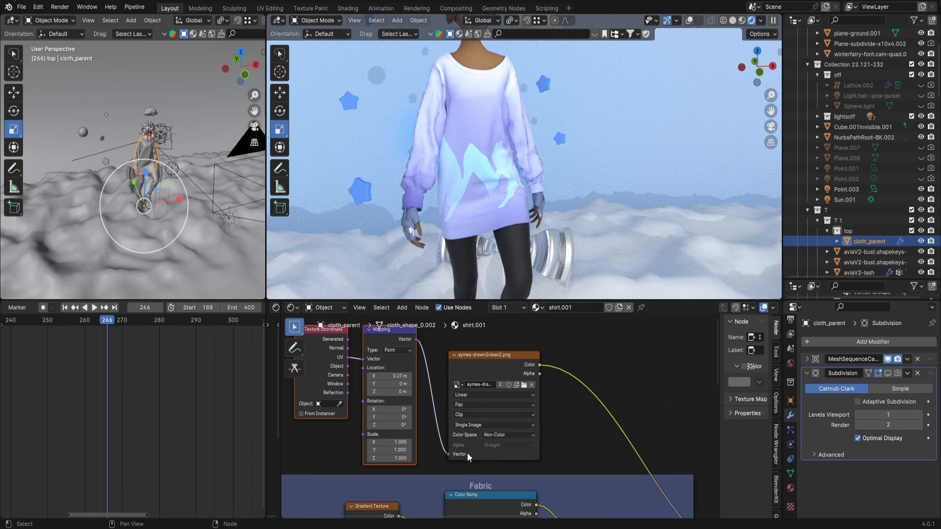
pyautogui.click(464, 415)
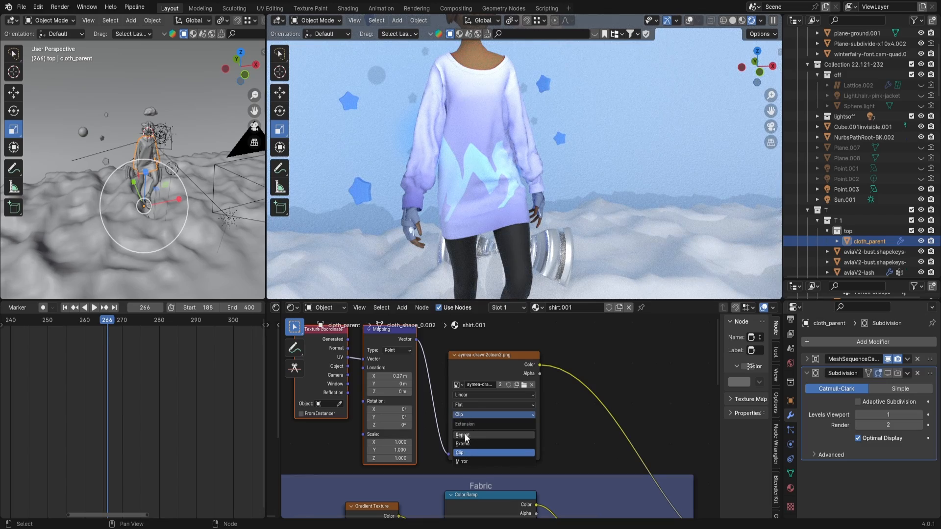
pyautogui.click(465, 436)
# Add a Value node below the logo's Texture Coordinate node
pyautogui.scroll(-2, 470, 426)
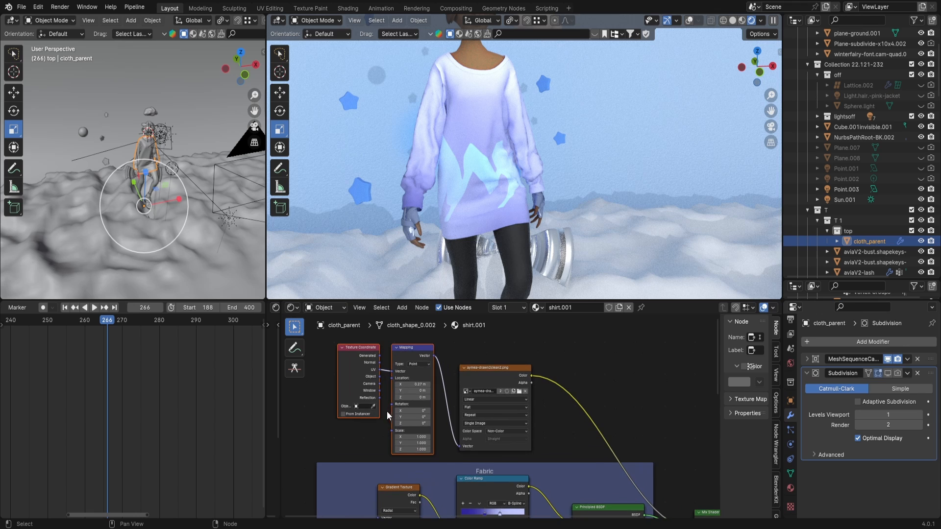
pyautogui.scroll(2, 385, 404)
pyautogui.scroll(-1, 490, 389)
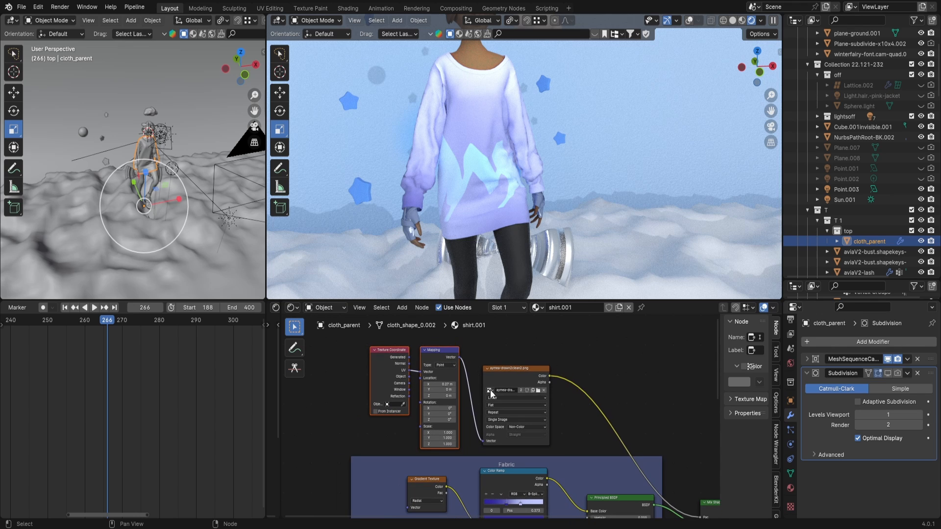
pyautogui.scroll(-1, 490, 390)
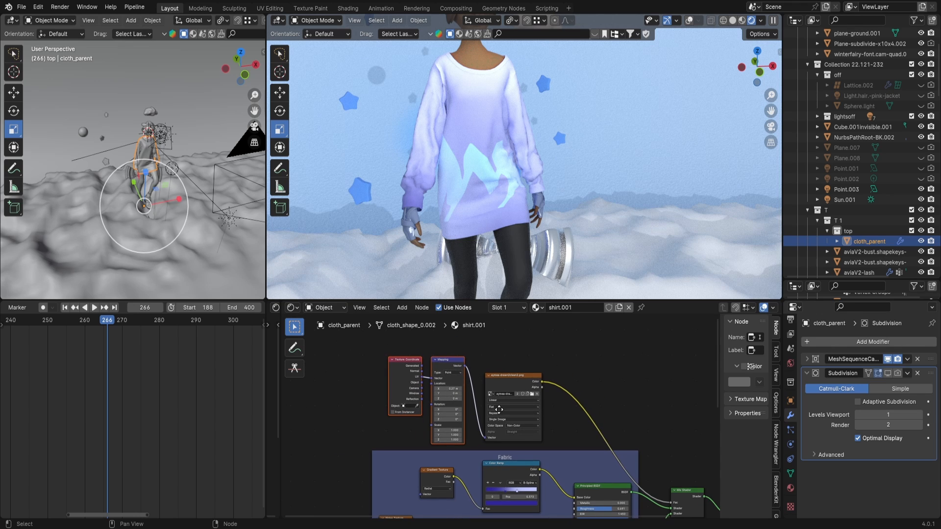
pyautogui.moveTo(499, 407); pyautogui.dragTo(480, 408, button='middle')
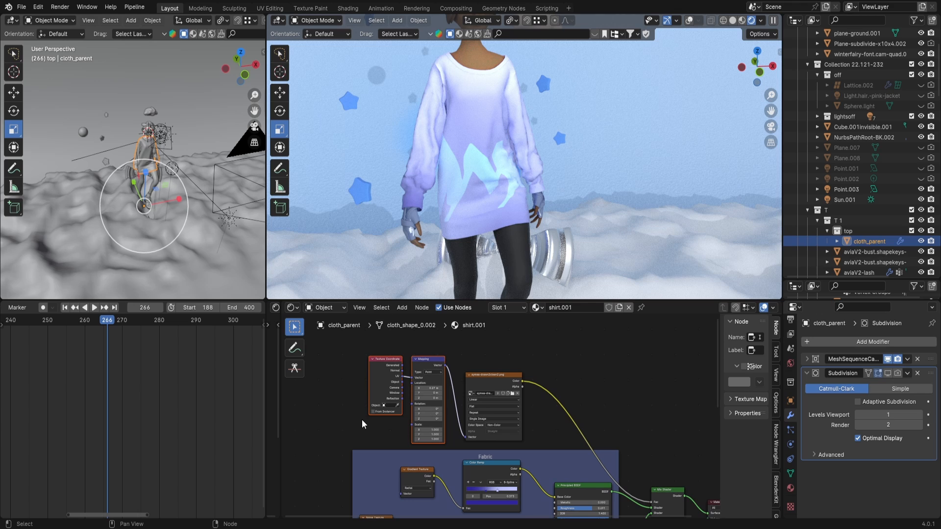
pyautogui.hotkey('shift', 'a')
pyautogui.click(332, 402)
pyautogui.write('value')
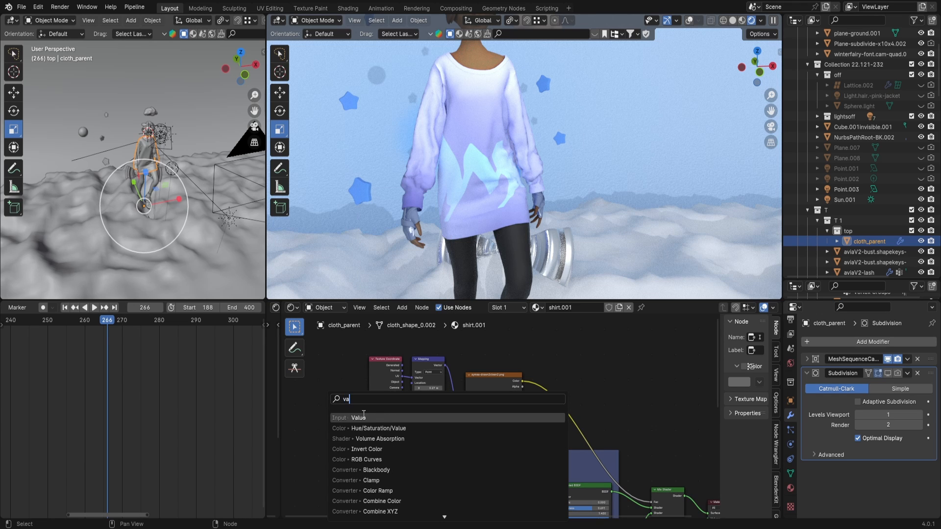
pyautogui.press('Return')
pyautogui.click(359, 423)
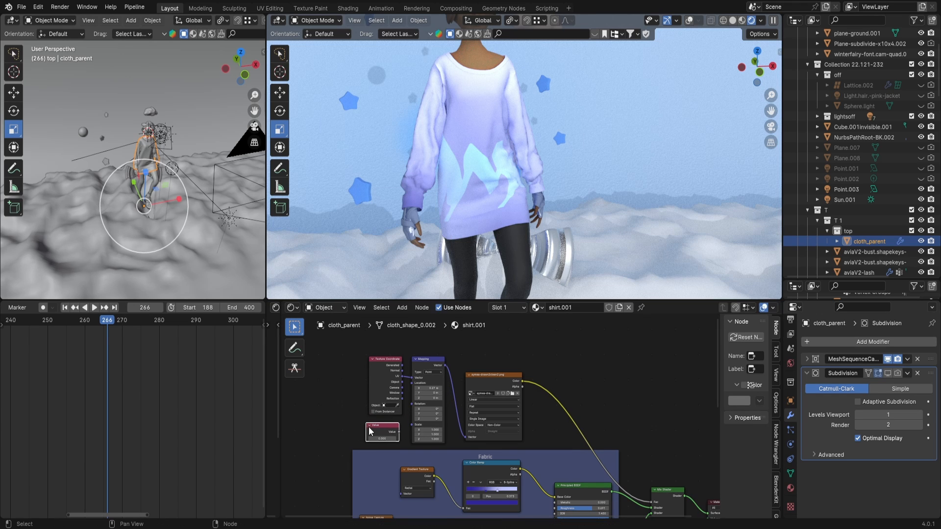
# Set the Value node to 1.000 and link it to the logo Mapping node's Scale input
pyautogui.scroll(1, 369, 441)
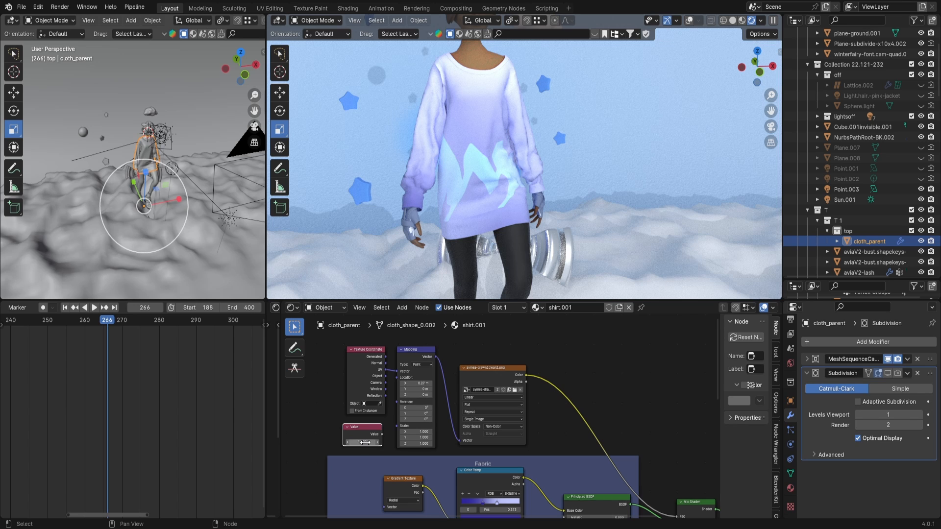
pyautogui.scroll(1, 365, 443)
pyautogui.moveTo(362, 437); pyautogui.dragTo(378, 428)
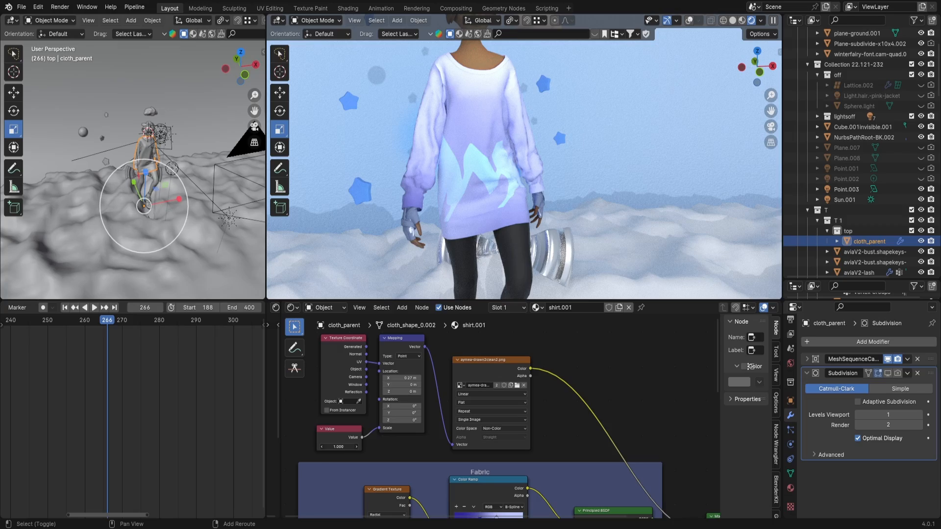
pyautogui.moveTo(338, 447)
pyautogui.mouseDown()
pyautogui.moveTo(380, 446)
pyautogui.moveTo(347, 446)
pyautogui.mouseUp()
pyautogui.press('Escape')
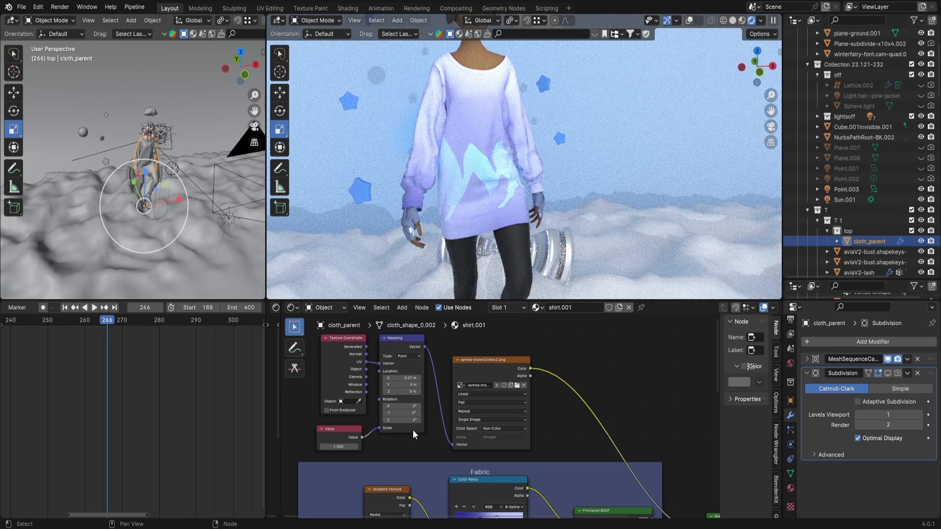
# Recolor the lavender stop of the Logo Color Ramp to cyan-blue with hue 0.563, saturation 0.775 and value 0.692
pyautogui.scroll(-7, 413, 430)
pyautogui.moveTo(469, 451); pyautogui.dragTo(434, 395, button='middle')
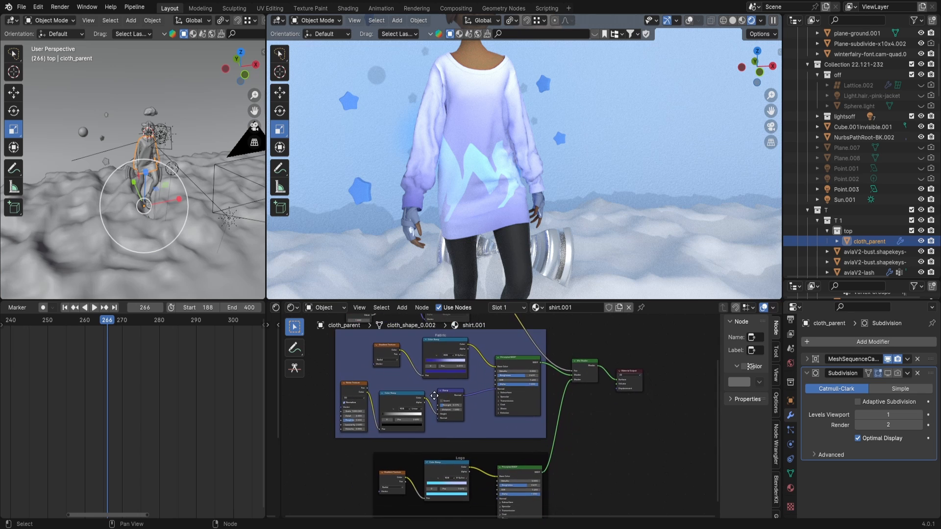
pyautogui.moveTo(449, 431)
pyautogui.mouseDown(button='middle')
pyautogui.moveTo(434, 395)
pyautogui.moveTo(450, 460)
pyautogui.moveTo(452, 421)
pyautogui.mouseUp(button='middle')
pyautogui.scroll(2, 452, 420)
pyautogui.scroll(1, 451, 420)
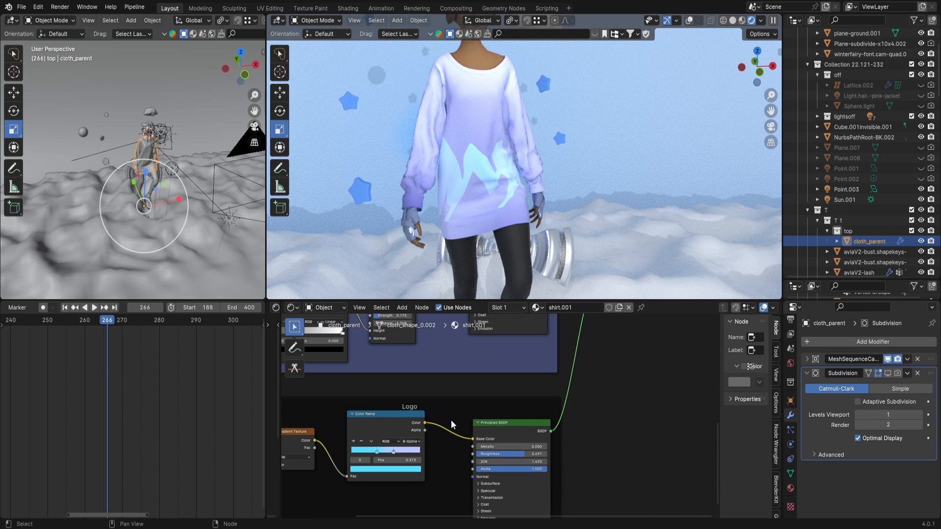
pyautogui.scroll(-1, 442, 434)
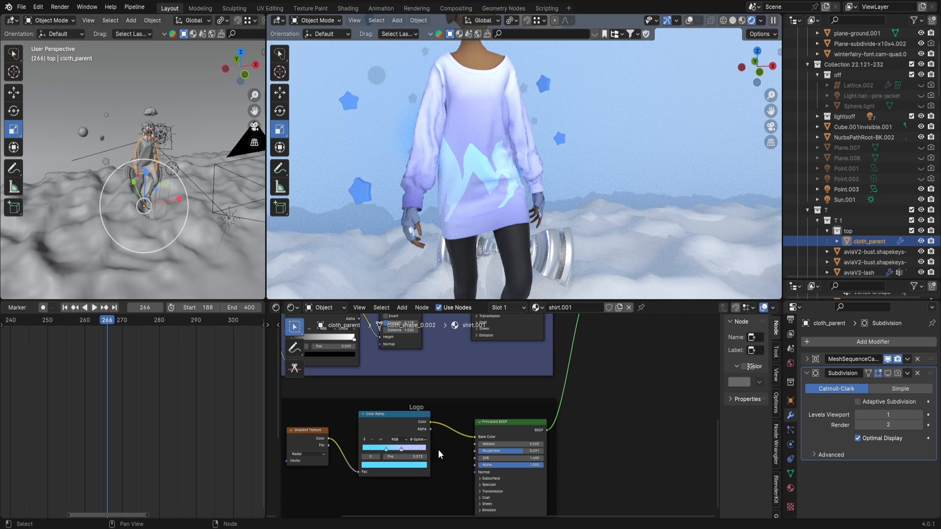
pyautogui.moveTo(438, 449); pyautogui.dragTo(444, 424, button='middle')
pyautogui.scroll(-1, 464, 412)
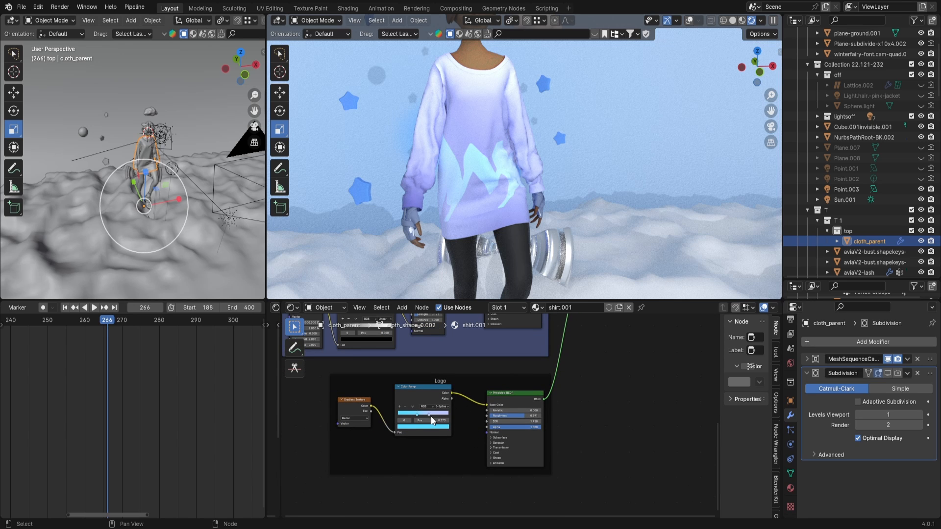
pyautogui.scroll(2, 427, 418)
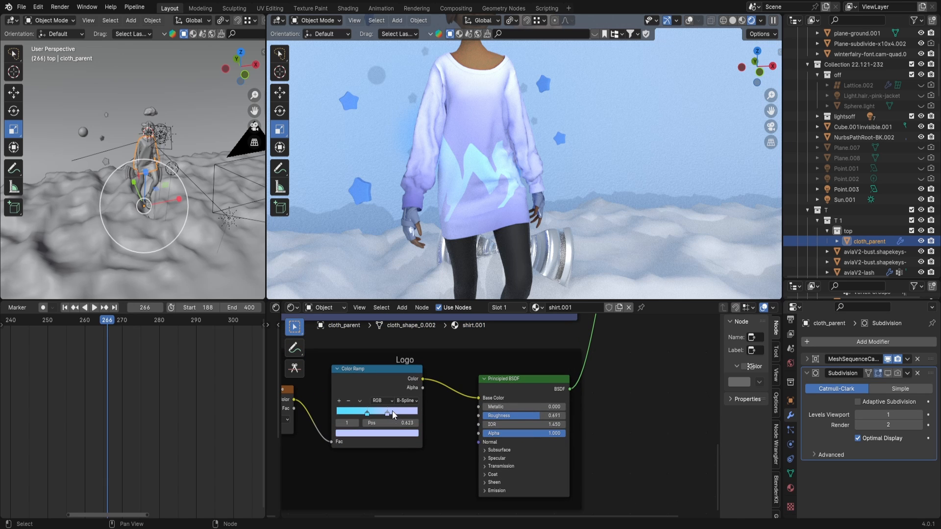
pyautogui.click(395, 434)
pyautogui.click(382, 343)
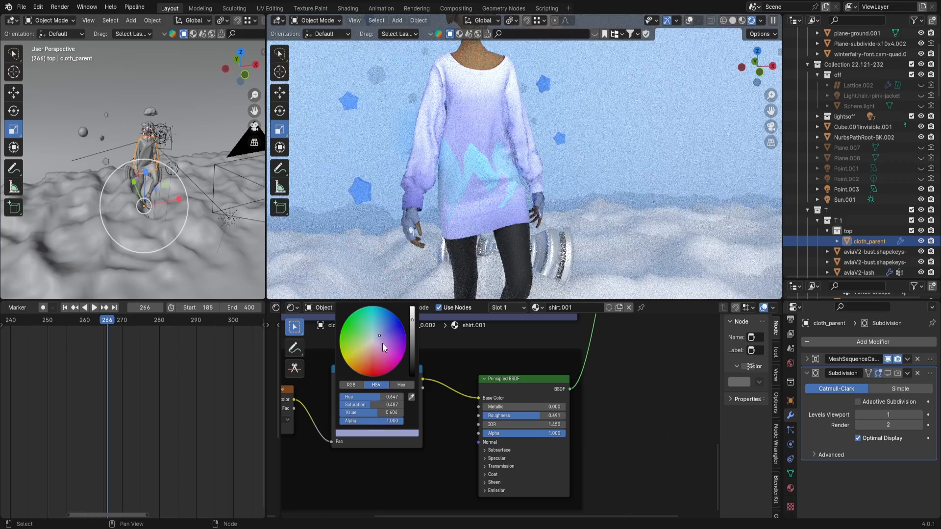
pyautogui.keyDown('ctrl'); pyautogui.scroll(-9, 382, 343); pyautogui.keyUp('ctrl')
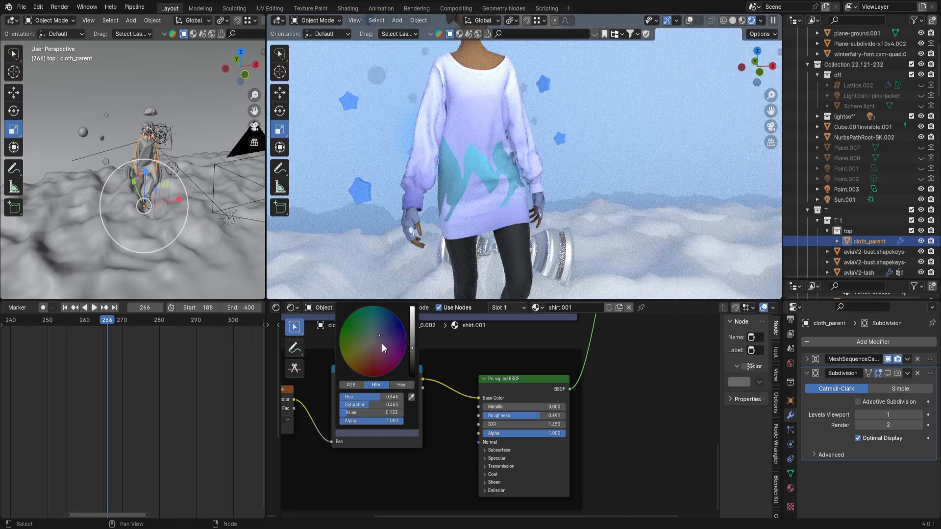
pyautogui.scroll(9, 382, 343)
pyautogui.click(382, 337)
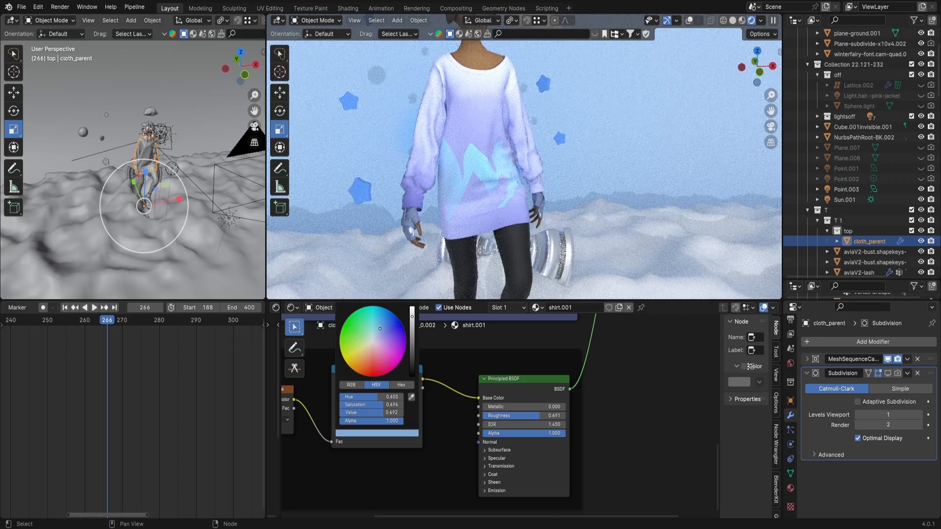
pyautogui.click(377, 328)
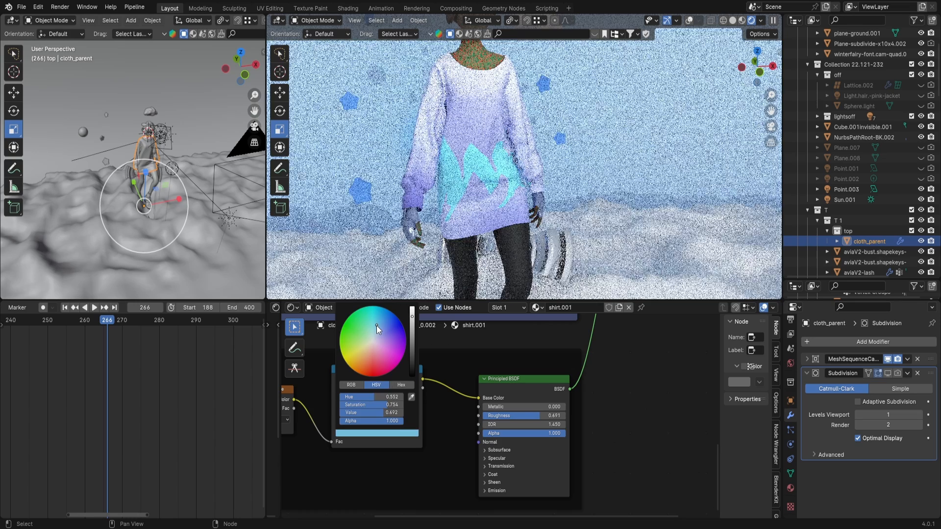
pyautogui.click(377, 325)
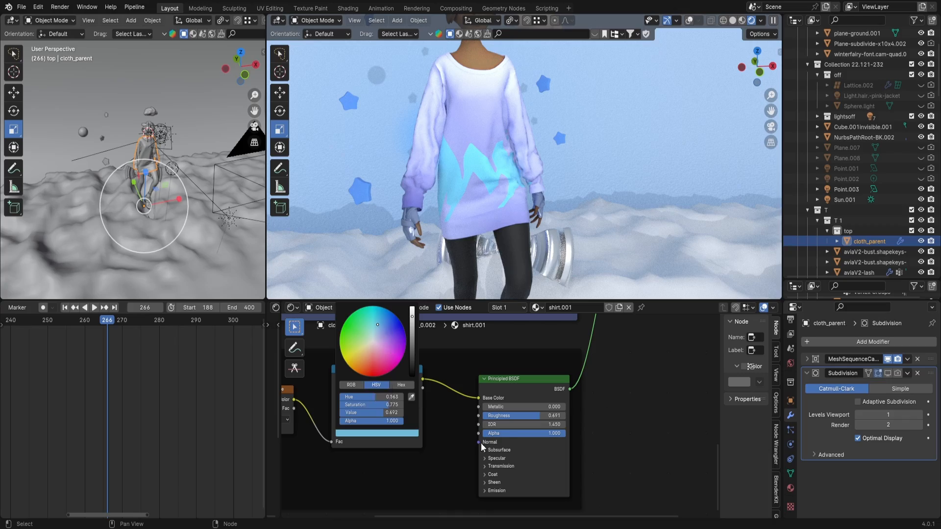
# Set the Logo Principled BSDF's Metallic to about 0.682 and Roughness to about 0.432, checking the sheen on the sweatshirt
pyautogui.moveTo(487, 407); pyautogui.dragTo(518, 416)
pyautogui.click(508, 225)
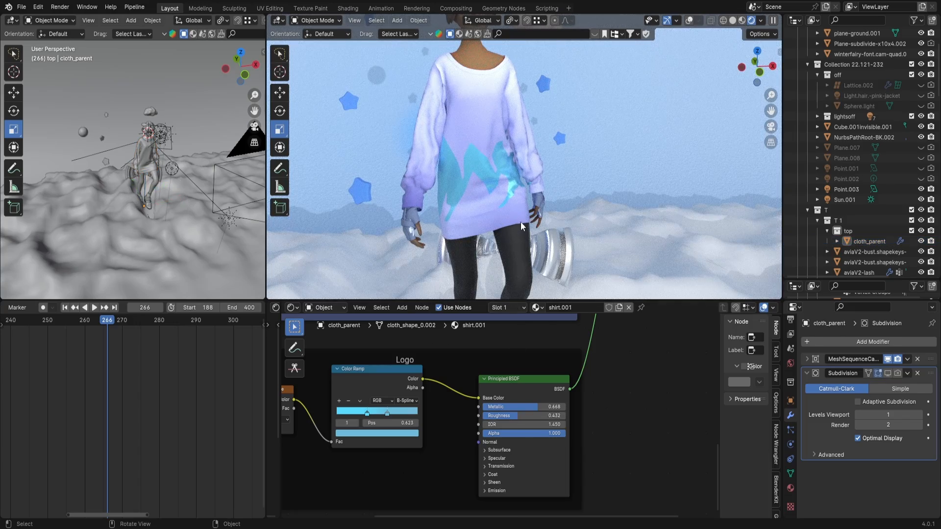
pyautogui.moveTo(518, 224)
pyautogui.mouseDown(button='middle')
pyautogui.moveTo(498, 228)
pyautogui.moveTo(506, 211)
pyautogui.mouseUp(button='middle')
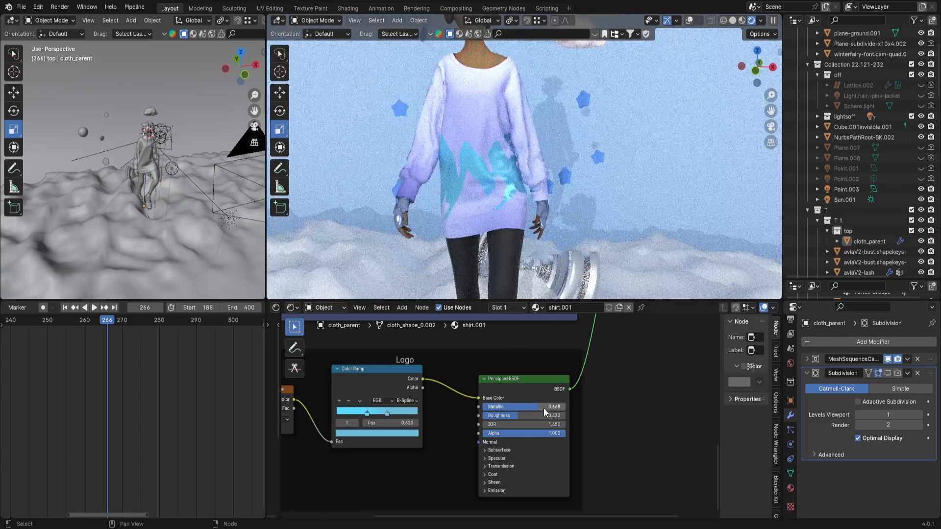
pyautogui.moveTo(533, 408); pyautogui.dragTo(535, 407)
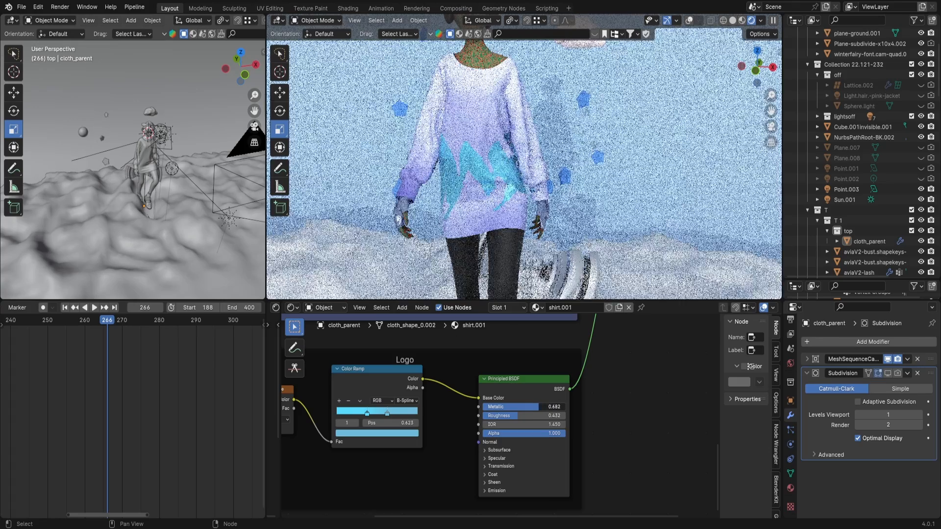
pyautogui.scroll(-3, 476, 180)
pyautogui.moveTo(475, 180); pyautogui.dragTo(484, 181, button='middle')
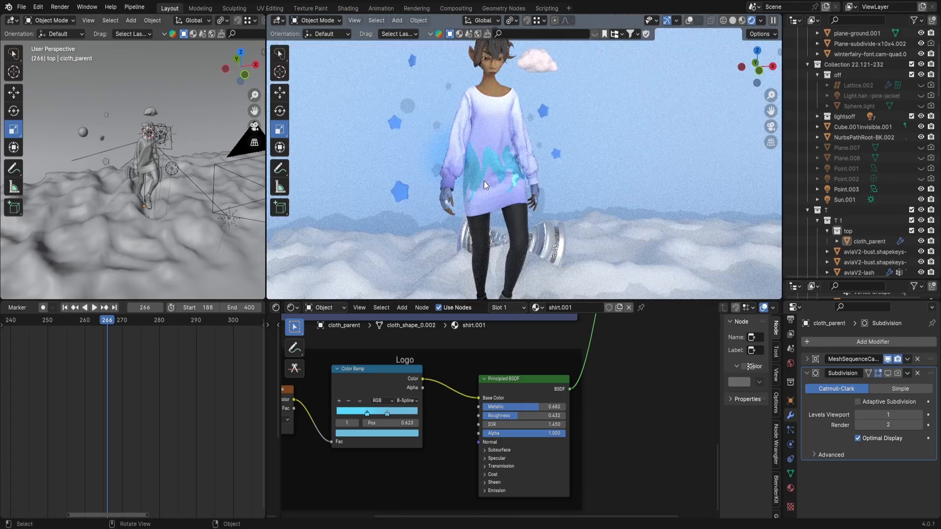
pyautogui.scroll(3, 484, 181)
pyautogui.scroll(1, 483, 182)
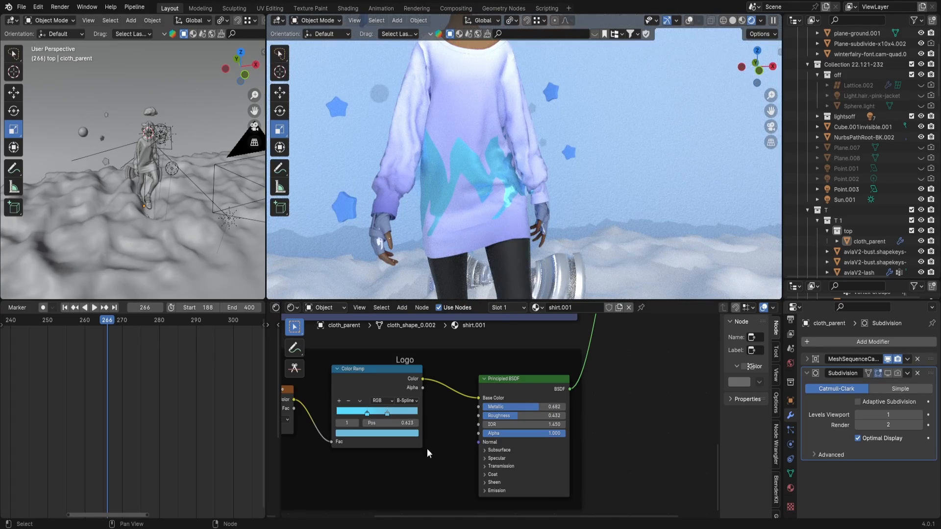
# Add a Bump node below the Color Ramp inside the Logo frame
pyautogui.scroll(-3, 417, 450)
pyautogui.hotkey('shift', 'a')
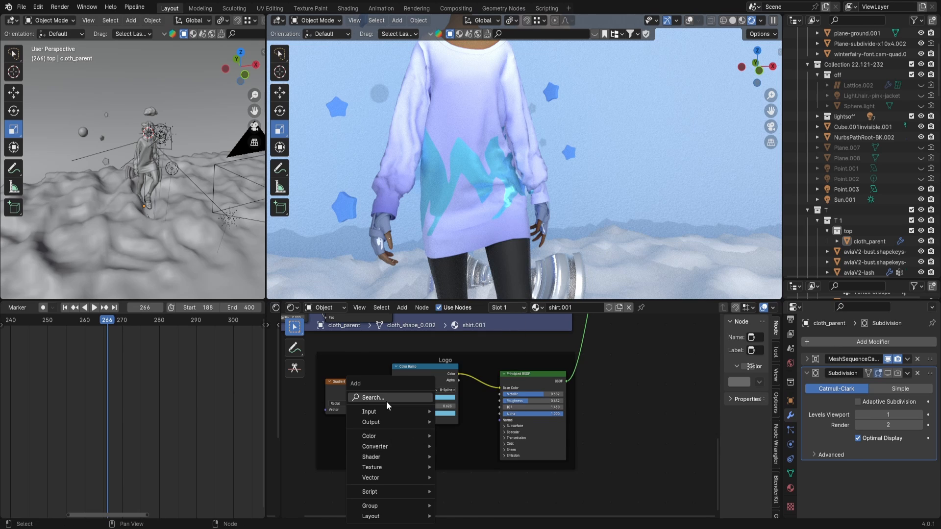
pyautogui.click(386, 399)
pyautogui.write('b')
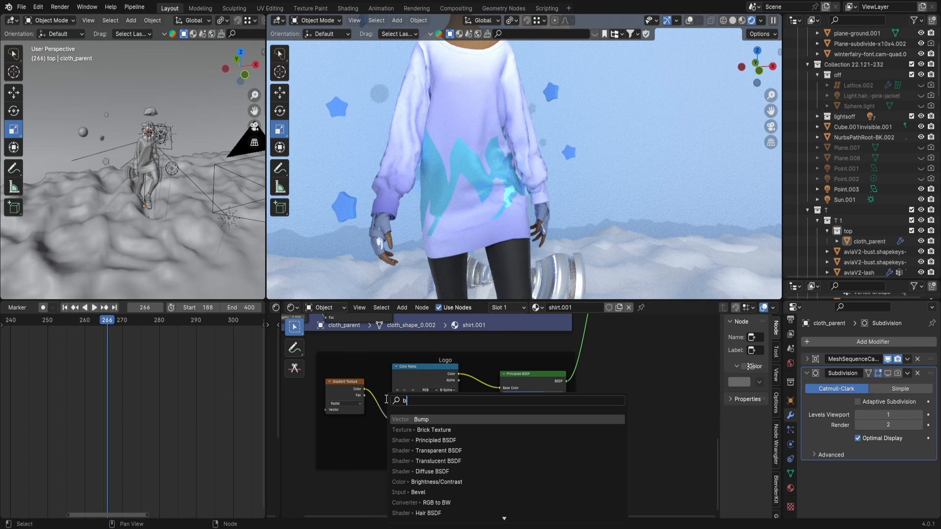
pyautogui.click(410, 418)
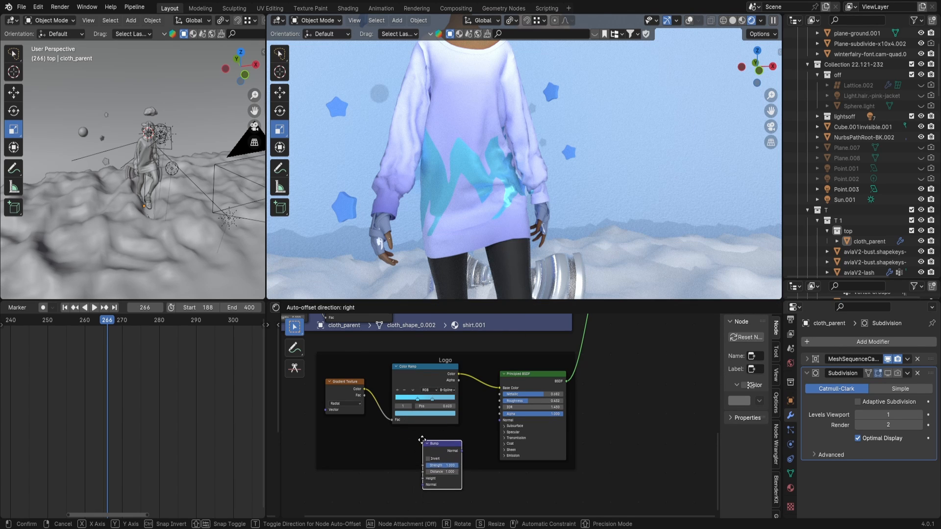
pyautogui.click(415, 436)
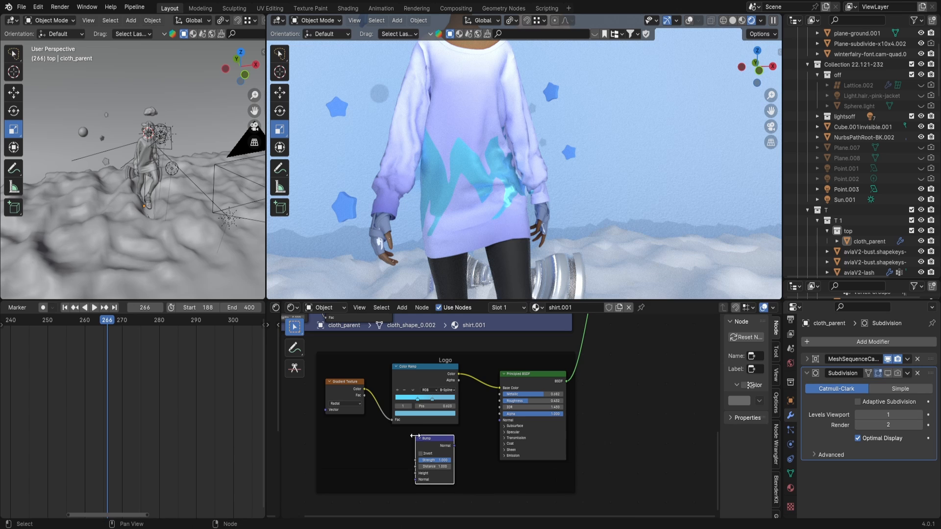
# Link the Bump node's Normal output to the Logo Principled BSDF's Normal input
pyautogui.scroll(4, 416, 436)
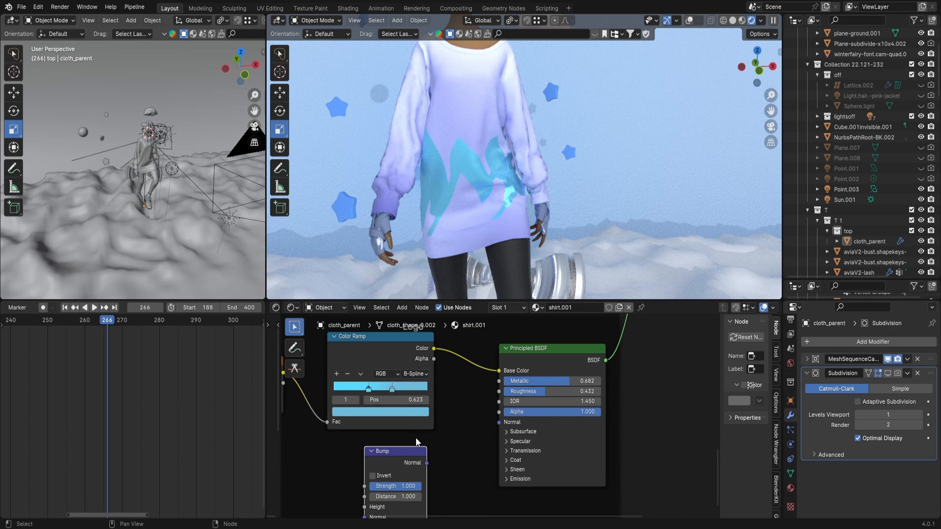
pyautogui.moveTo(427, 462); pyautogui.dragTo(499, 422)
pyautogui.scroll(-1, 438, 445)
pyautogui.moveTo(432, 451); pyautogui.dragTo(461, 432, button='middle')
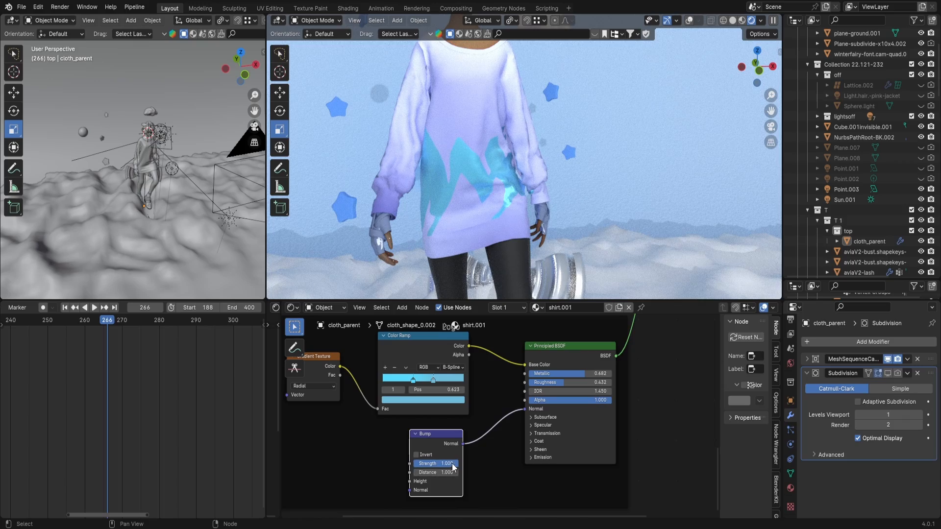
# Set the Logo Bump node's Strength to 0.200 and link its Height input to the logo image texture's Color output
pyautogui.moveTo(454, 466); pyautogui.dragTo(422, 468)
pyautogui.moveTo(409, 481); pyautogui.dragTo(388, 343)
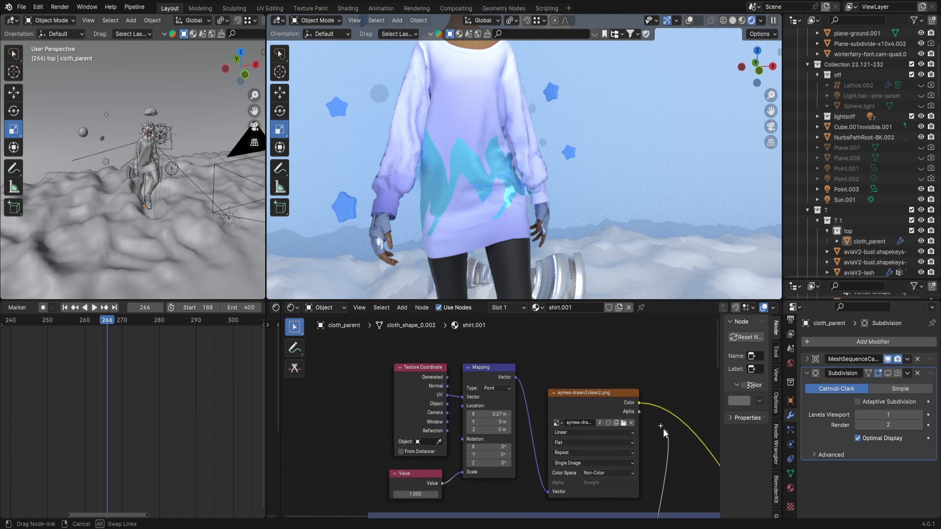
pyautogui.moveTo(666, 416); pyautogui.dragTo(641, 404)
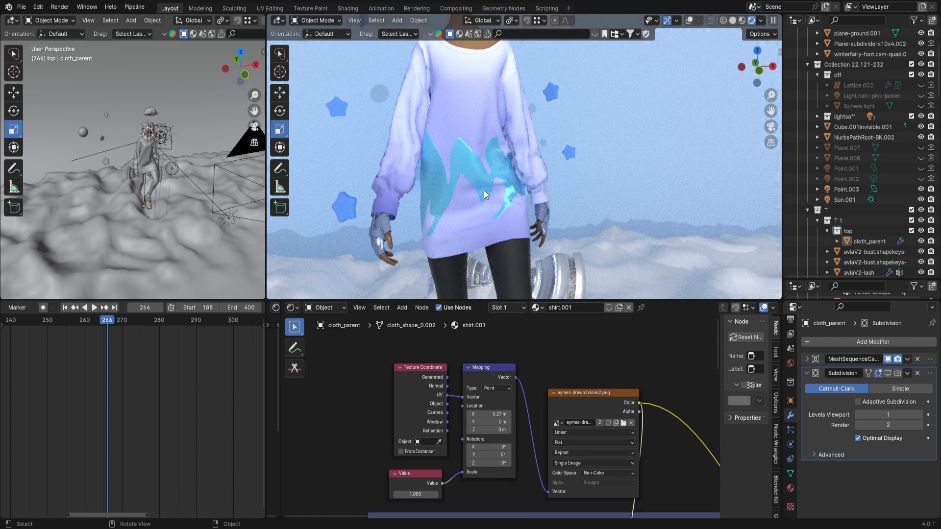
# Examine the bumped logo's edges and sheen on the sweatshirt from close up and from several angles
pyautogui.scroll(5, 483, 190)
pyautogui.scroll(3, 484, 190)
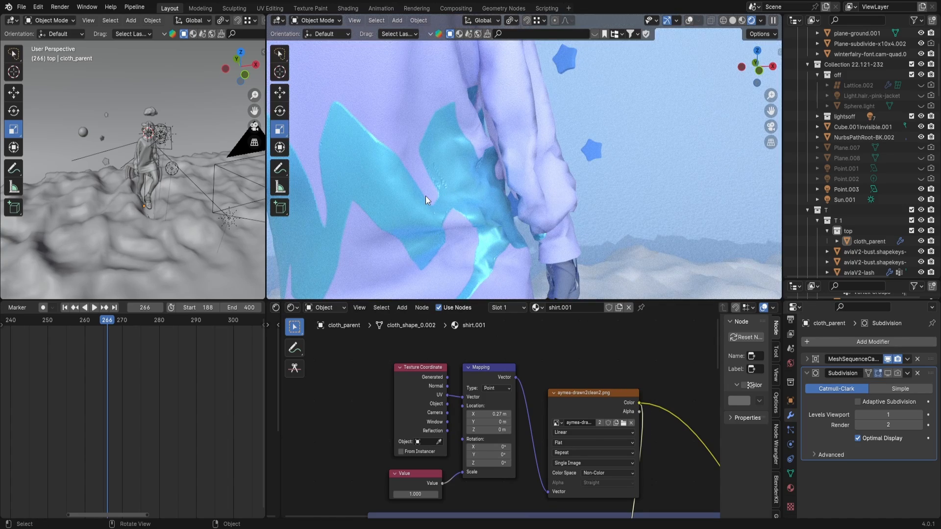
pyautogui.scroll(3, 384, 154)
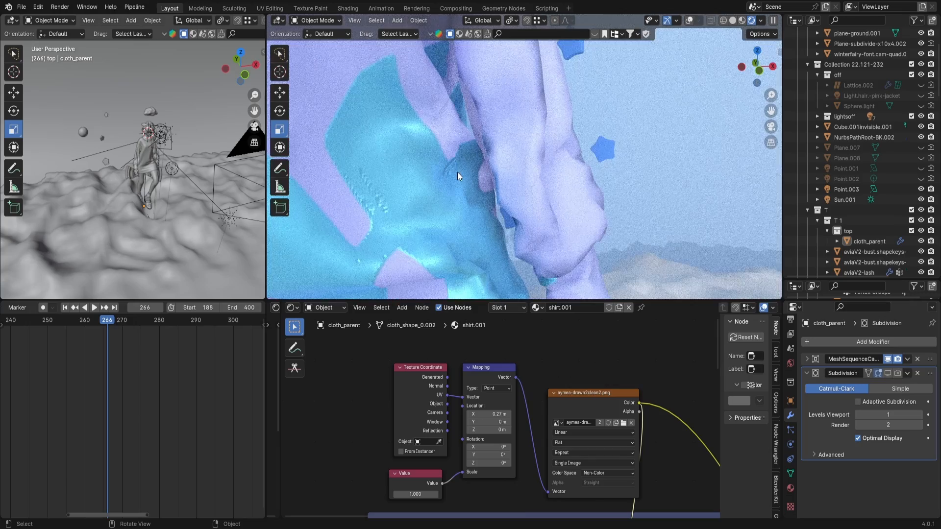
pyautogui.scroll(-3, 408, 187)
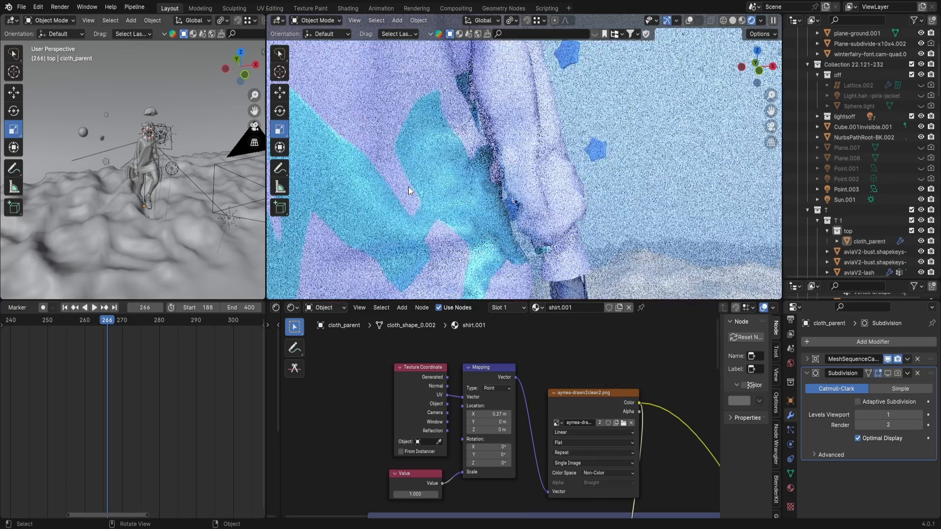
pyautogui.scroll(1, 407, 186)
pyautogui.scroll(-2, 407, 166)
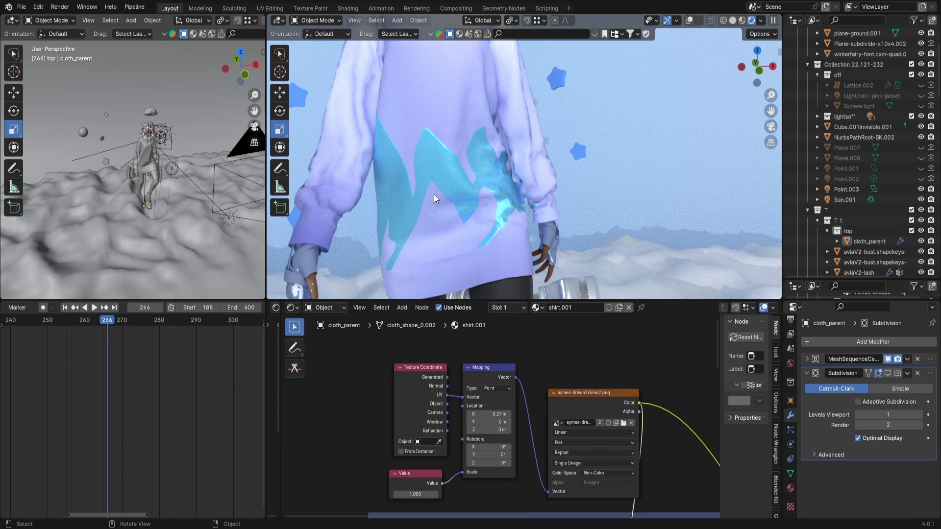
pyautogui.scroll(-1, 434, 195)
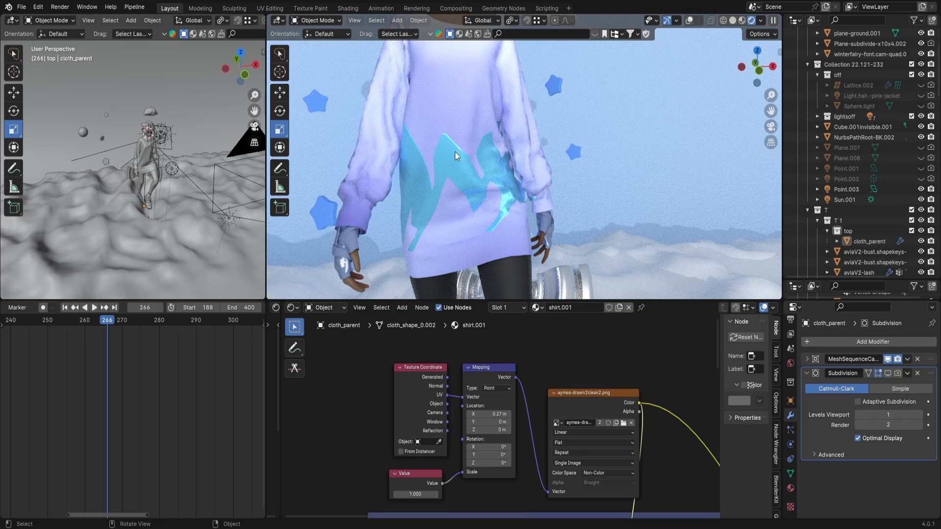
pyautogui.scroll(-1, 462, 193)
pyautogui.moveTo(454, 193); pyautogui.dragTo(497, 154, button='middle')
pyautogui.scroll(2, 487, 183)
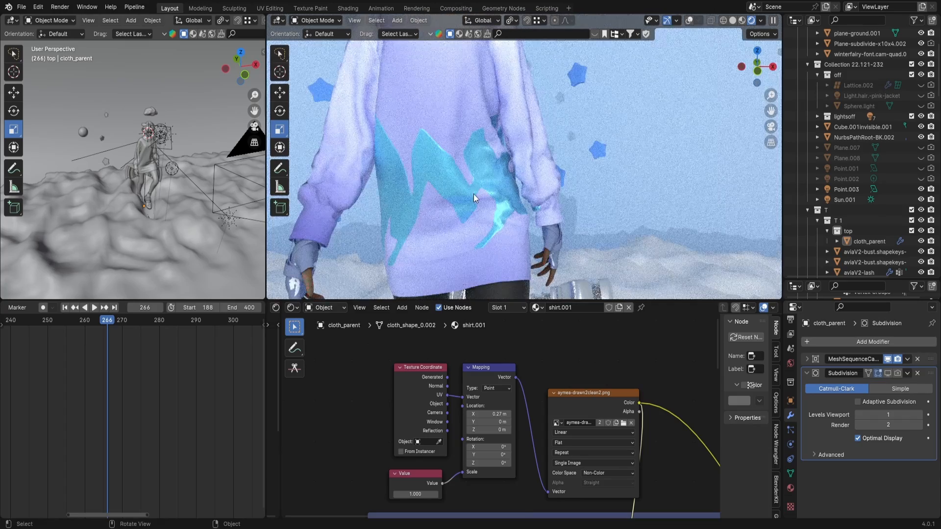
pyautogui.moveTo(473, 193); pyautogui.dragTo(483, 184, button='middle')
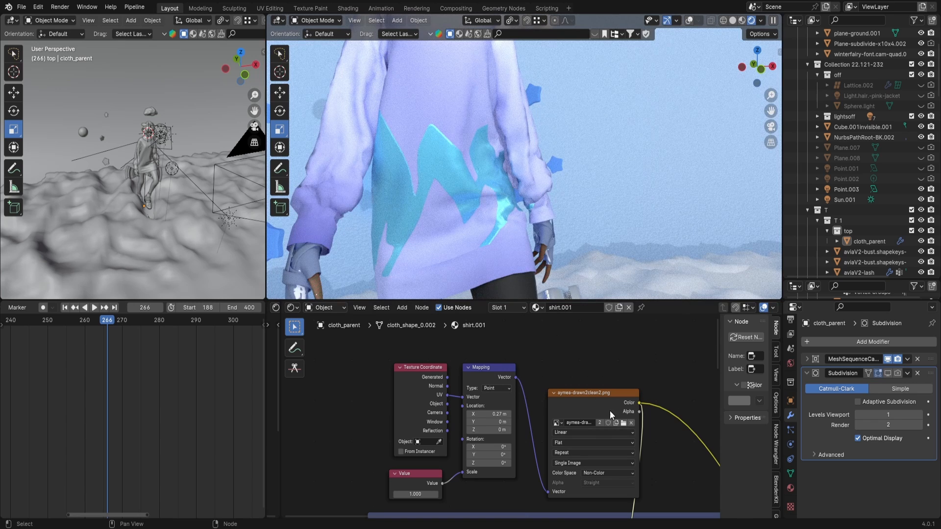
# Review the Logo Bump node's links and settings against the overall look of the sweatshirt
pyautogui.scroll(-6, 607, 422)
pyautogui.moveTo(578, 471); pyautogui.dragTo(547, 407, button='middle')
pyautogui.moveTo(546, 480); pyautogui.dragTo(528, 402, button='middle')
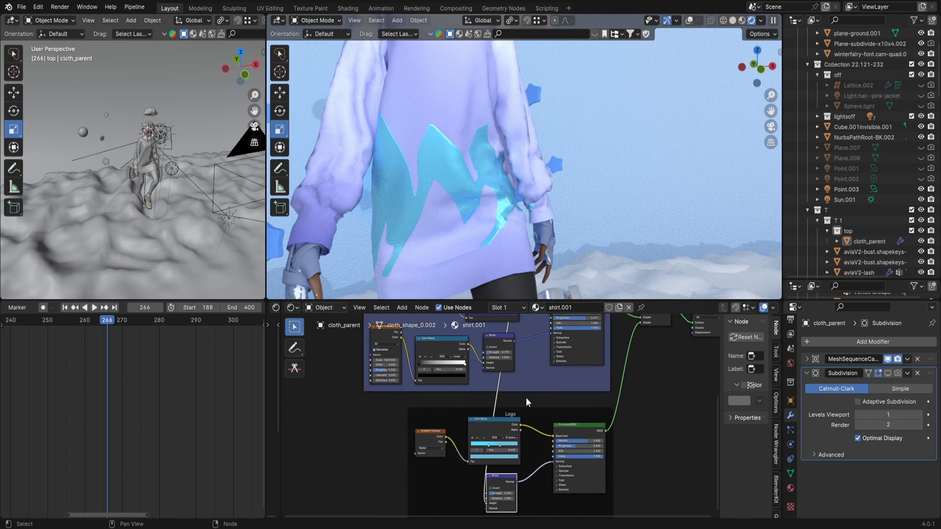
pyautogui.moveTo(536, 454); pyautogui.dragTo(523, 408, button='middle')
pyautogui.scroll(4, 515, 412)
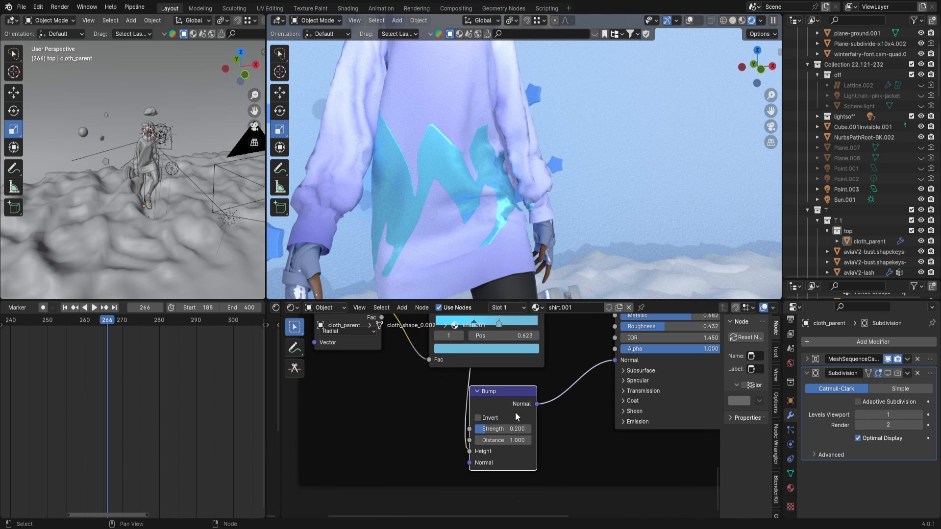
pyautogui.moveTo(519, 428); pyautogui.dragTo(469, 452)
pyautogui.scroll(-5, 517, 174)
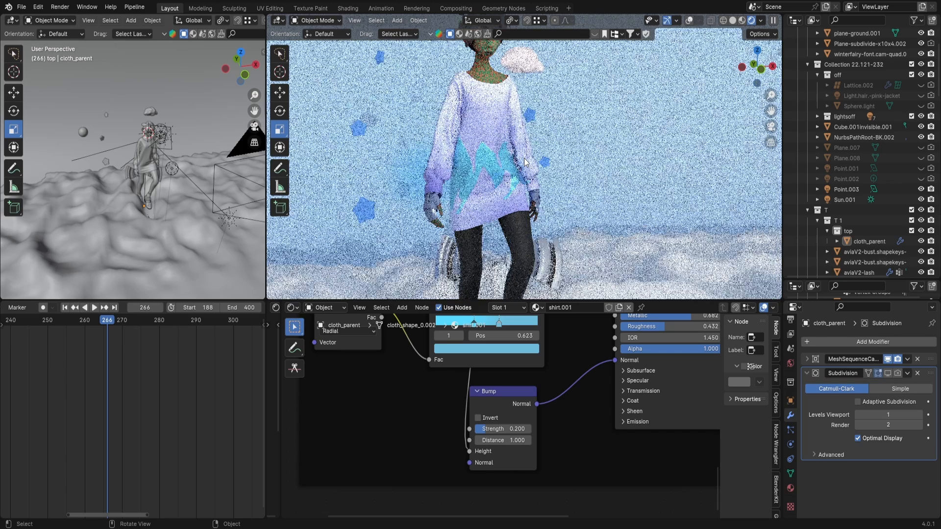
pyautogui.scroll(-1, 542, 392)
# Recolor the Logo Color Ramp's stop at position 0.373 to a paler light blue, trying several hues on the color wheel
pyautogui.moveTo(542, 393); pyautogui.dragTo(541, 468, button='middle')
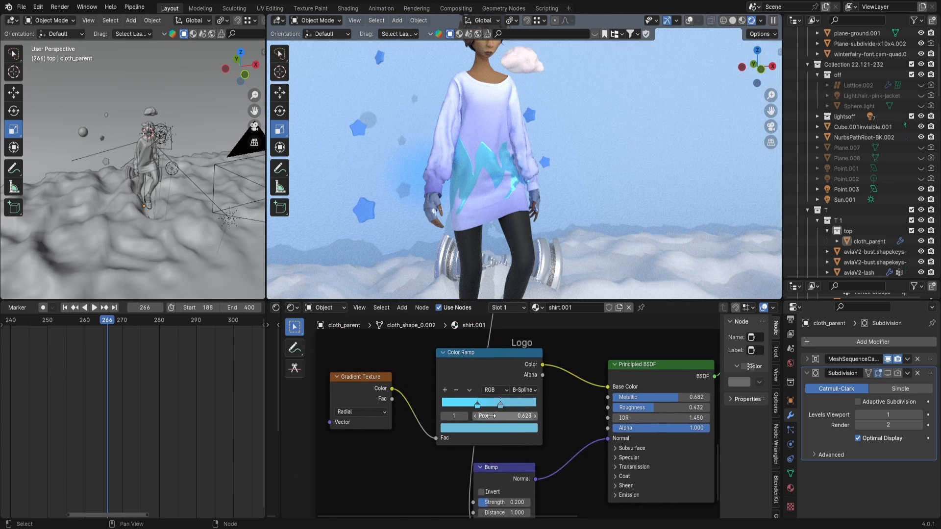
pyautogui.click(478, 404)
pyautogui.click(461, 428)
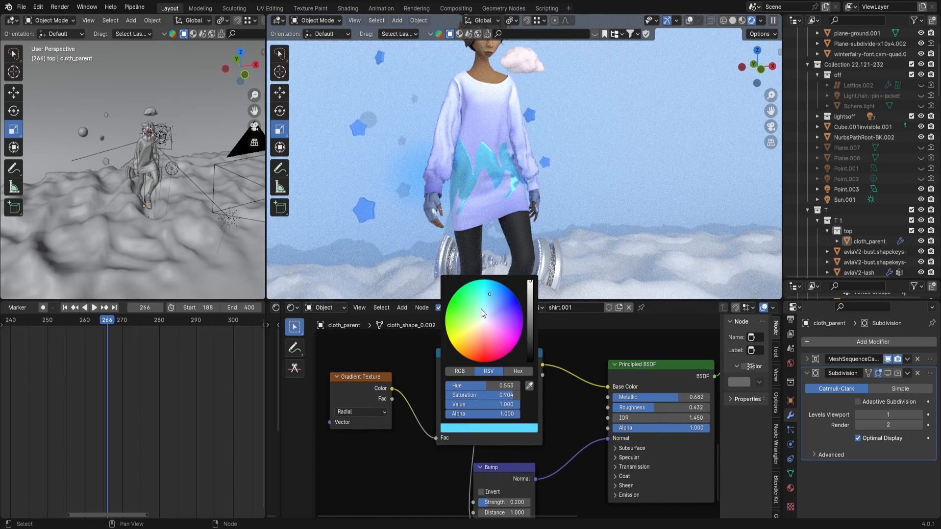
pyautogui.click(500, 305)
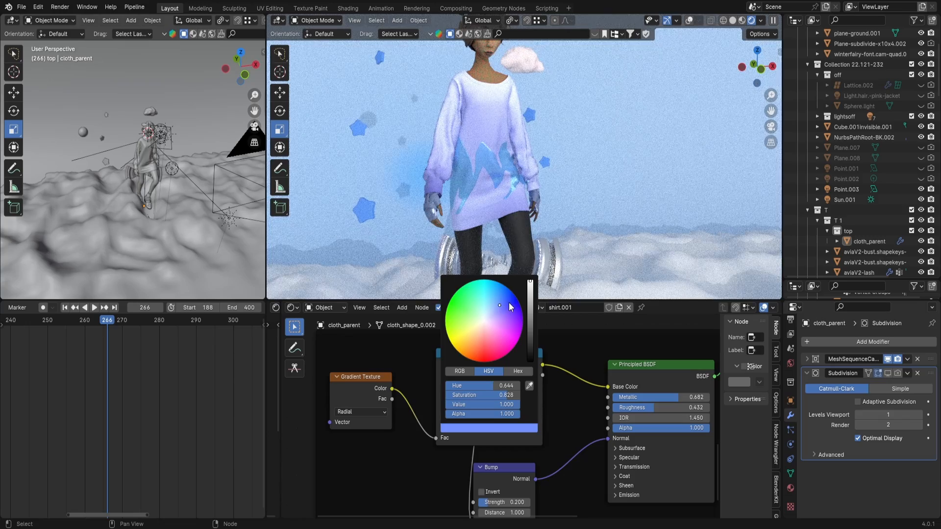
pyautogui.click(508, 302)
pyautogui.click(501, 299)
pyautogui.click(486, 302)
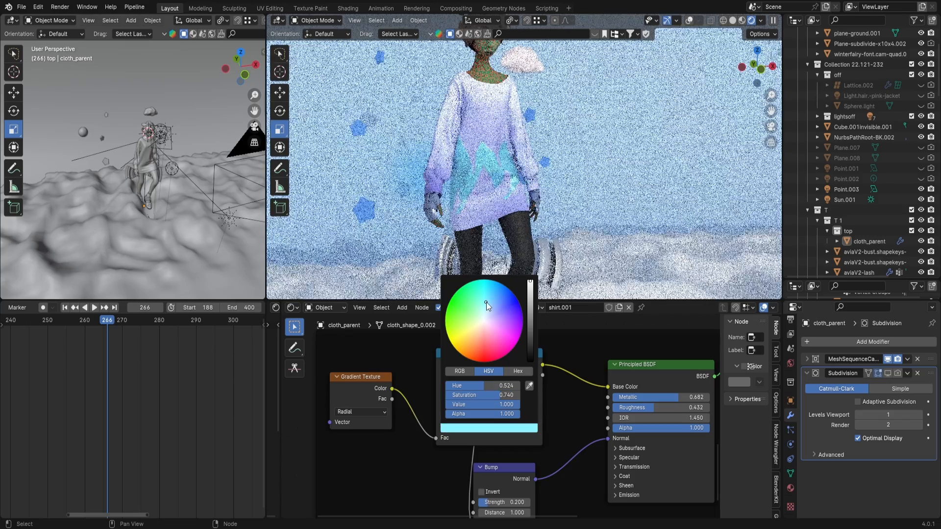
pyautogui.click(477, 300)
pyautogui.click(480, 314)
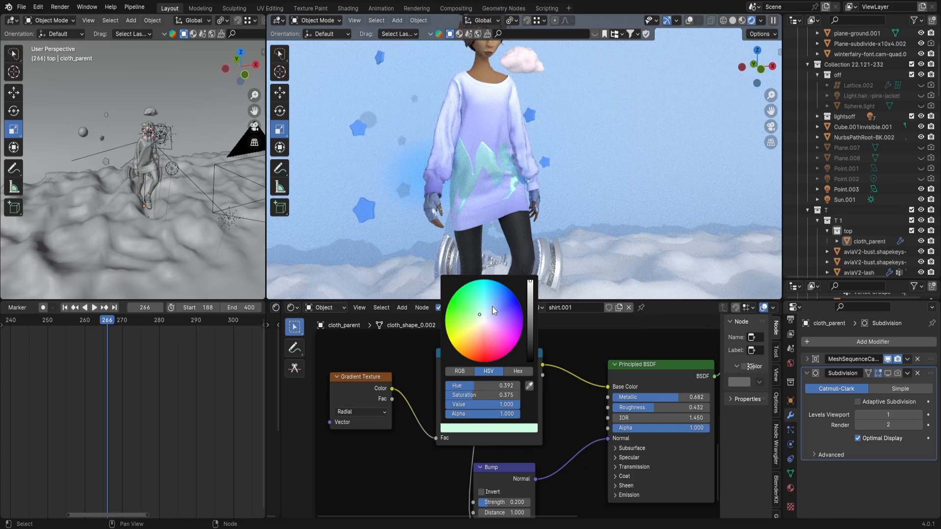
pyautogui.click(492, 306)
pyautogui.click(496, 303)
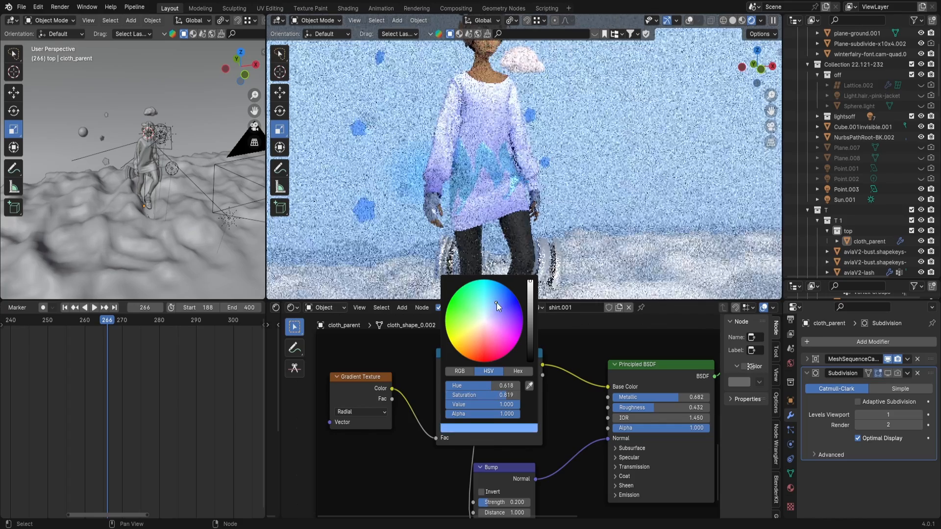
pyautogui.click(497, 311)
pyautogui.click(495, 308)
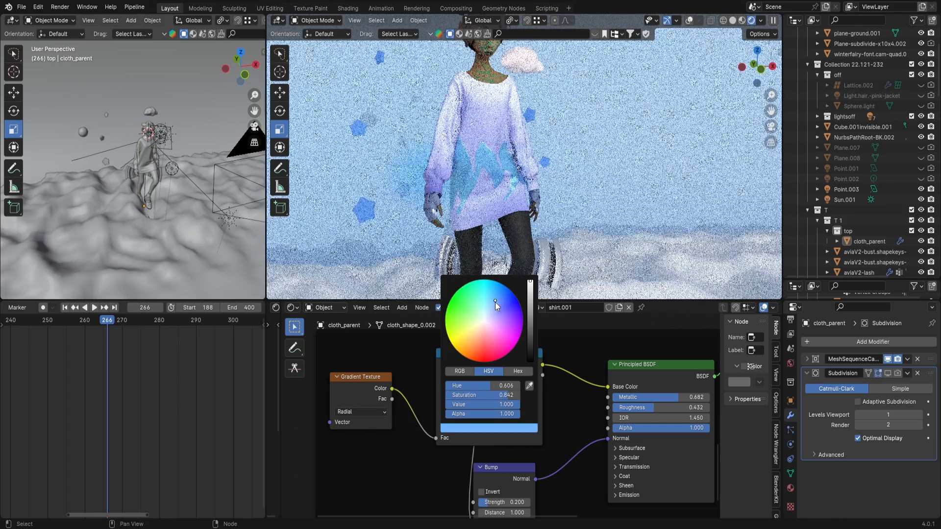
pyautogui.click(492, 307)
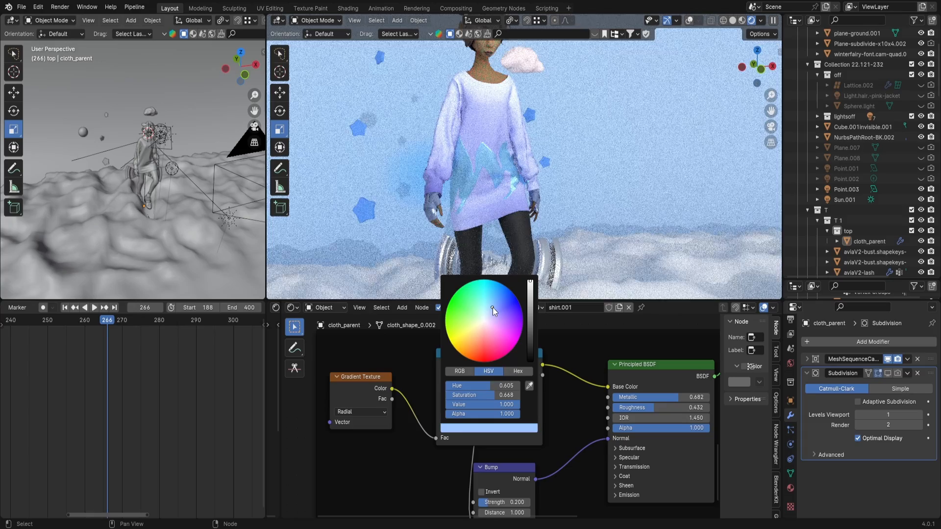
pyautogui.click(488, 307)
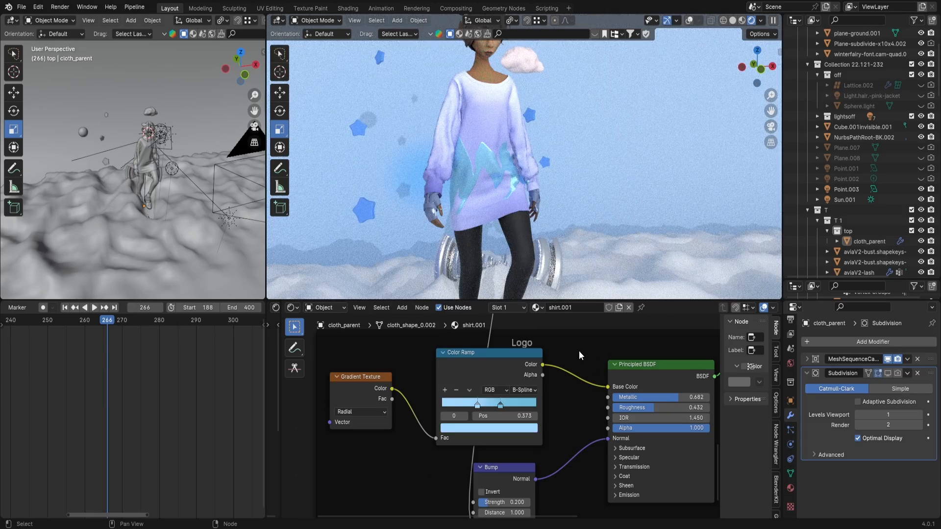
# Set the Fabric Principled BSDF's Metallic to about 0.836 and check the sheen on the sweatshirt
pyautogui.scroll(-5, 549, 356)
pyautogui.moveTo(529, 359); pyautogui.dragTo(511, 387, button='middle')
pyautogui.scroll(3, 527, 154)
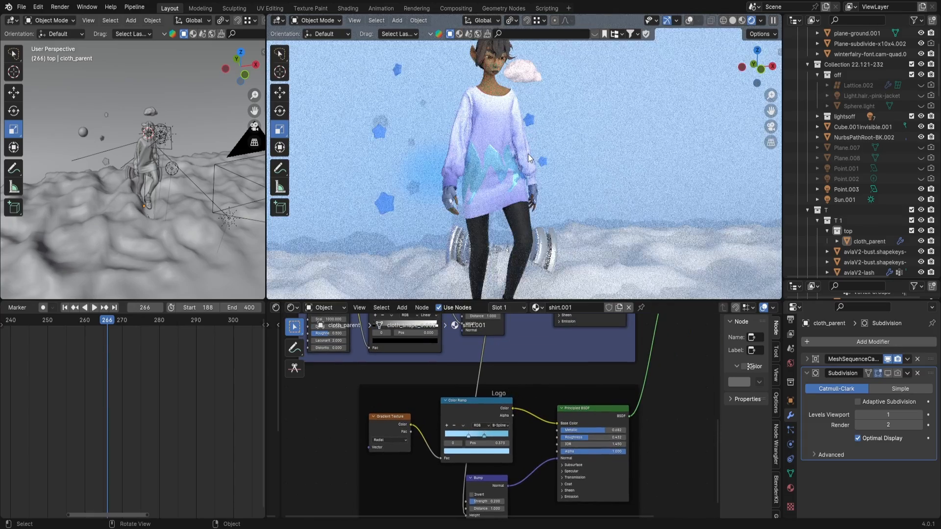
pyautogui.scroll(2, 528, 154)
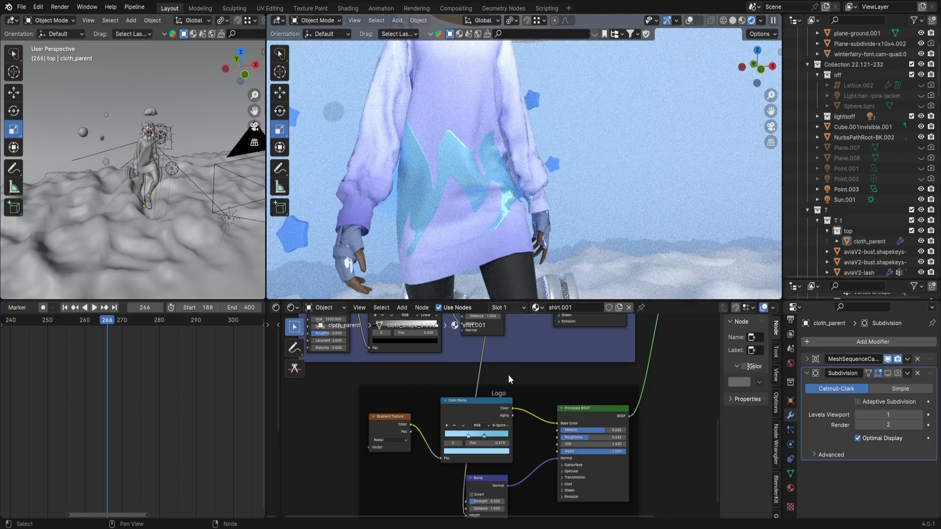
pyautogui.moveTo(508, 374); pyautogui.dragTo(483, 454, button='middle')
pyautogui.scroll(6, 478, 420)
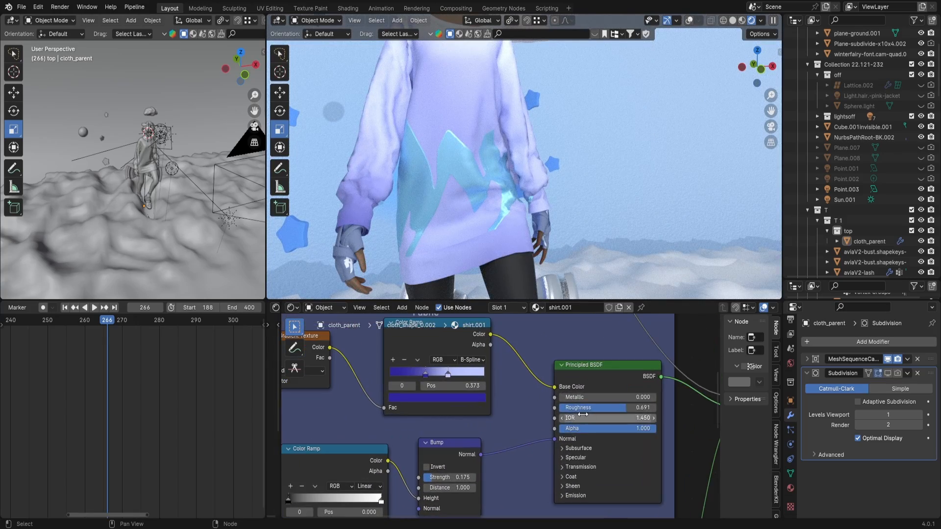
pyautogui.moveTo(582, 398); pyautogui.dragTo(662, 398)
pyautogui.scroll(-3, 595, 213)
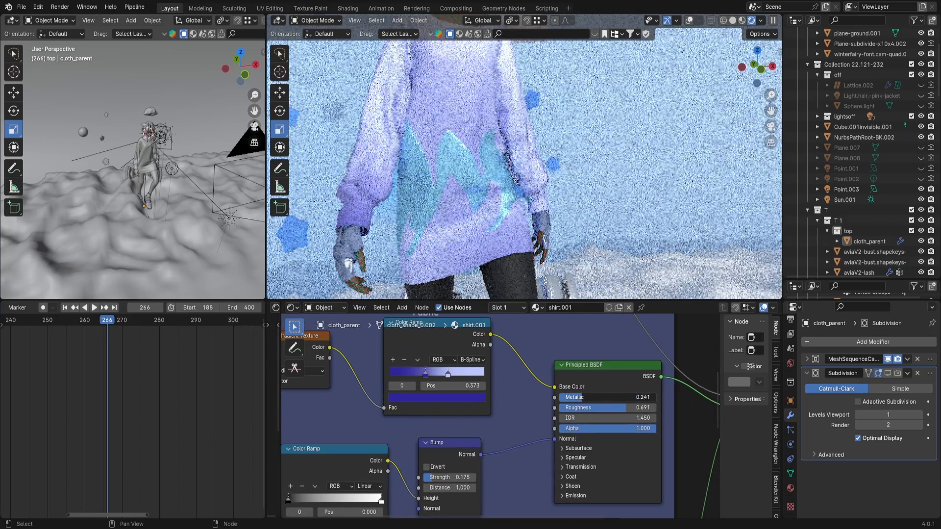
pyautogui.moveTo(595, 214); pyautogui.dragTo(514, 213, button='middle')
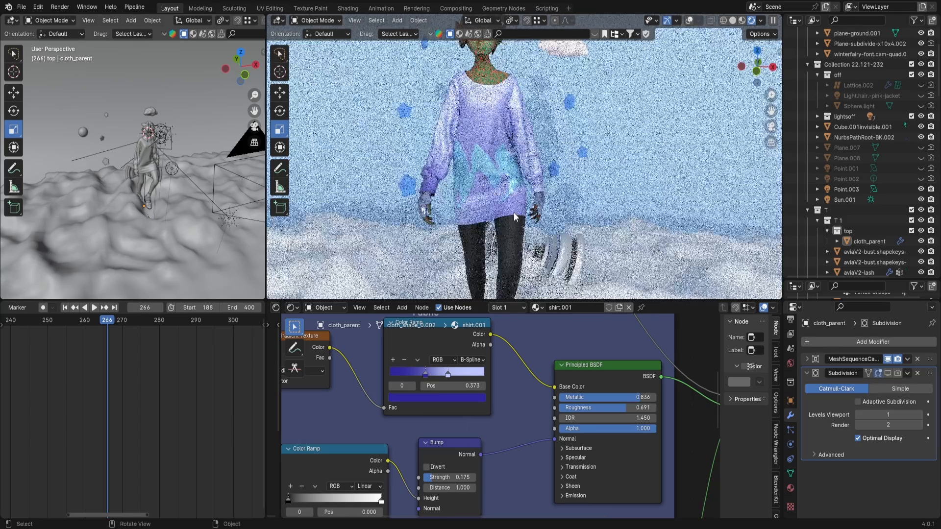
pyautogui.scroll(2, 517, 206)
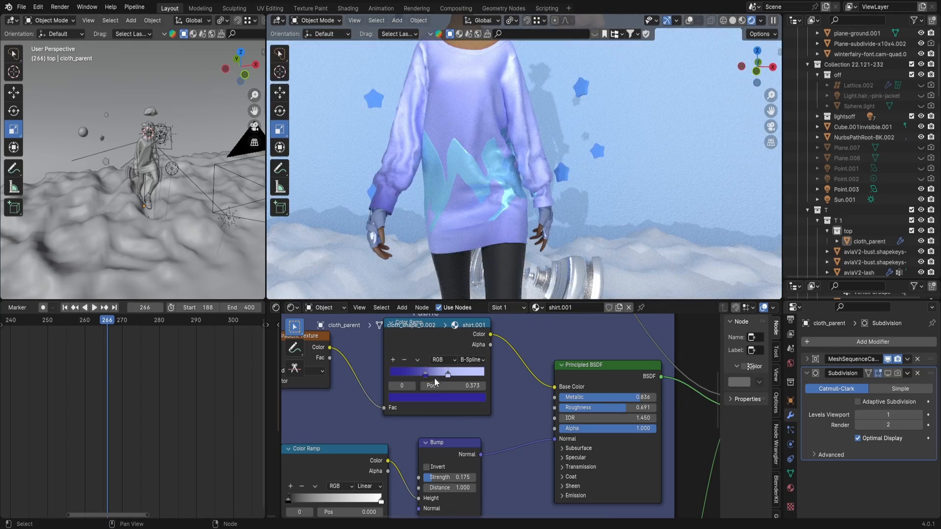
# Shift the dark purple stop of the Fabric Color Ramp to about position 0.391
pyautogui.moveTo(424, 375)
pyautogui.mouseDown()
pyautogui.moveTo(398, 372)
pyautogui.moveTo(472, 369)
pyautogui.moveTo(401, 368)
pyautogui.moveTo(427, 368)
pyautogui.mouseUp()
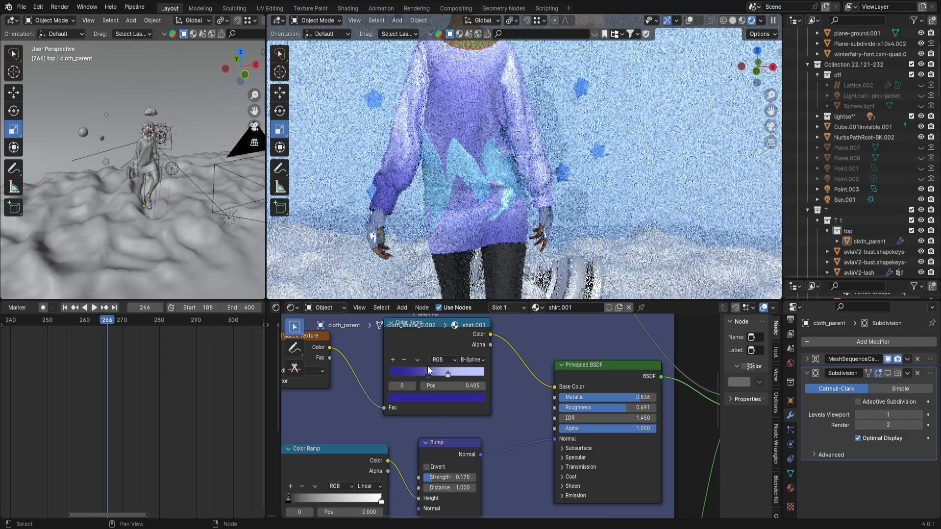
pyautogui.scroll(-3, 463, 218)
pyautogui.moveTo(445, 216); pyautogui.dragTo(475, 219, button='middle')
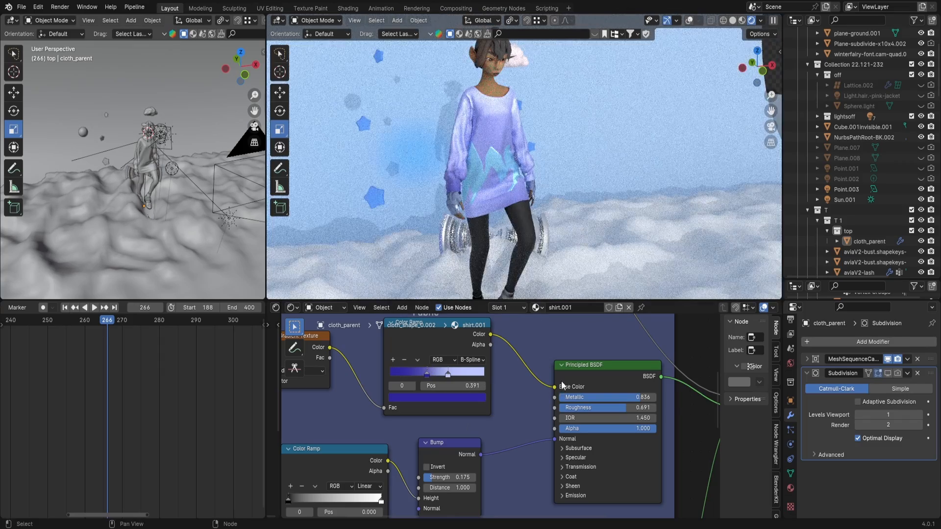
# Move the Material Output node farther from the Mix Shader to open up space between them
pyautogui.scroll(-8, 589, 393)
pyautogui.scroll(3, 591, 395)
pyautogui.moveTo(577, 409); pyautogui.dragTo(534, 417, button='middle')
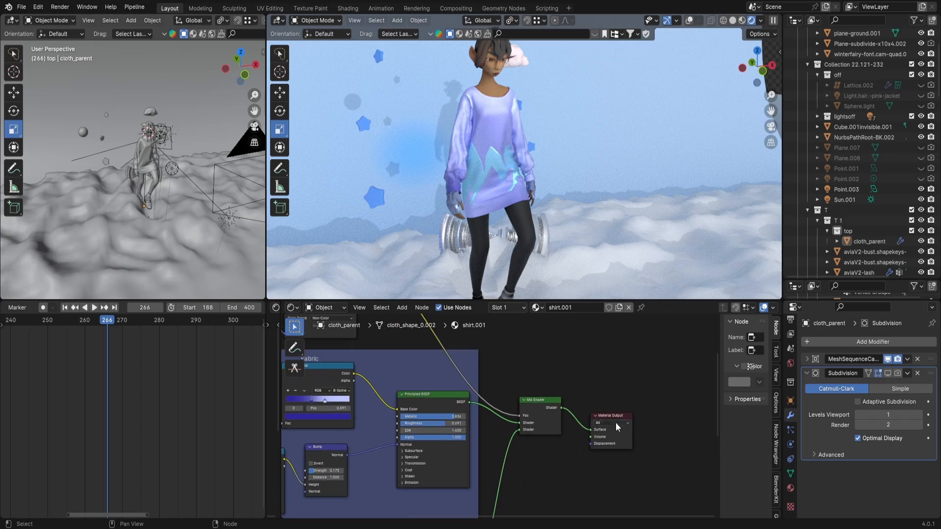
pyautogui.moveTo(615, 423)
pyautogui.mouseDown()
pyautogui.moveTo(650, 404)
pyautogui.moveTo(628, 413)
pyautogui.mouseUp()
pyautogui.scroll(-2, 542, 398)
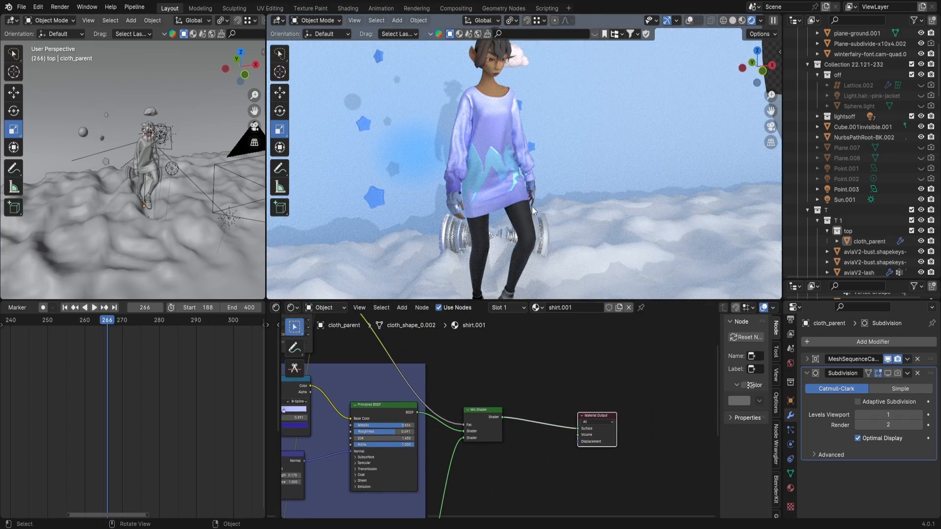
pyautogui.moveTo(531, 207); pyautogui.dragTo(506, 205, button='middle')
pyautogui.scroll(3, 506, 205)
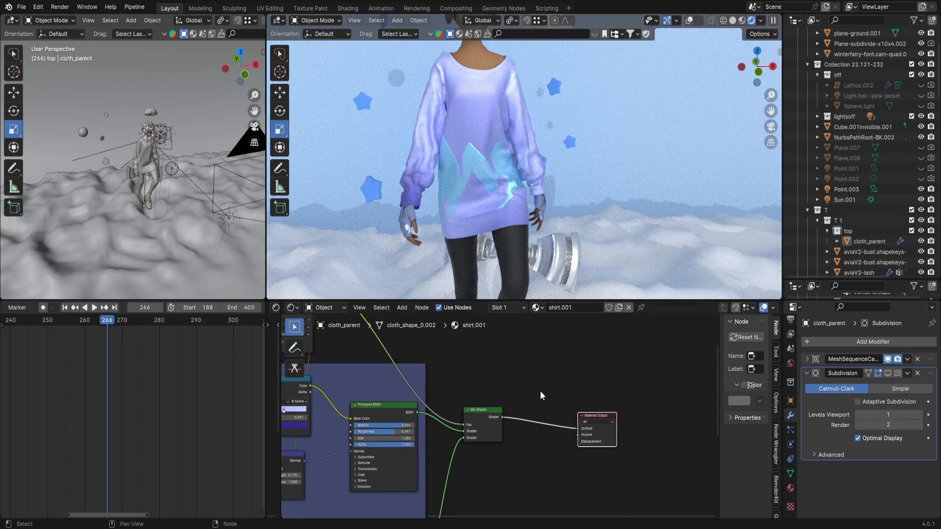
# Add an Ambient Occlusion node to the shirt material and place it above the Mix Shader
pyautogui.click(541, 388)
pyautogui.hotkey('shift', 'a')
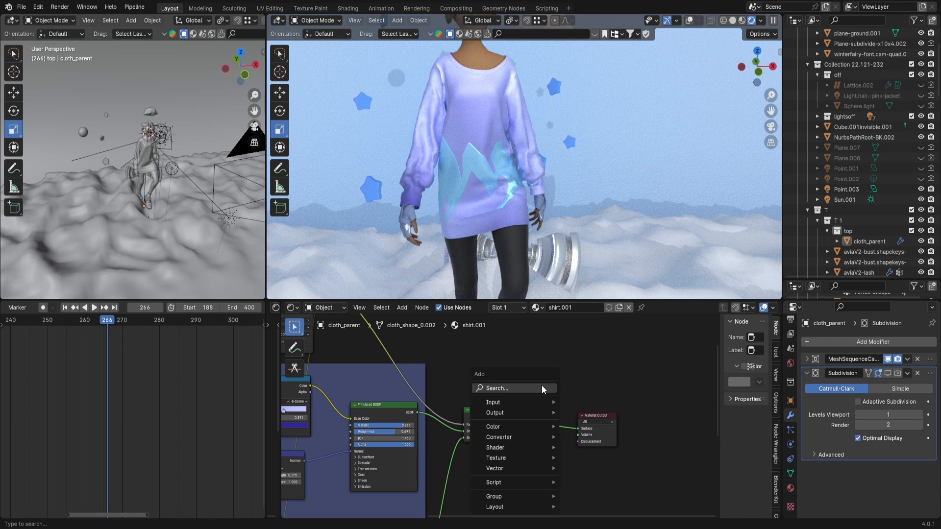
pyautogui.click(542, 385)
pyautogui.write('ambi')
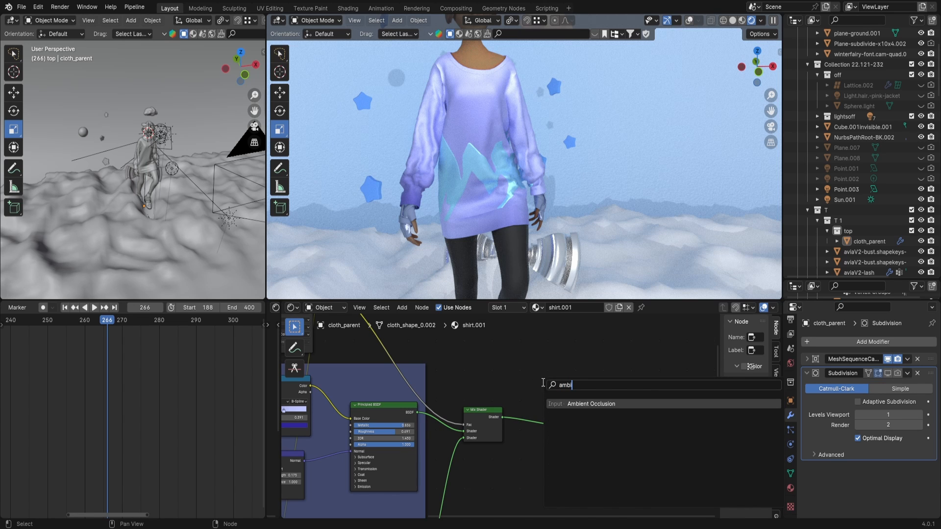
pyautogui.click(557, 404)
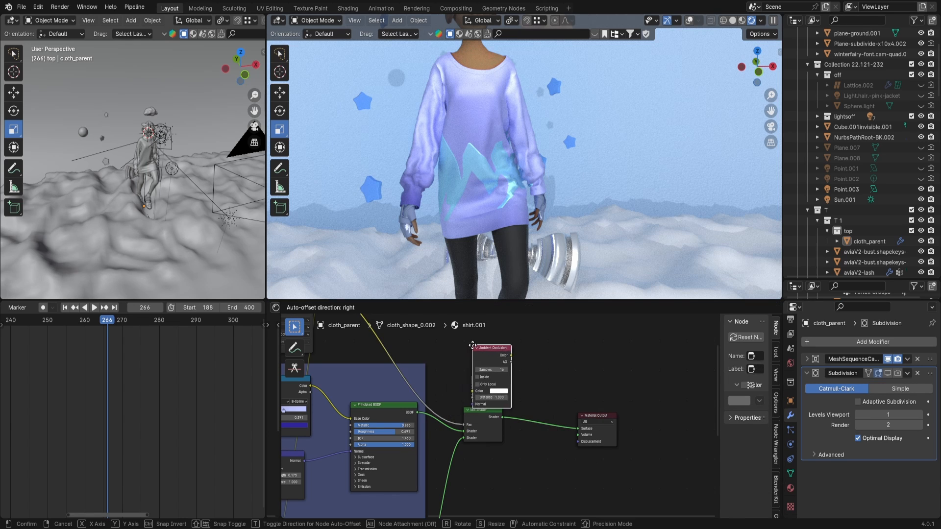
pyautogui.click(478, 346)
# Add a Color Ramp beside the Ambient Occlusion node and spread out the nodes, moving the Material Output farther from the Mix Shader
pyautogui.hotkey('shift', 'a')
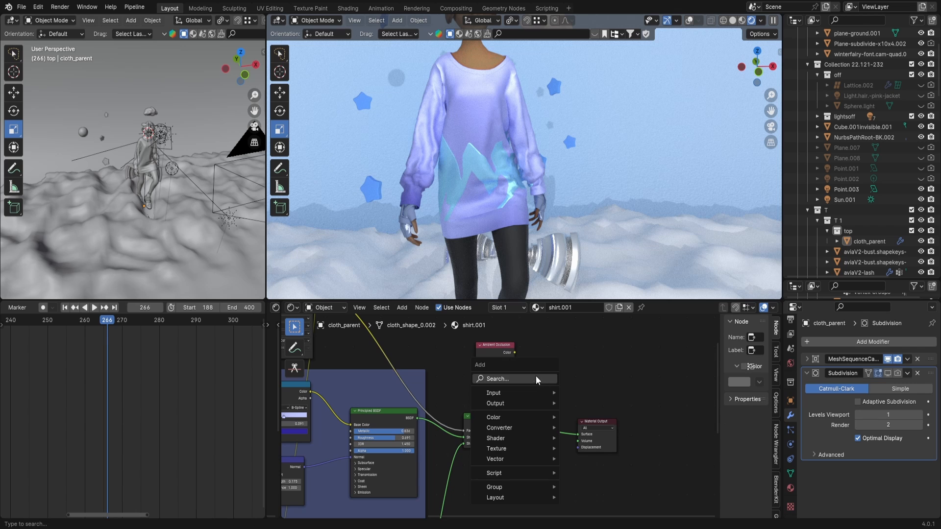
pyautogui.click(544, 380)
pyautogui.write('c')
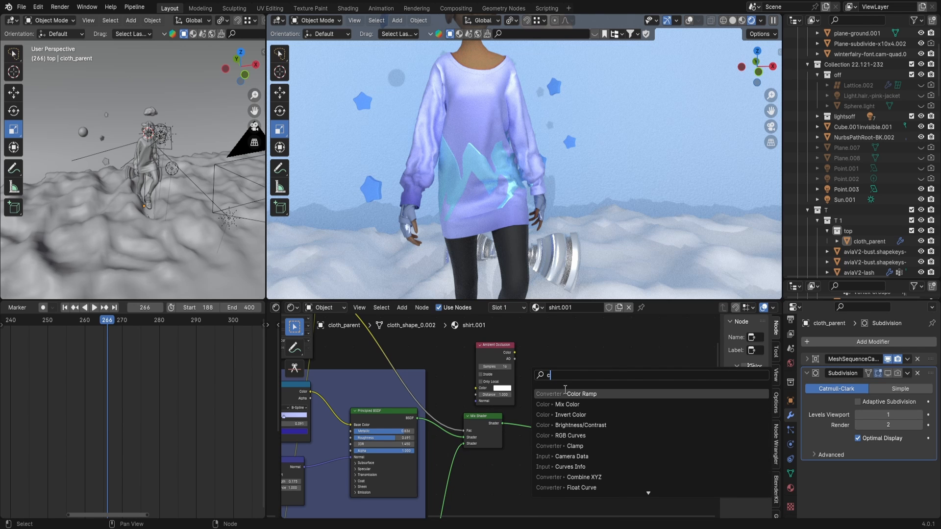
pyautogui.click(566, 394)
pyautogui.click(535, 349)
pyautogui.moveTo(596, 426); pyautogui.dragTo(656, 407)
pyautogui.scroll(-1, 551, 424)
pyautogui.moveTo(539, 423); pyautogui.dragTo(497, 441, button='middle')
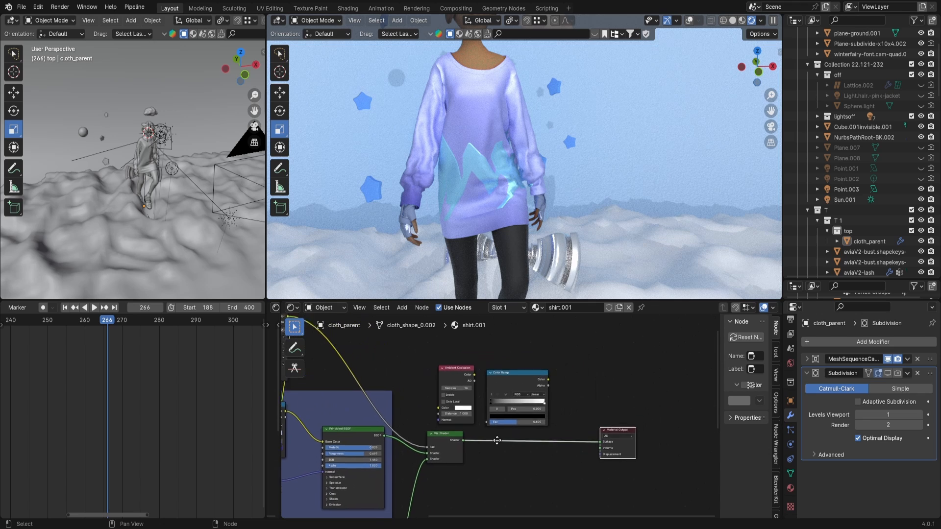
pyautogui.moveTo(498, 375); pyautogui.dragTo(498, 363)
pyautogui.moveTo(453, 384); pyautogui.dragTo(449, 373)
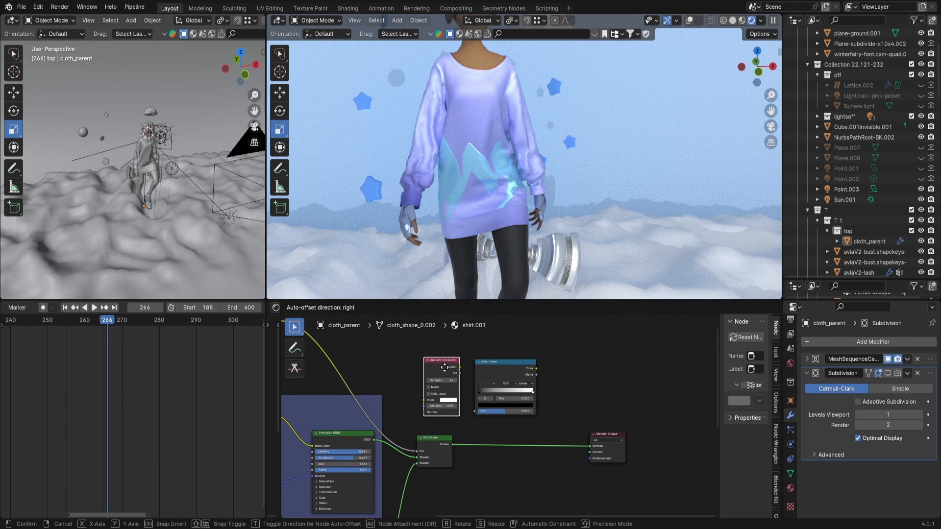
# Duplicate the Mix Shader and insert the copy on the link between the original and the Material Output
pyautogui.click(436, 441)
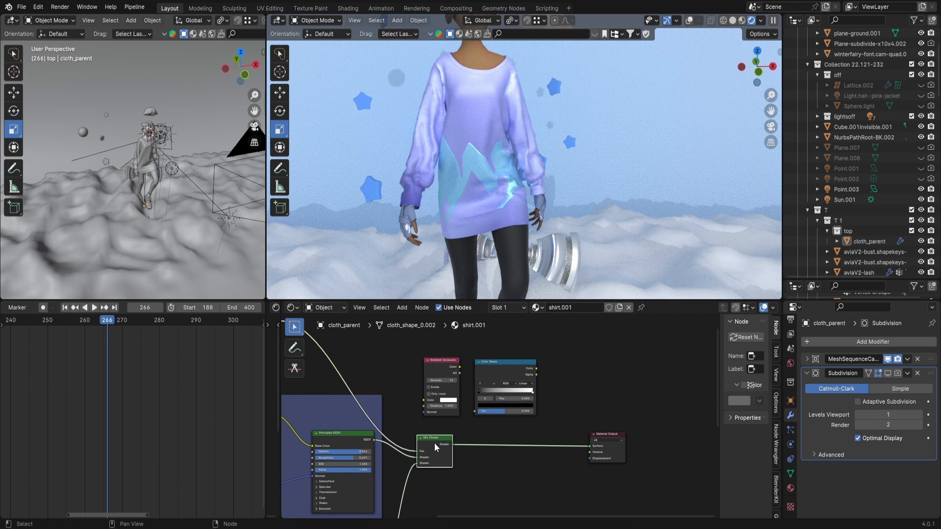
pyautogui.hotkey('shift', 'd')
pyautogui.click(537, 440)
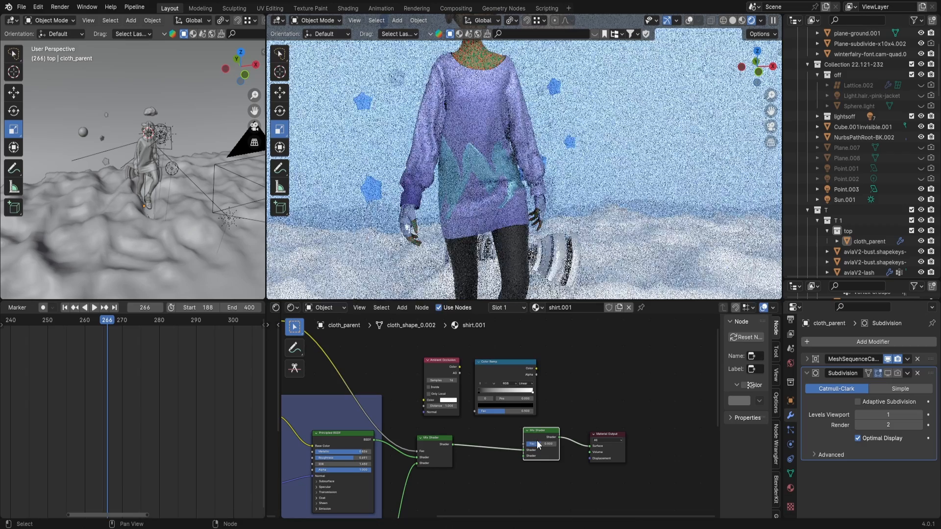
# Link the Ambient Occlusion Color through the new Color Ramp into the Fac of the duplicated Mix Shader
pyautogui.scroll(1, 547, 381)
pyautogui.moveTo(545, 356); pyautogui.dragTo(530, 451)
pyautogui.moveTo(449, 354); pyautogui.dragTo(517, 385)
# Set the ambient occlusion Color Ramp to B-Spline interpolation, shift its black stop to about 0.55 and inspect the sweatshirt
pyautogui.click(475, 386)
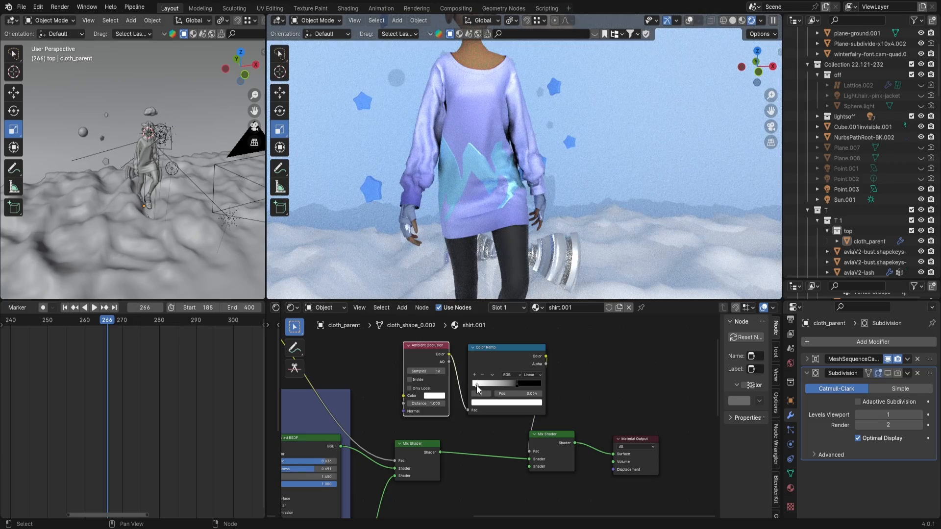
pyautogui.click(530, 375)
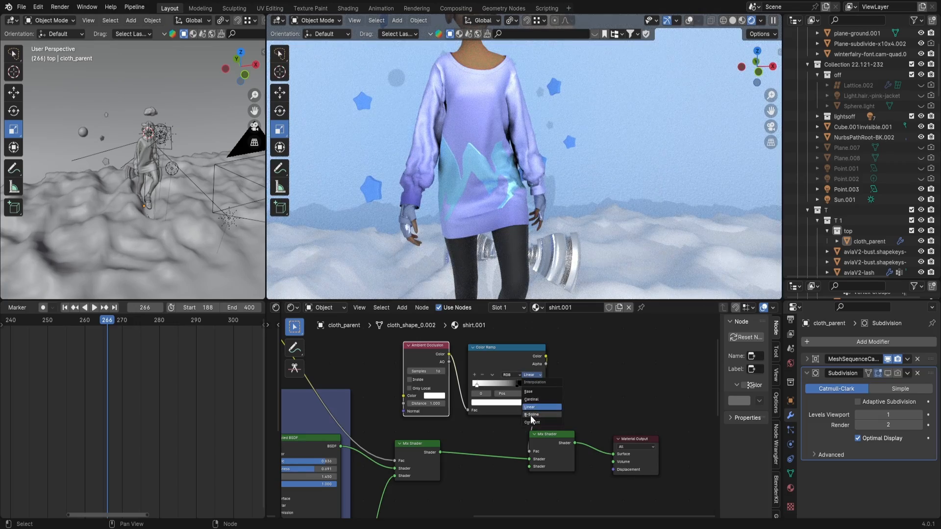
pyautogui.click(532, 414)
pyautogui.moveTo(516, 384)
pyautogui.mouseDown()
pyautogui.moveTo(475, 384)
pyautogui.moveTo(551, 387)
pyautogui.moveTo(510, 387)
pyautogui.mouseUp()
pyautogui.scroll(-3, 510, 219)
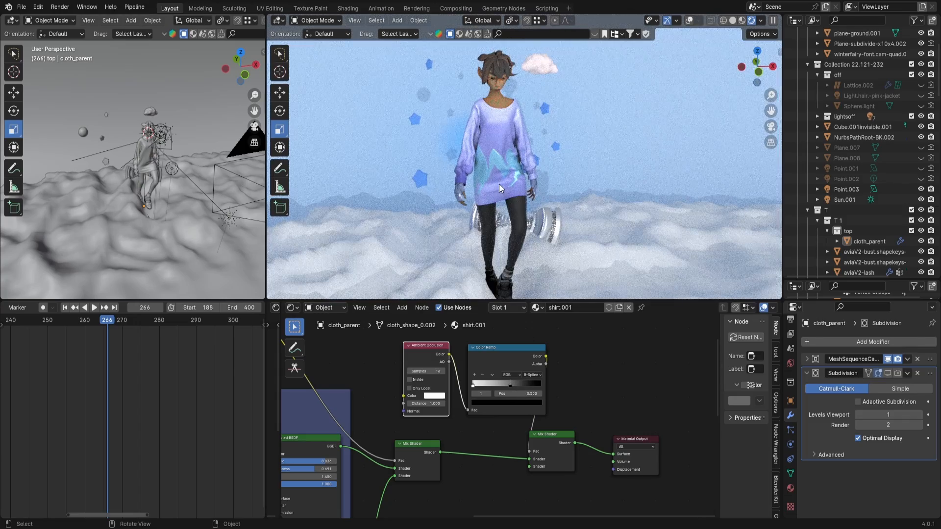
pyautogui.scroll(5, 503, 167)
pyautogui.scroll(5, 503, 167)
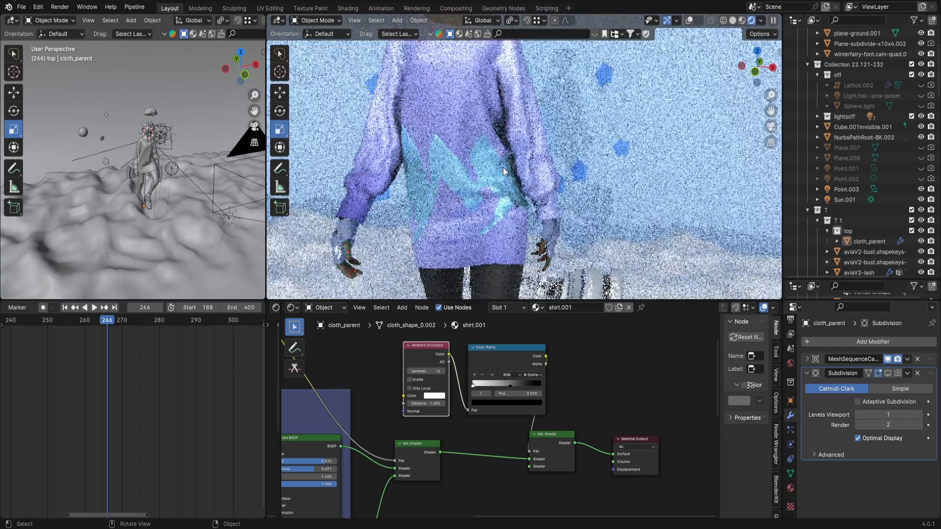
pyautogui.scroll(-2, 498, 247)
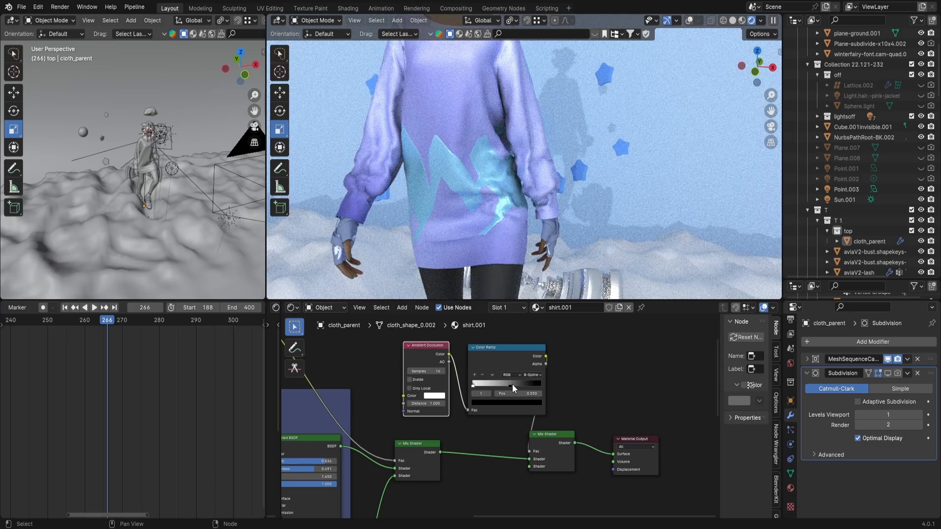
# Shift the black stop of the ambient occlusion Color Ramp to about 0.482 and check the sweatshirt's shading
pyautogui.moveTo(512, 385)
pyautogui.mouseDown()
pyautogui.moveTo(484, 388)
pyautogui.moveTo(504, 387)
pyautogui.mouseUp()
pyautogui.scroll(-2, 508, 176)
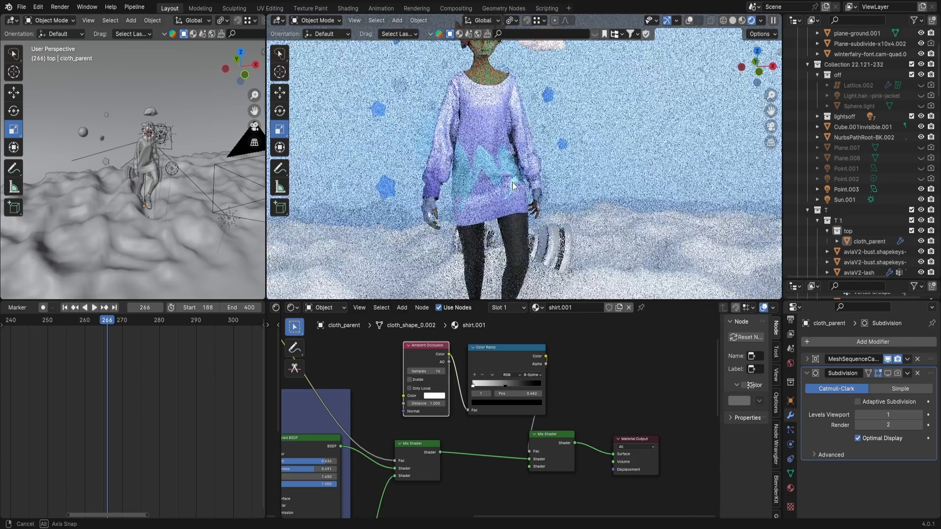
pyautogui.scroll(2, 513, 181)
pyautogui.scroll(2, 793, 335)
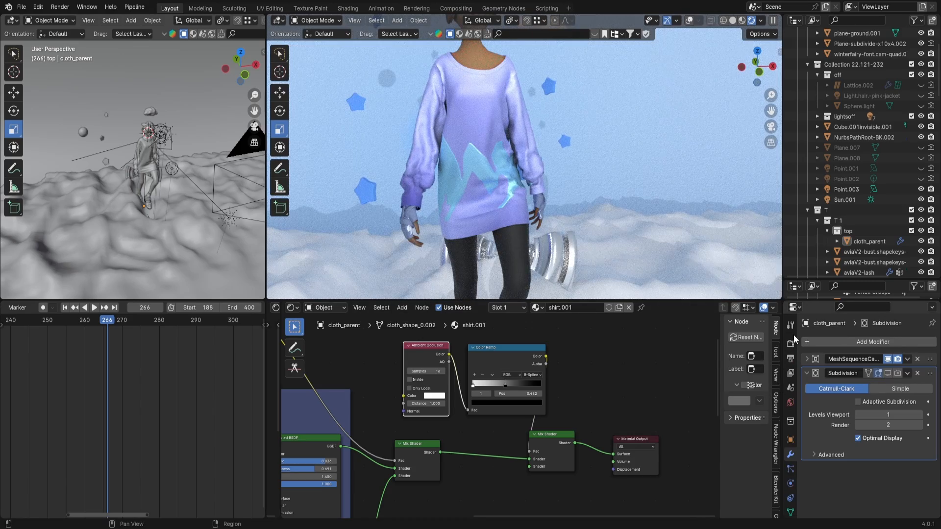
# Examine the Cycles render settings, including the viewport and render noise thresholds and maximum samples
pyautogui.click(790, 326)
pyautogui.click(792, 344)
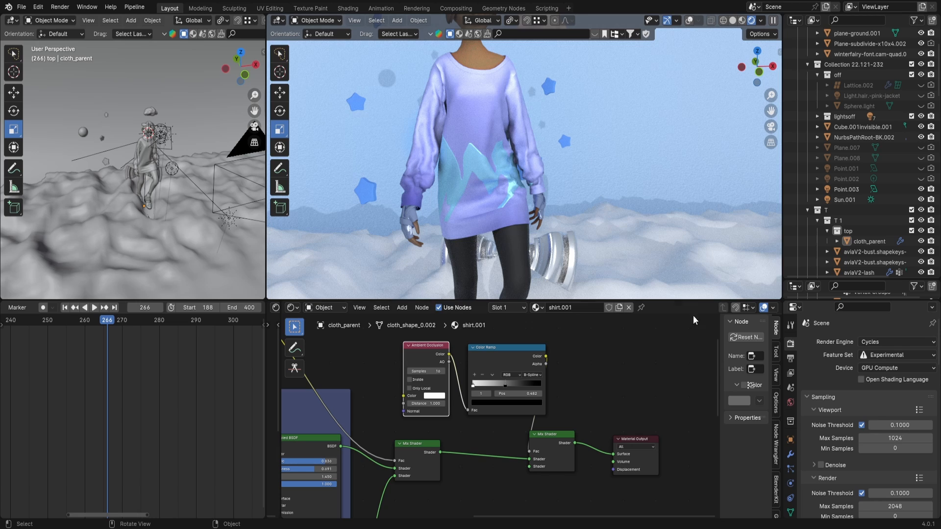
pyautogui.click(790, 359)
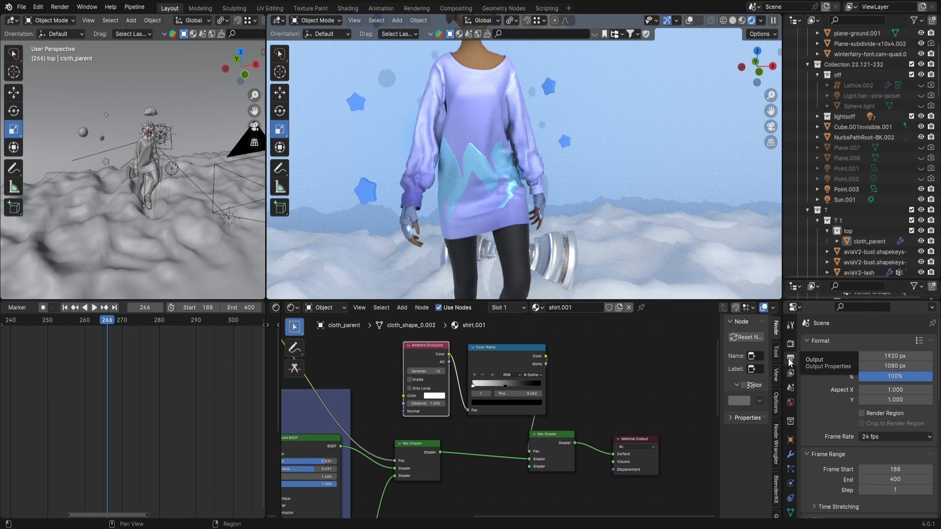
pyautogui.click(790, 344)
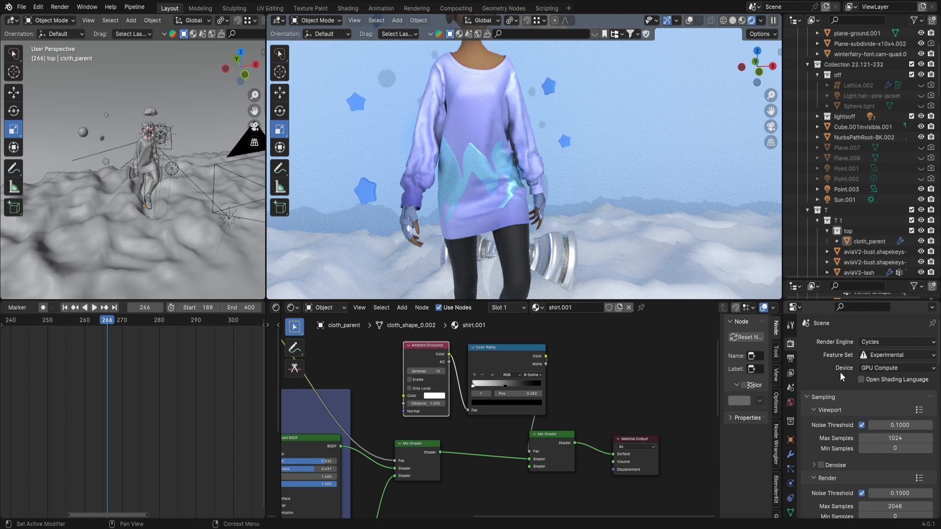
pyautogui.scroll(-1, 841, 379)
pyautogui.scroll(-2, 842, 378)
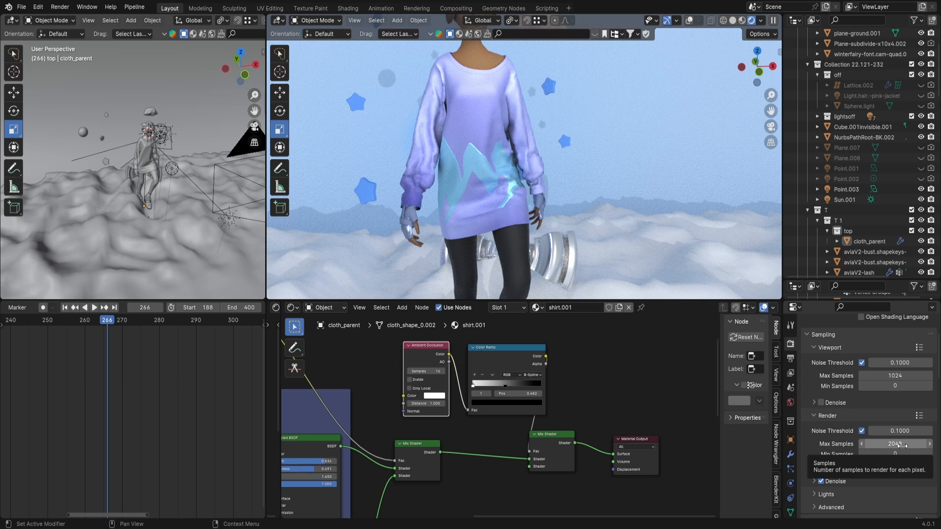
pyautogui.moveTo(773, 110); pyautogui.dragTo(773, 216)
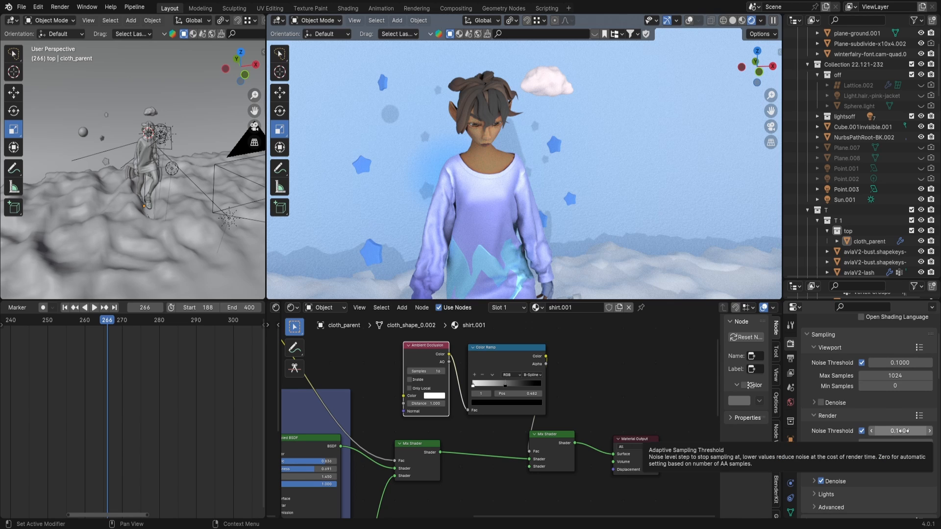
pyautogui.scroll(-3, 815, 455)
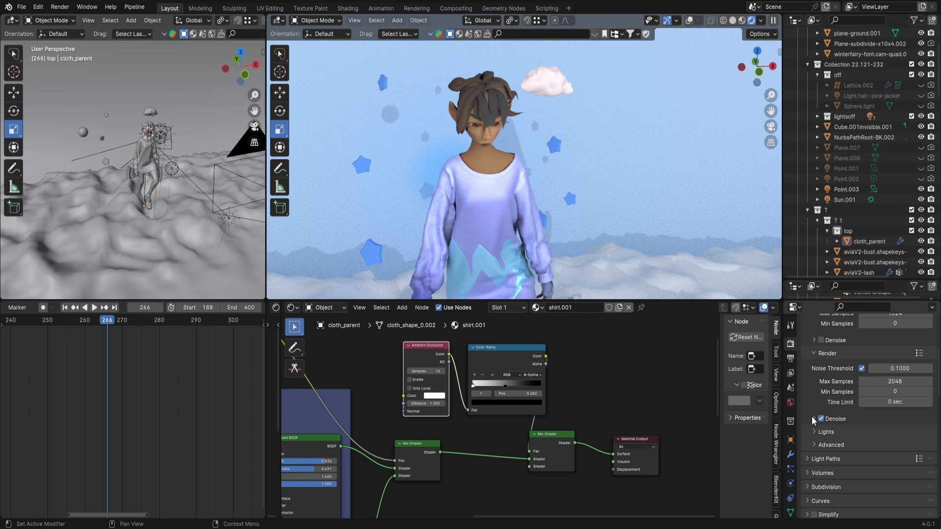
# Expand the render Denoise settings, try OpenImageDenoise as the denoiser and return it to OptiX
pyautogui.click(813, 419)
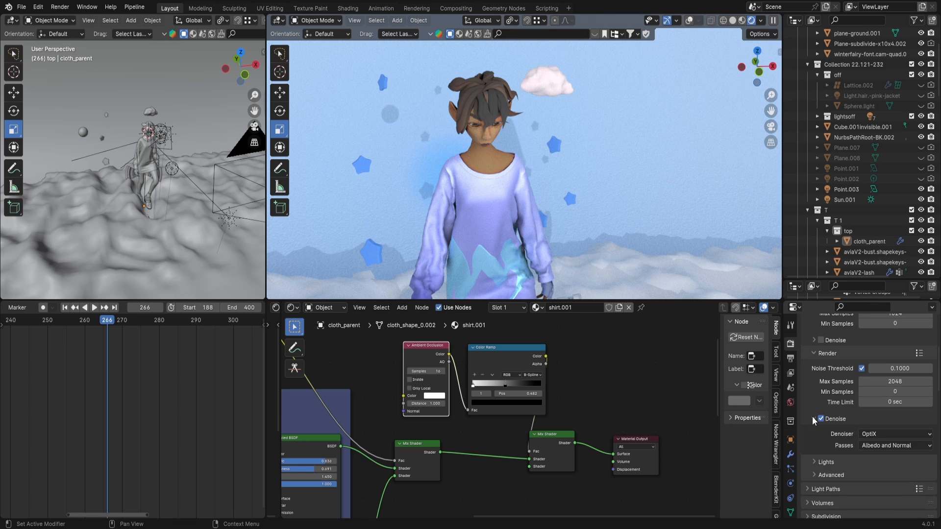
pyautogui.click(868, 434)
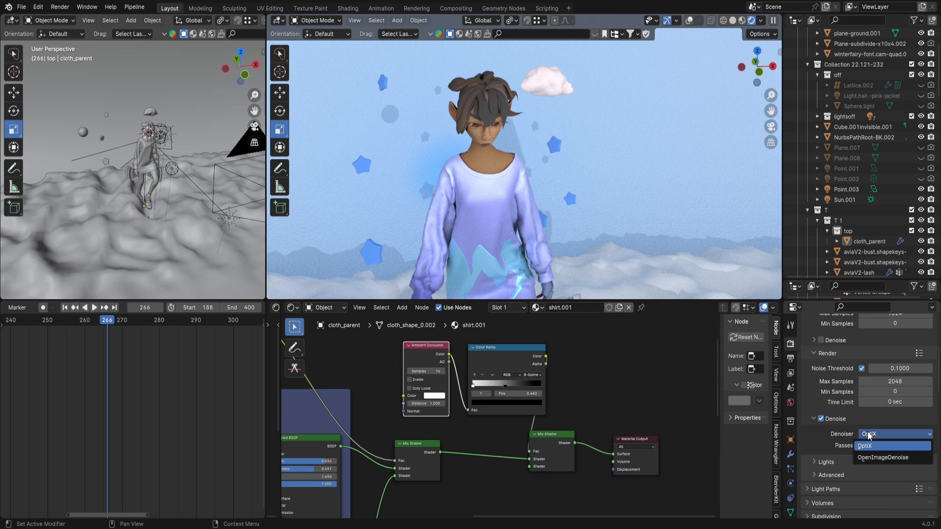
pyautogui.click(879, 457)
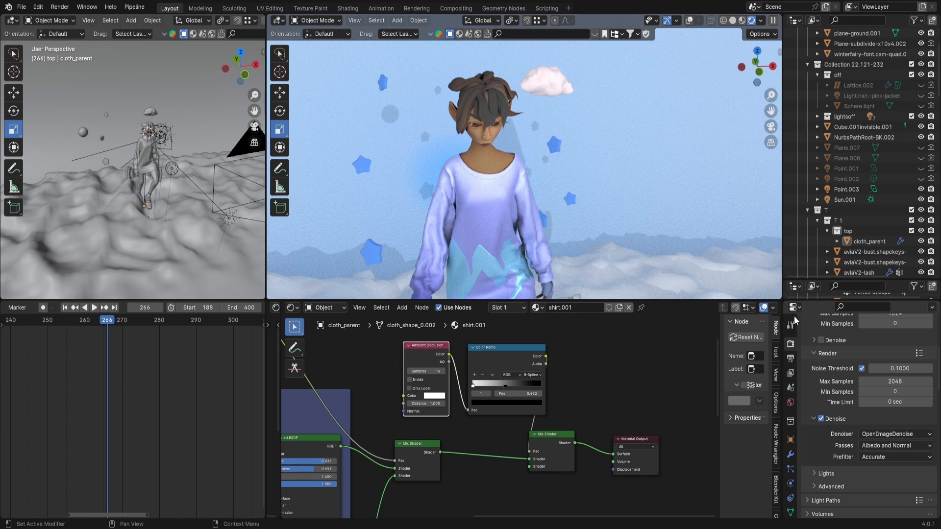
pyautogui.click(878, 433)
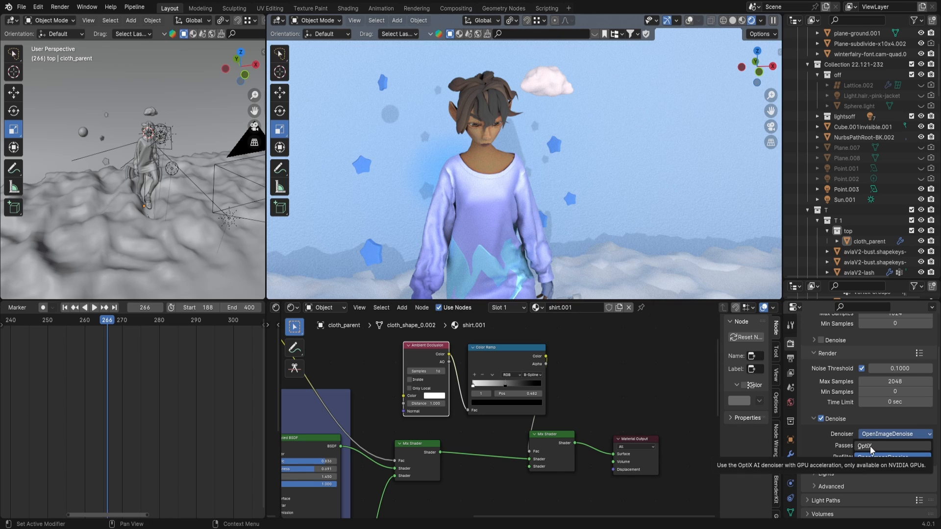
pyautogui.click(869, 446)
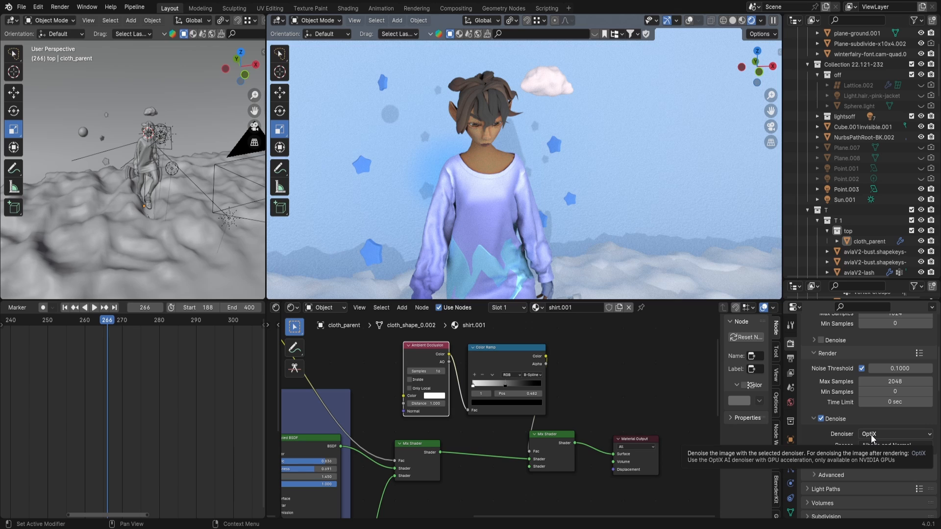
# Set the Cycles Feature Set to Supported
pyautogui.scroll(5, 871, 434)
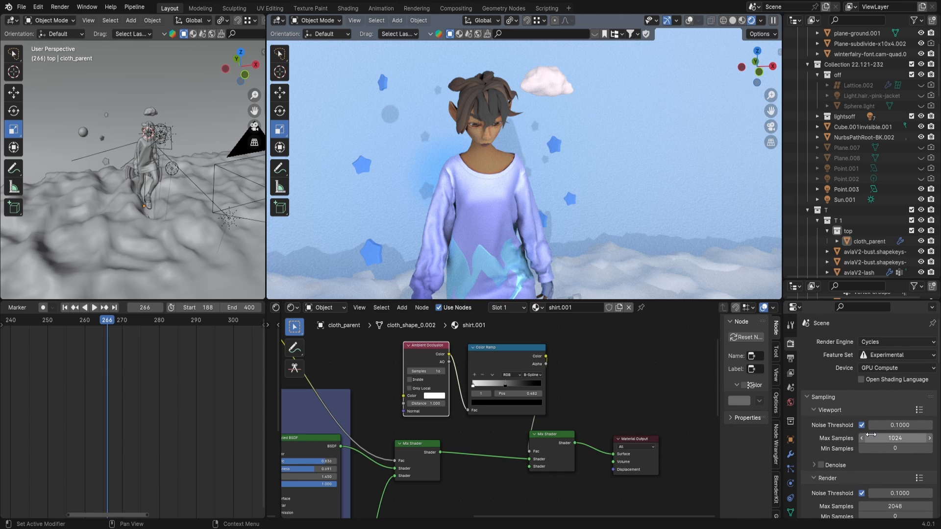
pyautogui.scroll(-1, 844, 411)
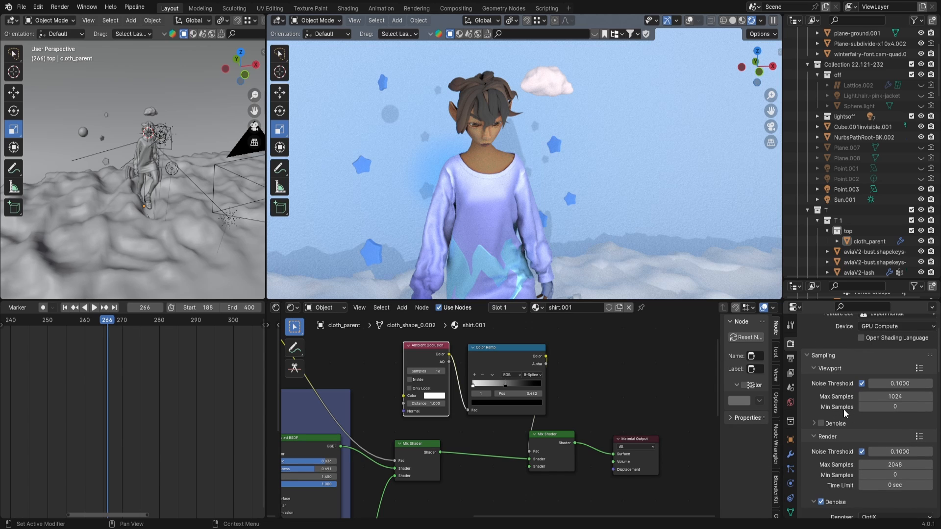
pyautogui.scroll(1, 855, 380)
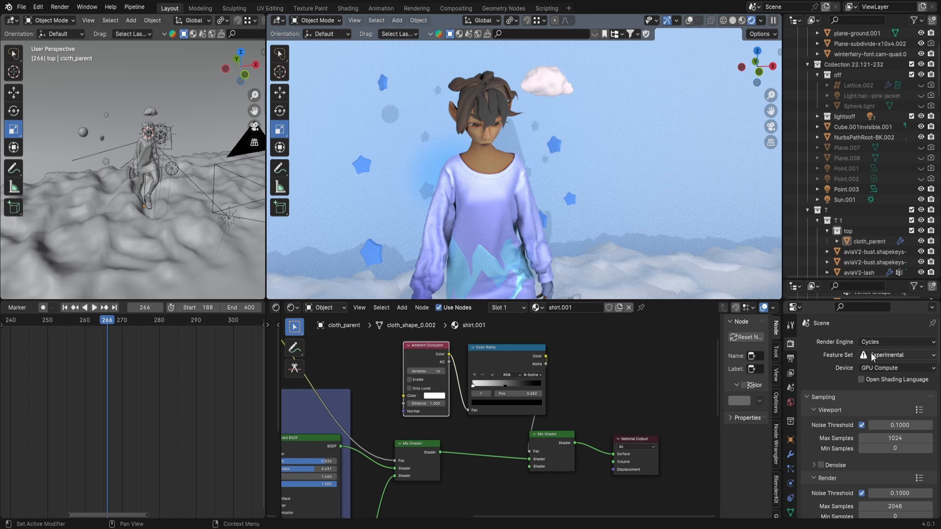
pyautogui.click(871, 354)
pyautogui.click(877, 368)
# Enlarge the rendered 3D viewport and reframe the character to show the whole sweatshirt
pyautogui.moveTo(655, 299); pyautogui.dragTo(655, 377)
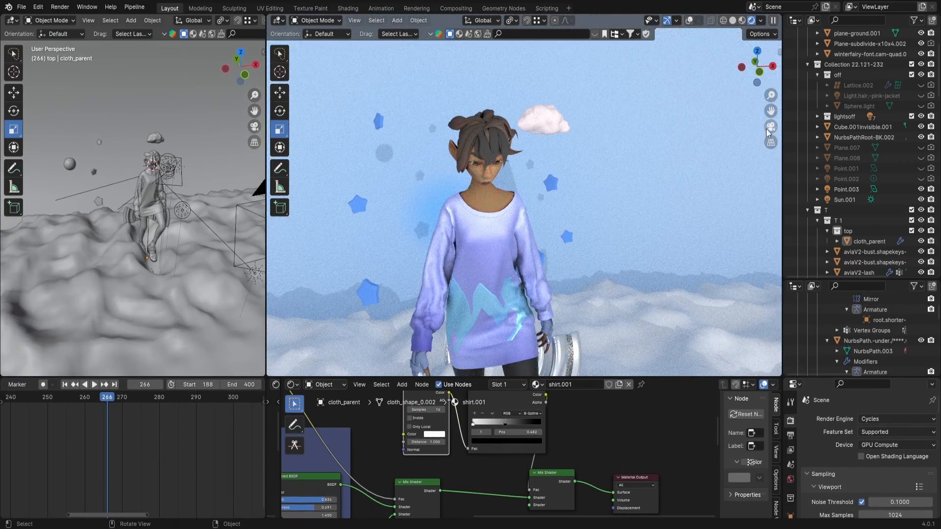
pyautogui.moveTo(770, 112); pyautogui.dragTo(790, 55)
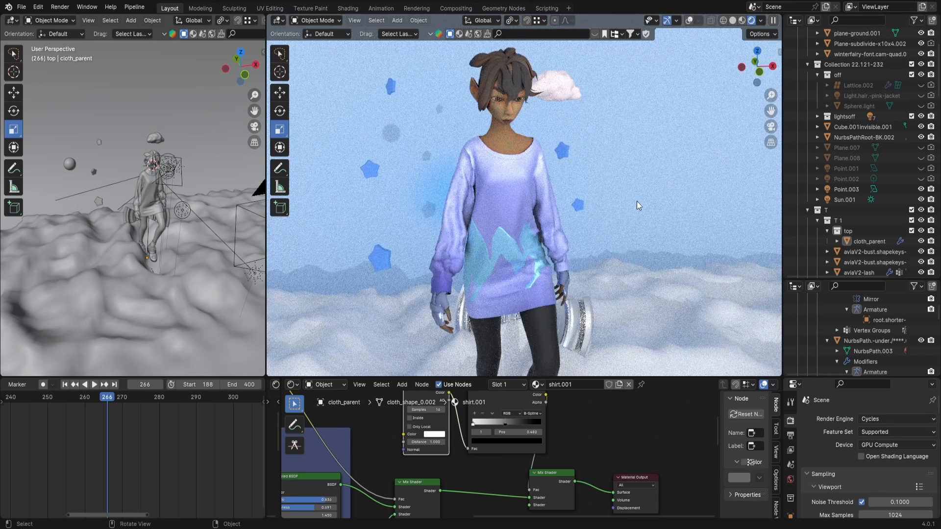